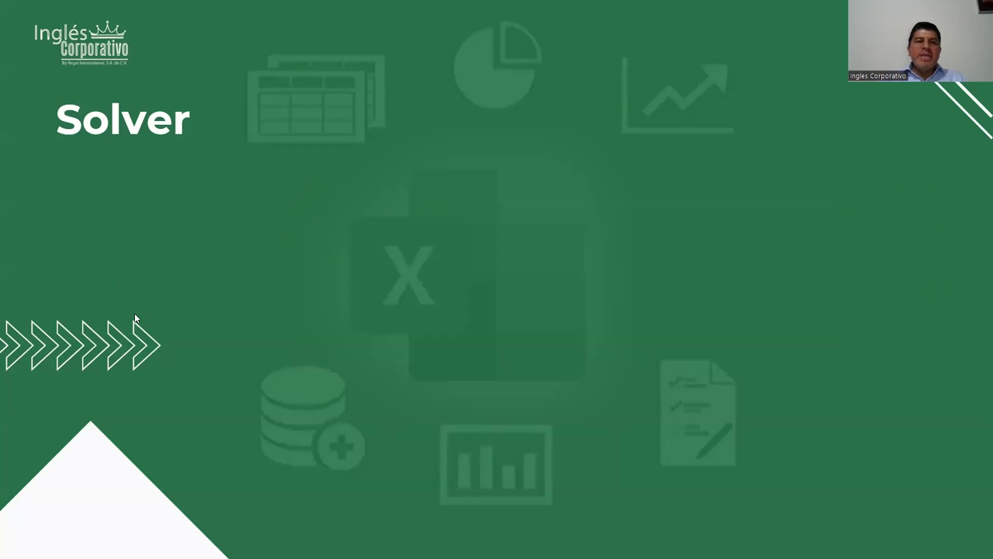
# Reveal the first bullet, defining Solver as an Excel add-in for scenario analysis
pyautogui.click(366, 293)
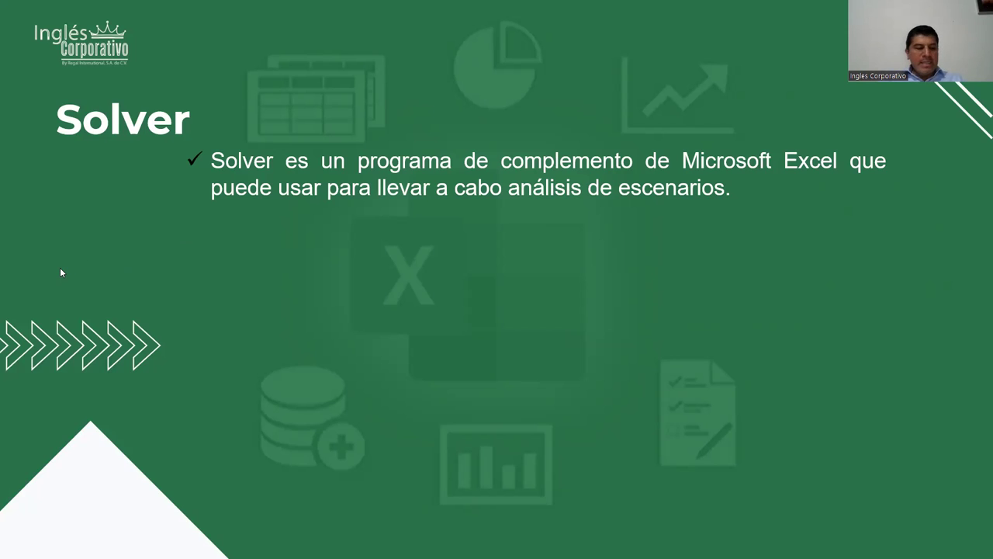
# Reveal the bullets on finding an optimal min/max value and on decision variable cells
pyautogui.click(305, 301)
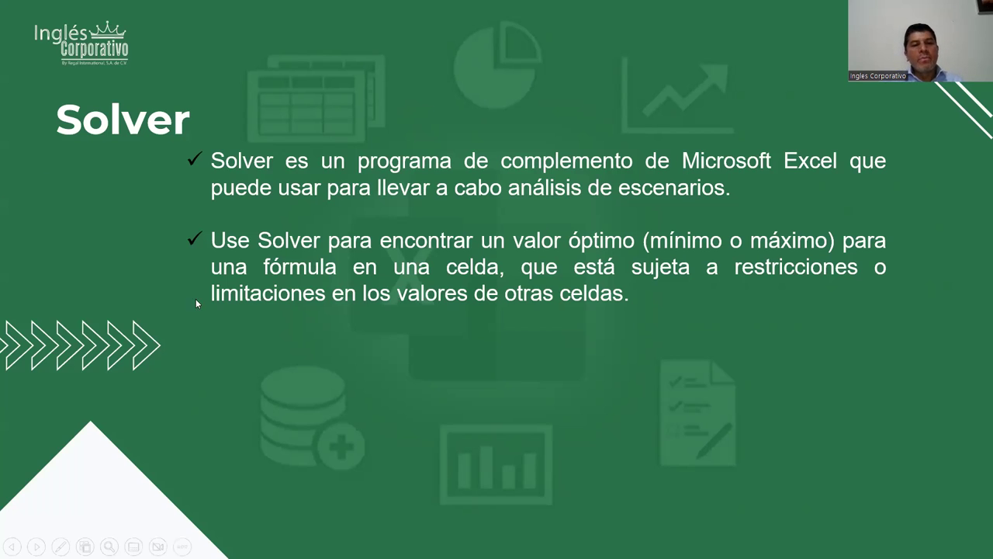
pyautogui.click(177, 306)
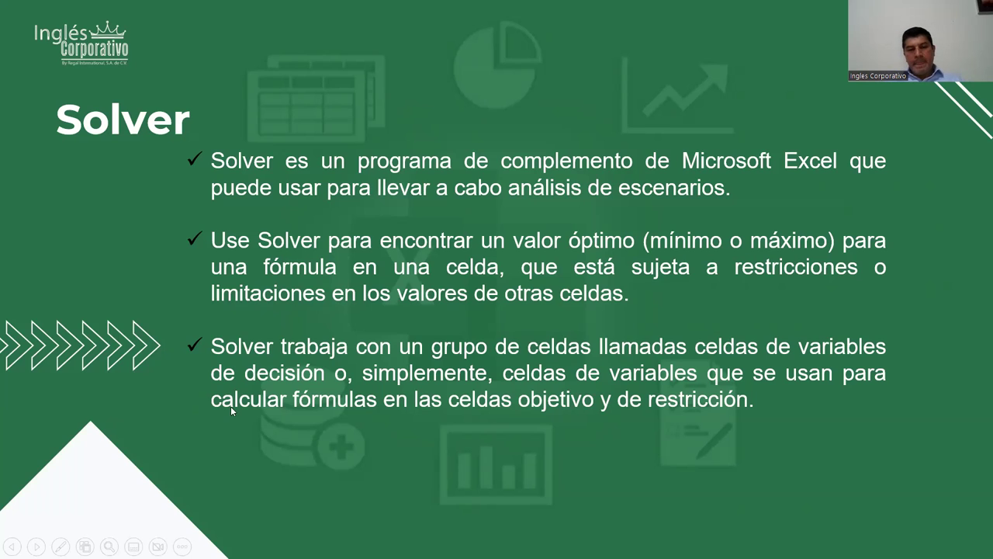
# Bring in the fourth bullet on adjusting variable cells to meet constraints and the objective
pyautogui.click(325, 451)
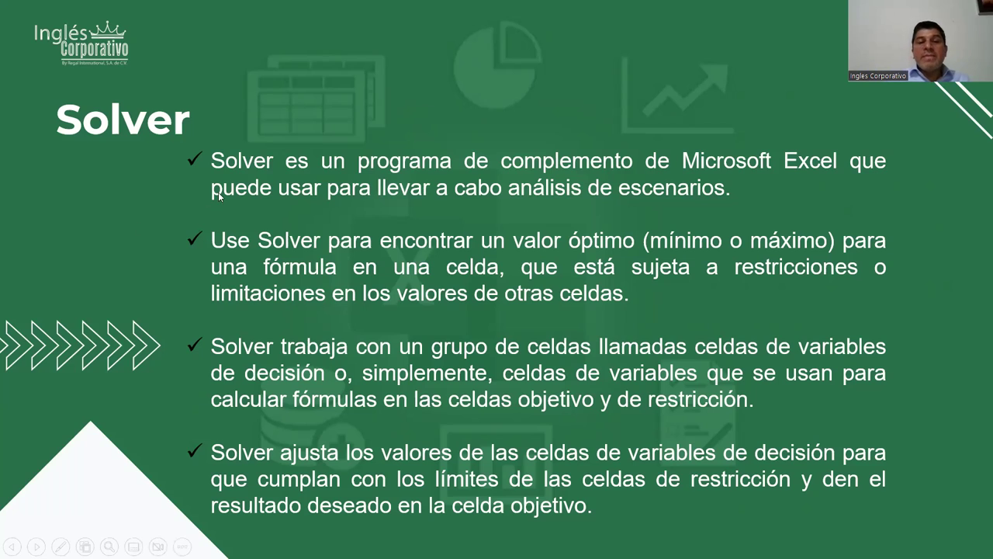
# Advance the slideshow to the 'Habilitando el complemento Solver' slide
pyautogui.click(261, 324)
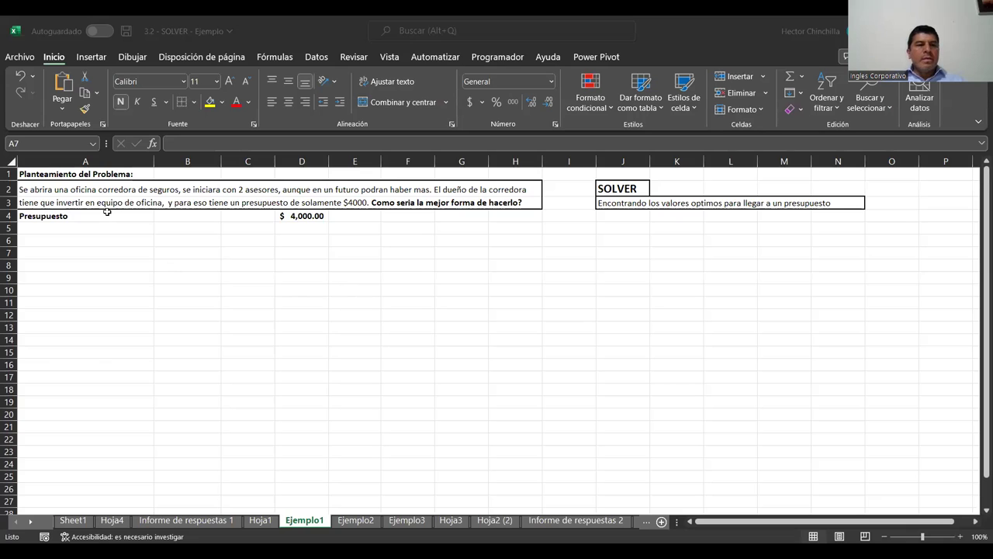
pyautogui.hotkey('ctrl', 'Home')
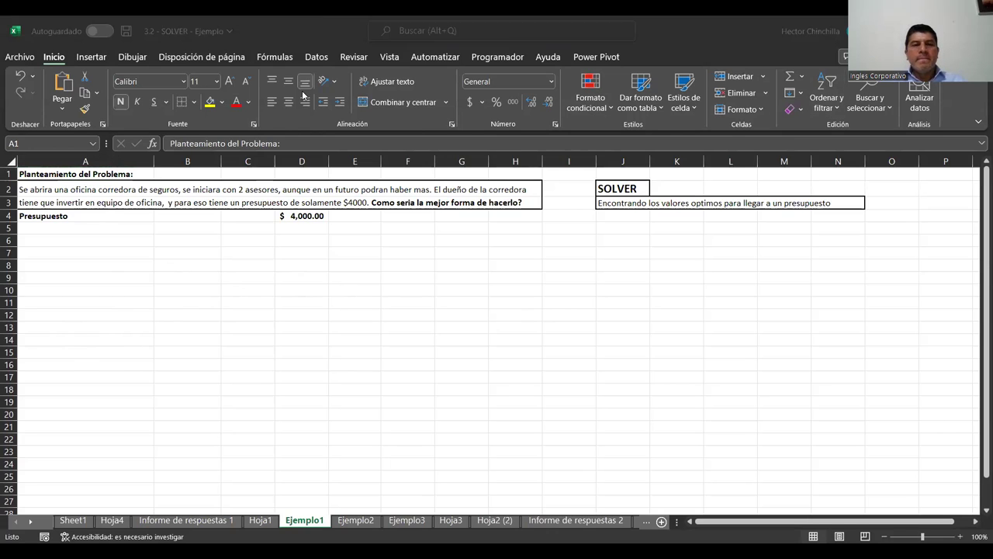
# Show Excel's Datos tools with Solver in the Análisis group, then select cell A1
pyautogui.click(174, 69)
pyautogui.scroll(-1, 186, 54)
pyautogui.scroll(-1, 193, 58)
pyautogui.scroll(-1, 194, 59)
pyautogui.scroll(-1, 194, 59)
pyautogui.scroll(-1, 193, 59)
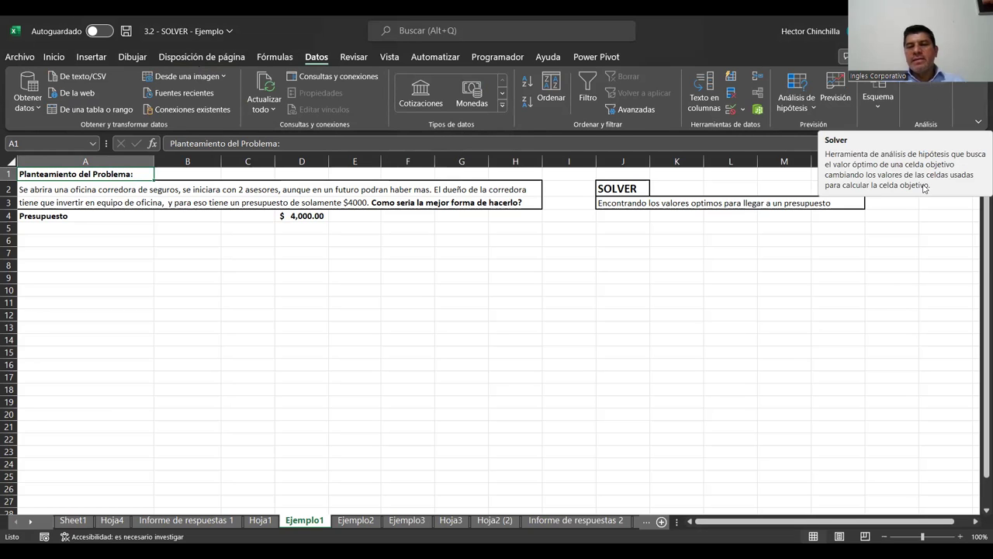
pyautogui.click(136, 227)
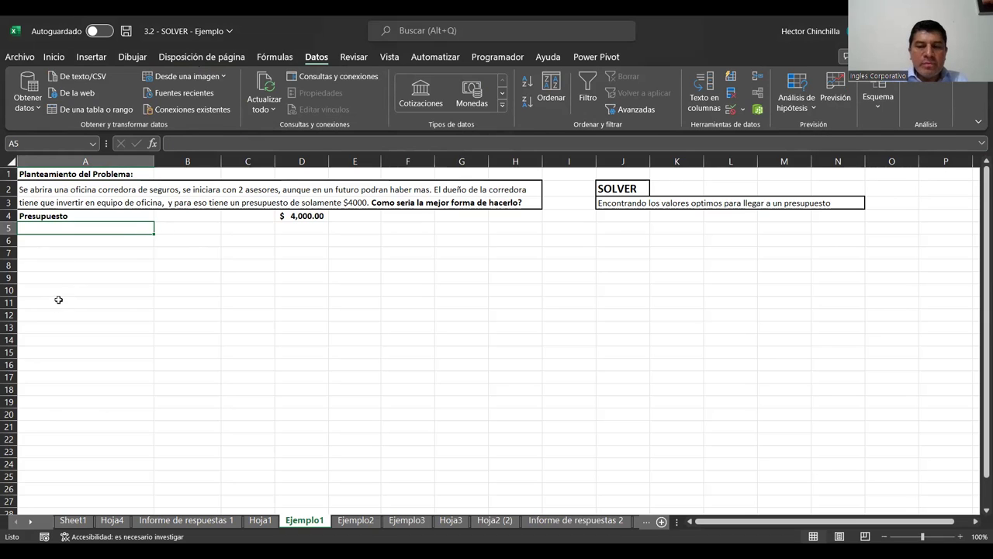
pyautogui.click(35, 175)
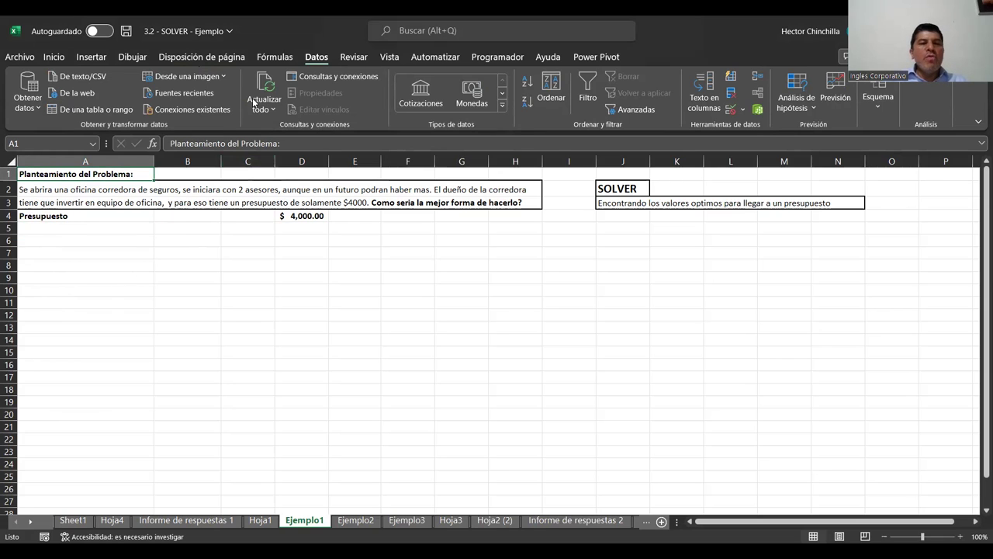
# Open Excel Options from the Archivo backstage view
pyautogui.click(23, 62)
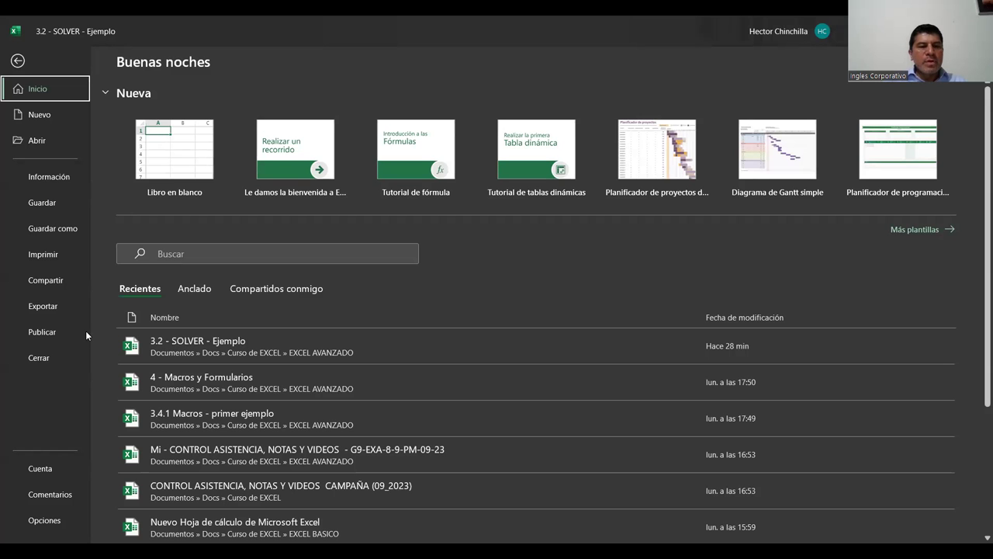
pyautogui.click(54, 519)
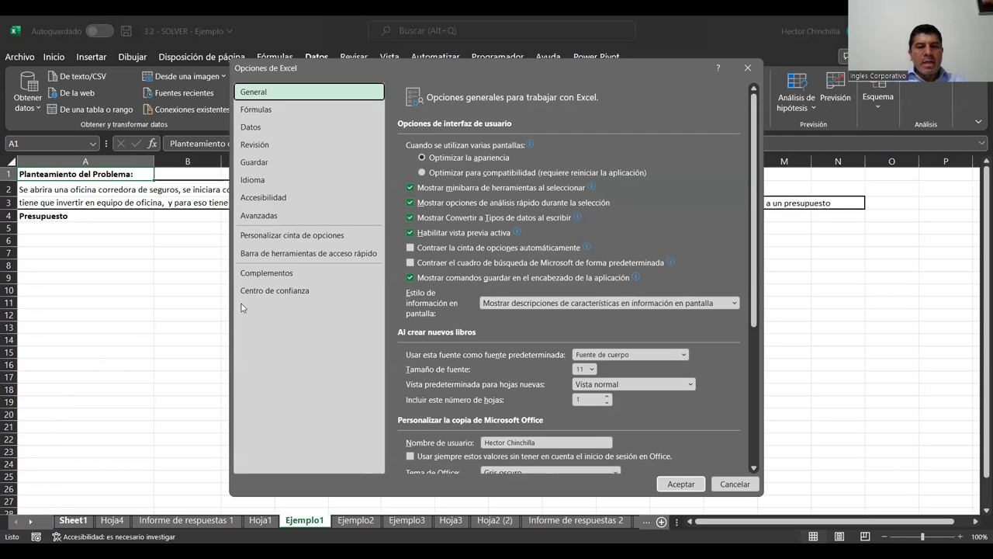
# Go to the Complementos page and open the Excel add-ins list via Ir…
pyautogui.click(278, 274)
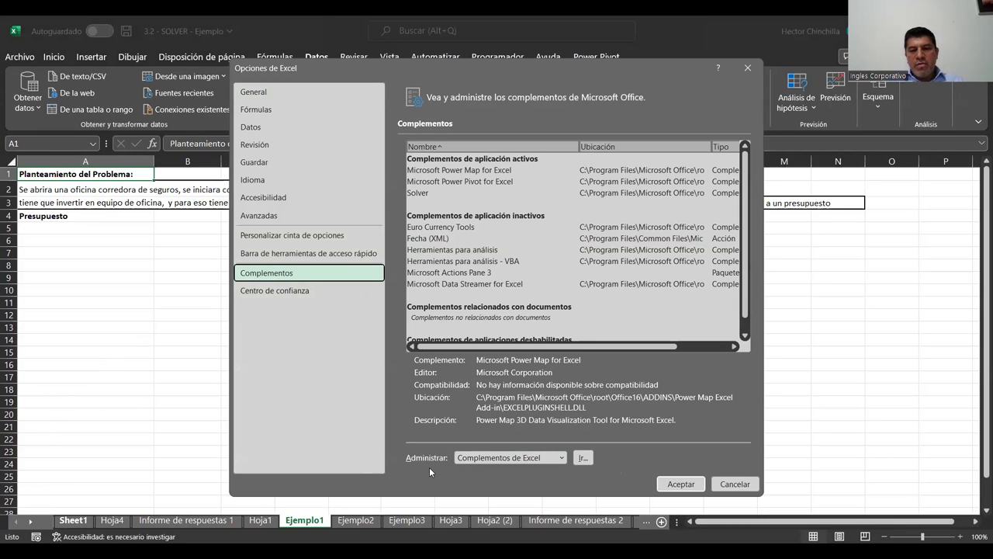
pyautogui.click(583, 459)
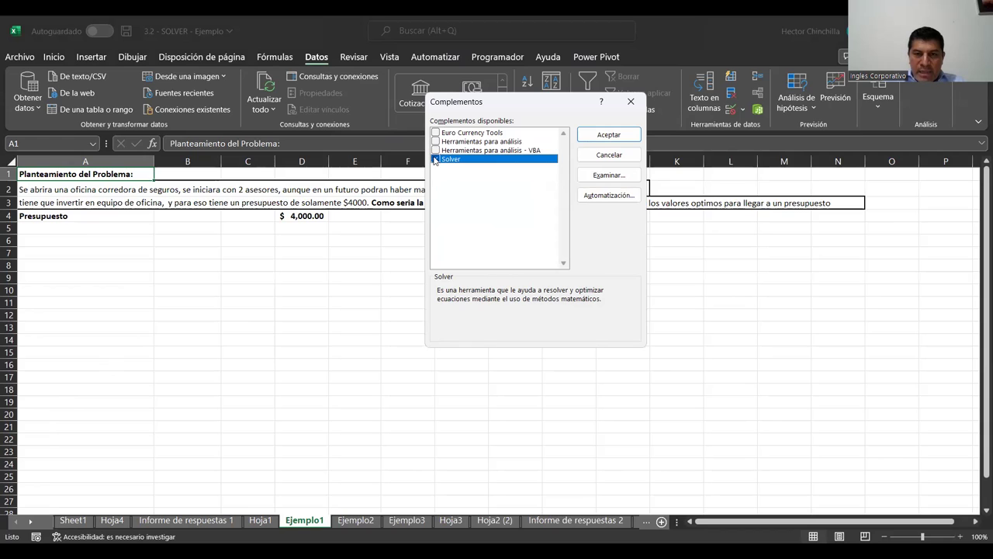
# Enable the Solver add-in and close the Complementos dialog
pyautogui.click(435, 159)
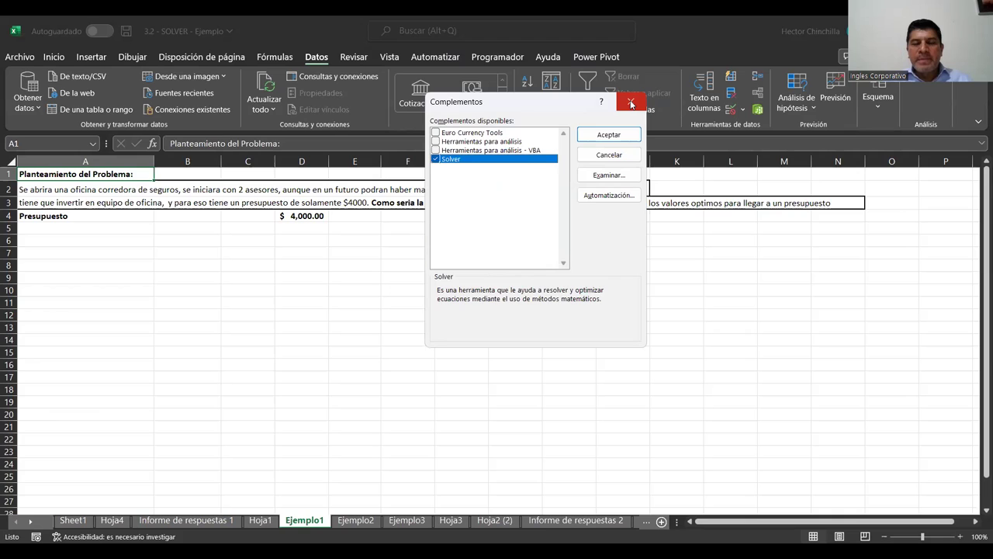
pyautogui.press('Escape')
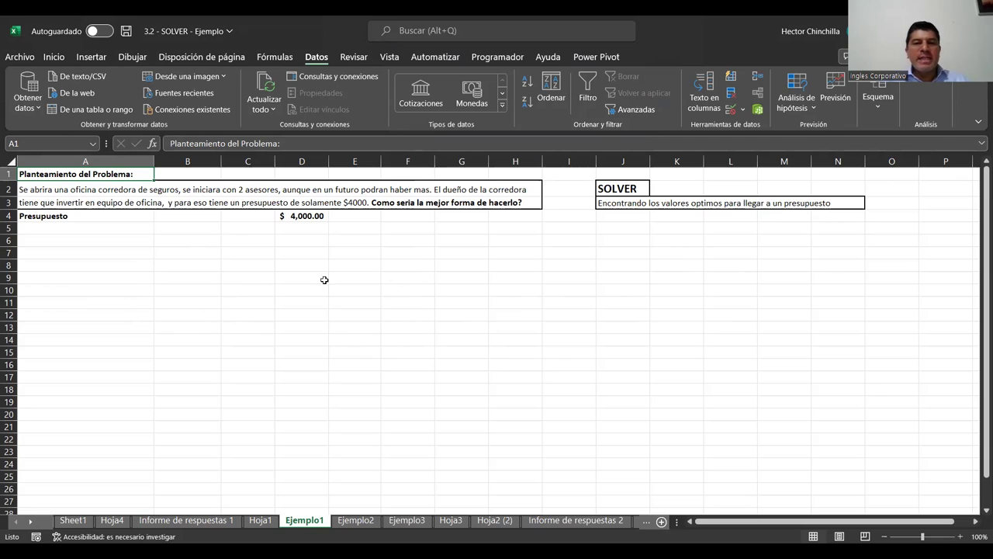
# Zoom Ejemplo1 to 120% and review the problem statement and Solver description cells
pyautogui.click(191, 289)
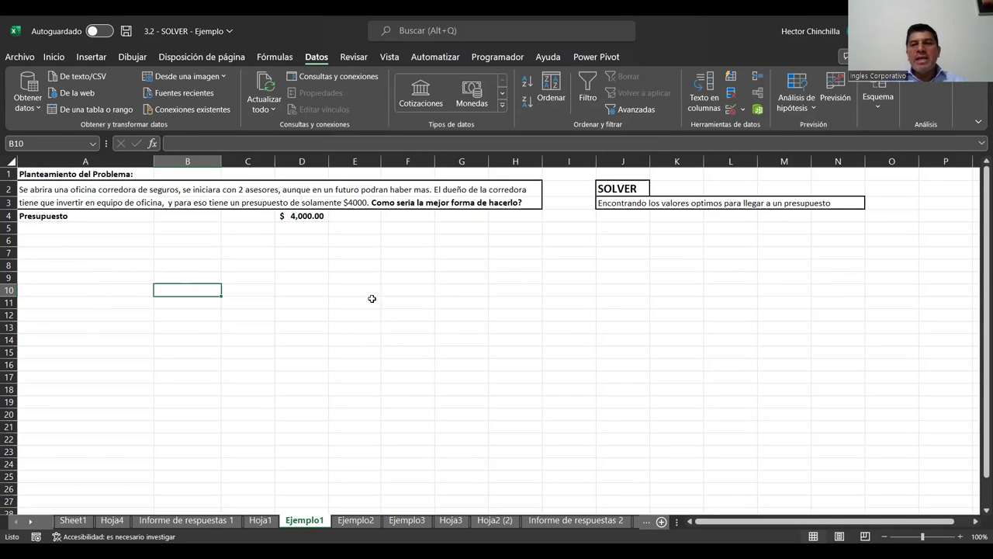
pyautogui.click(87, 262)
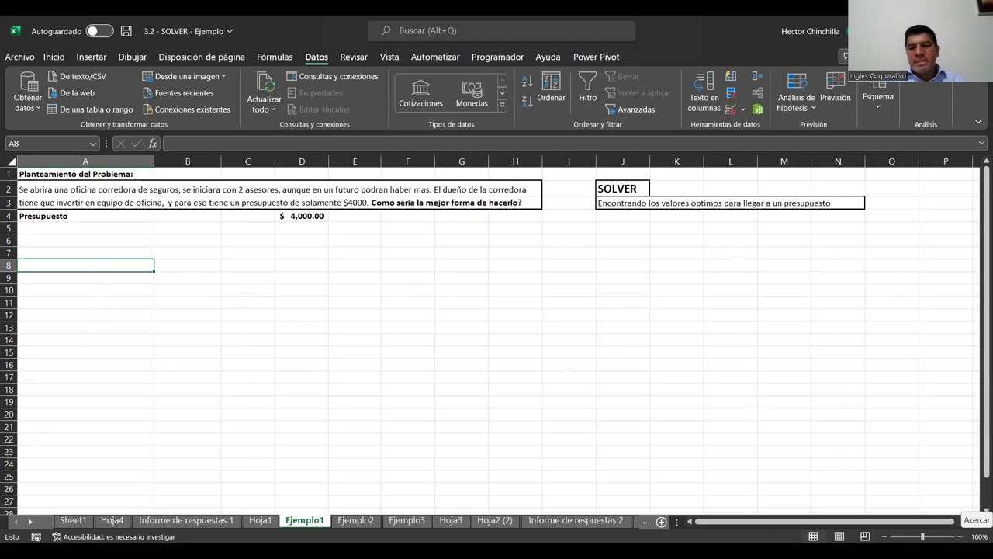
pyautogui.click(960, 536)
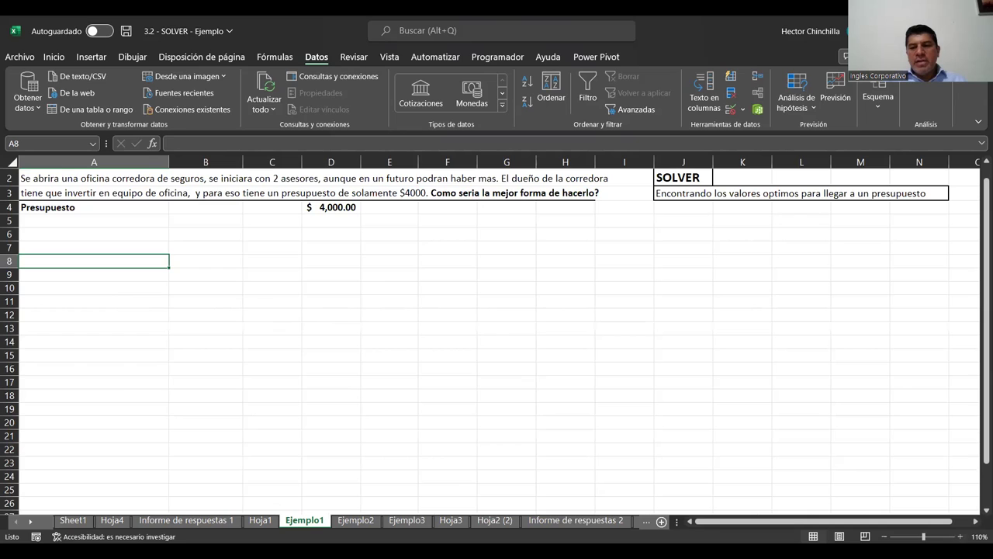
pyautogui.click(960, 536)
pyautogui.scroll(1, 320, 254)
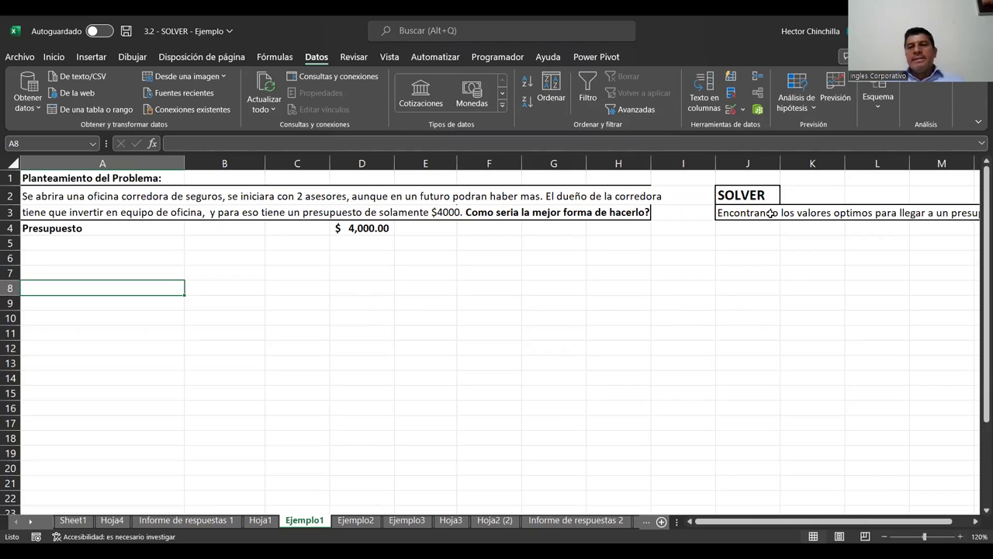
pyautogui.click(743, 212)
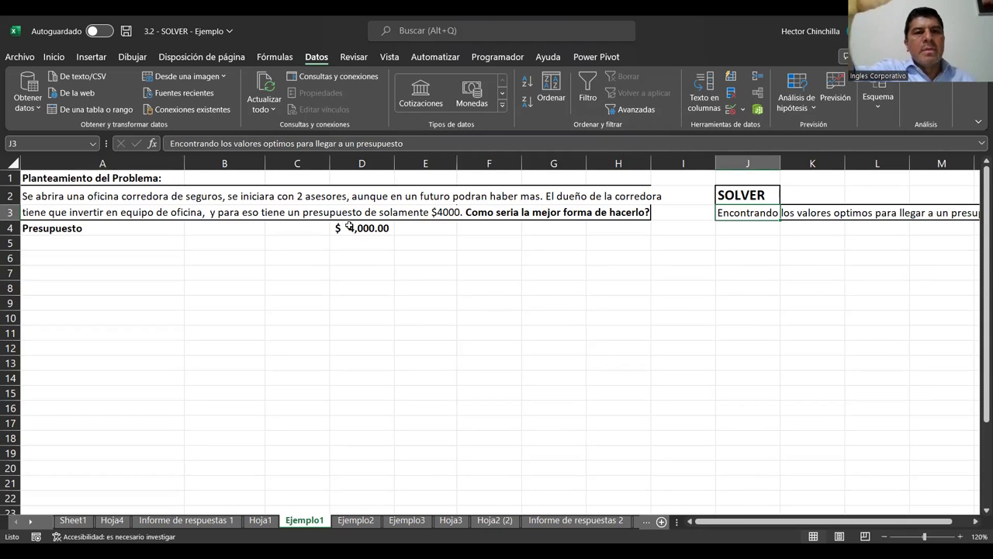
pyautogui.click(104, 302)
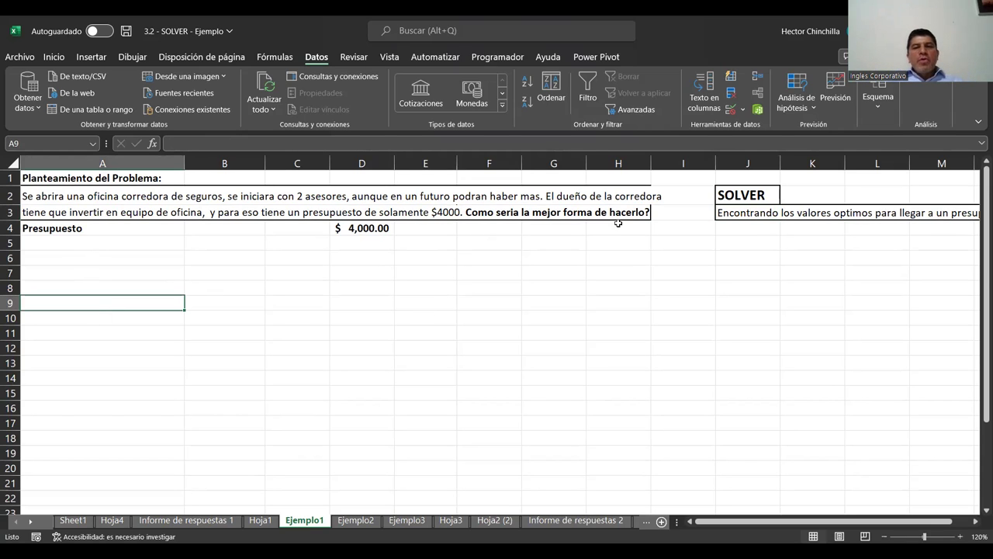
pyautogui.click(26, 197)
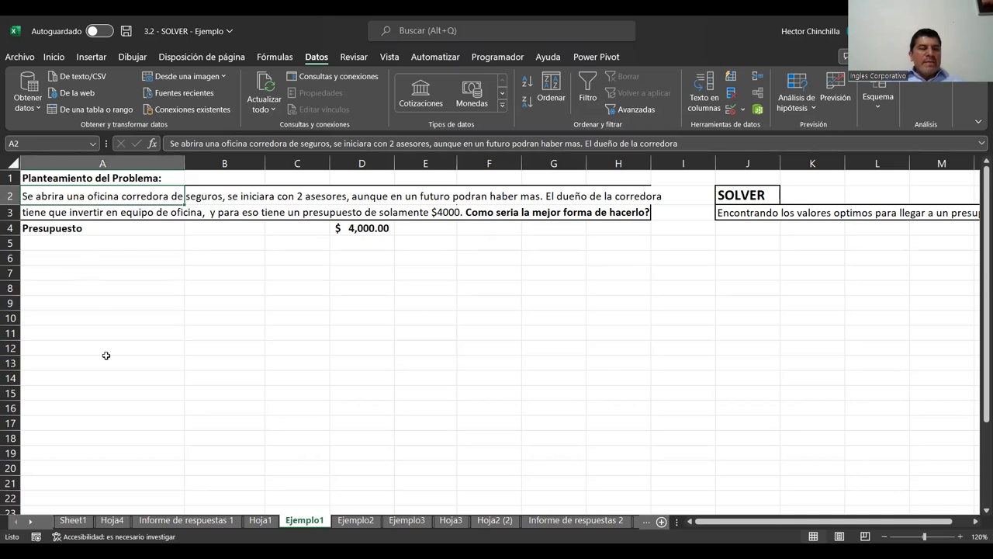
pyautogui.click(96, 270)
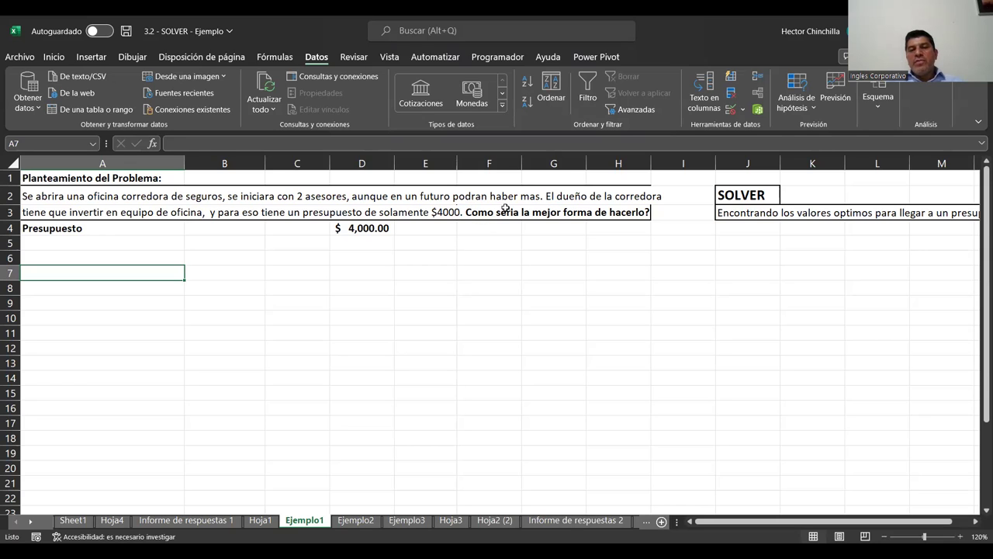
# Review the budget rows, zoom back to 110%, and settle on cell A7 for the item list
pyautogui.click(248, 239)
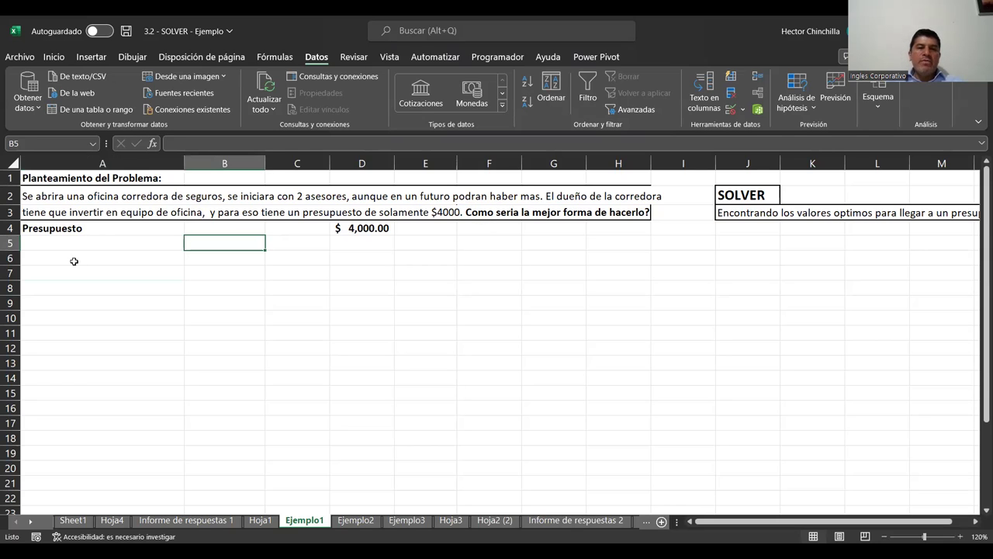
pyautogui.click(149, 246)
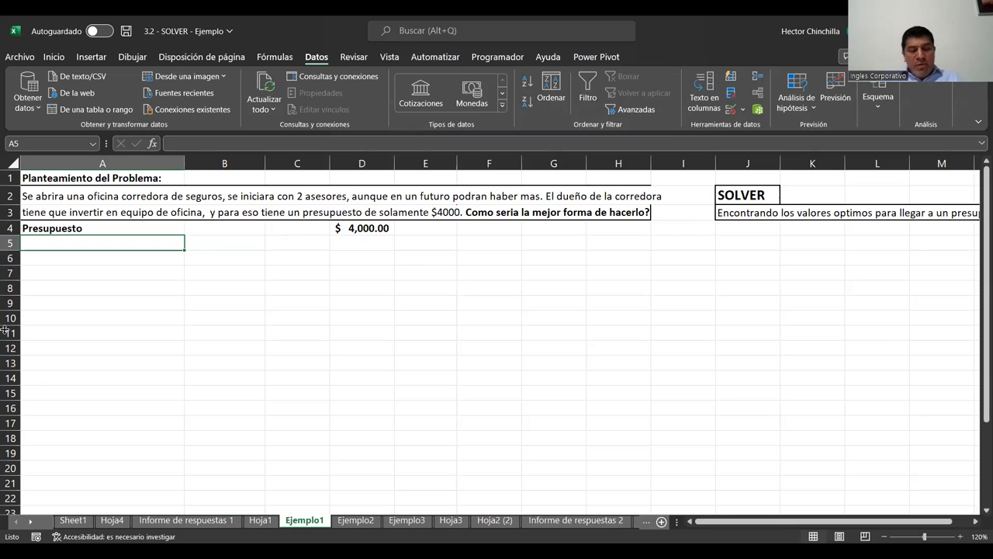
pyautogui.click(80, 281)
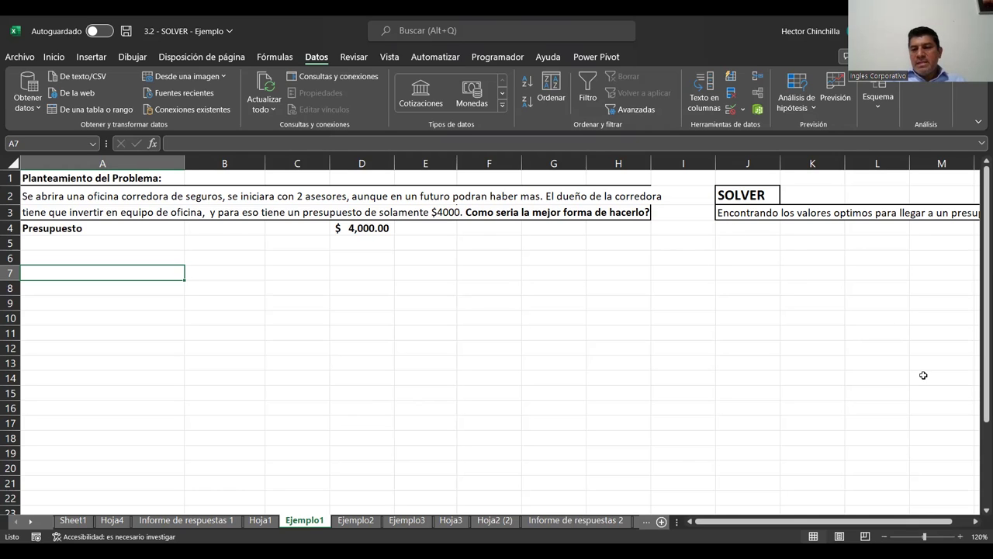
pyautogui.click(887, 536)
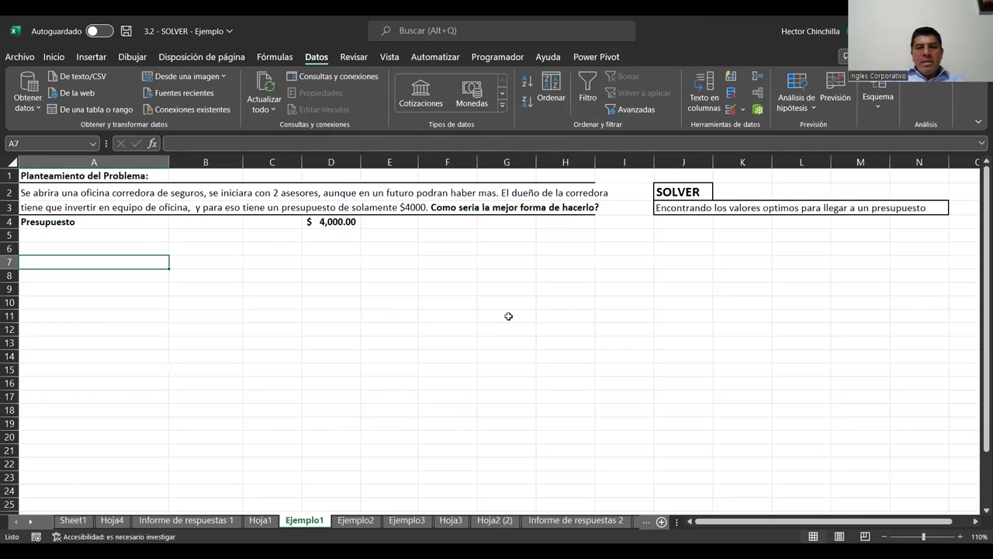
pyautogui.click(247, 253)
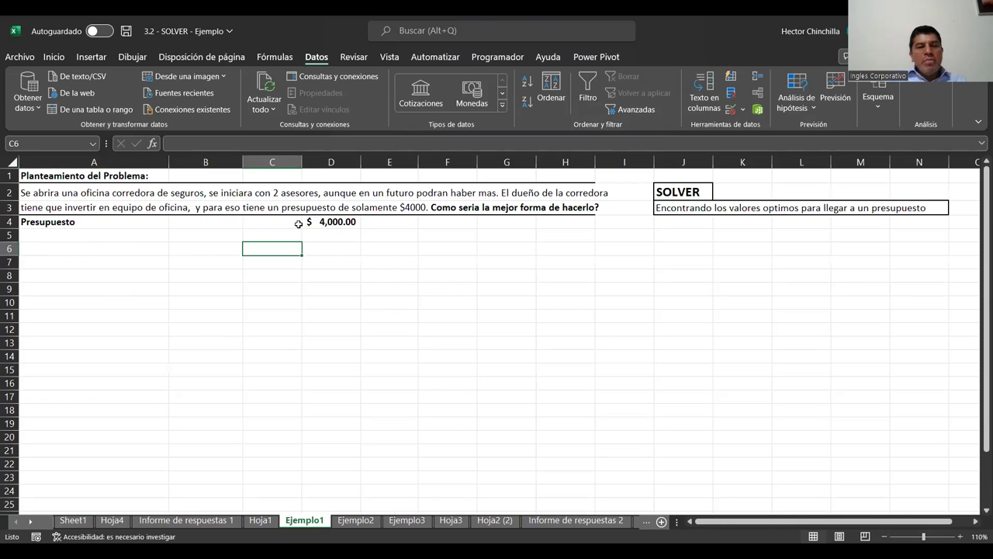
pyautogui.click(155, 263)
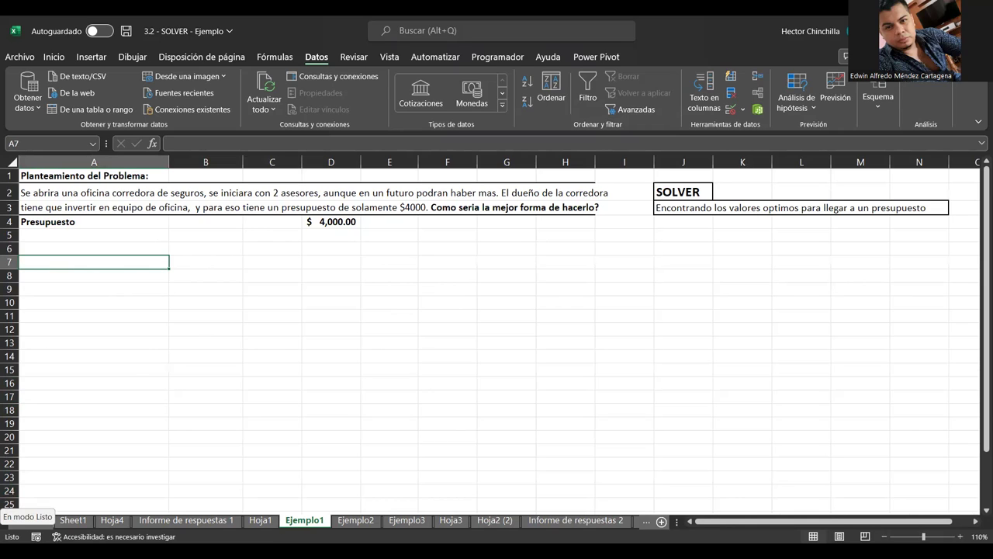
pyautogui.click(94, 248)
pyautogui.click(94, 262)
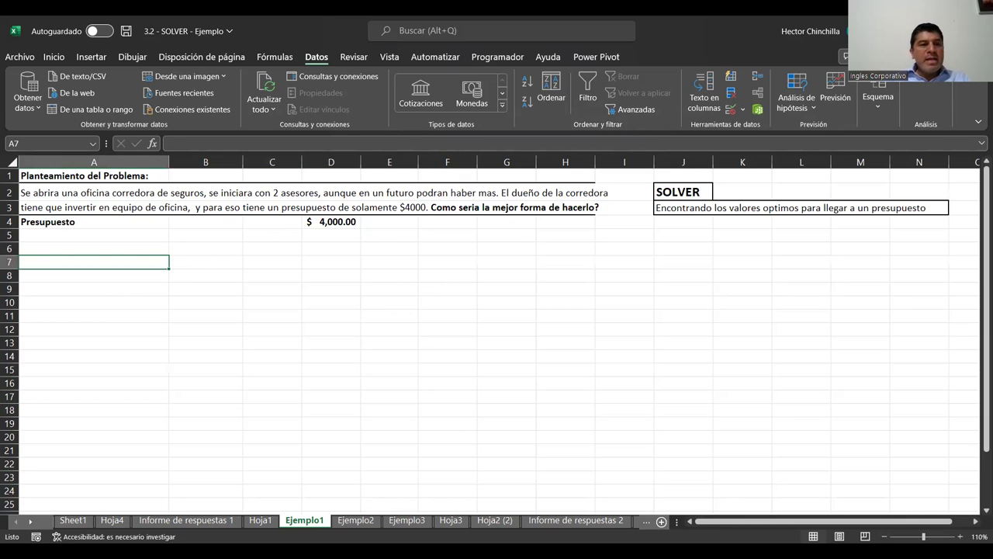
pyautogui.click(94, 249)
pyautogui.click(94, 261)
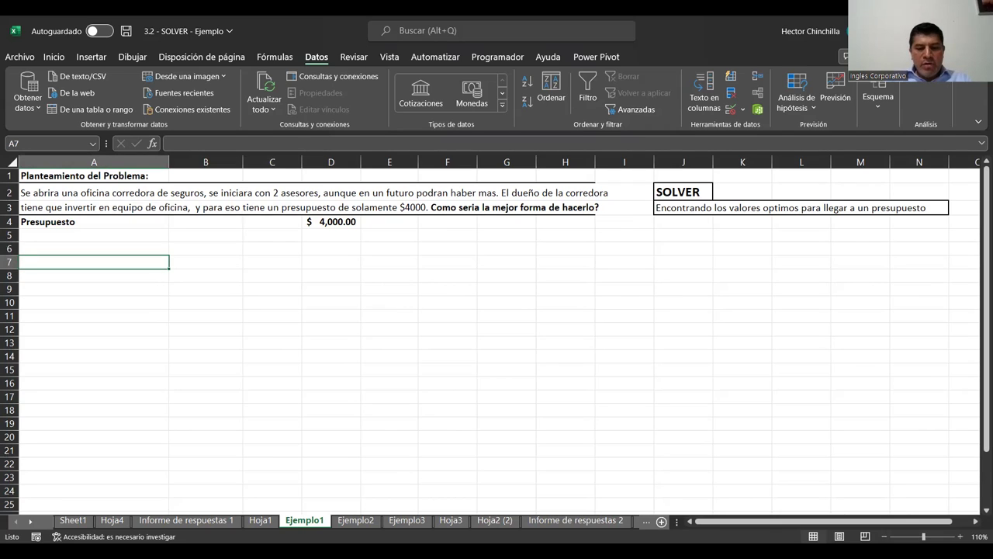
# Enter the heading 'Mobiliario y Equipo' in A7, then Computadoras and Escritorios below it
pyautogui.write('M')
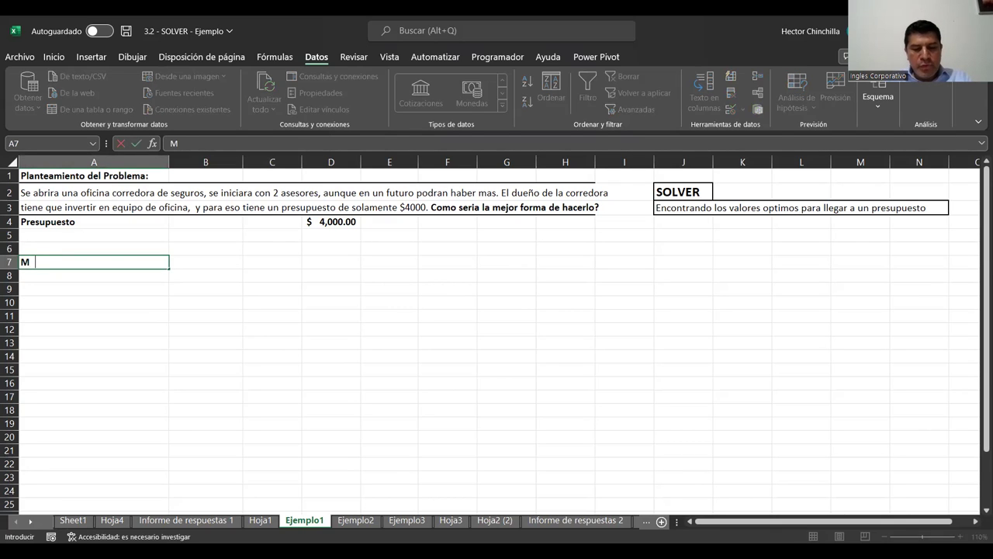
pyautogui.write('obiliario y ')
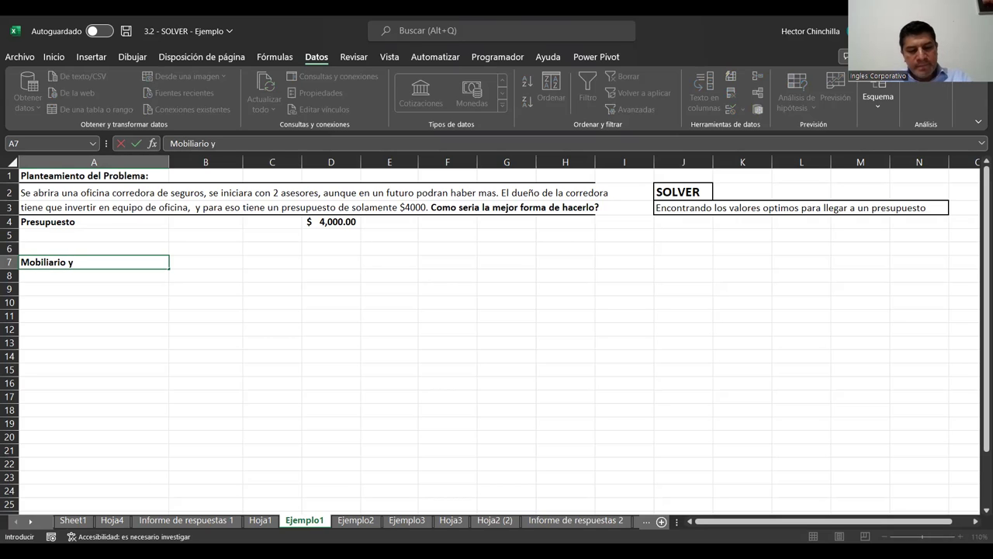
pyautogui.write('Equipo')
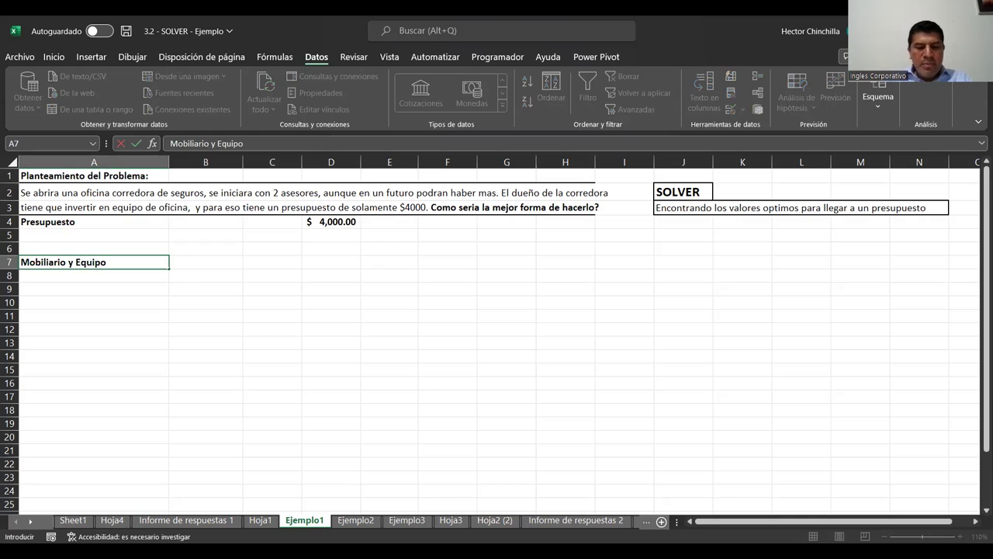
pyautogui.press('Return')
pyautogui.press('Up')
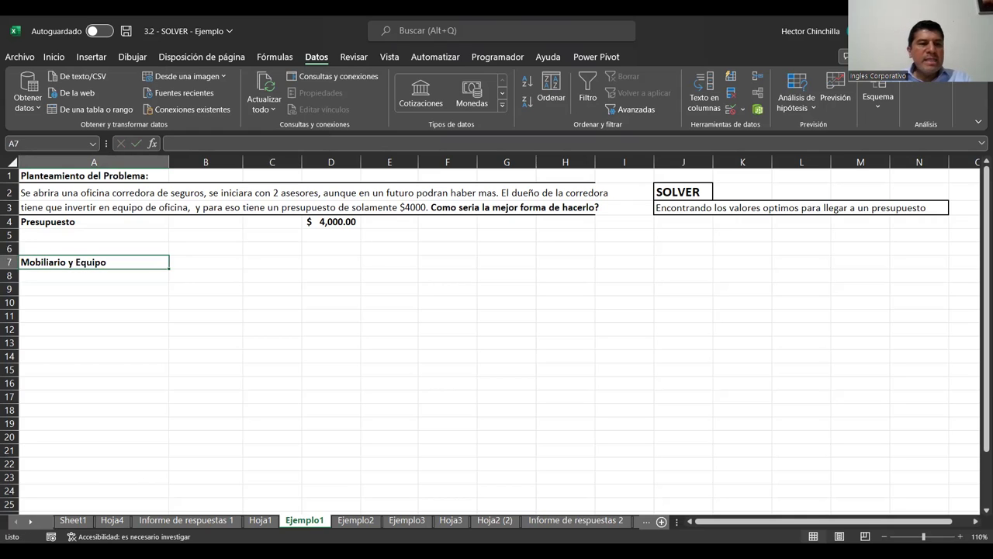
pyautogui.press('Down')
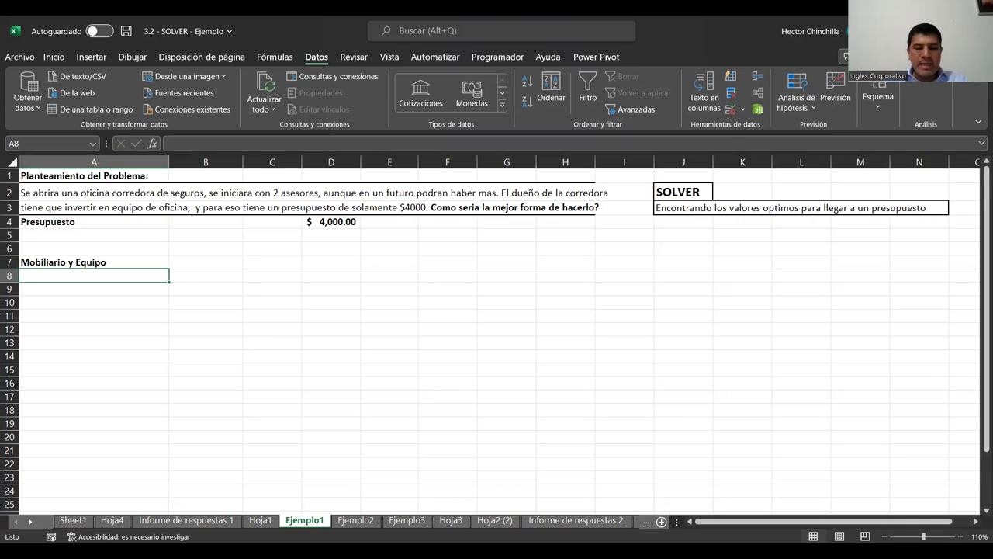
pyautogui.write('Computar')
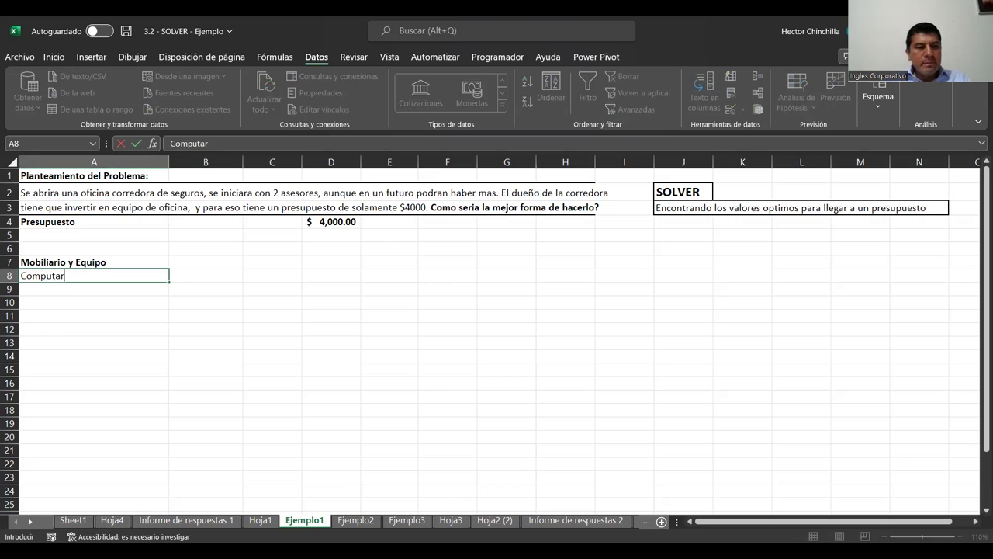
pyautogui.press('BackSpace')
pyautogui.write('doras')
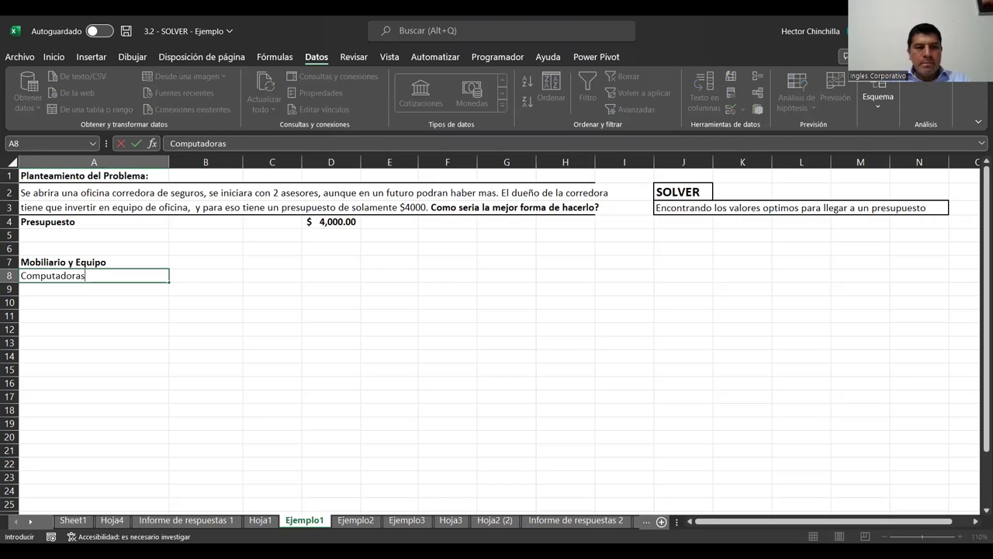
pyautogui.press('Return')
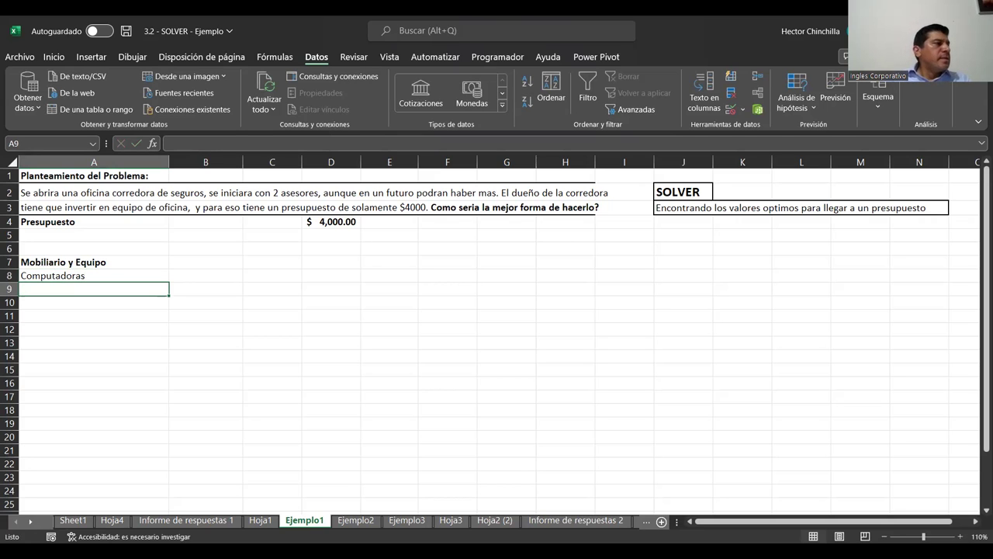
pyautogui.write('Escritorios')
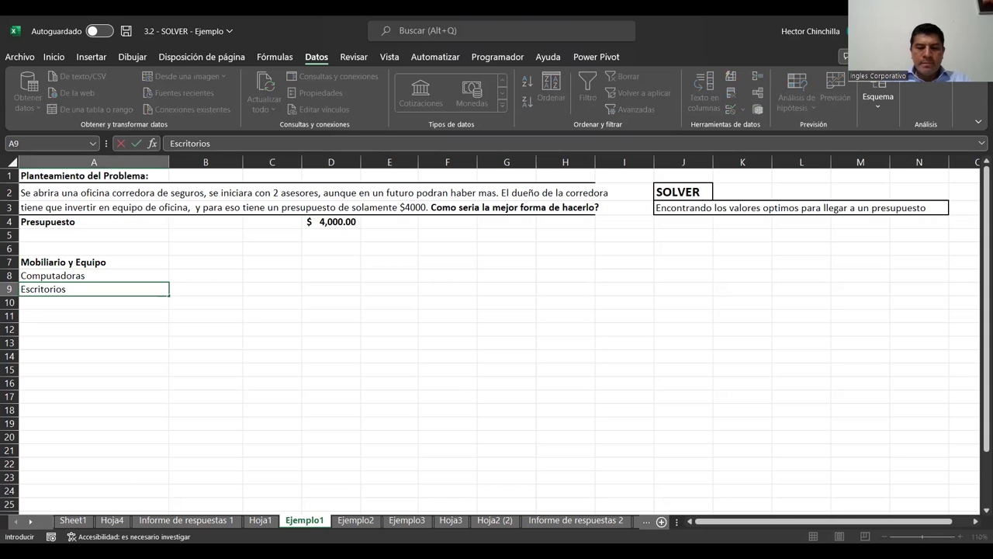
pyautogui.press('Return')
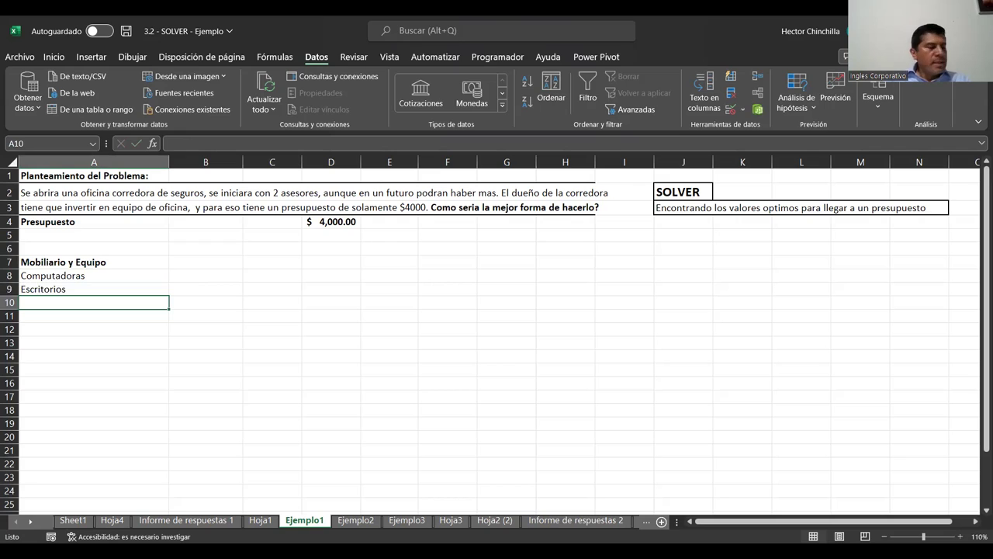
# Add Sillas Ejecutivas, Impresor, Sillas para Clientes and Archivador from A10 down
pyautogui.write('Sillas')
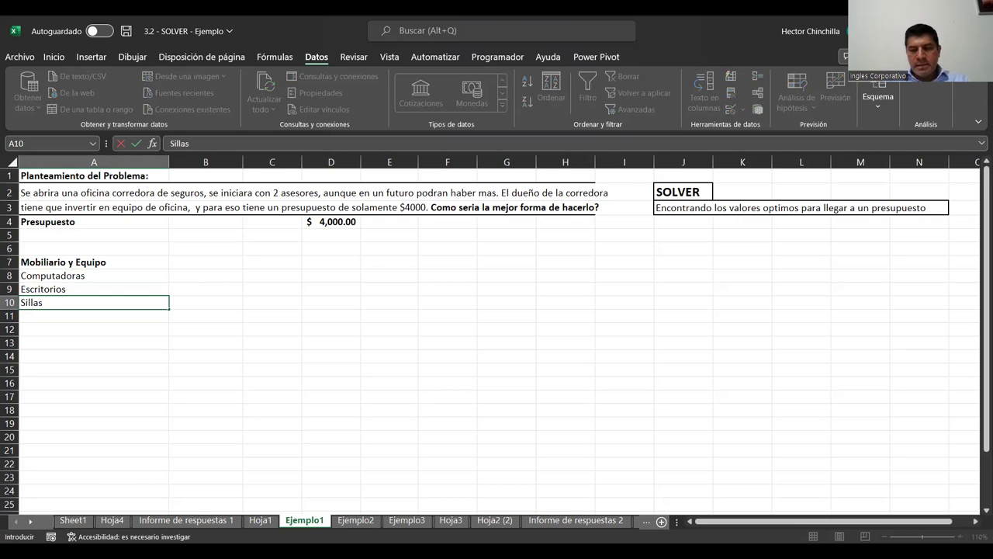
pyautogui.write(' Ejecuti')
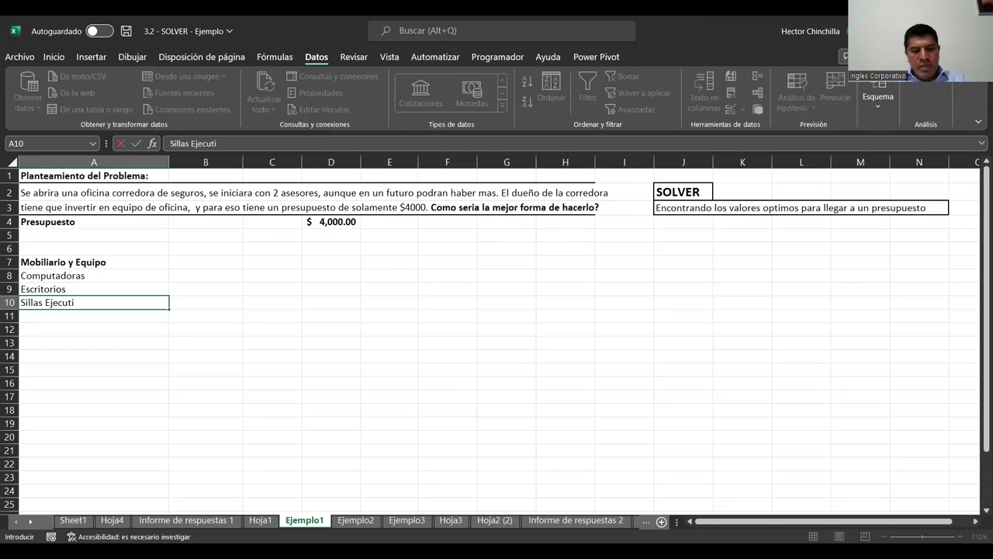
pyautogui.write('vas')
pyautogui.press('Return')
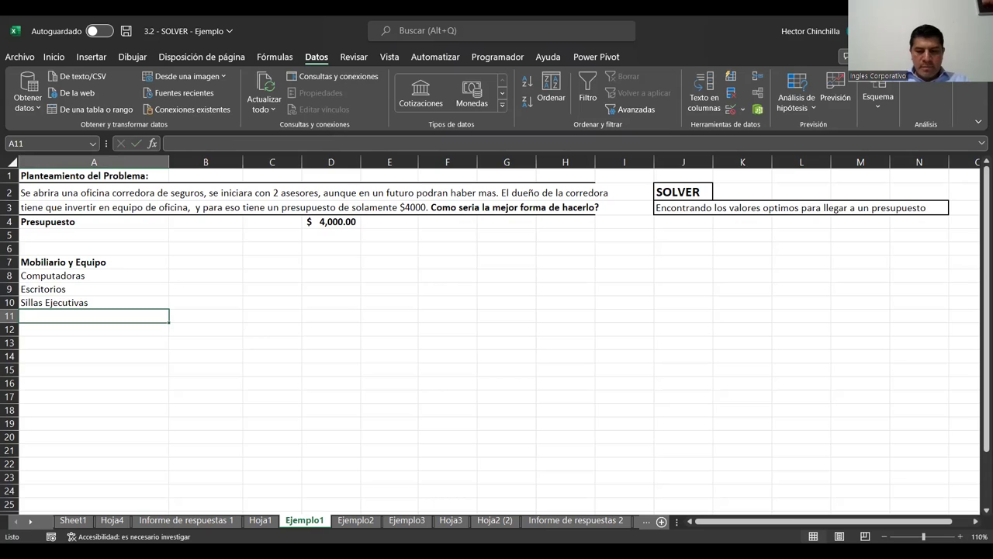
pyautogui.write('Impresor')
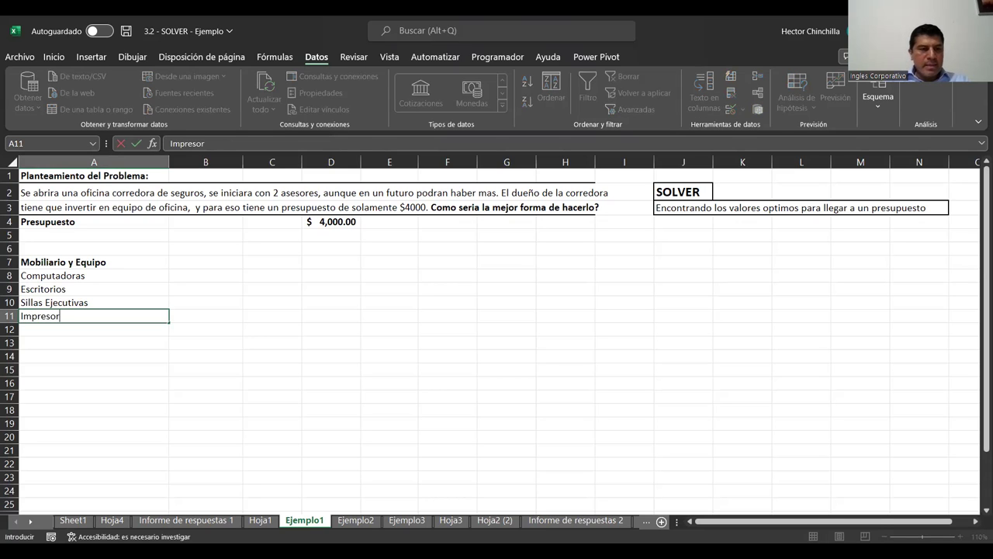
pyautogui.press('Return')
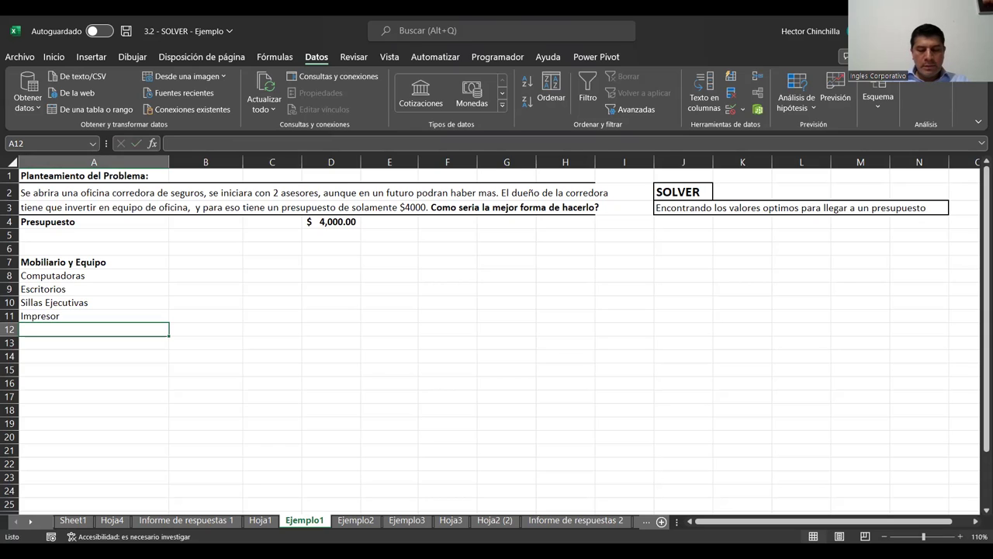
pyautogui.write('Sillas ')
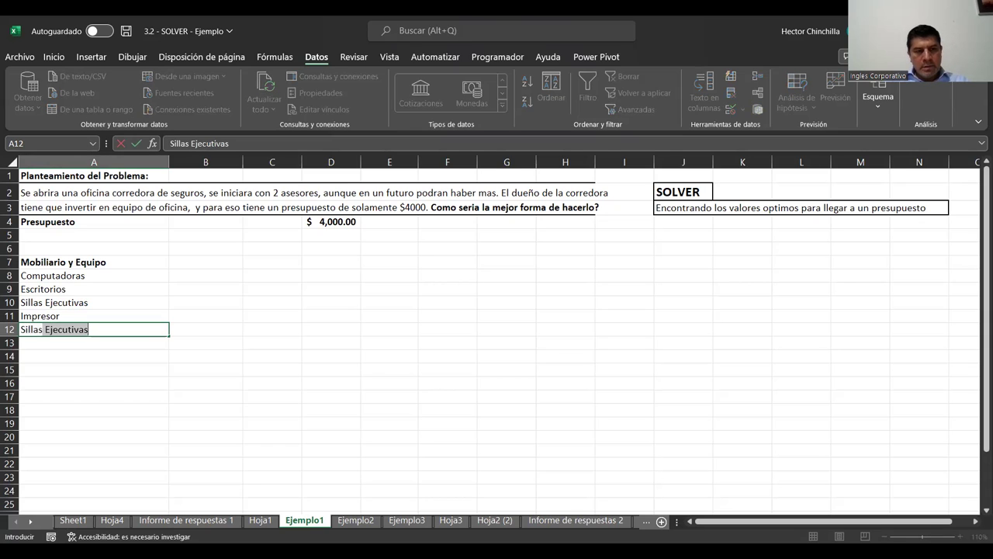
pyautogui.write('para Clientes')
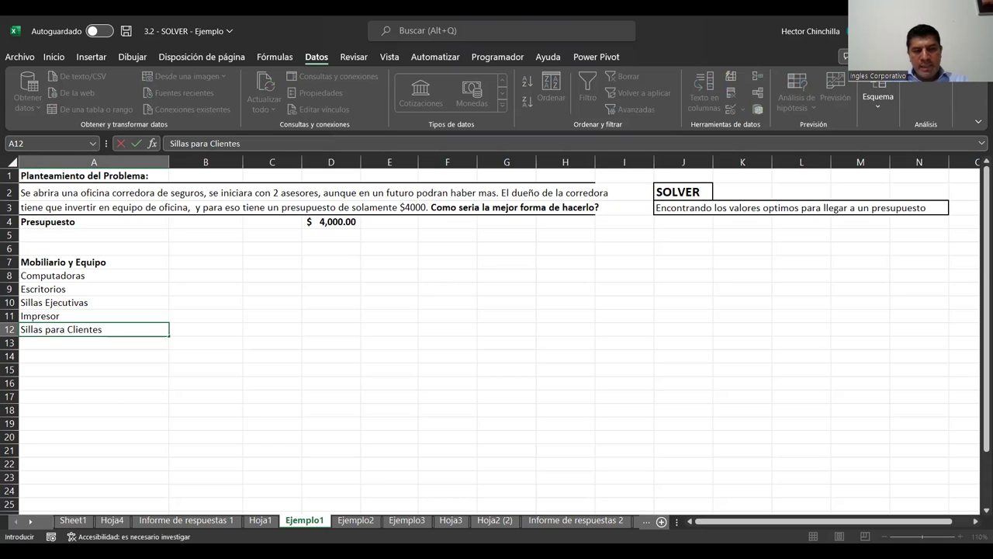
pyautogui.press('Return')
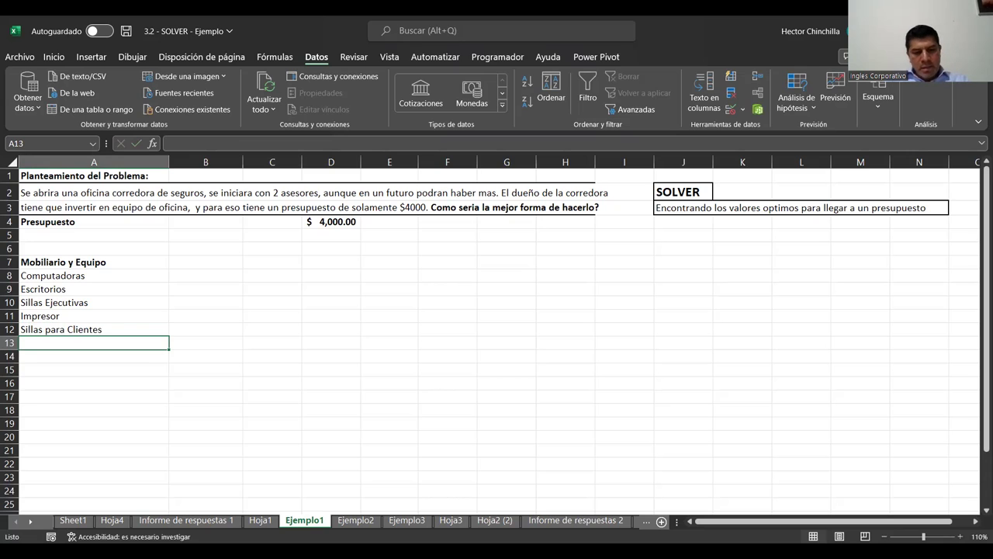
pyautogui.write('Archivador')
# Add Toner para impresor, Resmas de Papel and Engrapadoras in A14:A16 below Archivador
pyautogui.press('Return')
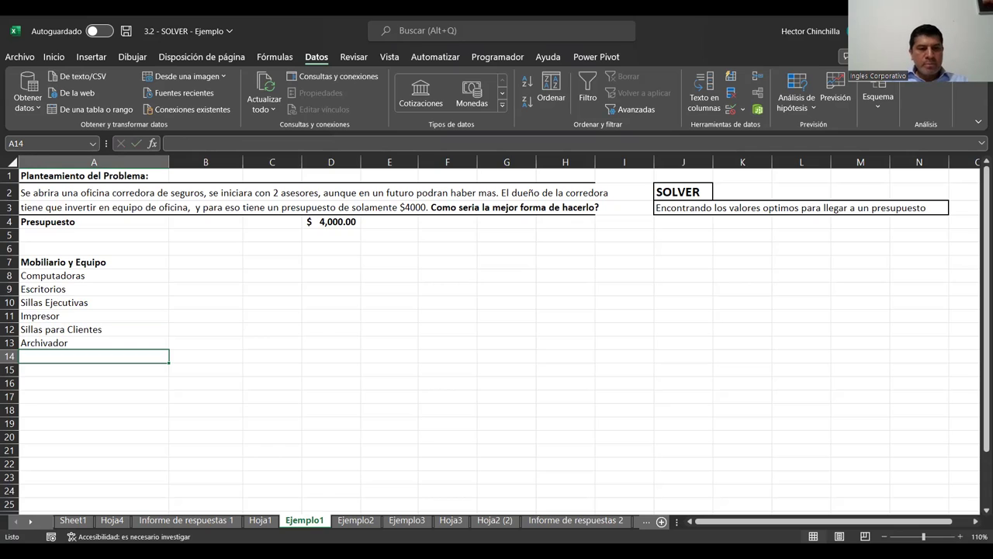
pyautogui.write('Toner')
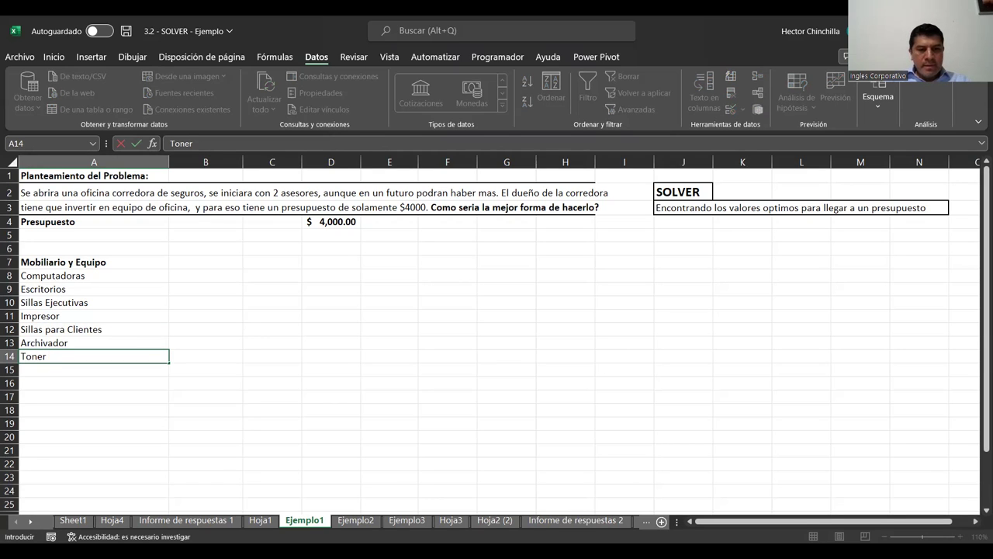
pyautogui.write(' para impre')
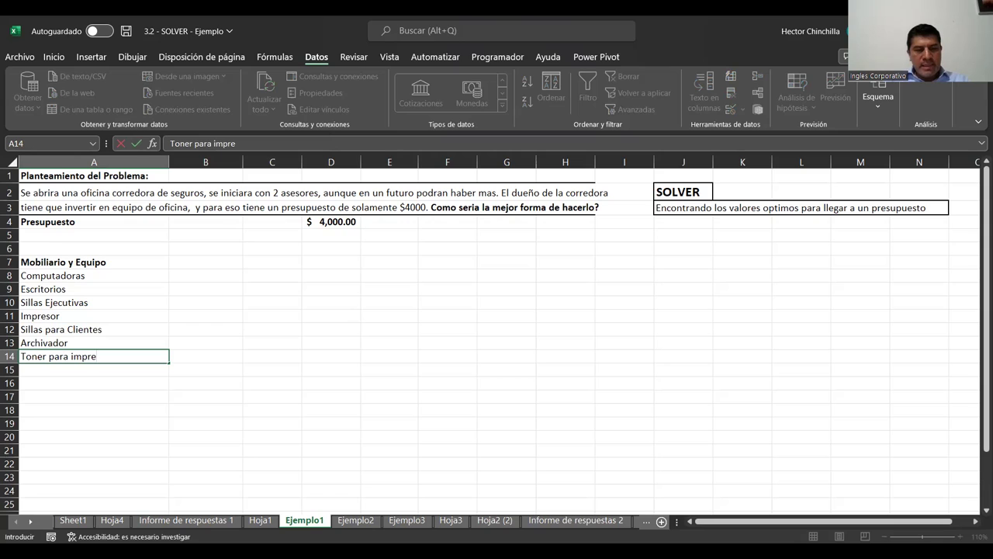
pyautogui.write('sor')
pyautogui.press('Return')
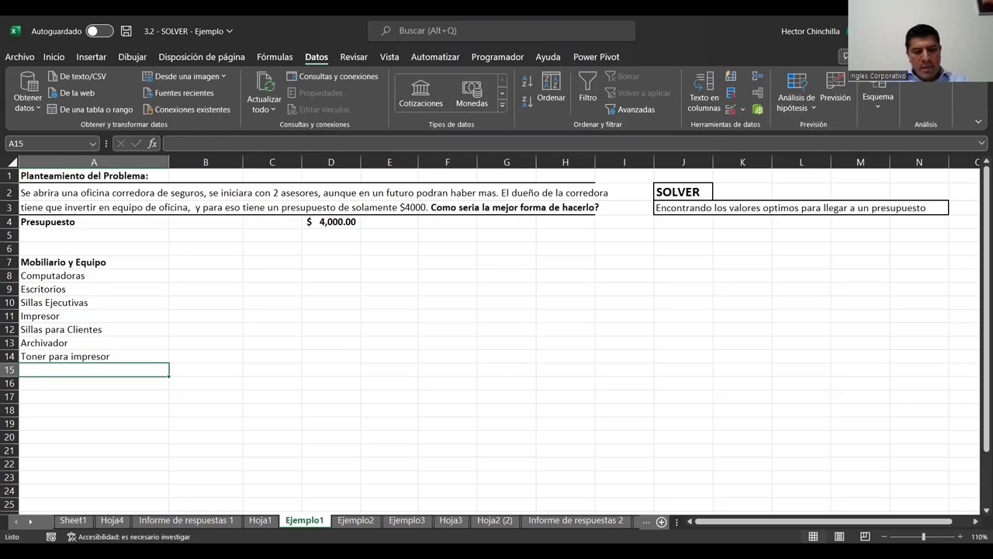
pyautogui.write('Resmas de Papel')
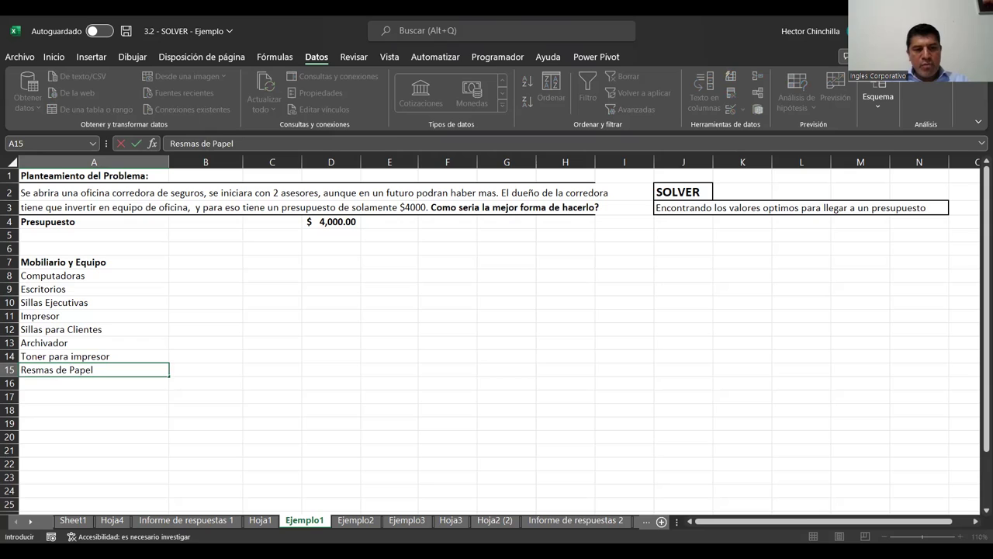
pyautogui.press('Return')
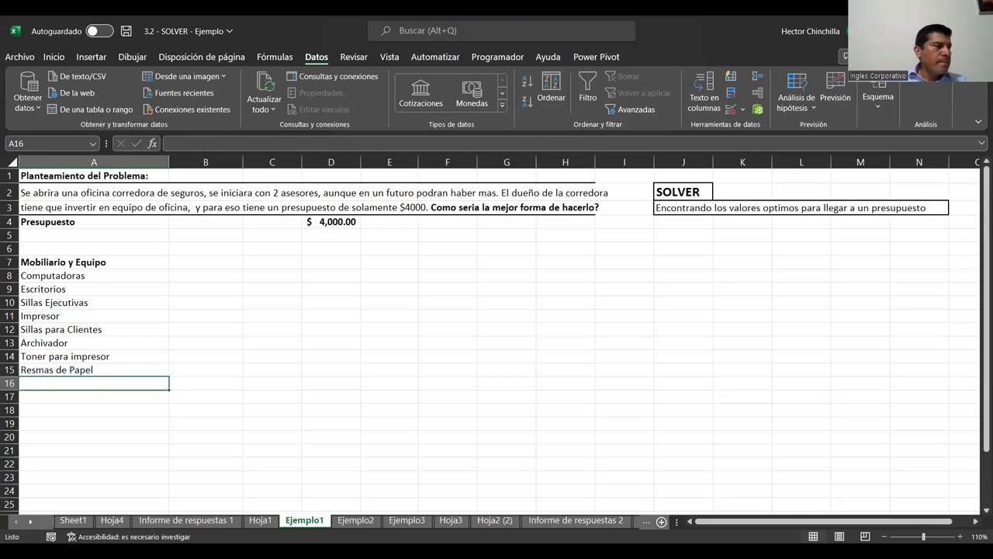
pyautogui.write('Engrap')
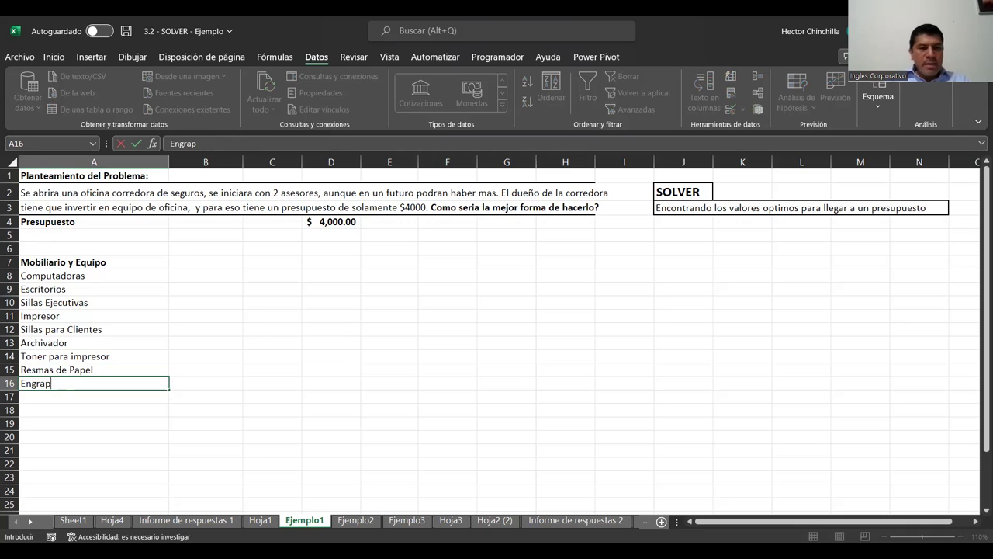
pyautogui.press('BackSpace')
pyautogui.write('pad')
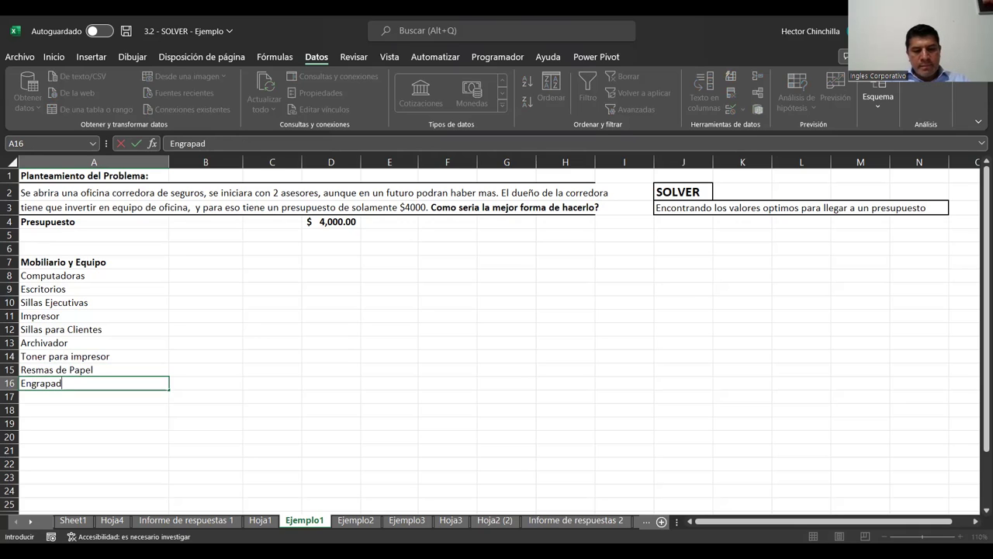
pyautogui.write('oras')
pyautogui.press('Return')
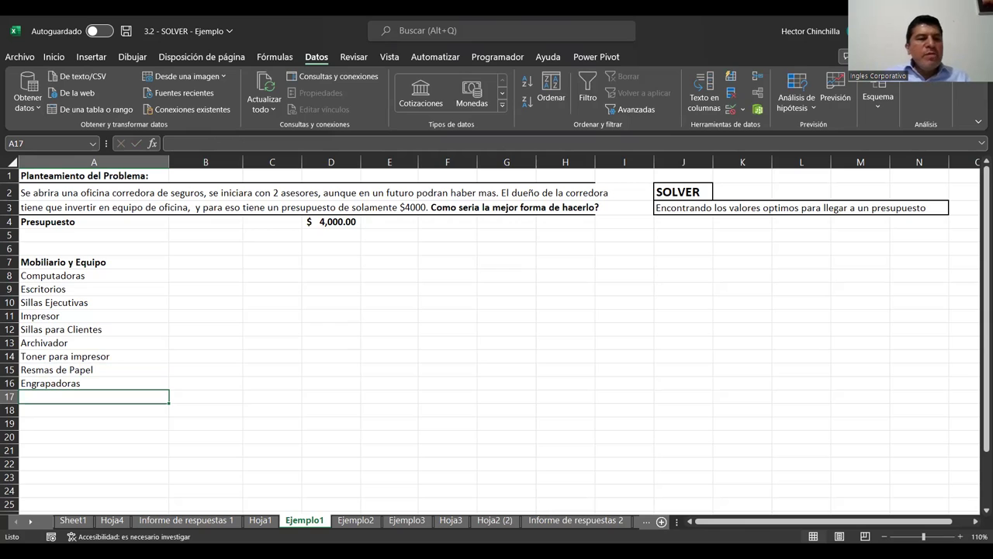
pyautogui.press('Up')
pyautogui.press('Up')
pyautogui.press('Up')
pyautogui.press('Up')
pyautogui.press('Up')
pyautogui.press('Up')
pyautogui.press('Up')
pyautogui.press('Up')
pyautogui.press('Up')
pyautogui.press('Up')
pyautogui.press('Up')
pyautogui.press('Up')
pyautogui.press('Up')
pyautogui.press('Up')
pyautogui.press('Up')
pyautogui.press('Down')
pyautogui.press('Down')
pyautogui.press('Down')
pyautogui.press('Down')
pyautogui.press('Down')
pyautogui.press('Down')
pyautogui.press('Down')
pyautogui.press('Up')
pyautogui.press('Down')
pyautogui.press('Down')
pyautogui.press('Down')
pyautogui.press('Down')
pyautogui.press('Up')
pyautogui.press('Up')
pyautogui.press('Up')
pyautogui.press('Up')
pyautogui.press('Down')
pyautogui.press('Up')
pyautogui.press('Up')
pyautogui.press('Up')
pyautogui.press('Up')
pyautogui.press('Right')
pyautogui.press('Right')
pyautogui.press('Right')
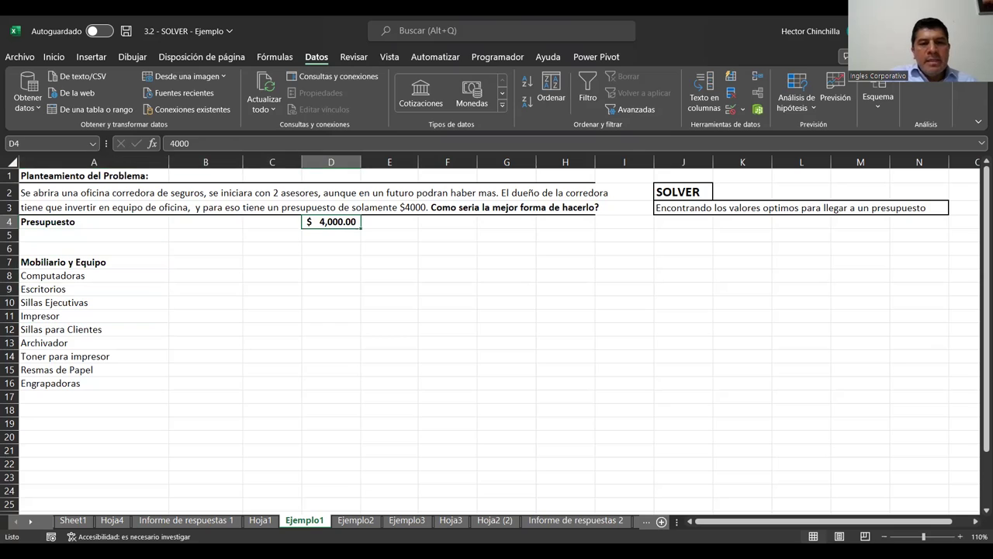
pyautogui.press('Left')
pyautogui.press('Left')
pyautogui.press('Left')
pyautogui.press('Right')
pyautogui.press('Right')
pyautogui.press('Left')
pyautogui.press('Left')
pyautogui.press('Down')
pyautogui.press('Down')
pyautogui.press('Down')
pyautogui.press('Down')
pyautogui.press('Down')
pyautogui.press('Down')
pyautogui.press('Up')
pyautogui.press('Up')
pyautogui.press('Up')
pyautogui.press('Up')
pyautogui.press('Up')
pyautogui.press('Up')
pyautogui.press('Right')
pyautogui.press('Right')
pyautogui.press('Right')
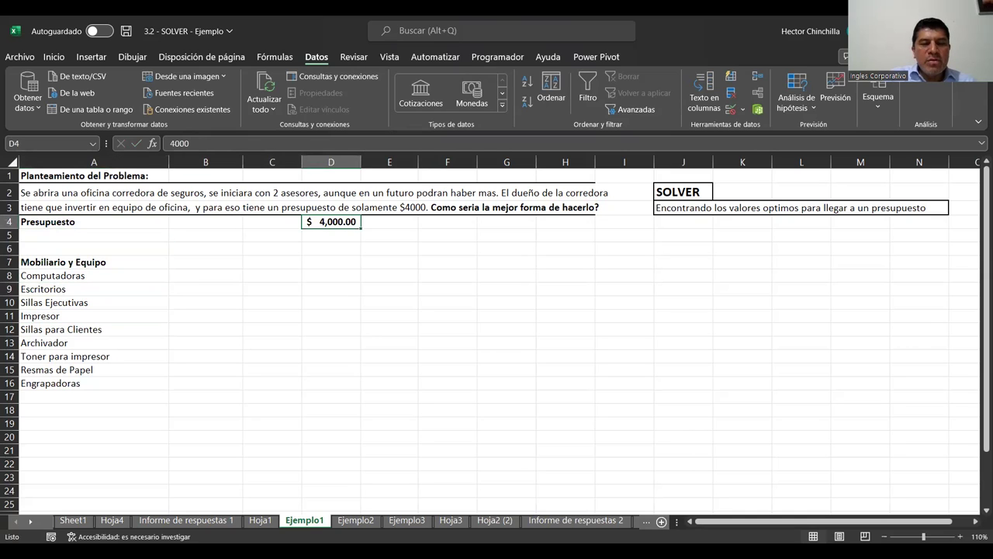
pyautogui.press('Down')
pyautogui.press('Left')
pyautogui.press('Left')
pyautogui.press('Down')
pyautogui.press('Down')
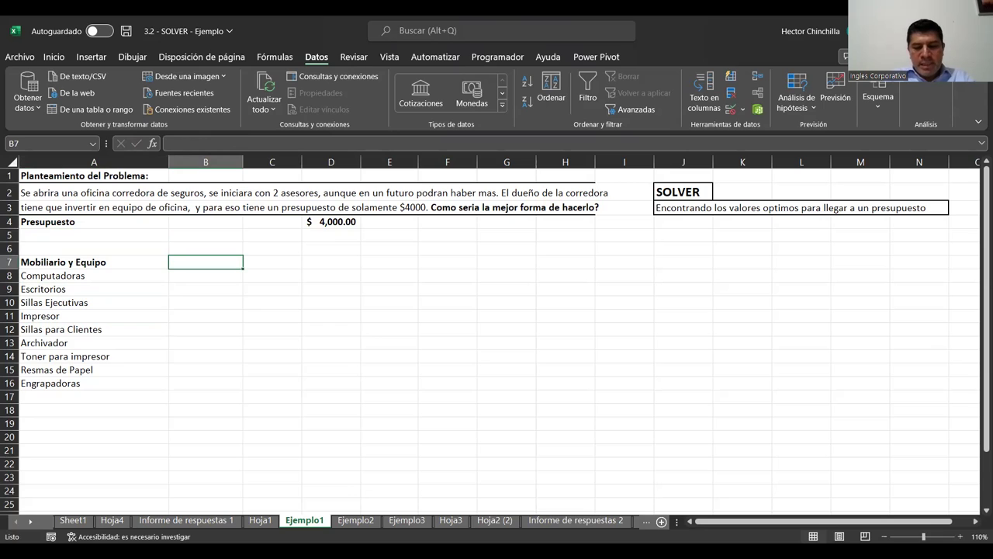
# Enter the header 'Precio estimado' in B7
pyautogui.write('Precio')
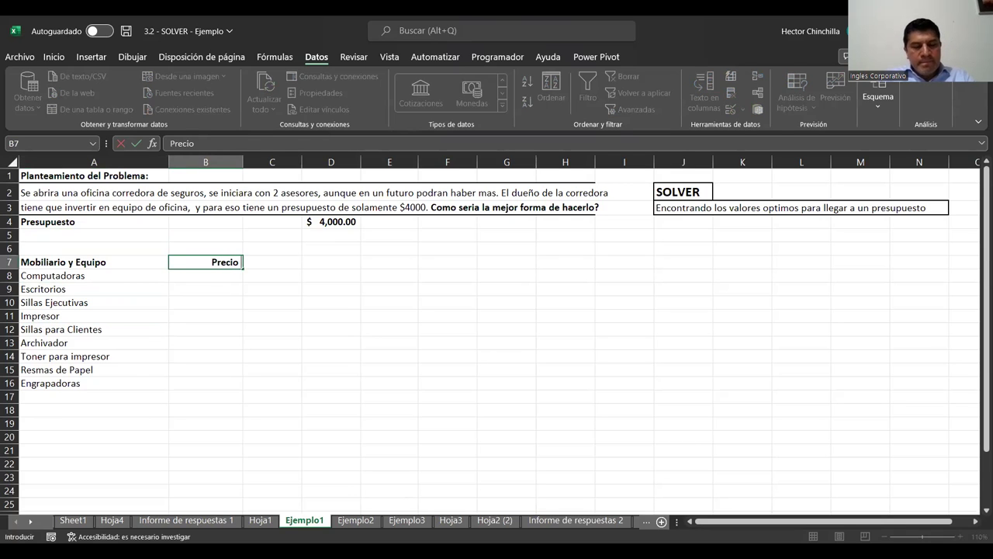
pyautogui.write(' estimado')
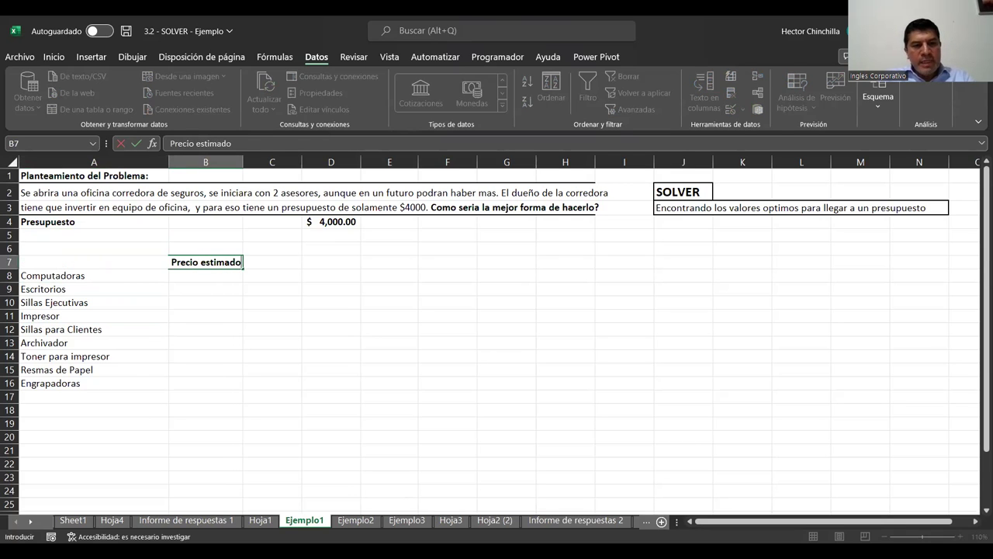
pyautogui.press('Return')
pyautogui.press('Up')
pyautogui.press('Down')
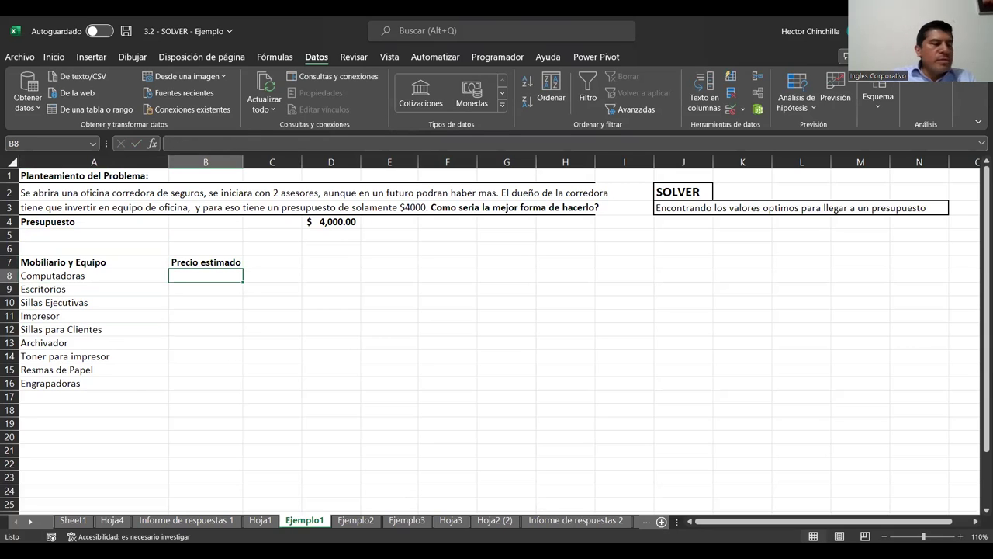
pyautogui.press('Up')
pyautogui.press('Down')
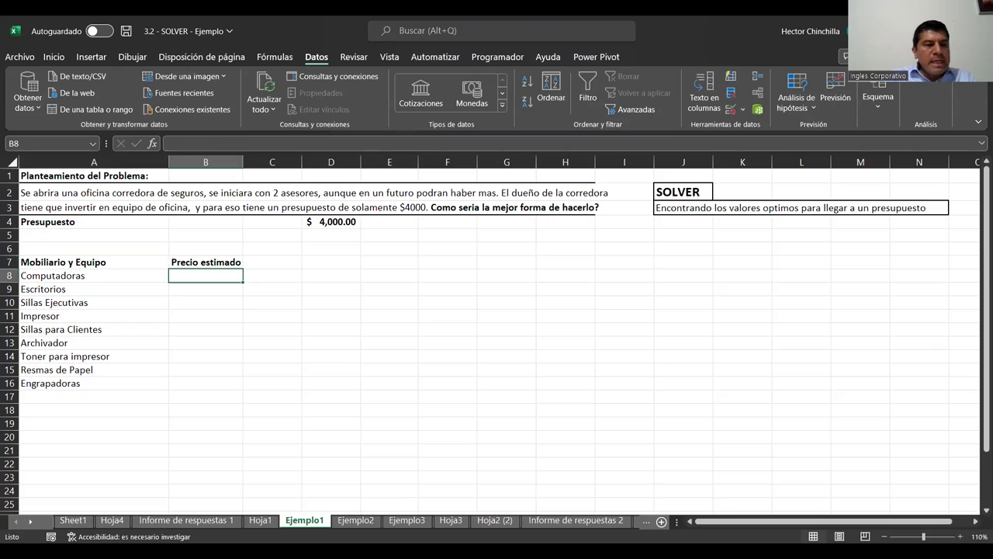
pyautogui.press('Left')
pyautogui.press('Right')
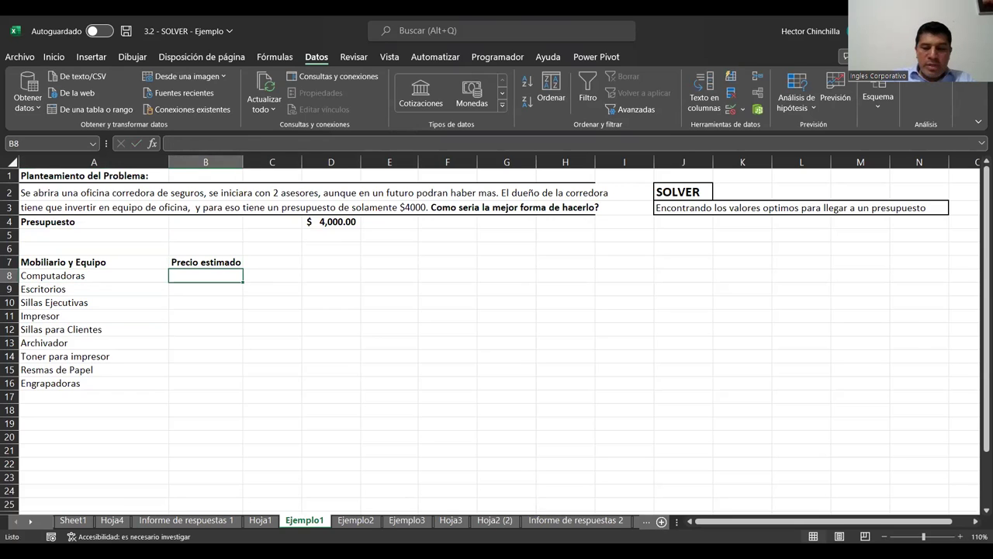
# Enter prices 850, 250, 150, 200 and 75 in B8:B12
pyautogui.write('850')
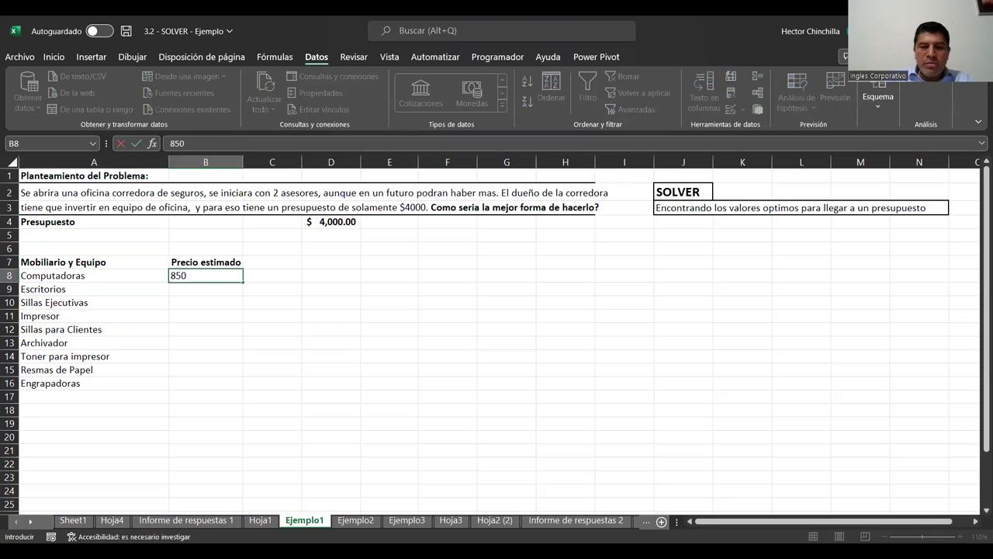
pyautogui.press('Return')
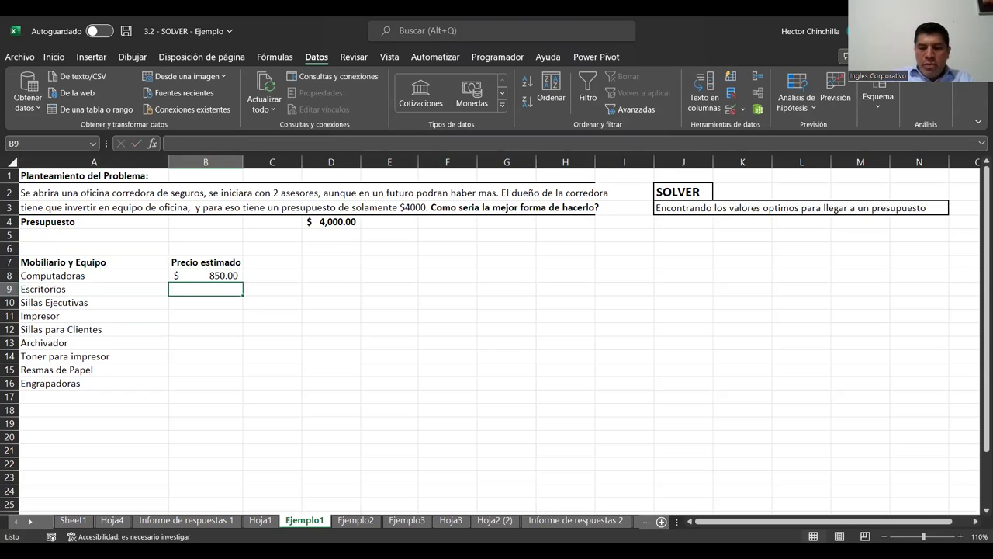
pyautogui.write('250')
pyautogui.press('Return')
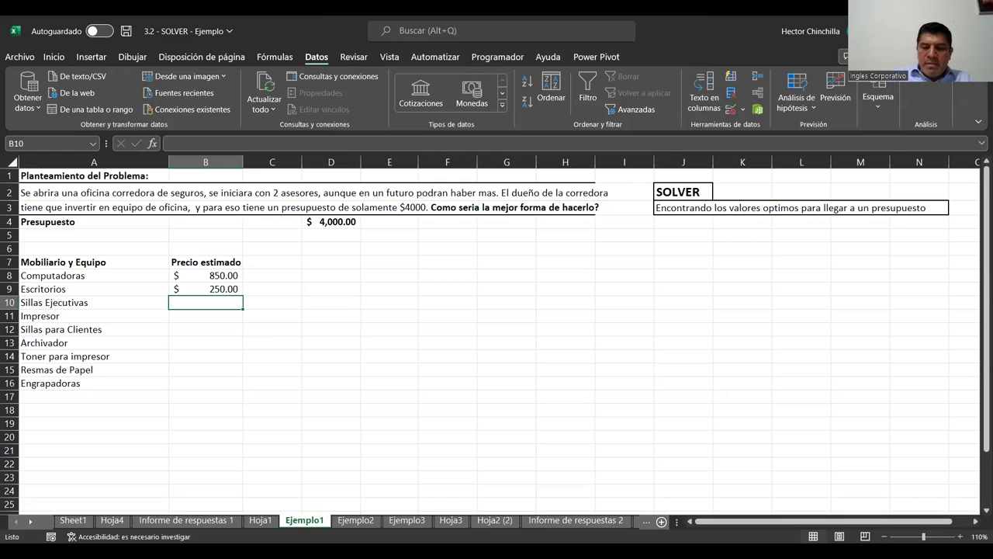
pyautogui.write('150')
pyautogui.press('Return')
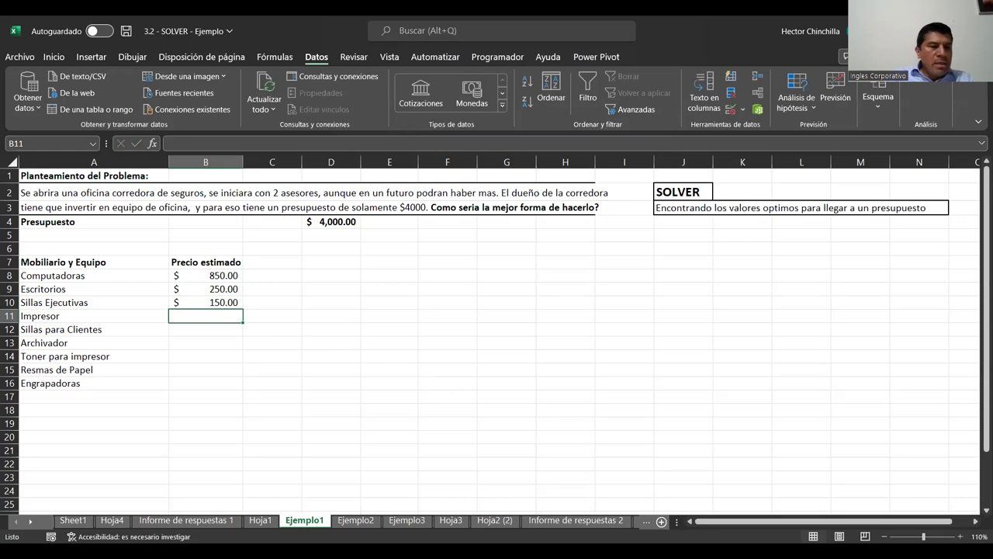
pyautogui.write('200')
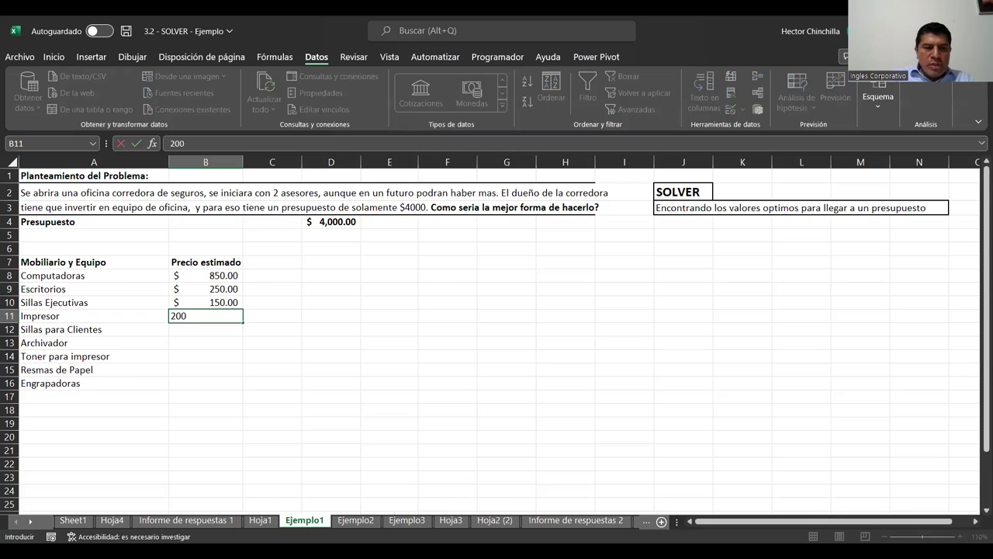
pyautogui.press('Return')
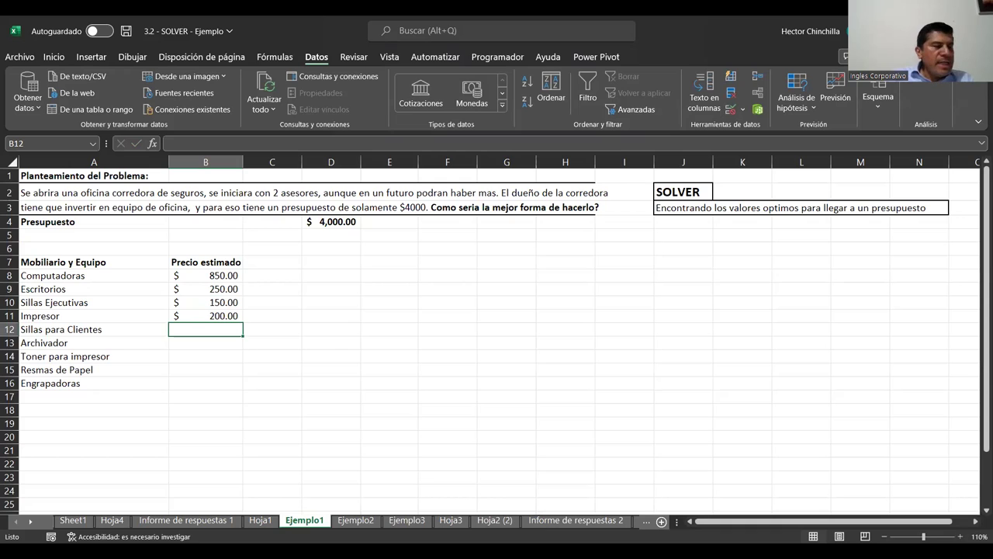
pyautogui.write('75')
pyautogui.press('Return')
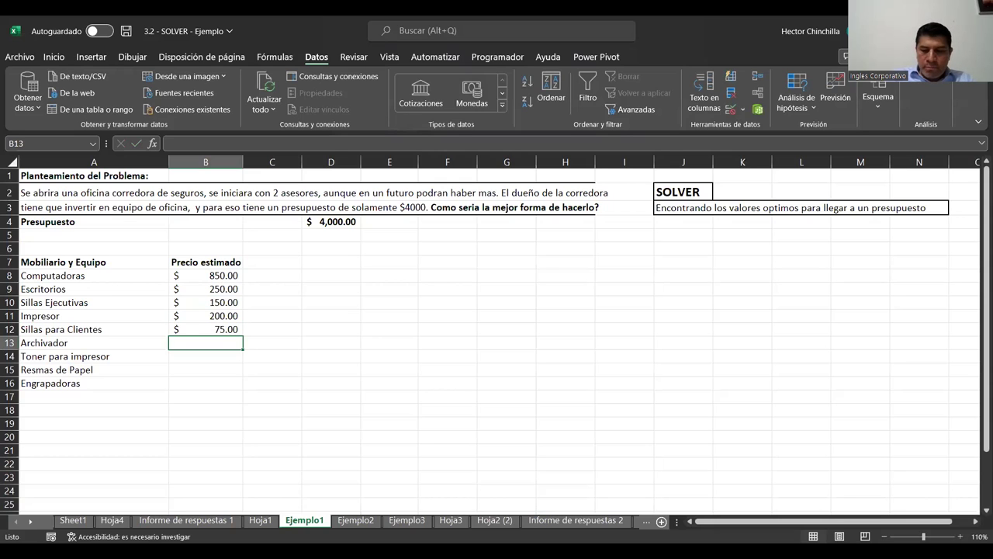
# Enter prices 100, 60, 5 and 3 in B13:B16
pyautogui.write('100')
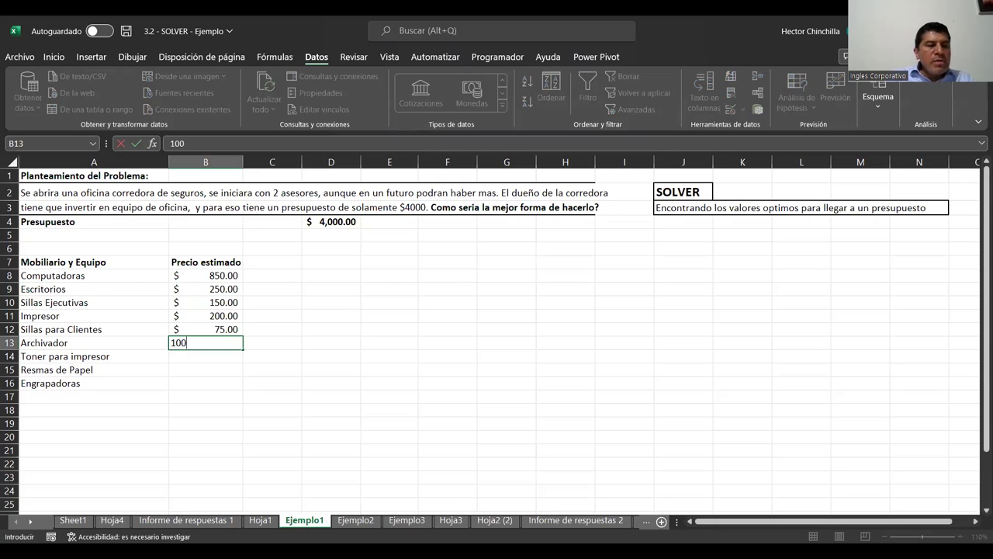
pyautogui.press('Return')
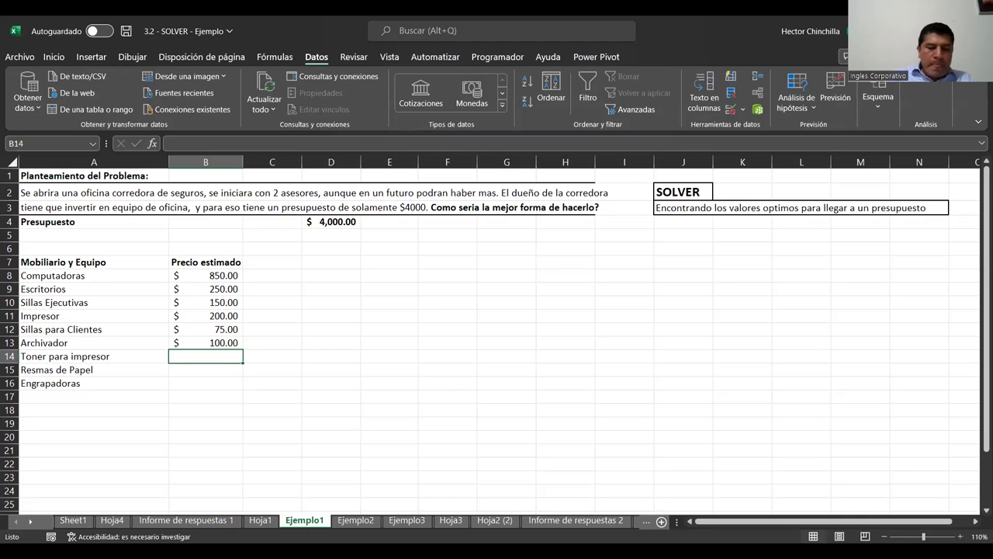
pyautogui.write('60')
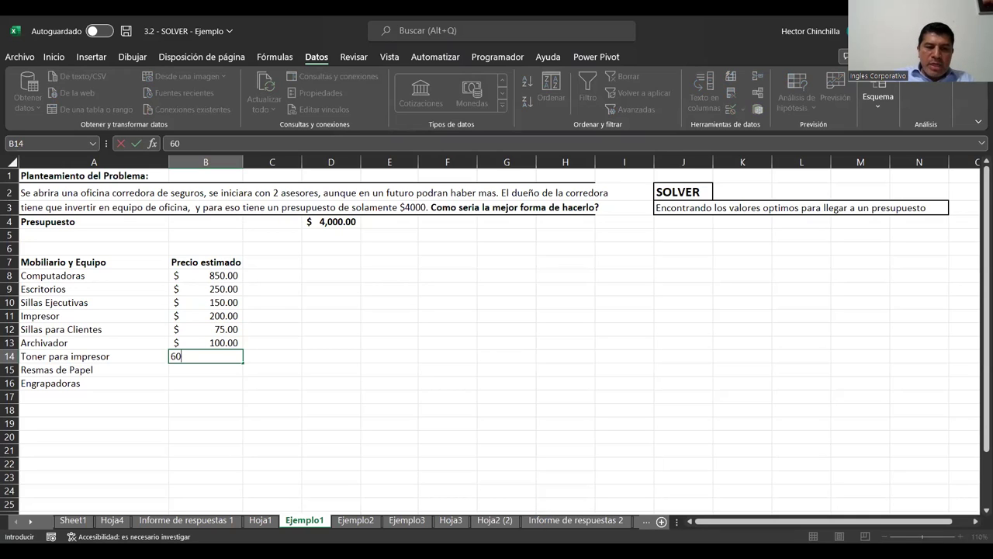
pyautogui.press('Return')
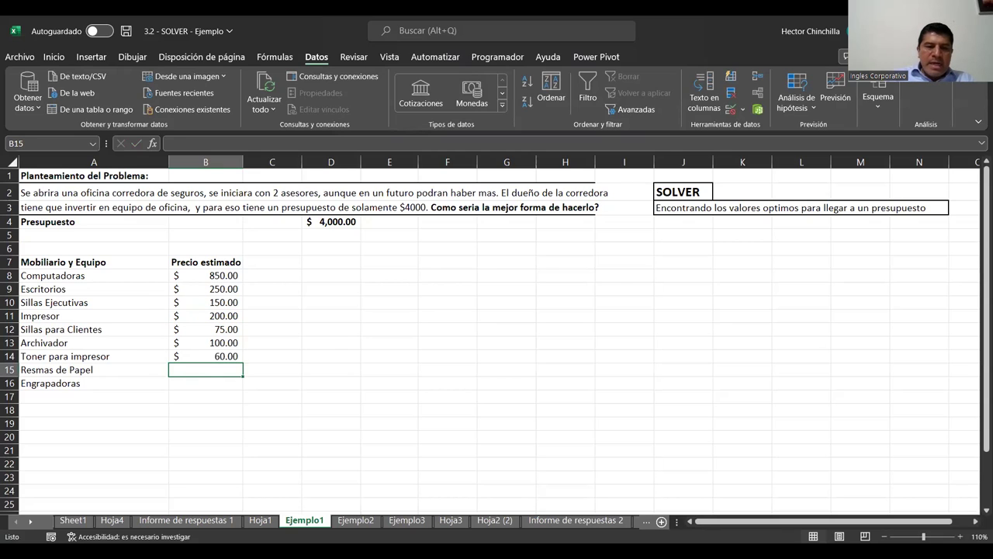
pyautogui.write('5')
pyautogui.press('Return')
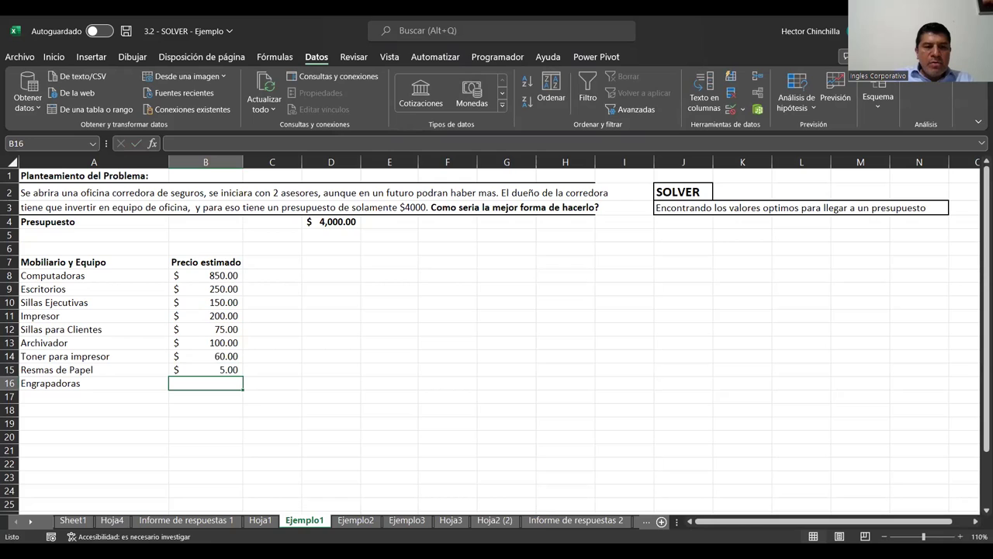
pyautogui.write('3')
pyautogui.press('Return')
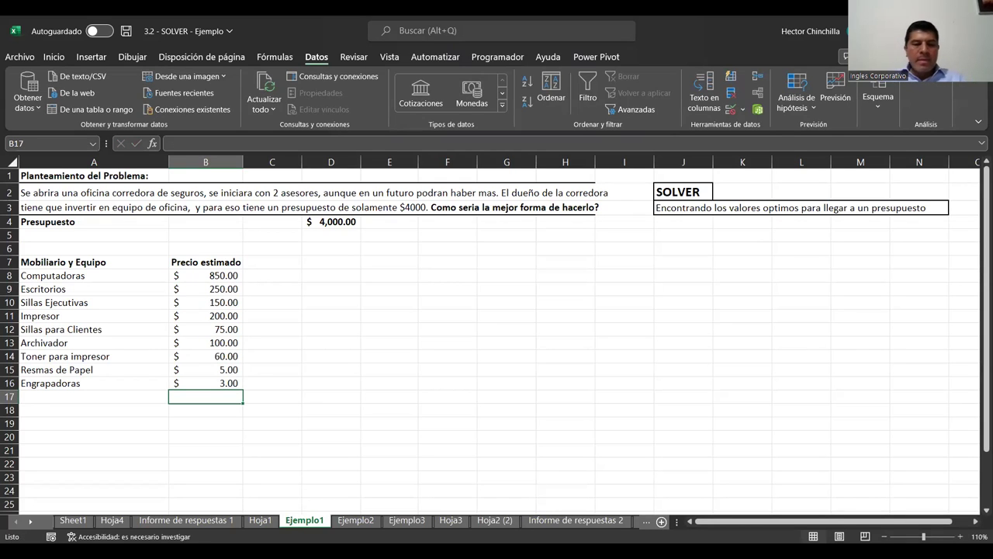
pyautogui.press('Up')
pyautogui.press('Up')
pyautogui.press('Up')
pyautogui.press('Up')
pyautogui.press('Up')
pyautogui.press('Up')
pyautogui.press('Up')
pyautogui.press('Up')
pyautogui.press('Up')
pyautogui.press('Up')
pyautogui.hotkey('shift', 'Left')
pyautogui.hotkey('shift', 'Right')
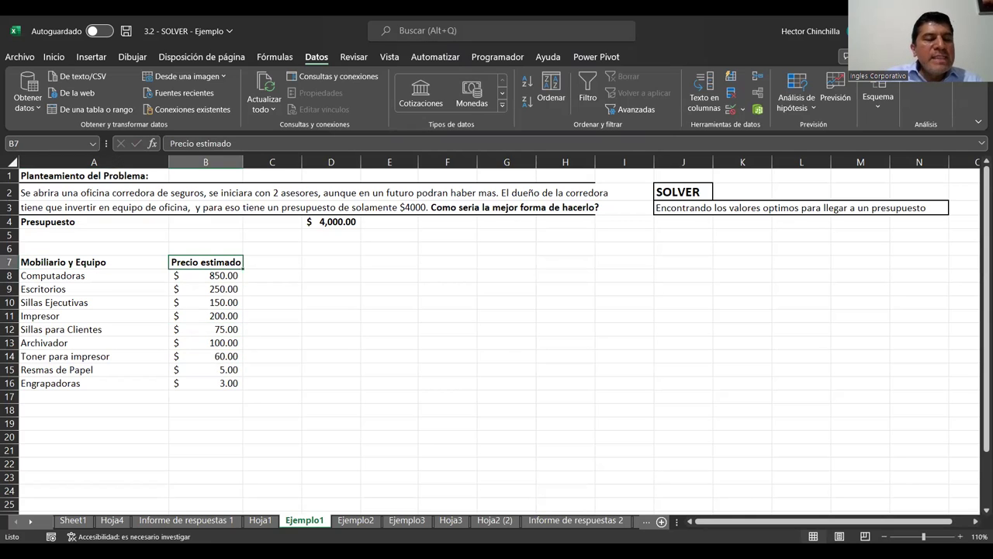
pyautogui.press('Down')
pyautogui.press('Down')
pyautogui.press('Down')
pyautogui.press('Down')
pyautogui.press('Up')
pyautogui.press('Up')
pyautogui.press('Up')
pyautogui.press('Up')
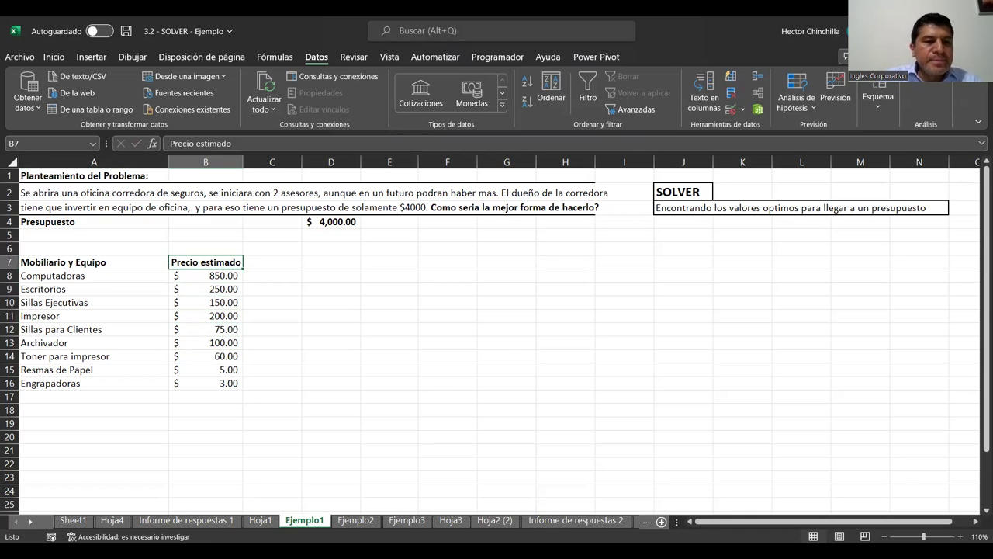
pyautogui.press('Right')
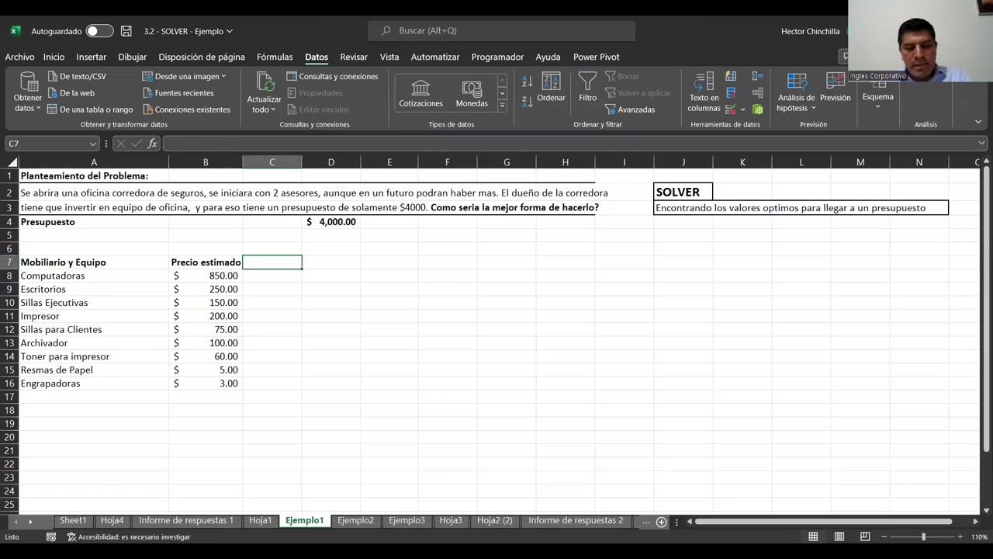
# Enter the header 'Cantidad' in C7
pyautogui.write('Cantidad')
pyautogui.press('Return')
pyautogui.press('Up')
pyautogui.press('Left')
pyautogui.press('Right')
pyautogui.press('Left')
pyautogui.press('Right')
pyautogui.press('Left')
pyautogui.press('Right')
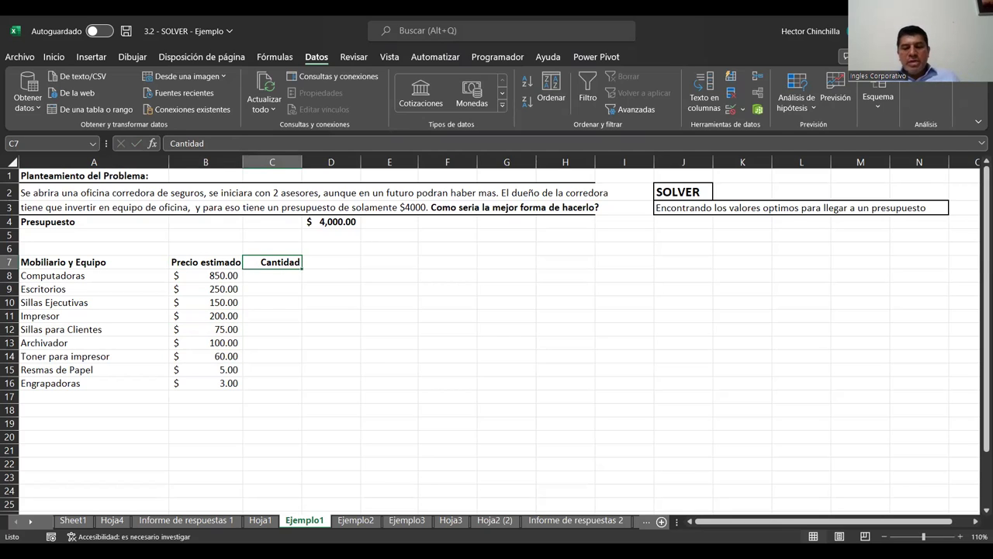
pyautogui.click(272, 276)
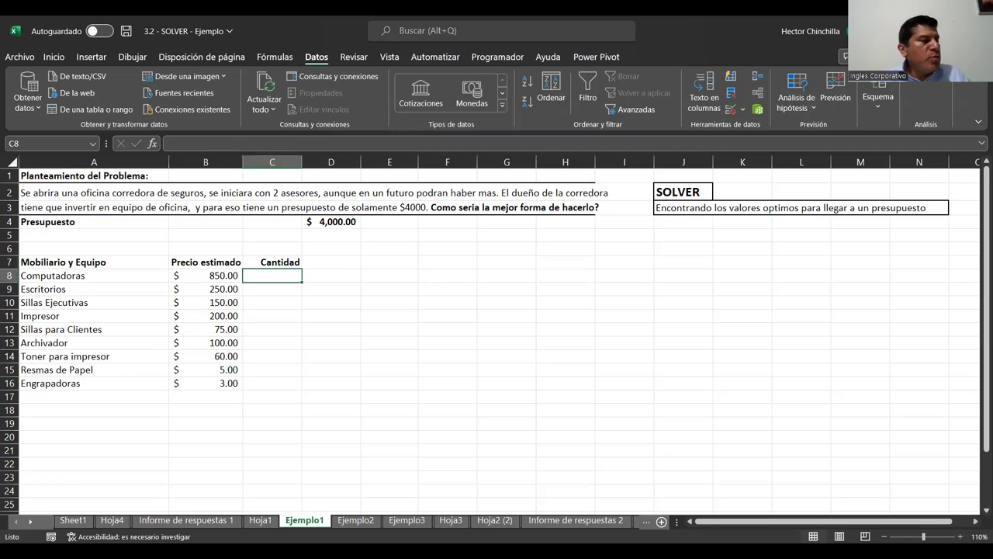
pyautogui.press('Down')
pyautogui.press('Up')
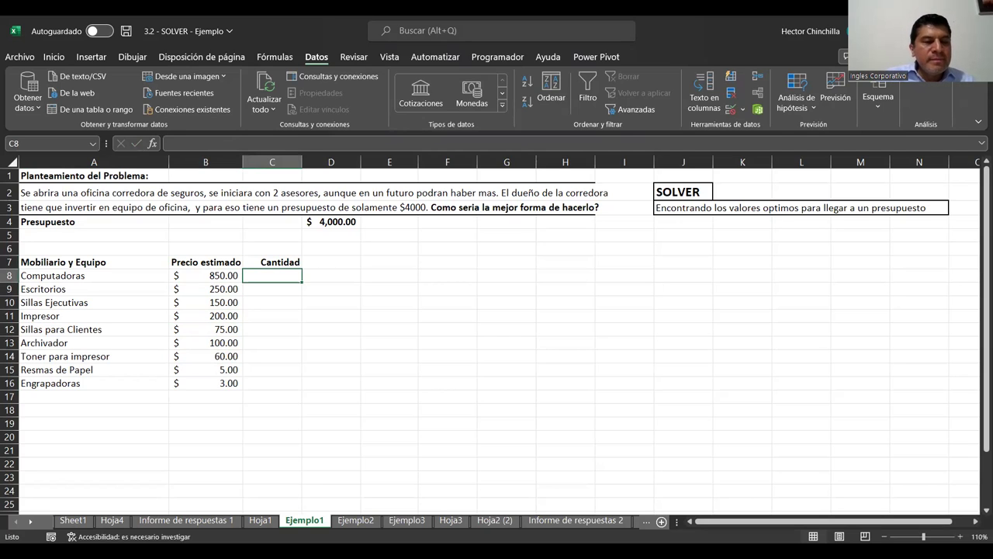
pyautogui.press('Left')
pyautogui.press('Right')
pyautogui.press('Up')
pyautogui.press('Right')
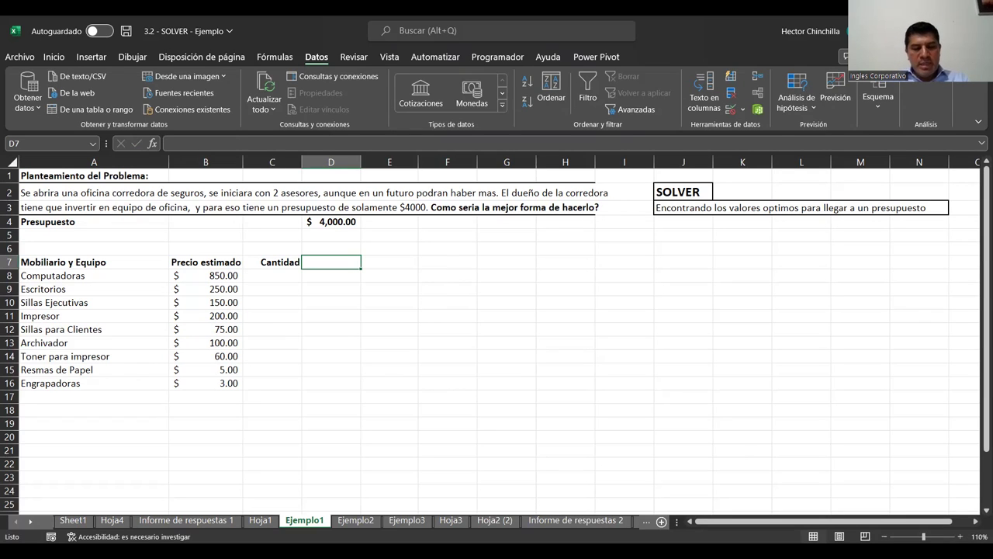
# Enter the header 'Total' in D7, ending on D8
pyautogui.write('Total')
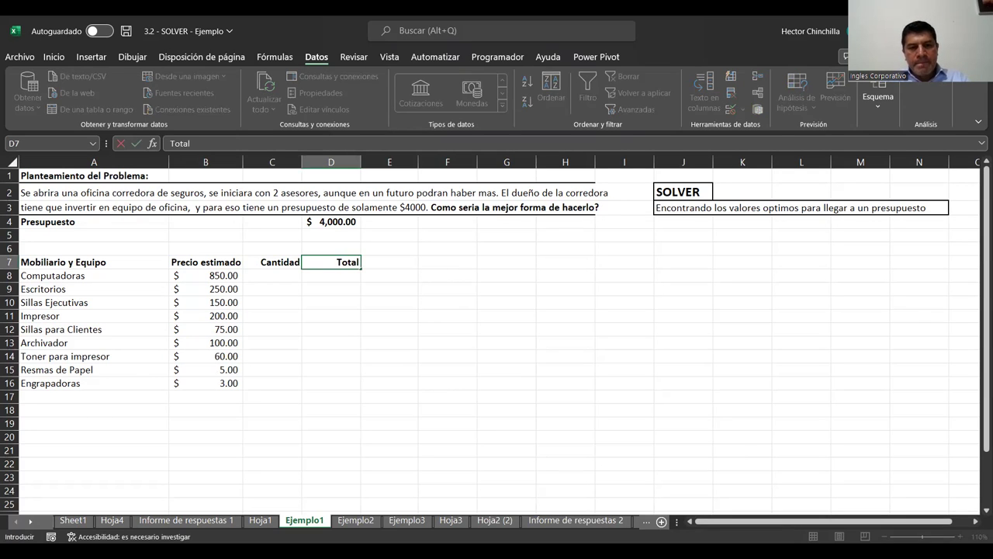
pyautogui.press('Return')
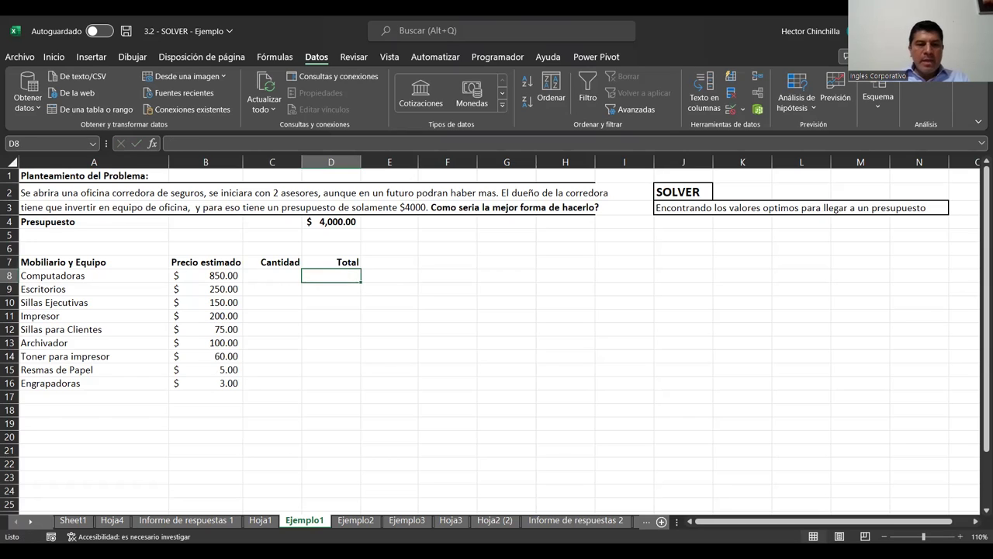
pyautogui.press('Left')
pyautogui.press('Left')
pyautogui.press('Left')
pyautogui.press('Right')
pyautogui.press('Right')
pyautogui.press('Left')
pyautogui.press('Left')
pyautogui.press('Right')
pyautogui.press('Right')
pyautogui.press('Right')
pyautogui.press('Down')
pyautogui.press('Down')
pyautogui.press('Down')
pyautogui.press('Down')
pyautogui.press('Down')
pyautogui.press('Down')
pyautogui.press('Down')
pyautogui.press('Down')
pyautogui.press('Down')
pyautogui.press('Up')
pyautogui.press('Up')
pyautogui.press('Up')
pyautogui.press('Up')
pyautogui.press('Up')
pyautogui.press('Up')
pyautogui.press('Up')
pyautogui.press('Up')
pyautogui.press('Left')
pyautogui.press('Left')
pyautogui.press('Left')
pyautogui.press('Right')
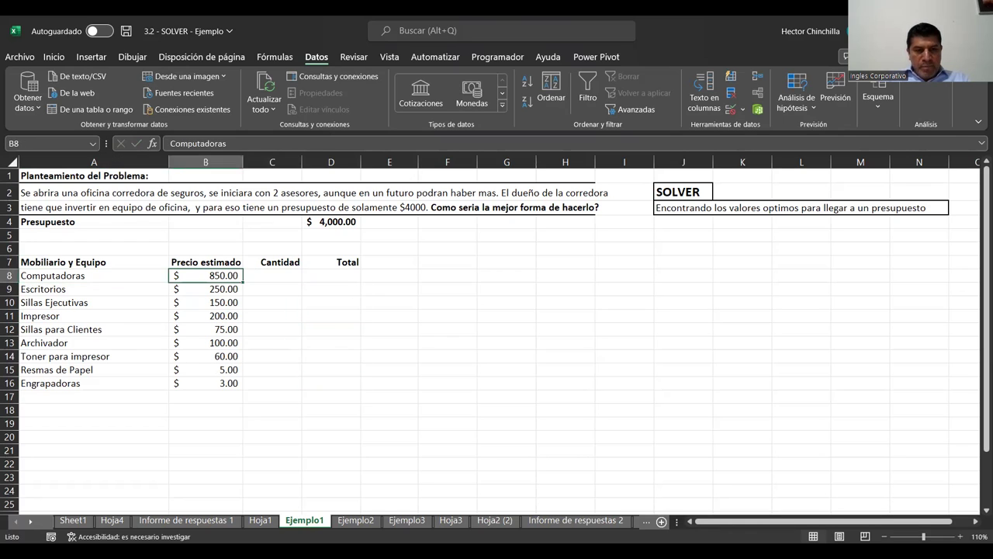
pyautogui.press('Right')
pyautogui.press('Left')
pyautogui.press('Right')
pyautogui.press('Right')
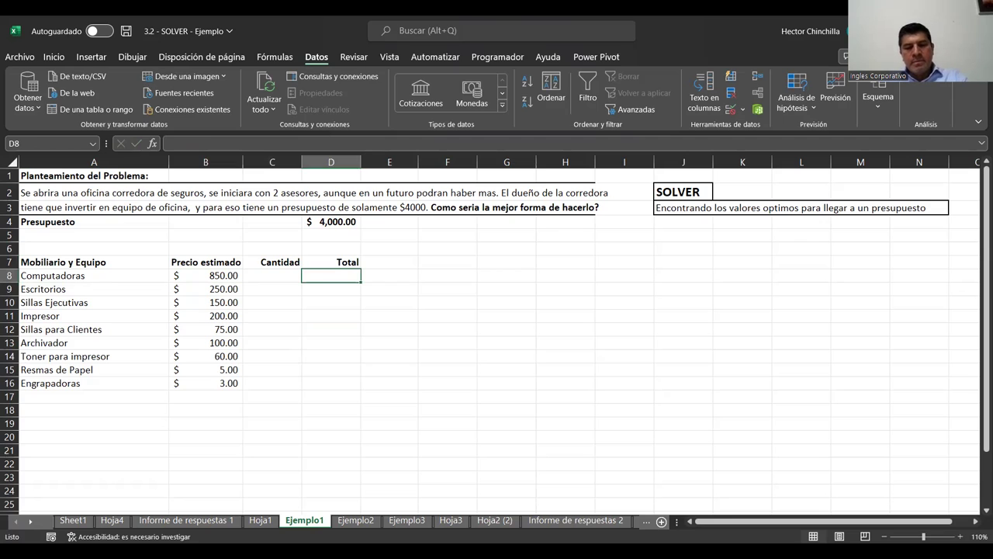
# Enter =B8*C8 in D8 and fill it down to D16
pyautogui.write('=')
pyautogui.press('Left')
pyautogui.press('Left')
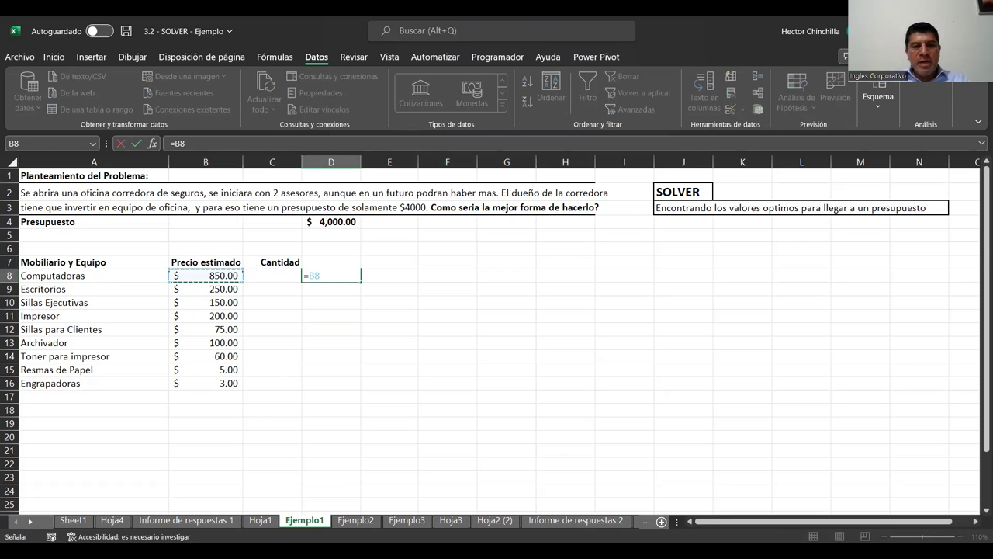
pyautogui.write('*')
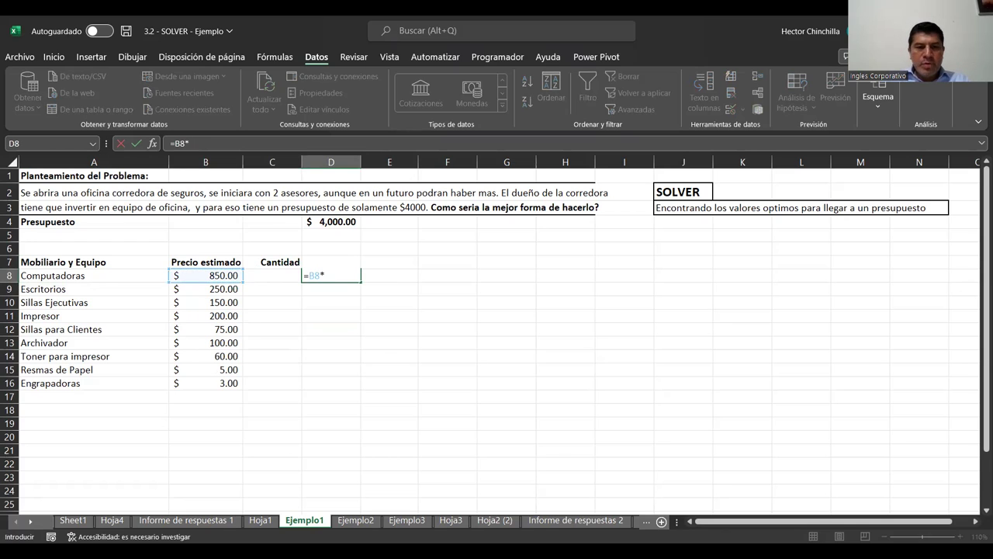
pyautogui.press('Left')
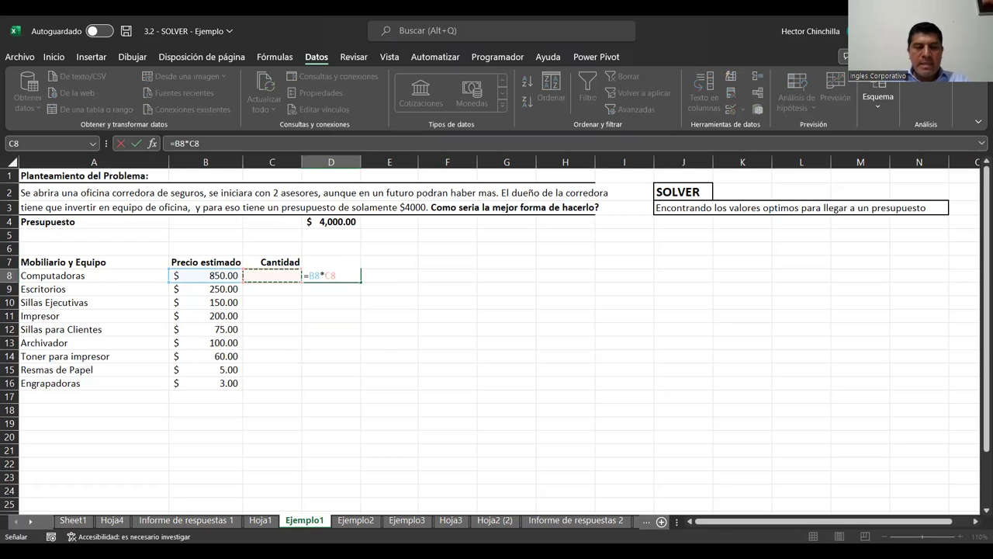
pyautogui.press('Return')
pyautogui.press('Up')
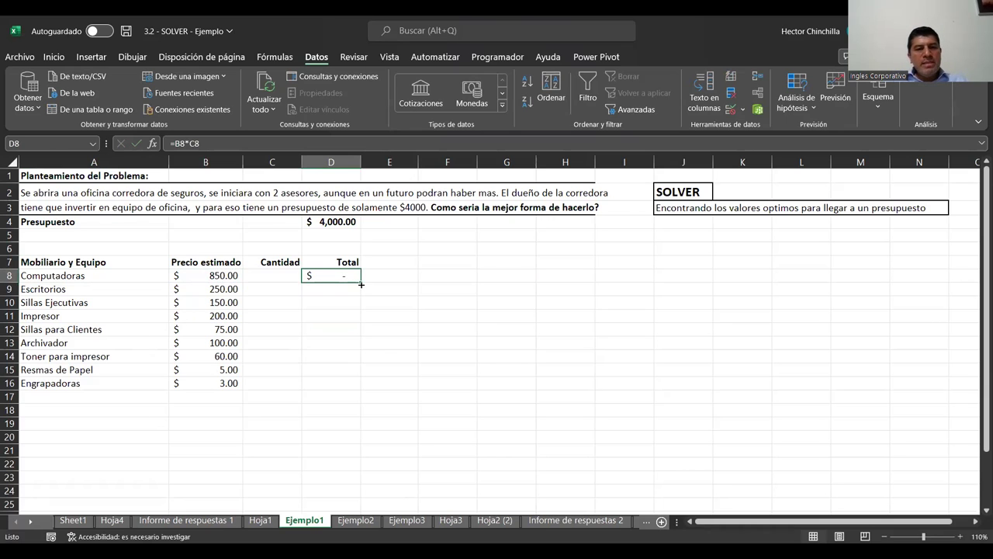
pyautogui.moveTo(361, 284); pyautogui.dragTo(358, 385)
pyautogui.click(293, 354)
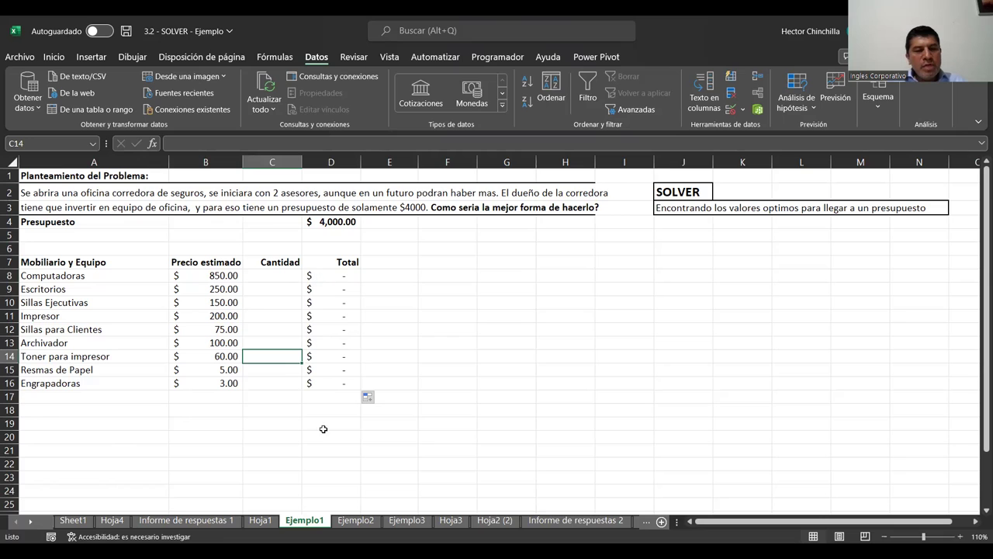
pyautogui.click(330, 398)
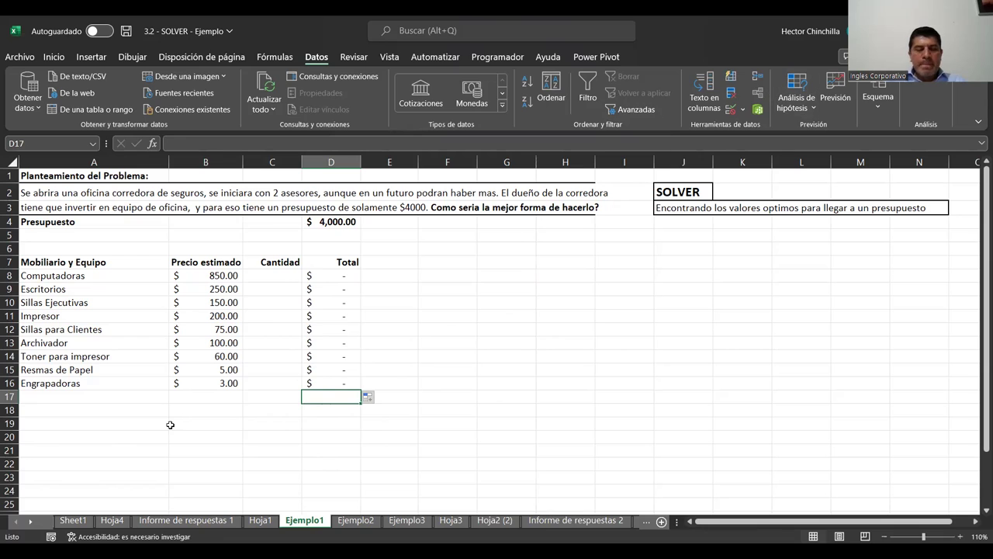
# Enter =SUMA(D8:D16) in D17 as the grand total
pyautogui.write('=S')
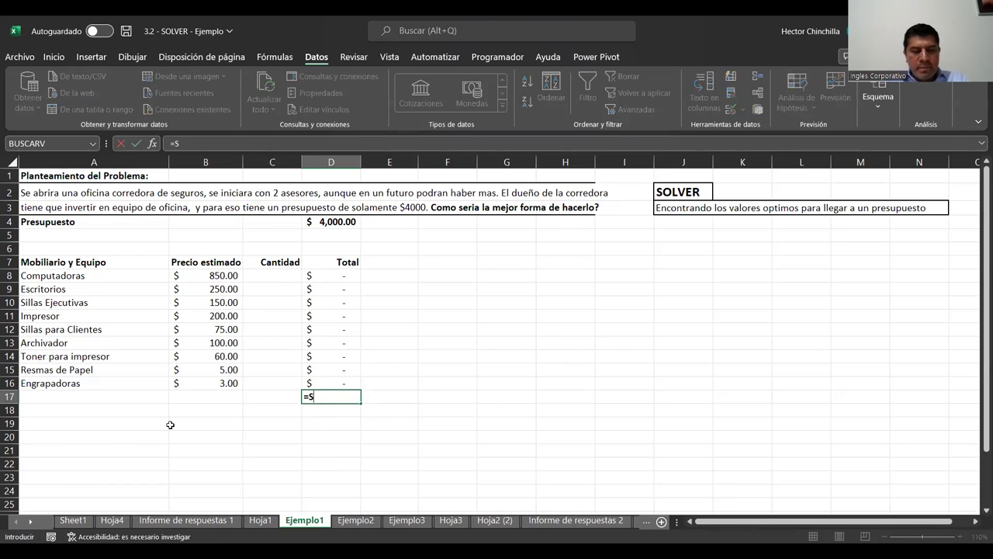
pyautogui.write('UMA(')
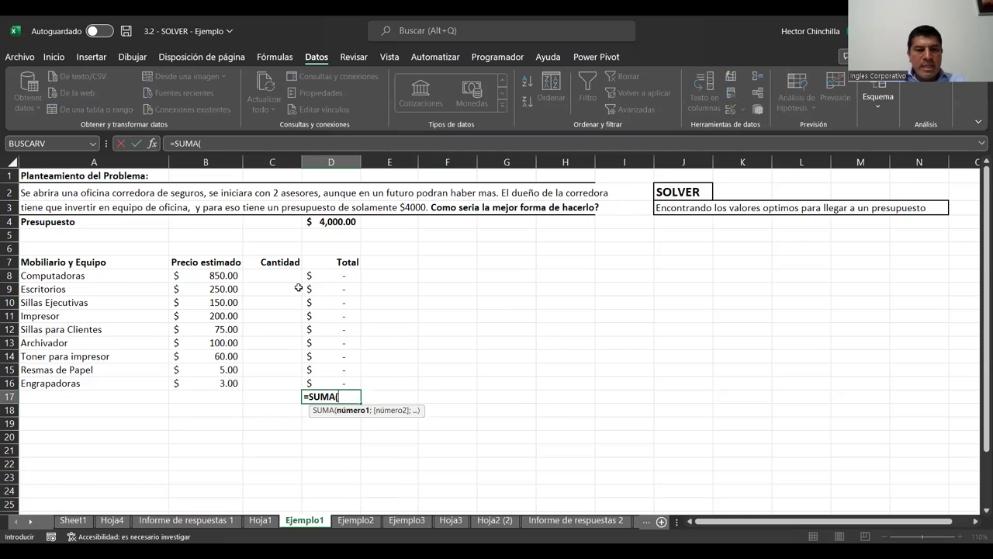
pyautogui.click(340, 276)
pyautogui.moveTo(340, 276); pyautogui.dragTo(332, 380)
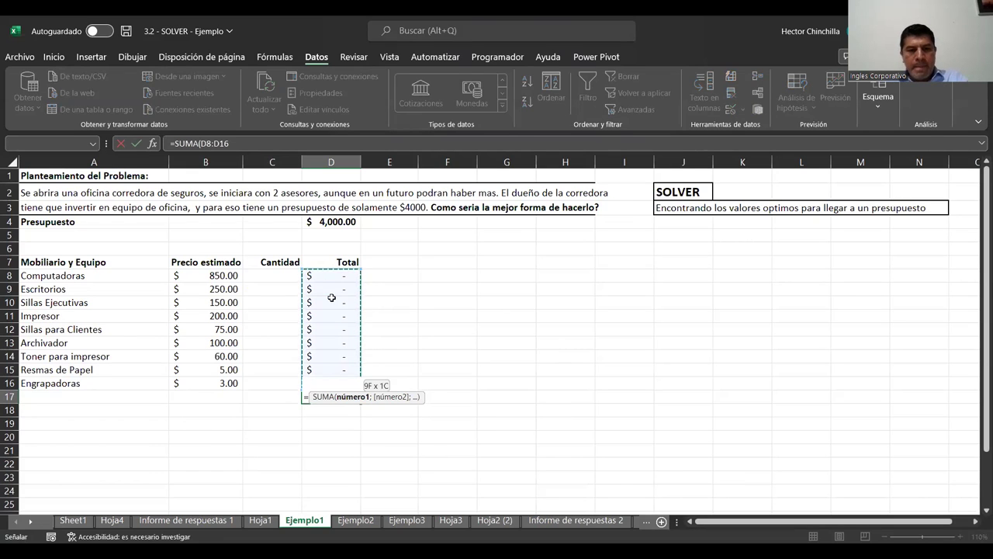
pyautogui.write(')')
pyautogui.hotkey('ctrl', 'Return')
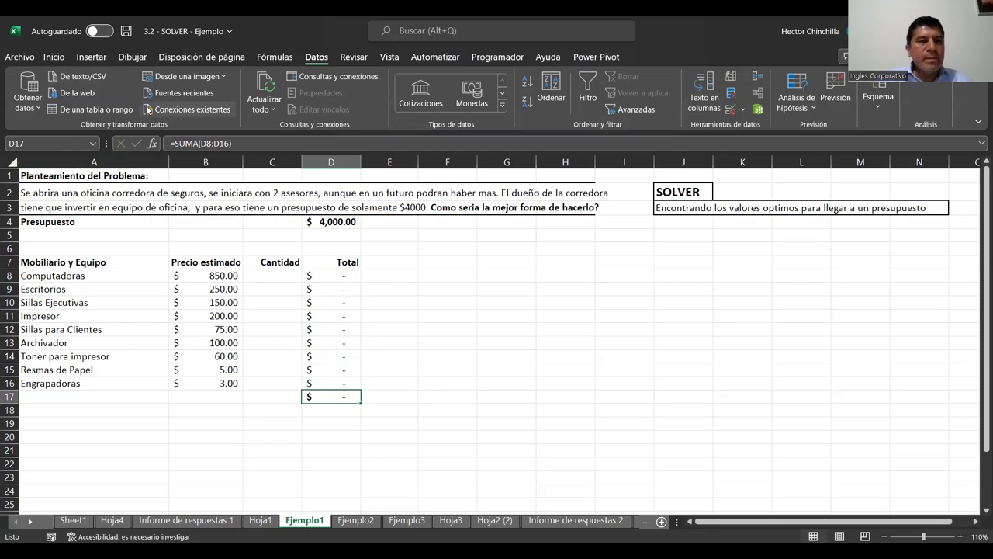
pyautogui.click(52, 58)
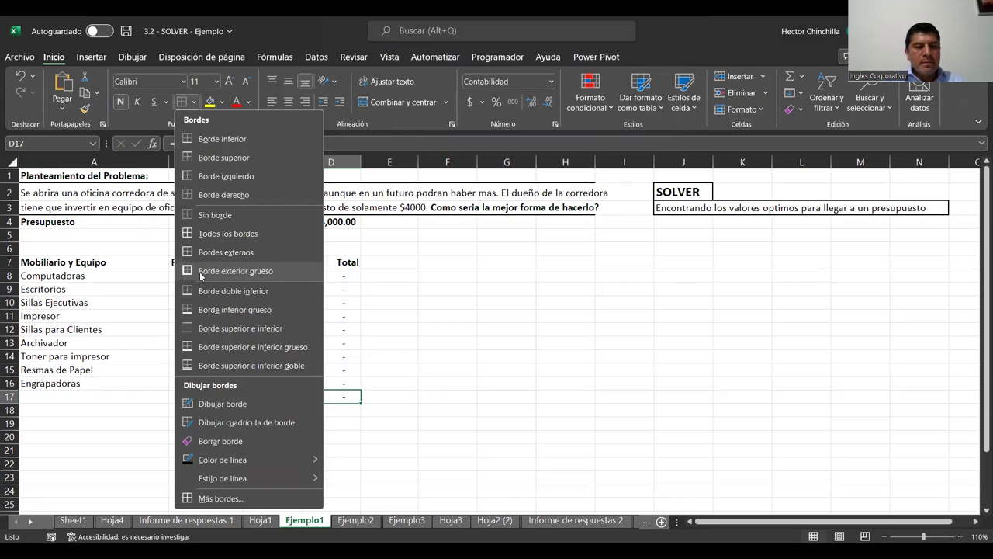
# Apply a thick outside border (Borde exterior grueso) to D17
pyautogui.click(201, 271)
pyautogui.click(305, 445)
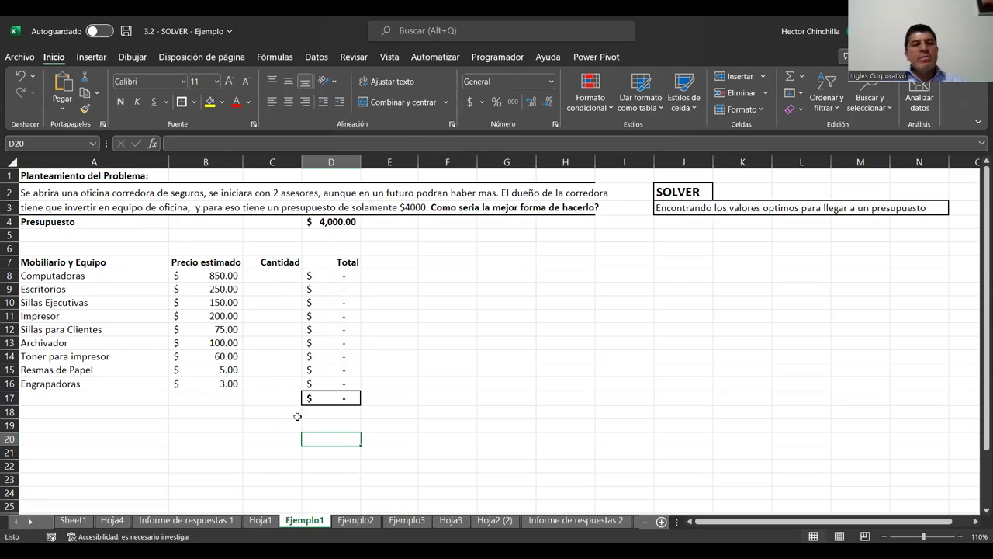
pyautogui.click(206, 417)
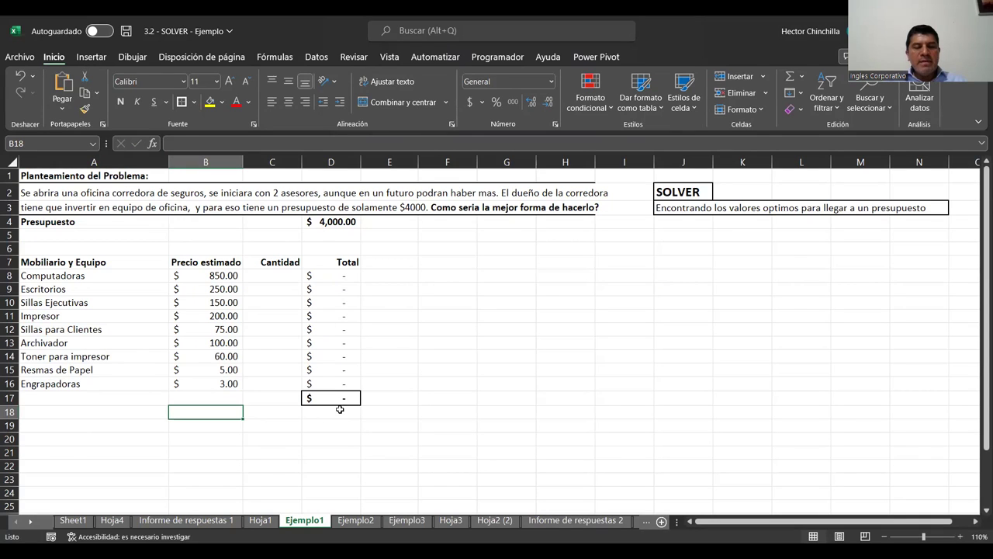
pyautogui.click(331, 400)
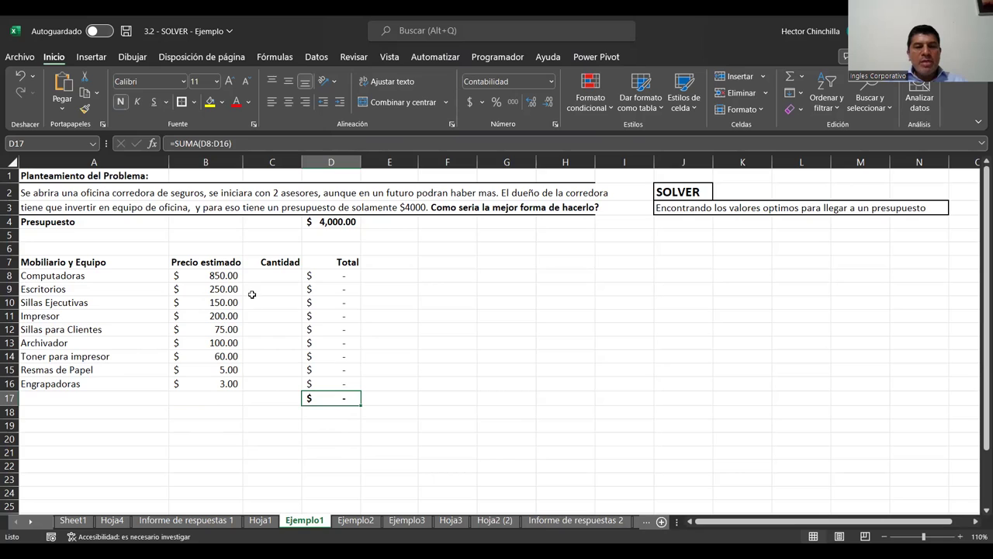
pyautogui.click(266, 273)
pyautogui.moveTo(265, 279); pyautogui.dragTo(269, 380)
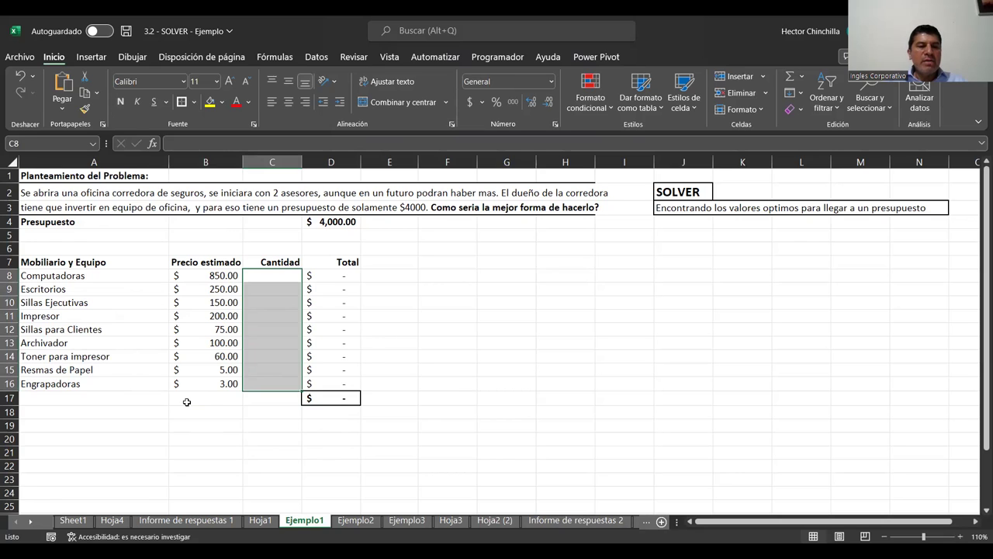
pyautogui.click(186, 401)
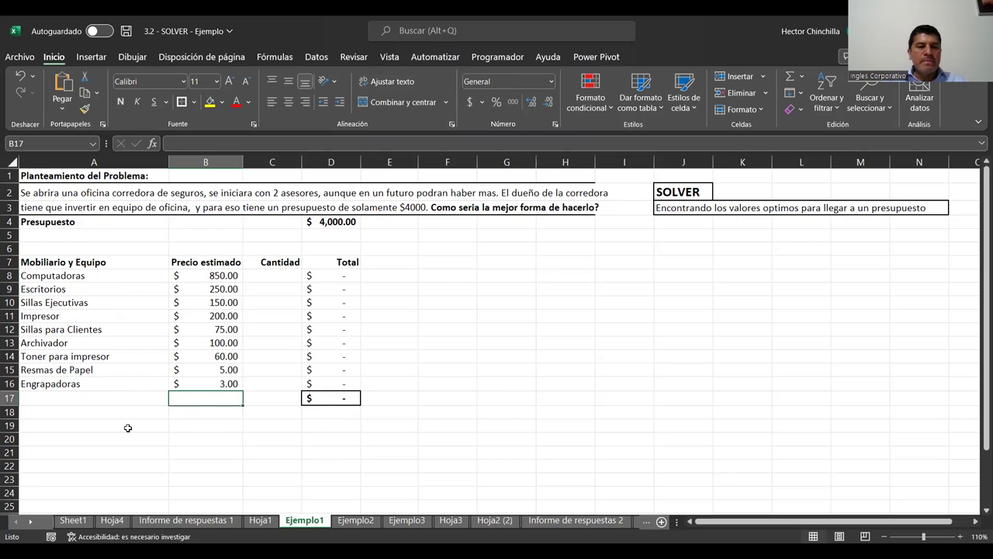
pyautogui.click(279, 277)
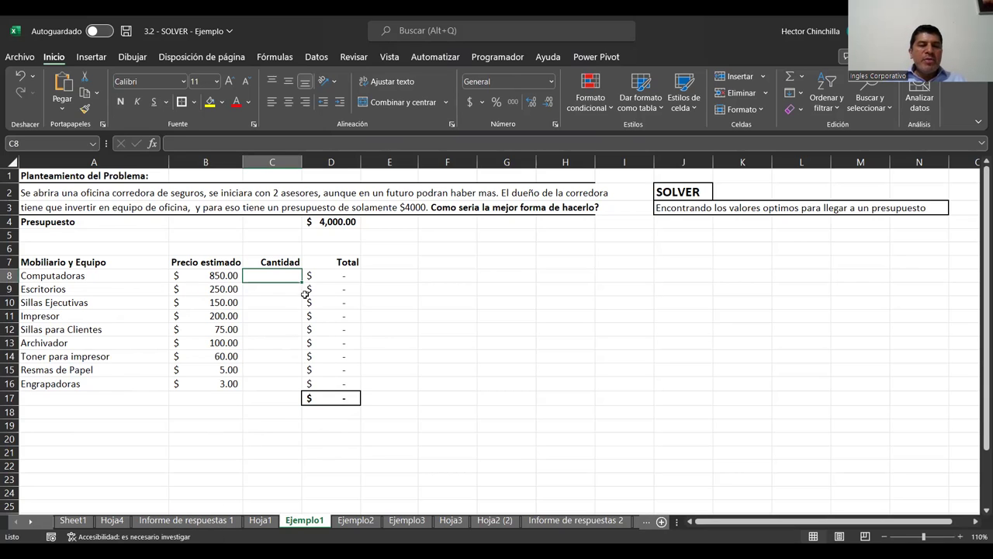
pyautogui.click(211, 454)
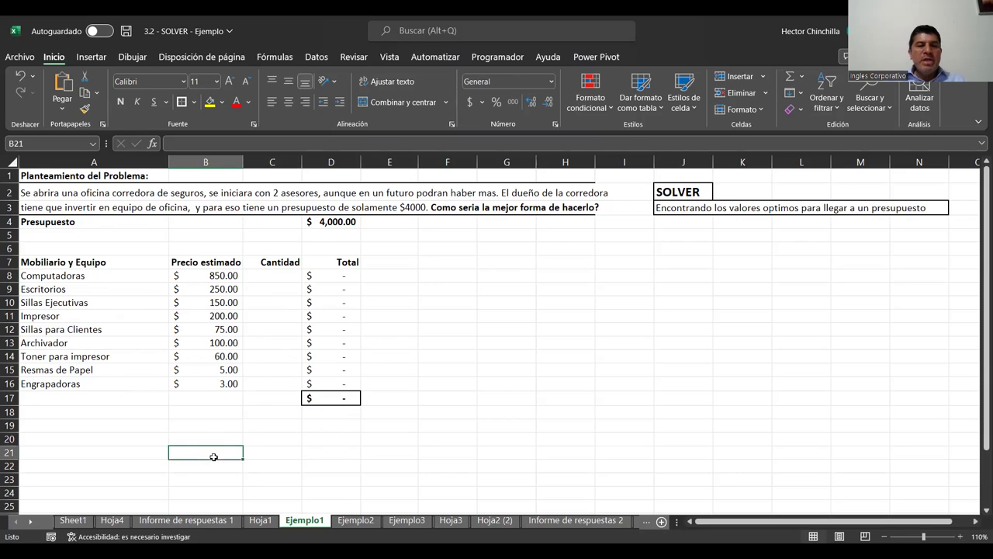
pyautogui.click(323, 279)
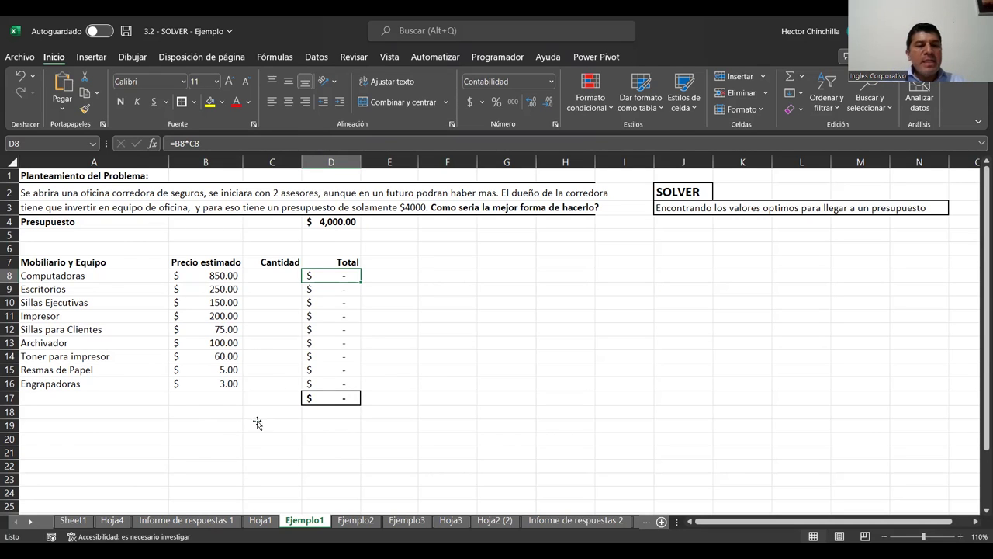
pyautogui.click(258, 423)
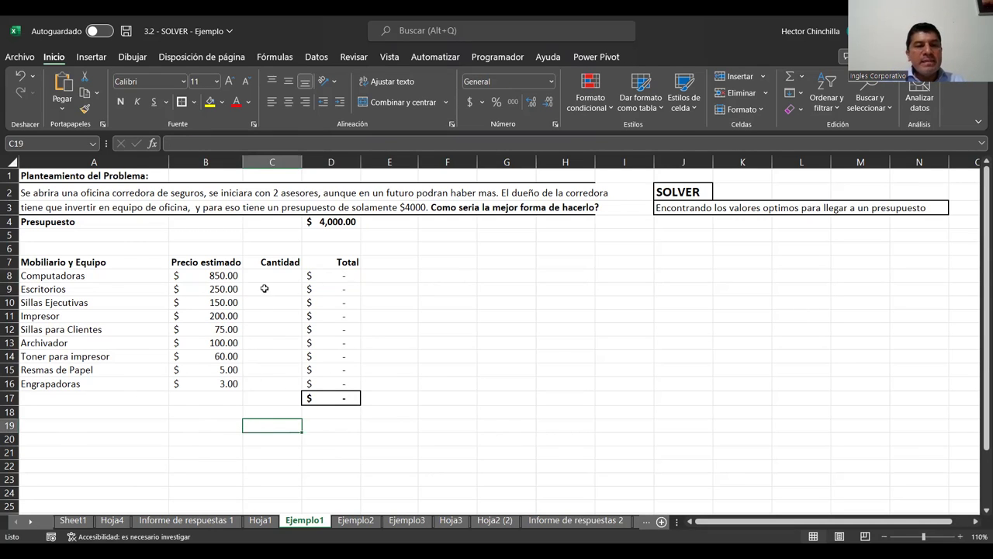
pyautogui.moveTo(263, 276); pyautogui.dragTo(267, 384)
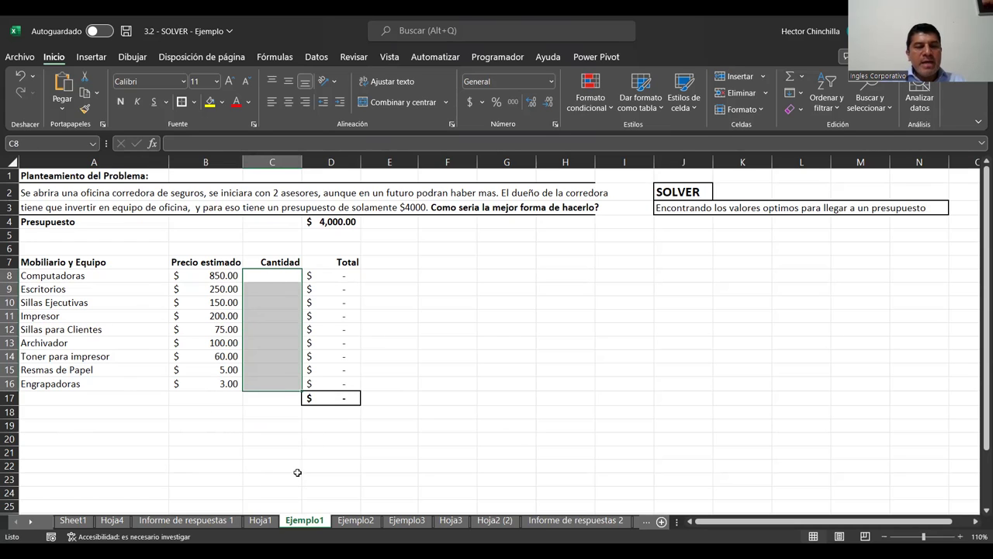
pyautogui.click(327, 404)
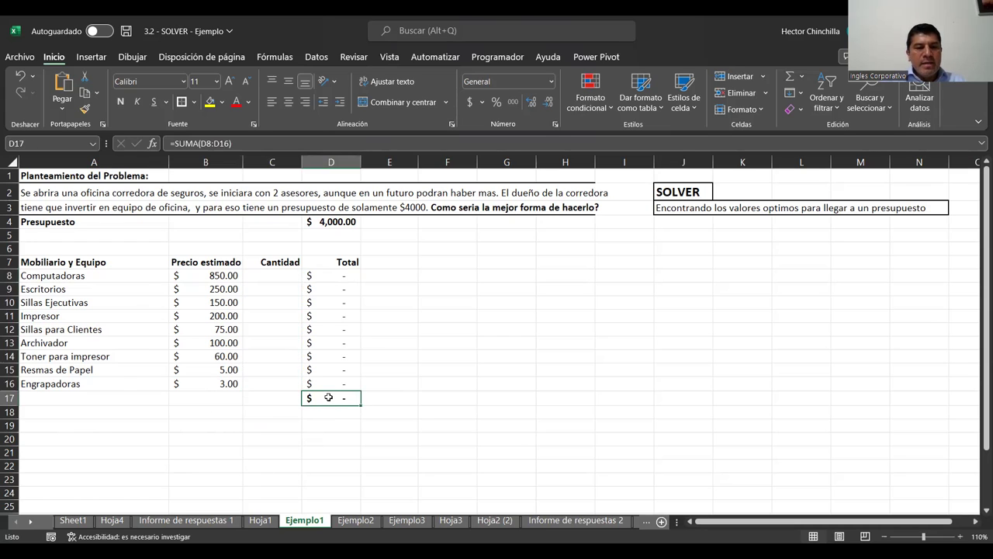
pyautogui.click(261, 437)
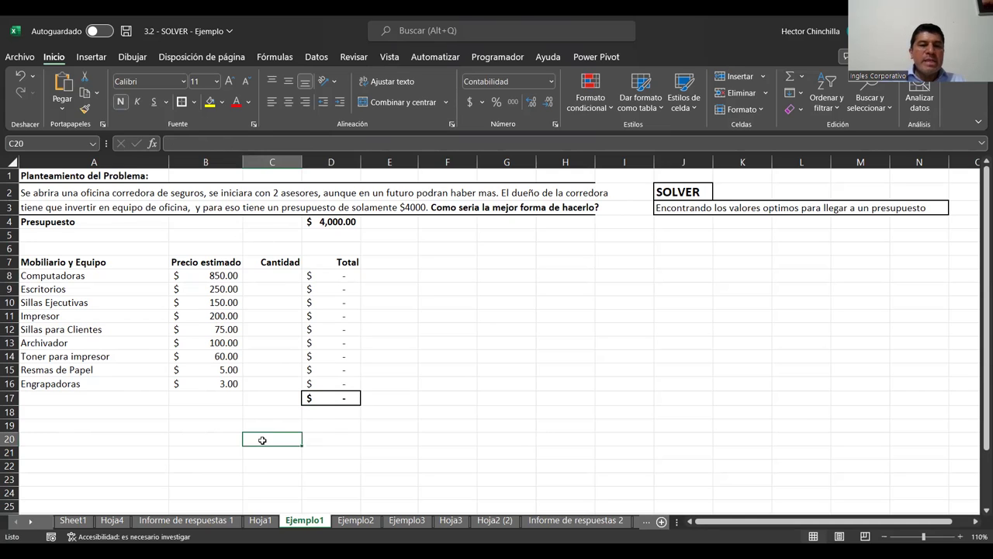
pyautogui.click(329, 399)
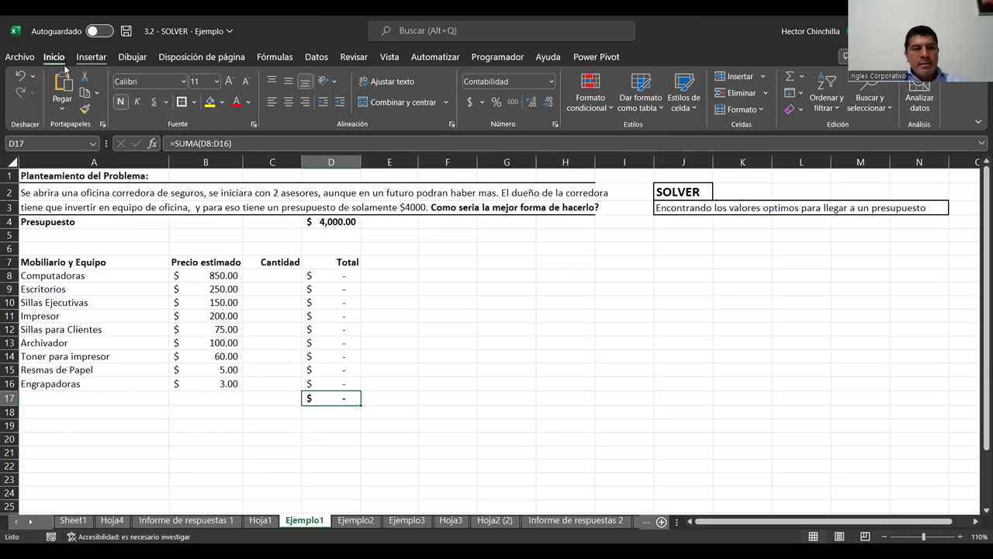
# Open Solver Parameters, dismiss it without solving, then reopen it
pyautogui.scroll(-1, 85, 63)
pyautogui.scroll(-1, 117, 78)
pyautogui.scroll(-1, 143, 89)
pyautogui.scroll(-1, 167, 82)
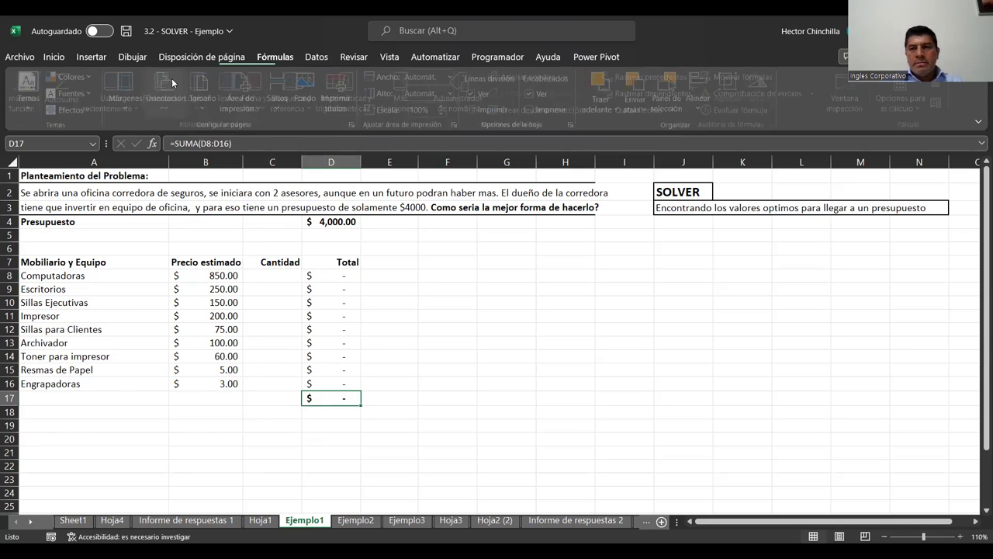
pyautogui.scroll(-1, 173, 81)
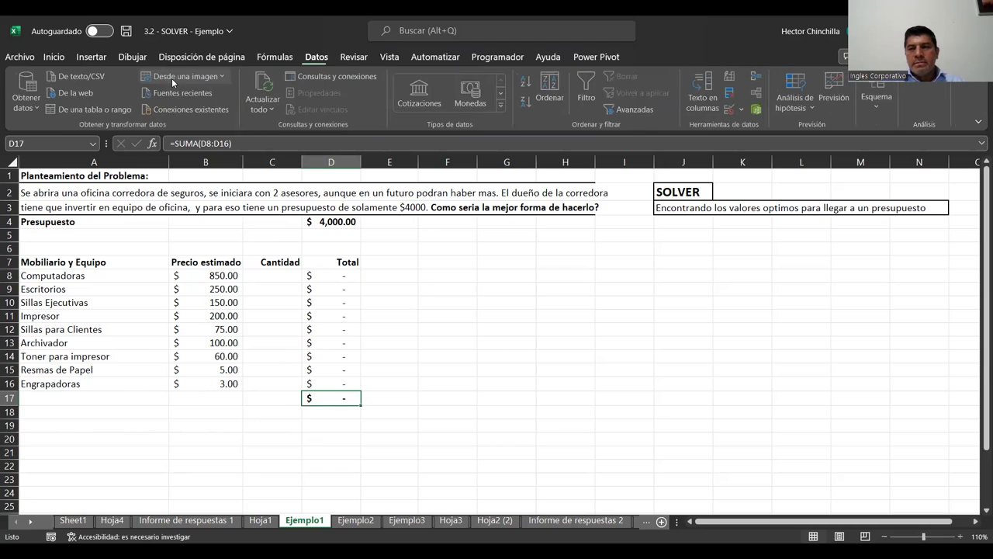
pyautogui.click(925, 83)
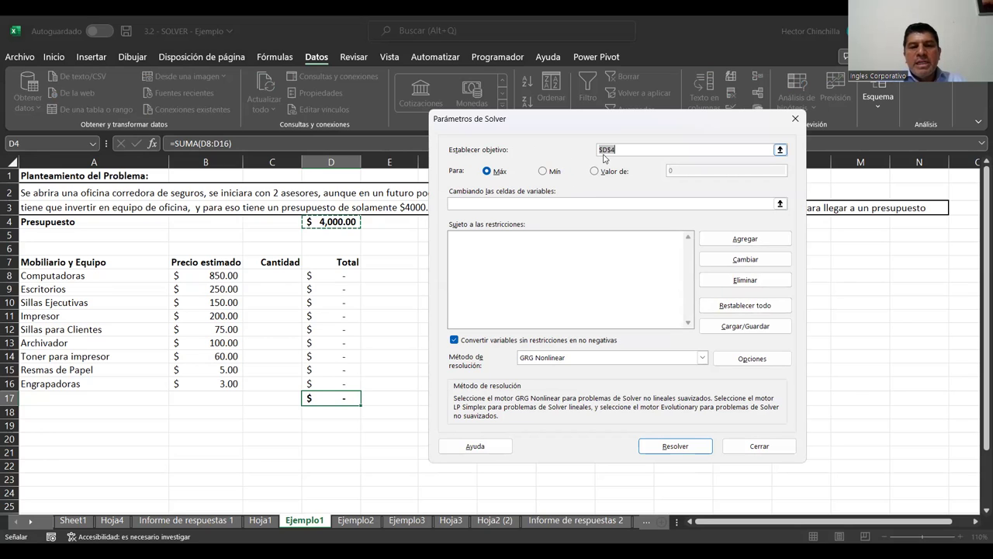
pyautogui.click(741, 443)
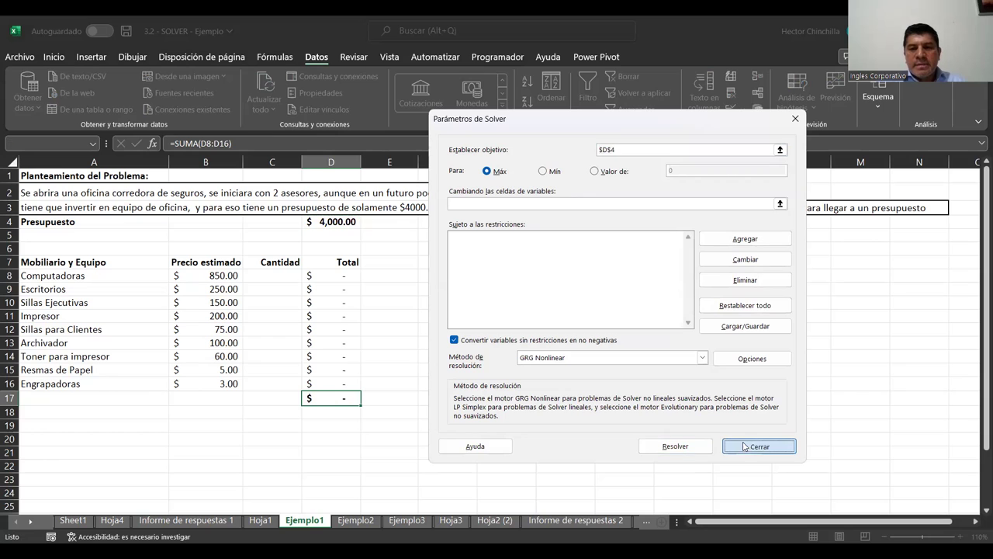
pyautogui.press('Escape')
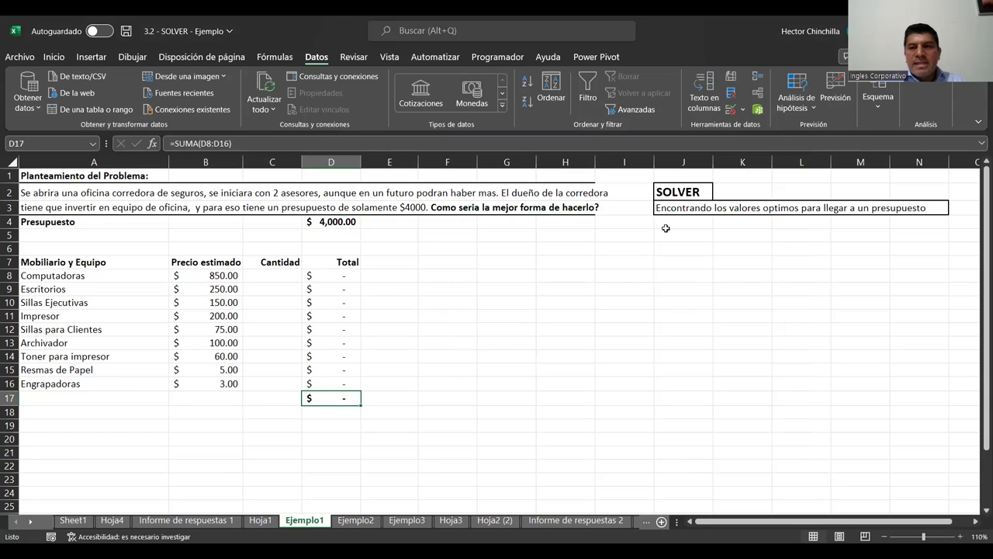
pyautogui.click(919, 81)
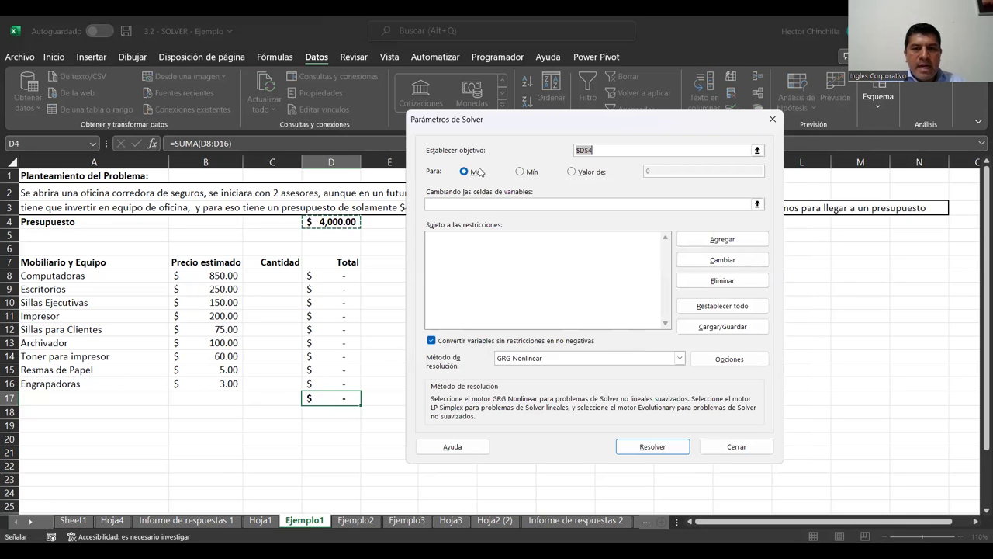
# Set Solver's objective $D$17 to value 4000, changing cells $C$8:$C$16
pyautogui.click(342, 400)
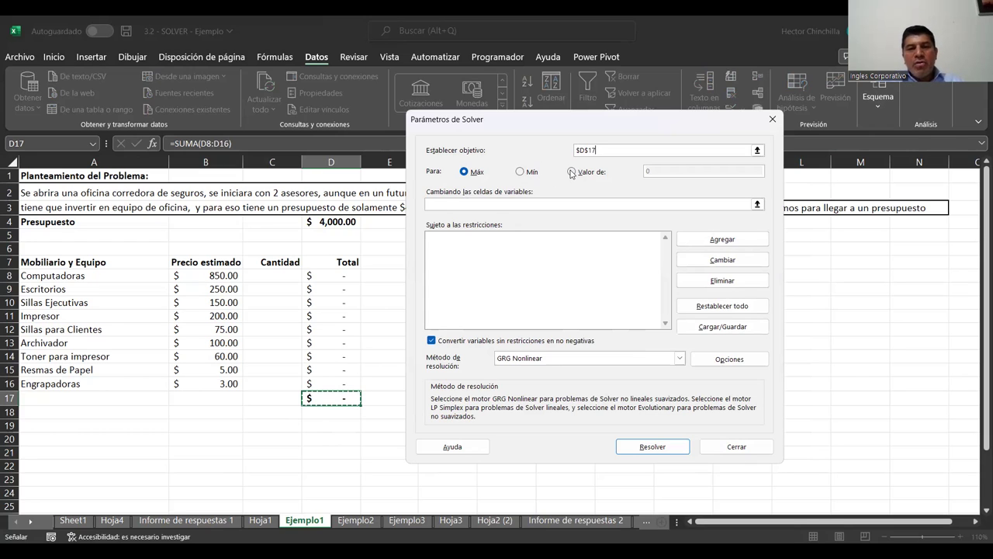
pyautogui.click(572, 172)
pyautogui.click(670, 174)
pyautogui.write('4000')
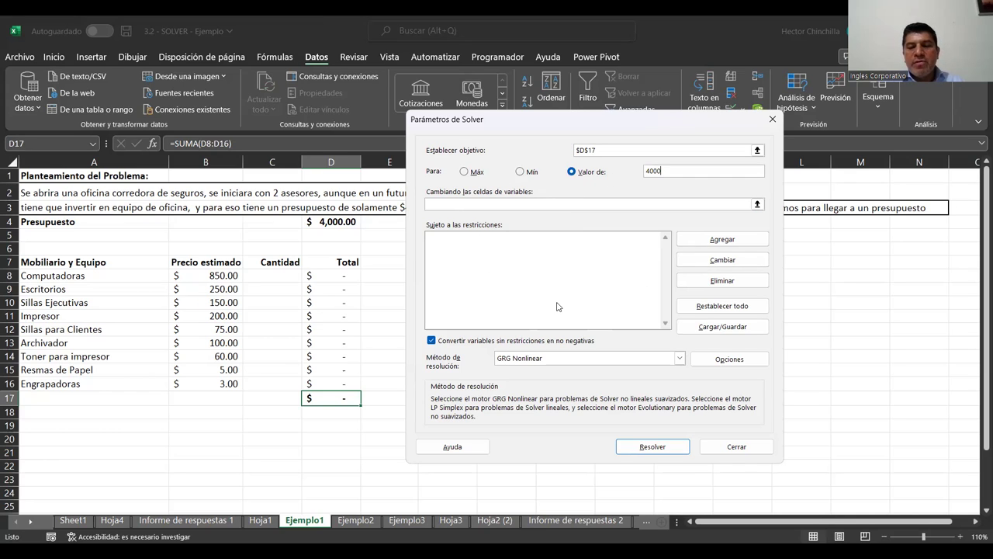
pyautogui.click(445, 205)
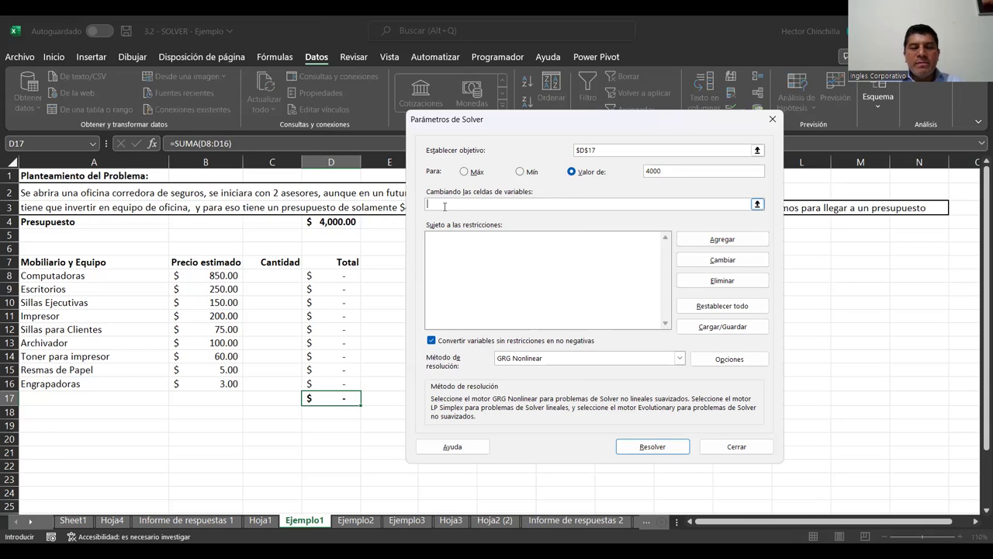
pyautogui.click(272, 275)
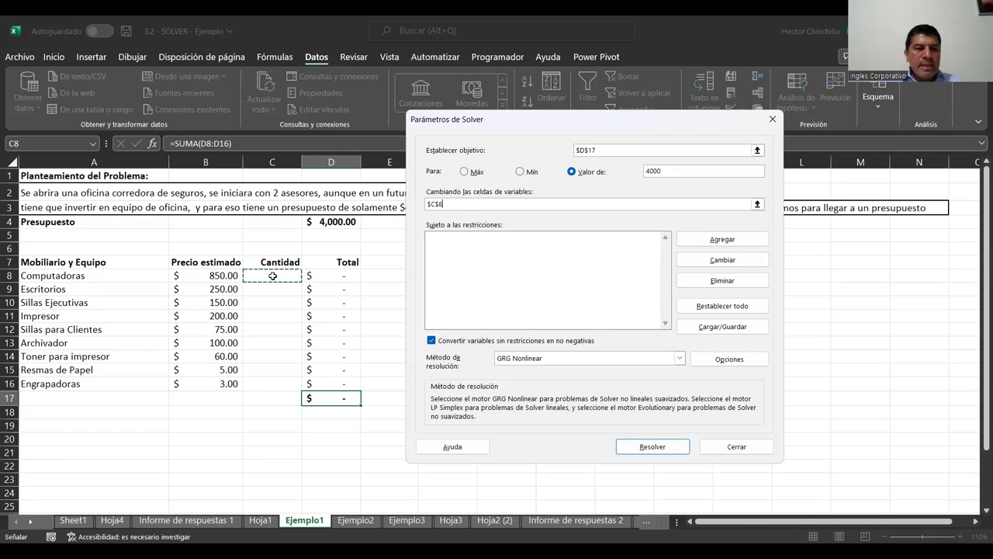
pyautogui.keyDown('shift'); pyautogui.click(279, 378); pyautogui.keyUp('shift')
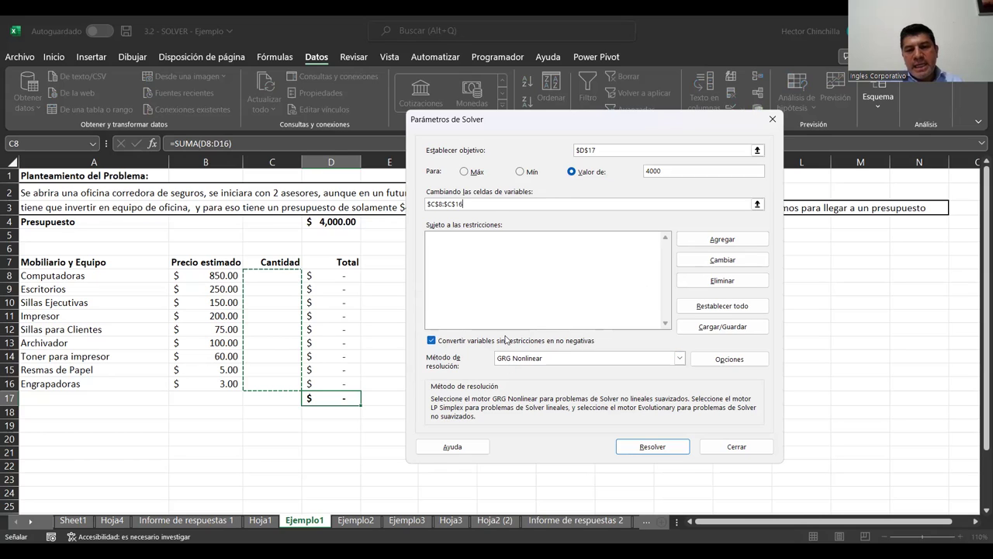
pyautogui.click(680, 359)
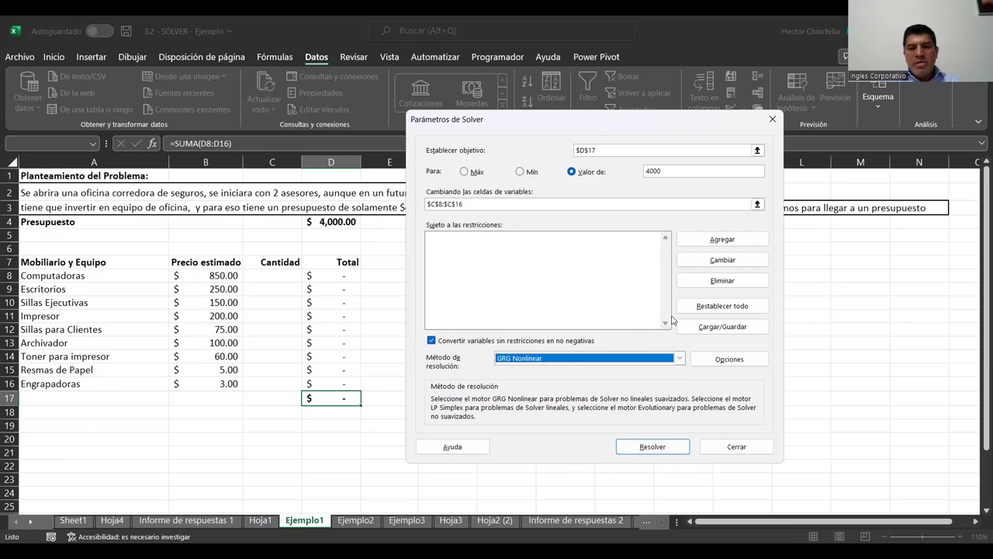
# Run Solver and keep its solution, bringing D17 to $4,000.00
pyautogui.click(650, 448)
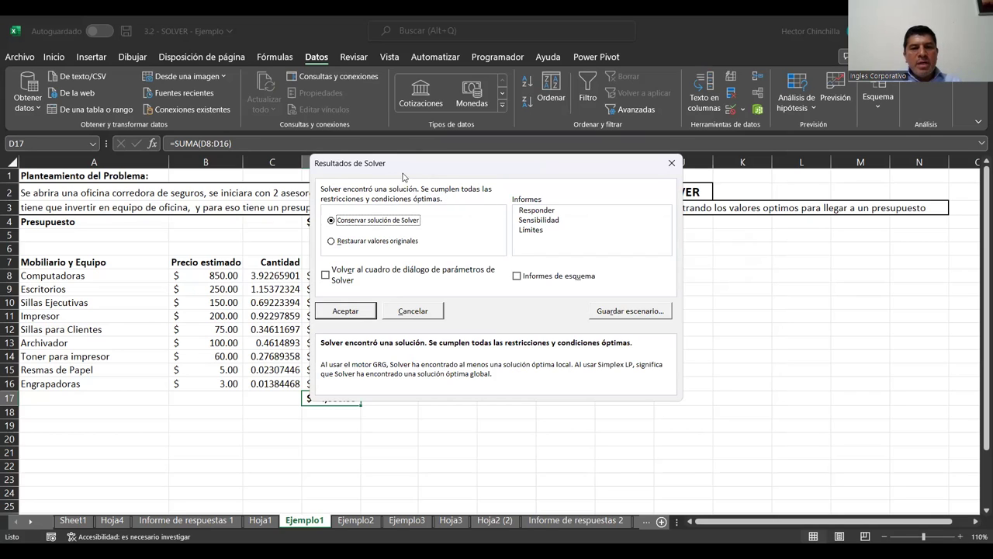
pyautogui.click(360, 316)
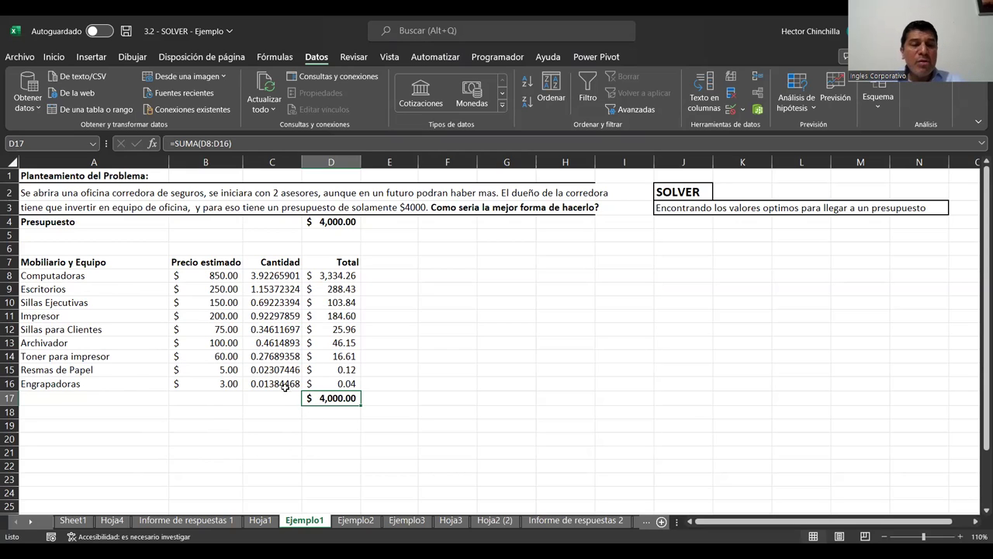
pyautogui.click(308, 441)
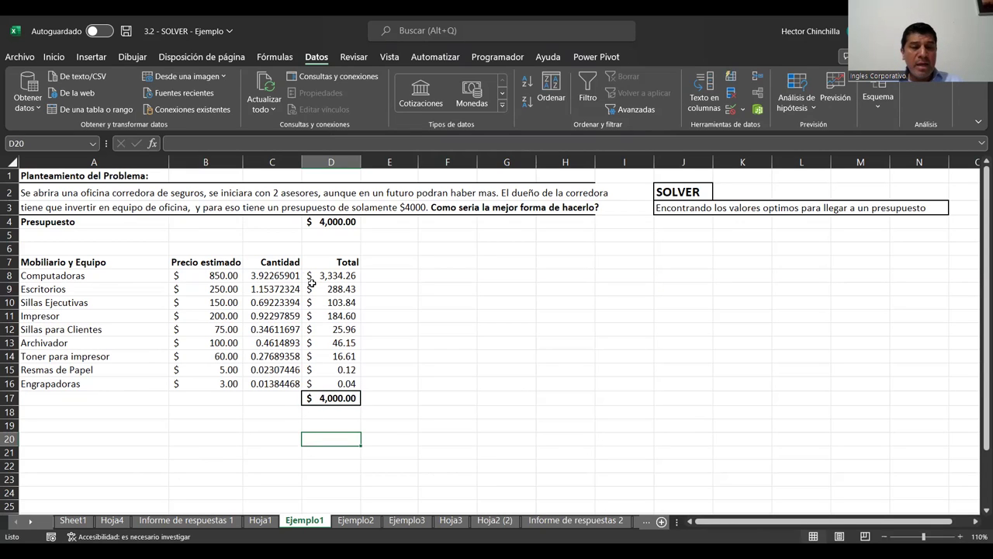
pyautogui.click(322, 412)
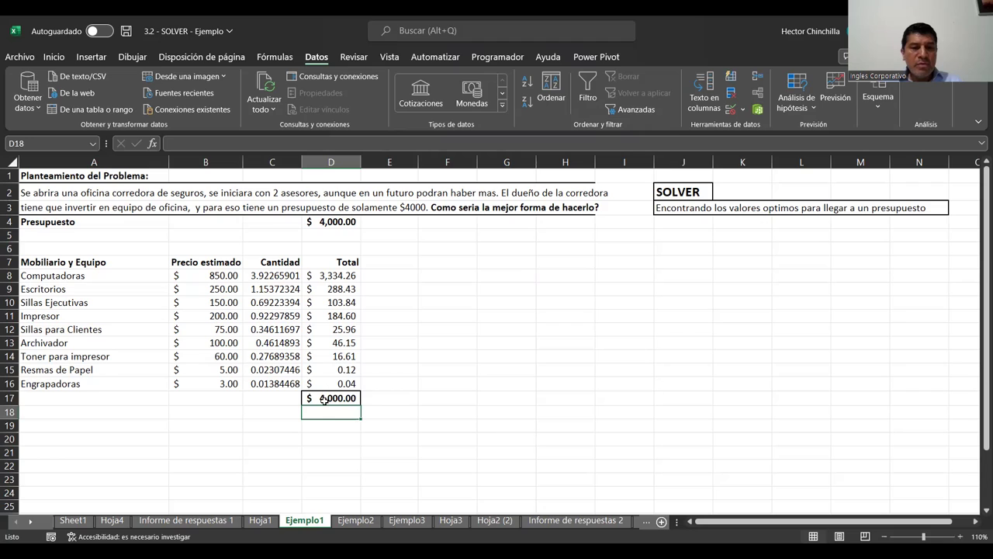
pyautogui.click(324, 398)
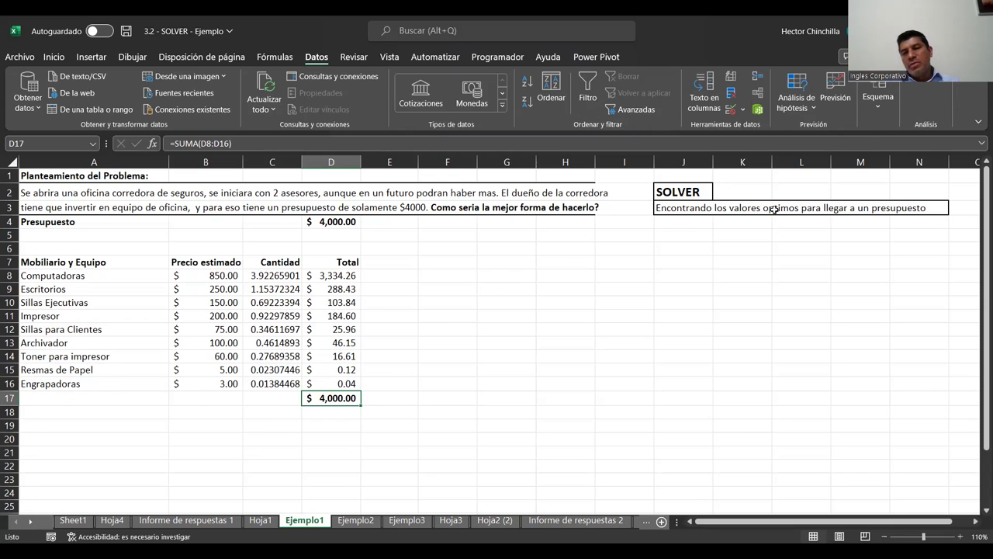
# Reopen Solver, move its dialog aside, and start adding a constraint
pyautogui.click(924, 84)
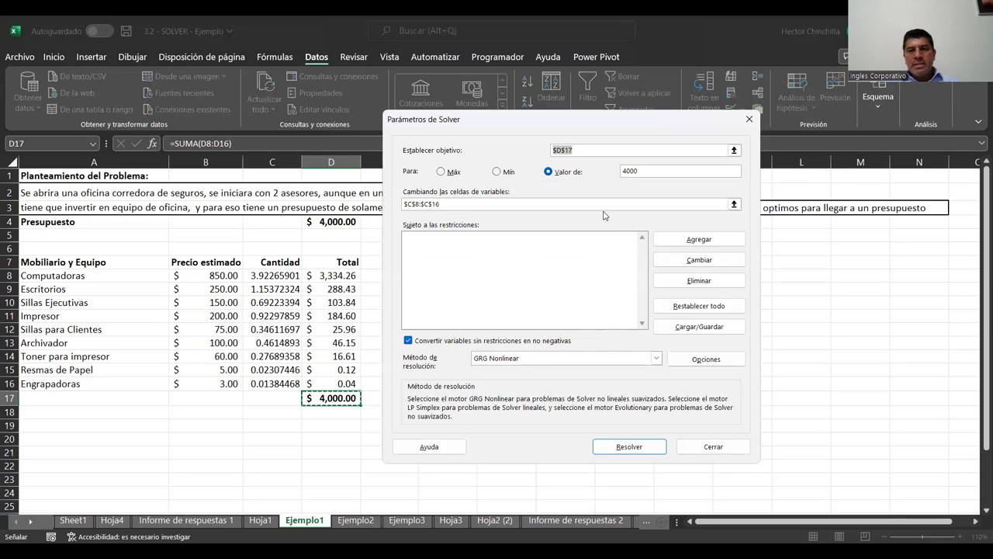
pyautogui.moveTo(551, 124); pyautogui.dragTo(618, 130)
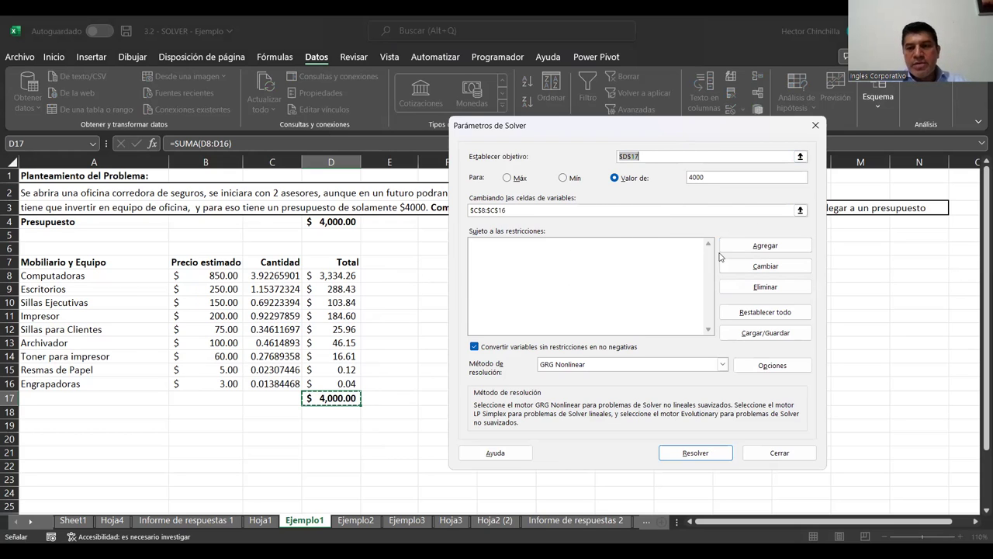
pyautogui.click(751, 249)
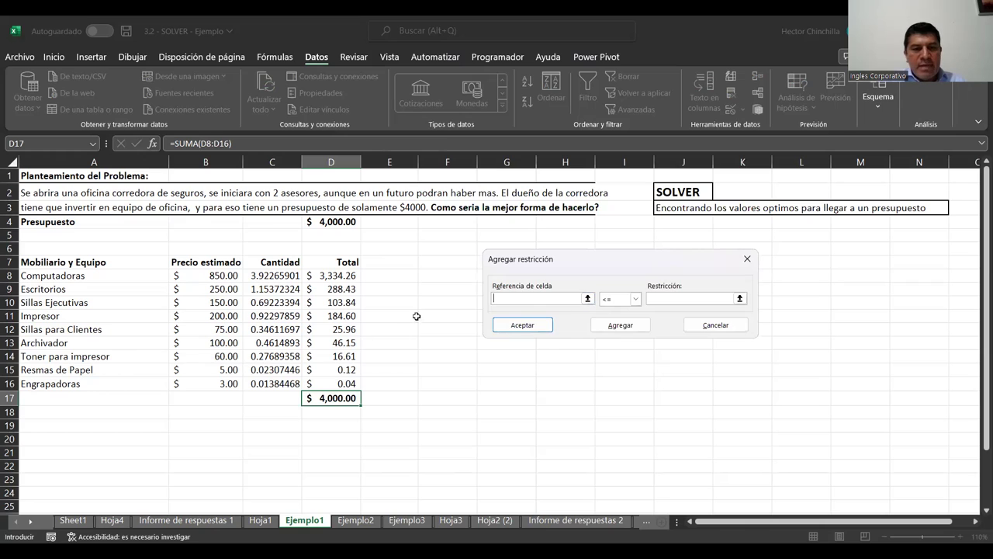
# Add a Solver constraint making C8:C16 integers (int) and return to Solver Parameters
pyautogui.click(253, 276)
pyautogui.moveTo(262, 332)
pyautogui.mouseDown()
pyautogui.moveTo(262, 374)
pyautogui.moveTo(278, 384)
pyautogui.mouseUp()
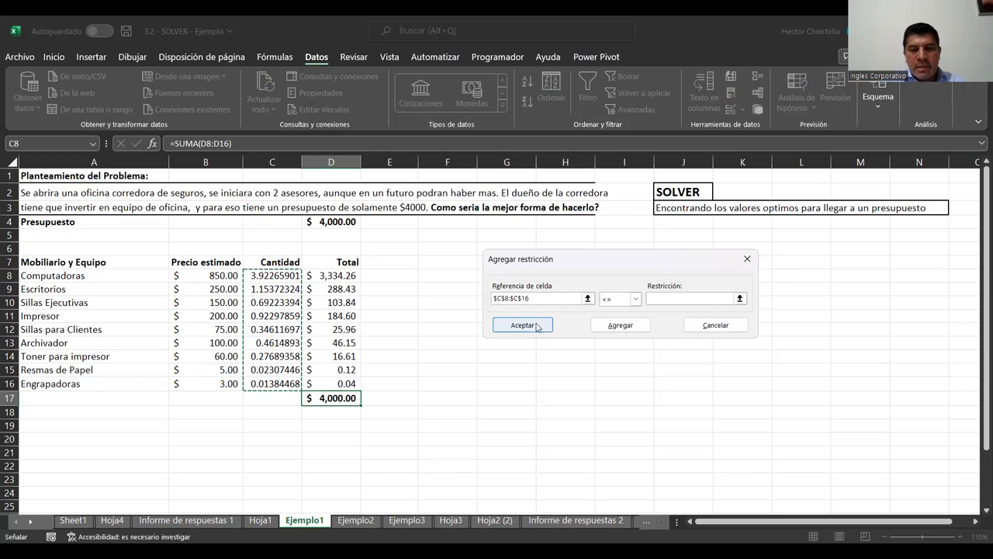
pyautogui.click(635, 299)
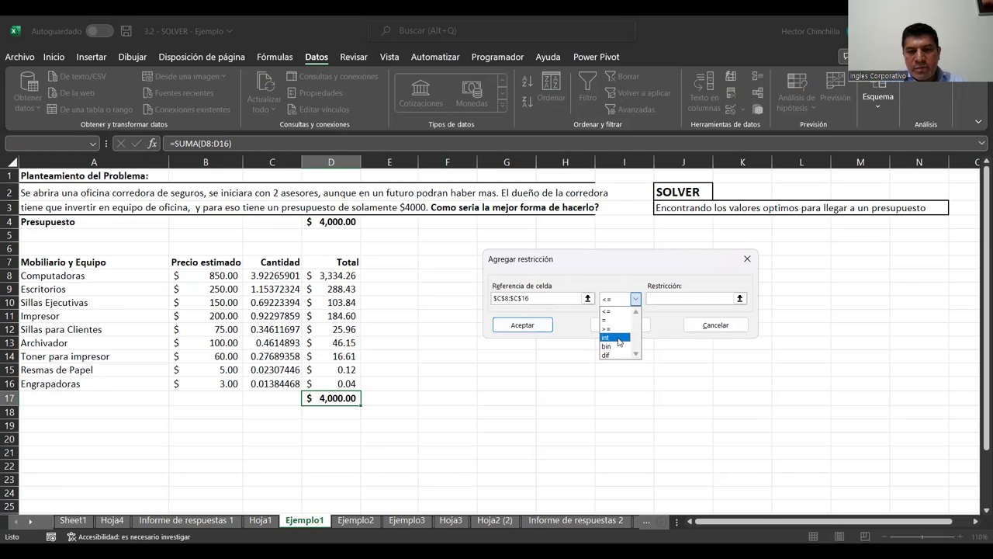
pyautogui.press('Return')
pyautogui.click(621, 325)
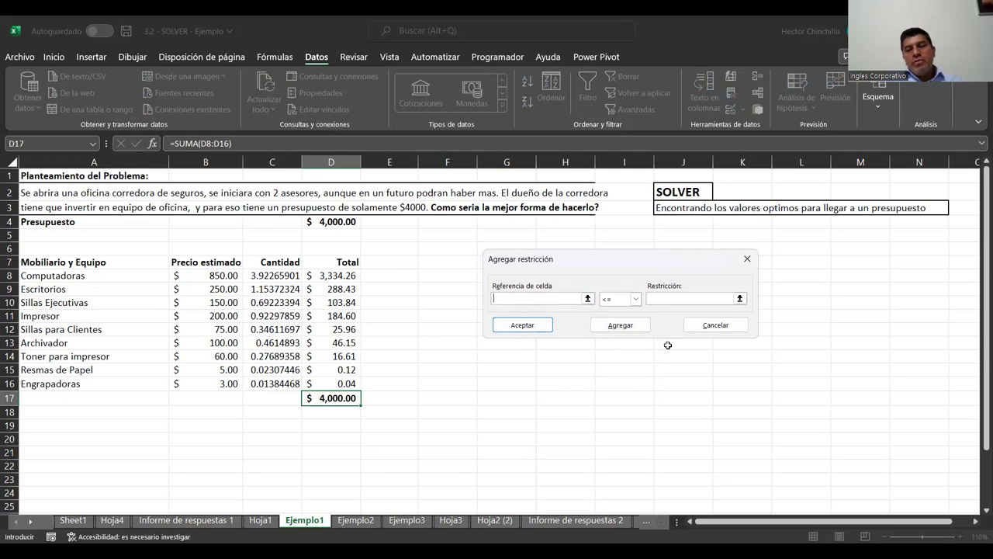
pyautogui.click(706, 330)
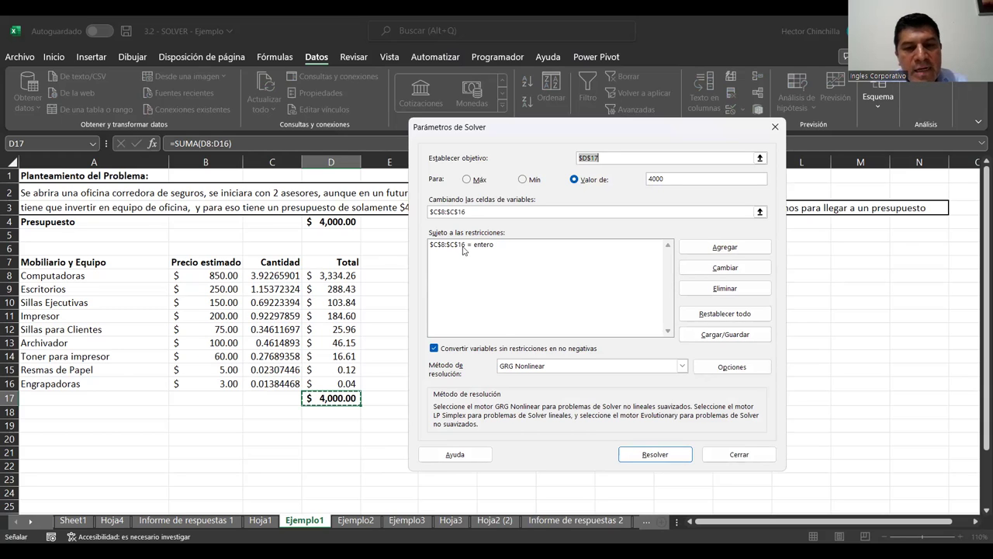
# Solve and keep the integer solution totalling $4,000.00, then select the Computadoras quantity in C8
pyautogui.click(641, 455)
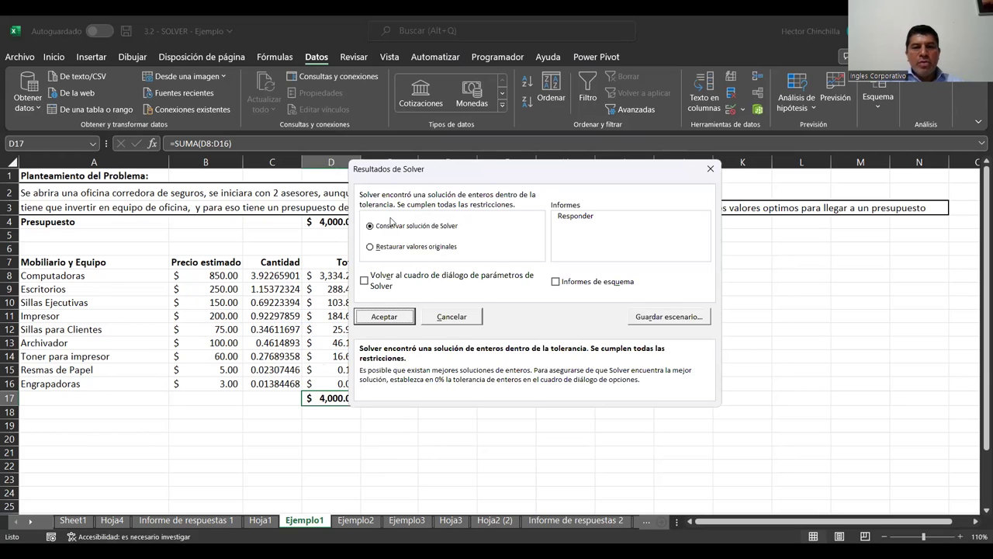
pyautogui.click(382, 321)
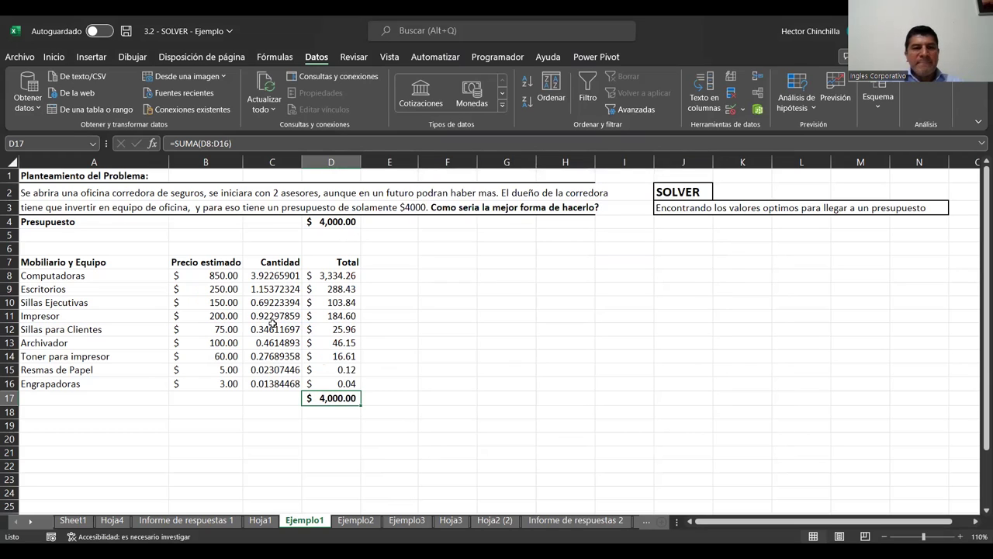
pyautogui.click(257, 276)
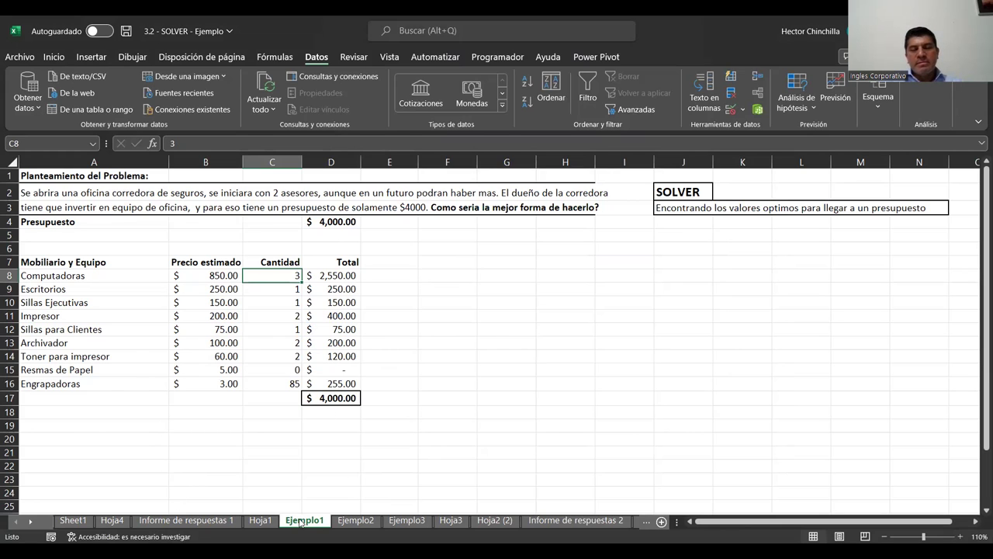
pyautogui.click(258, 470)
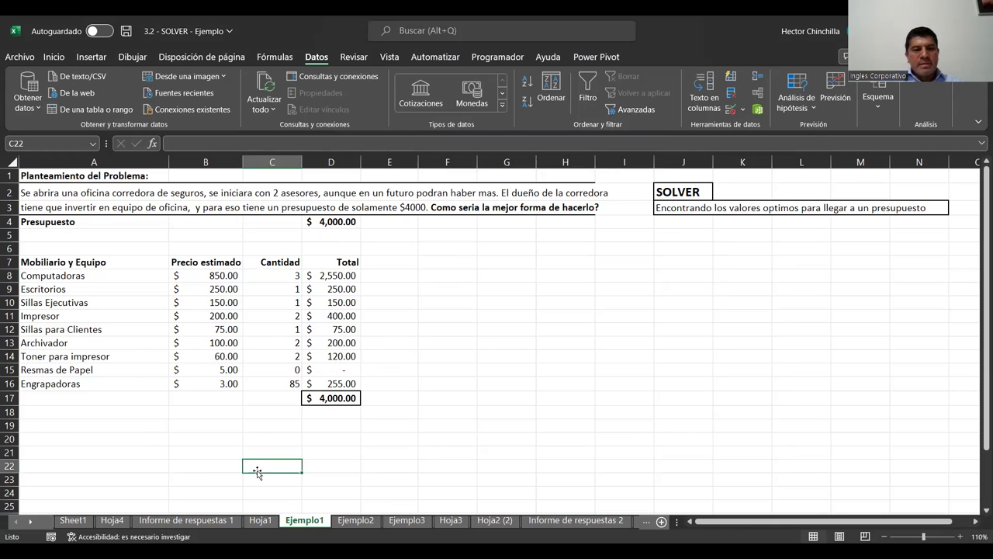
pyautogui.click(265, 277)
pyautogui.moveTo(268, 307); pyautogui.dragTo(271, 383)
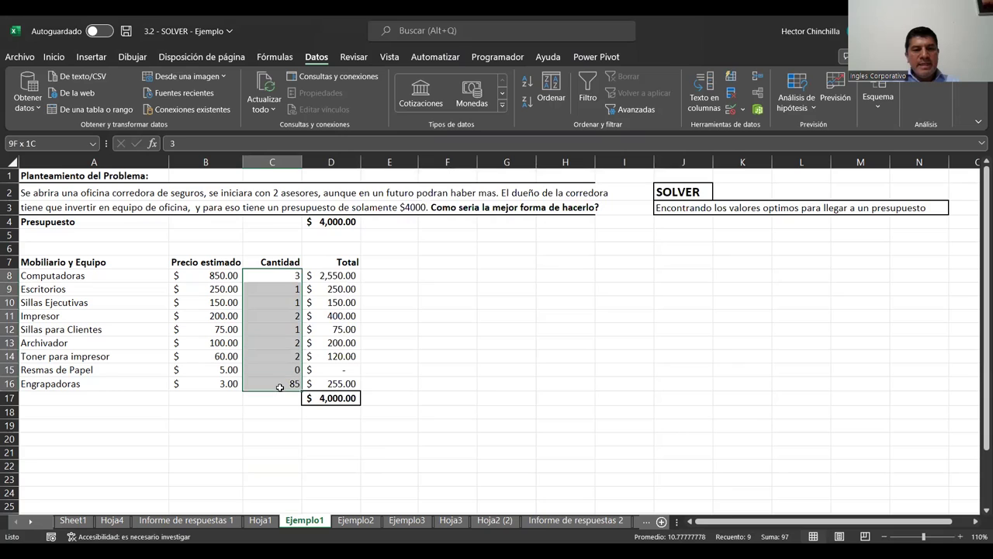
pyautogui.click(214, 438)
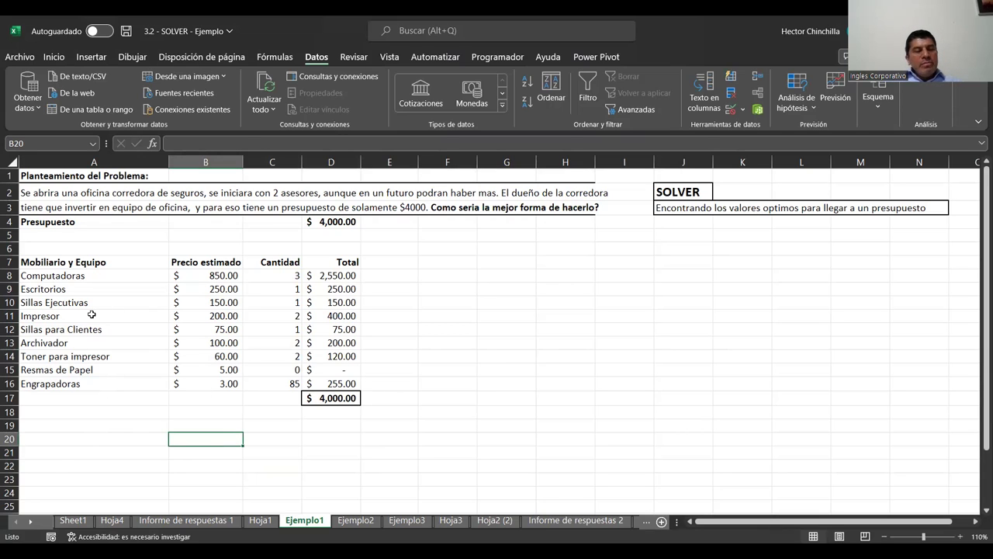
pyautogui.click(267, 276)
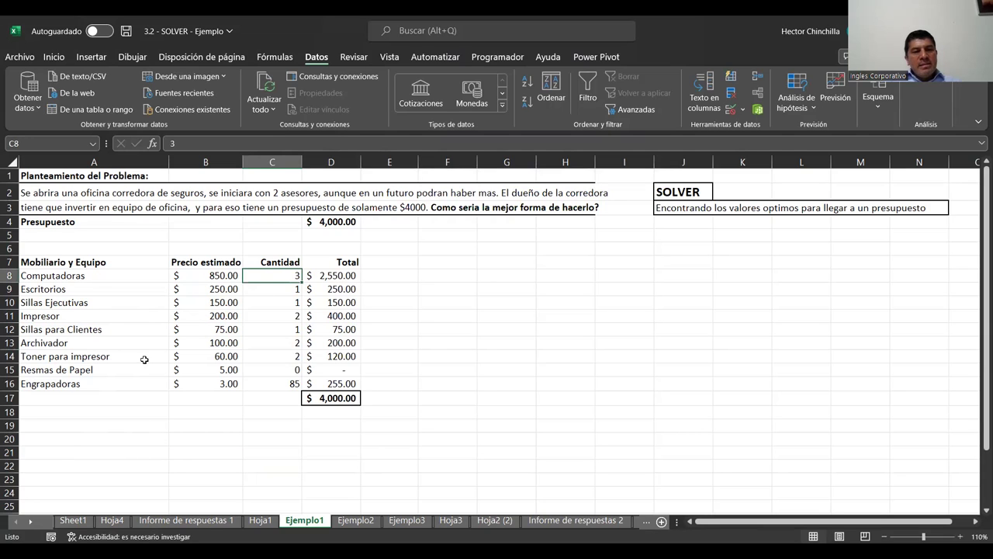
pyautogui.click(269, 293)
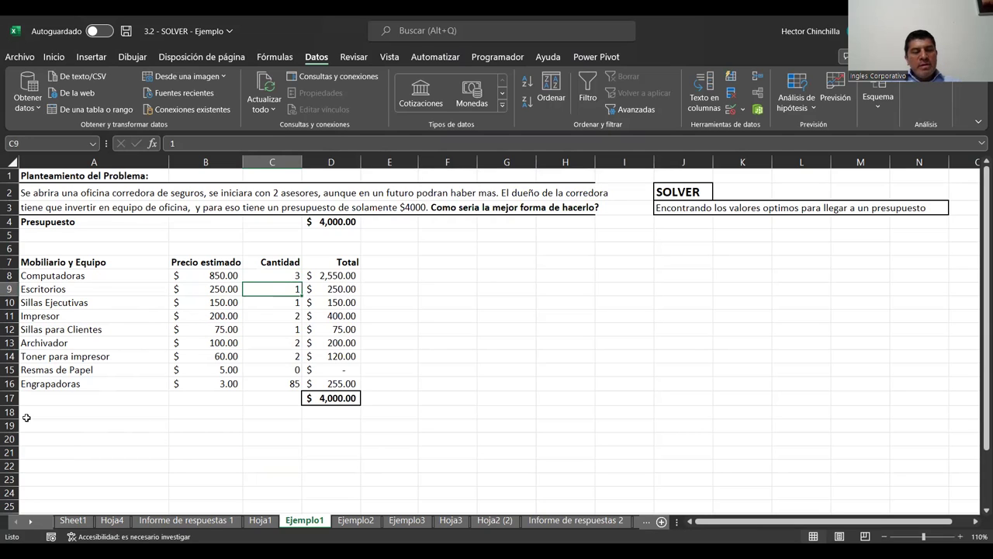
pyautogui.click(279, 305)
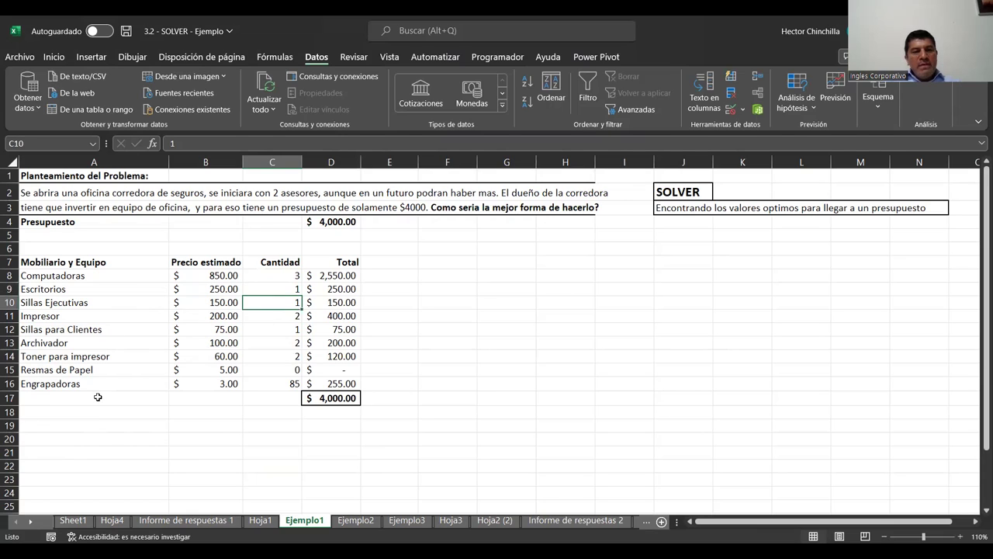
pyautogui.click(281, 315)
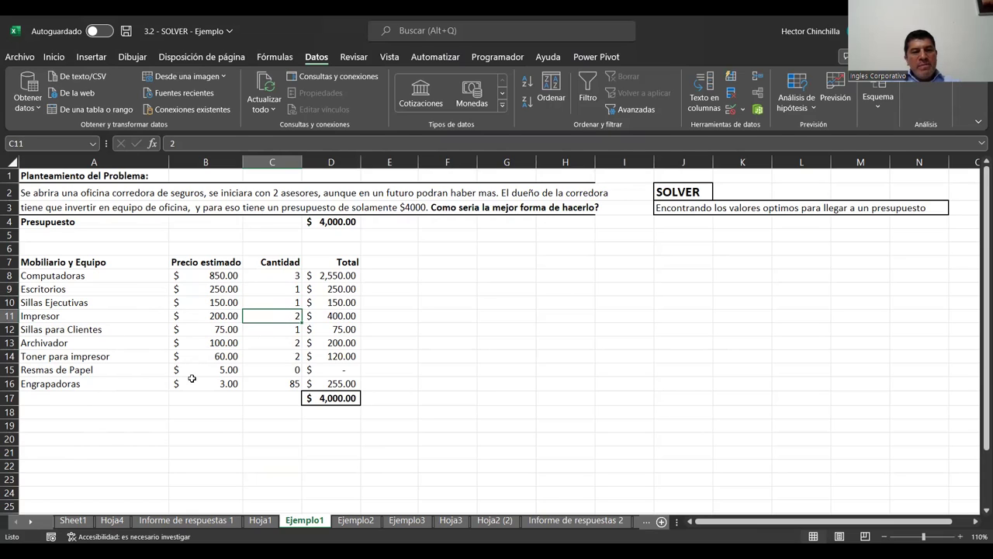
pyautogui.click(273, 332)
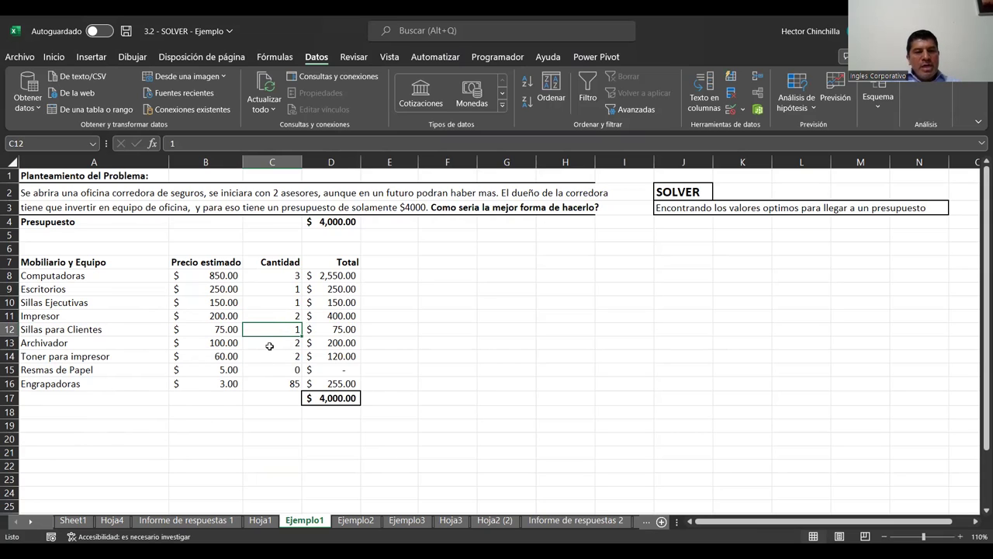
pyautogui.click(268, 347)
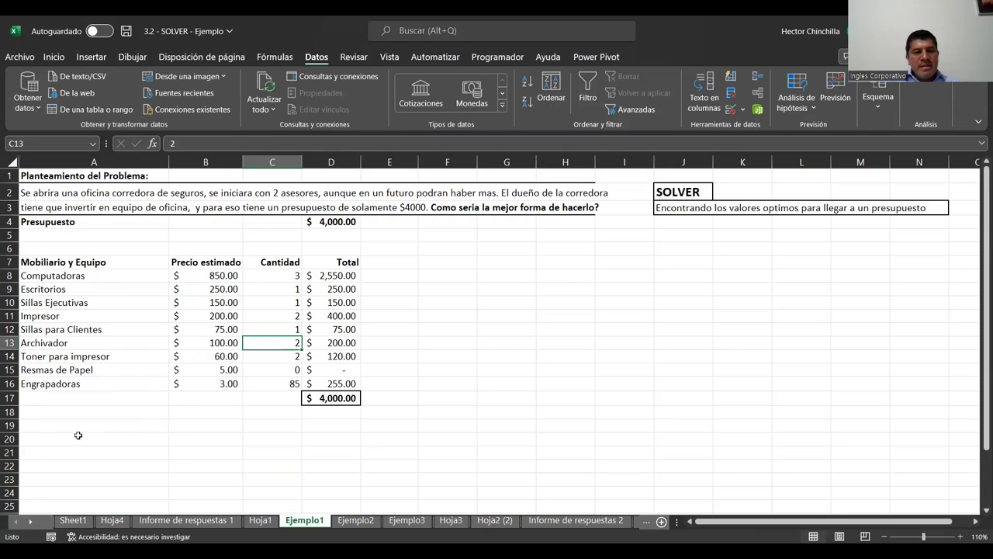
pyautogui.click(263, 358)
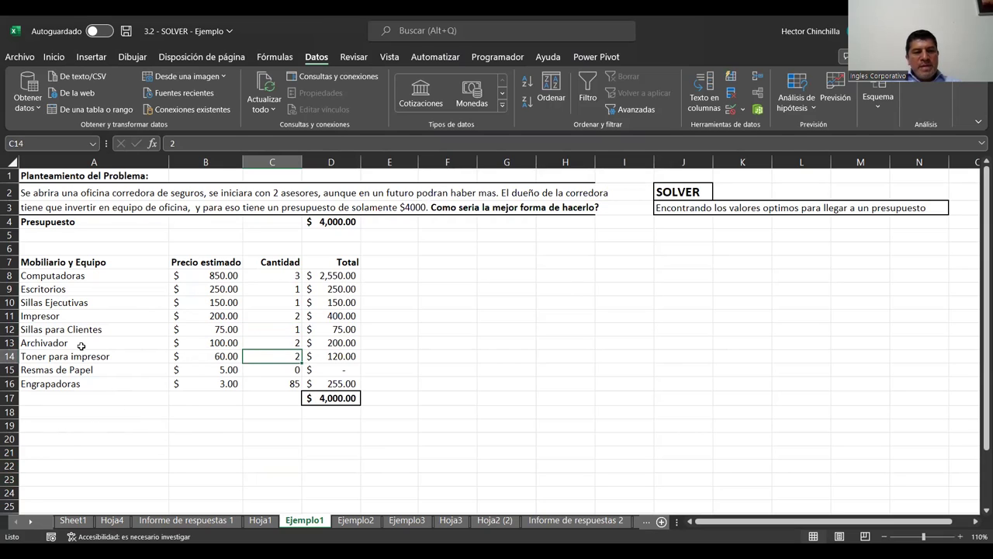
pyautogui.click(276, 370)
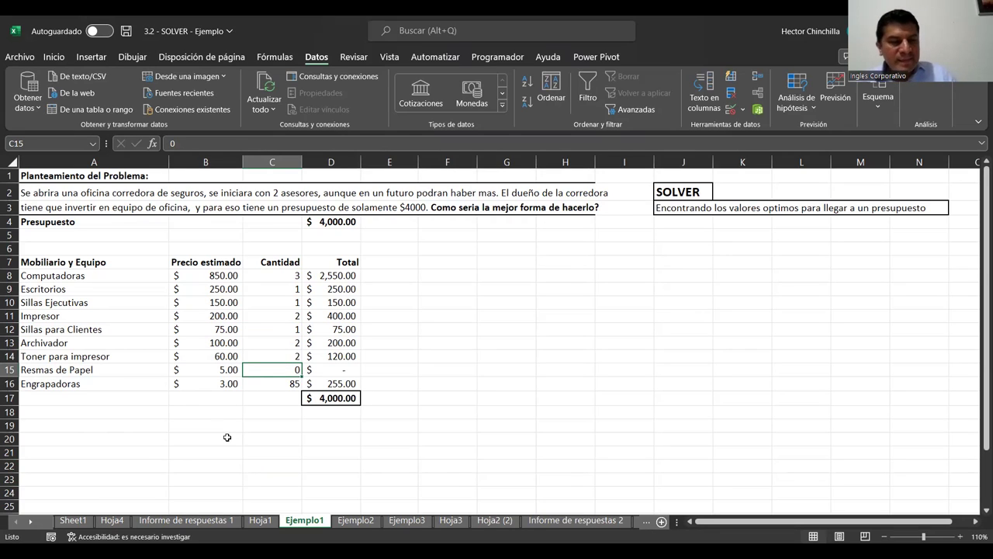
pyautogui.click(256, 386)
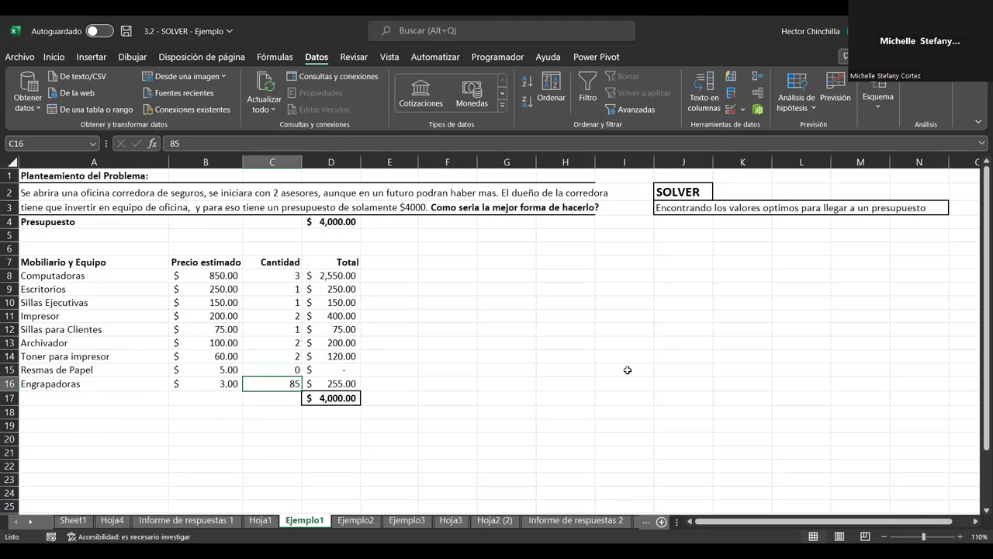
pyautogui.click(261, 274)
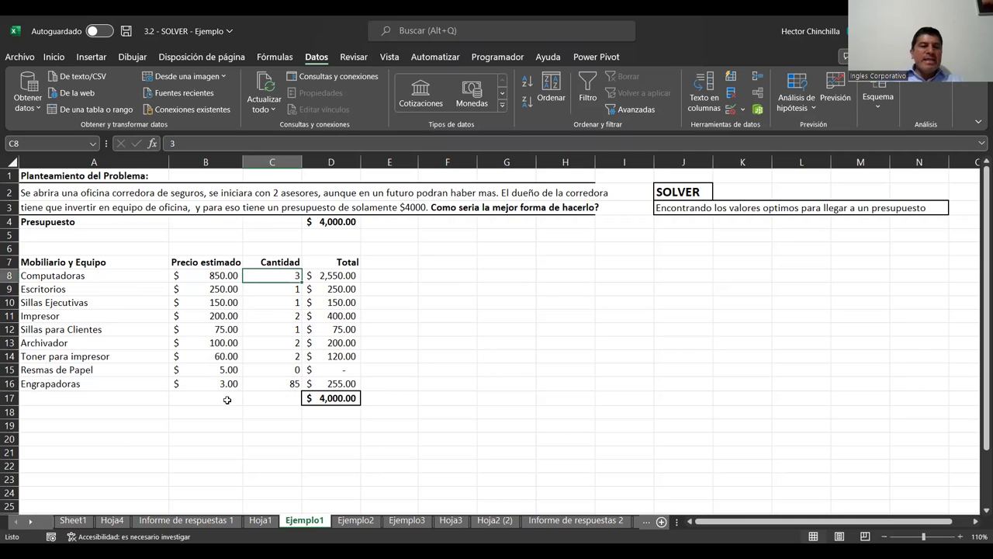
pyautogui.click(145, 427)
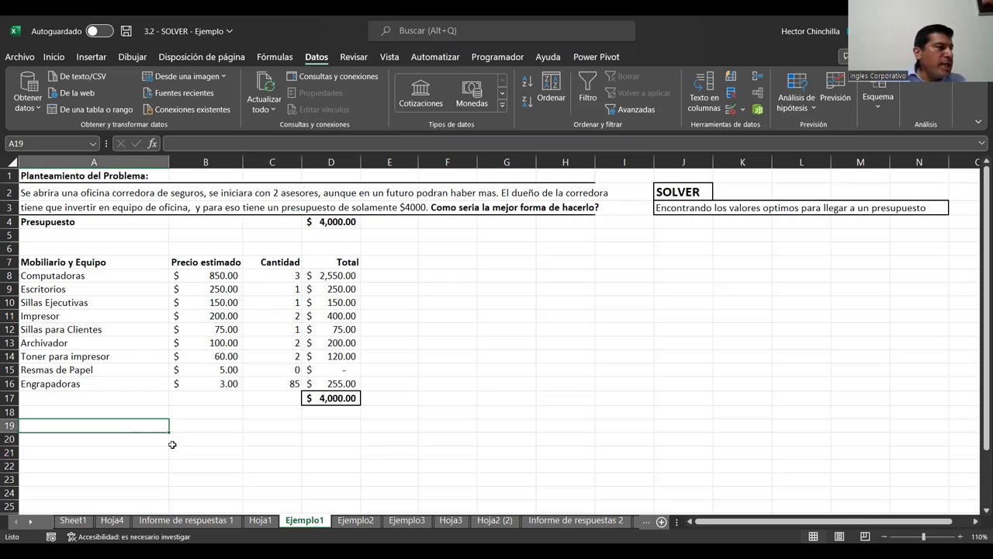
pyautogui.press('Down')
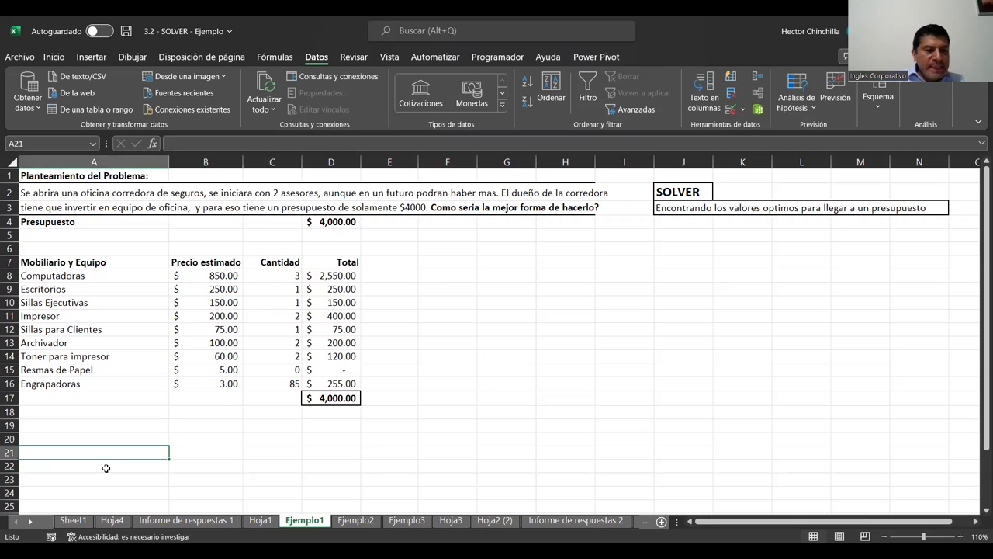
pyautogui.press('Down')
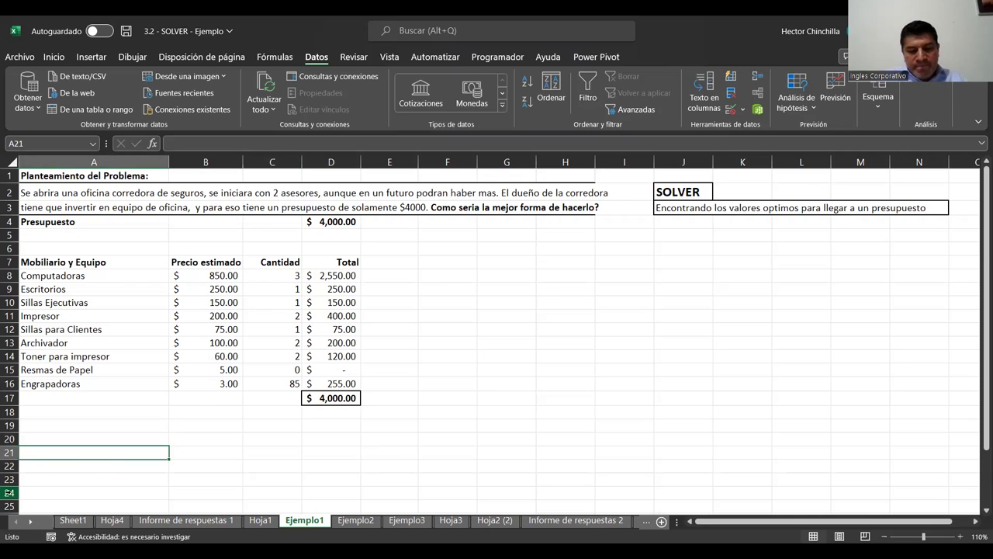
# Enter the heading 'Restricciones o reglas' in A21 and give it a yellow fill
pyautogui.write('Restricciones')
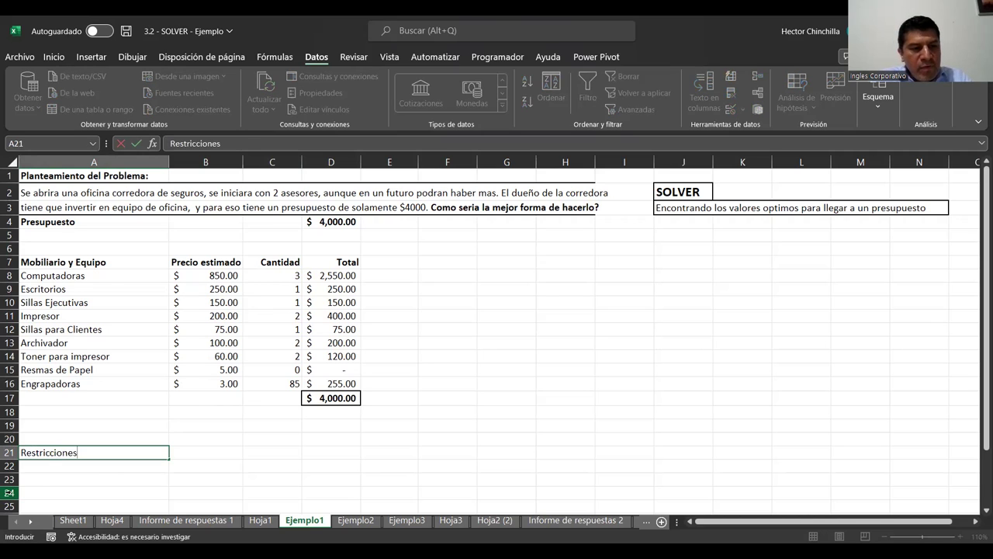
pyautogui.write(' o reglas')
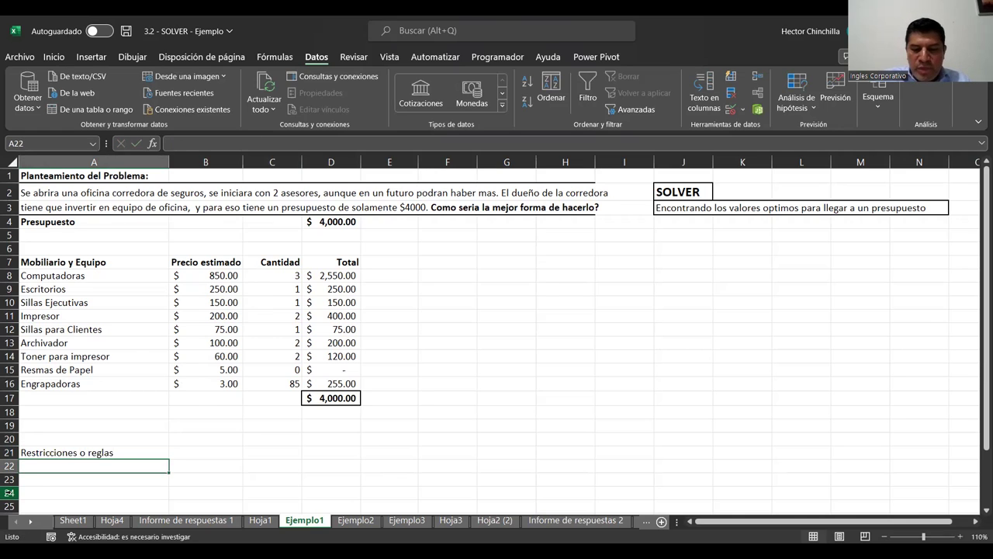
pyautogui.hotkey('ctrl', 'Return')
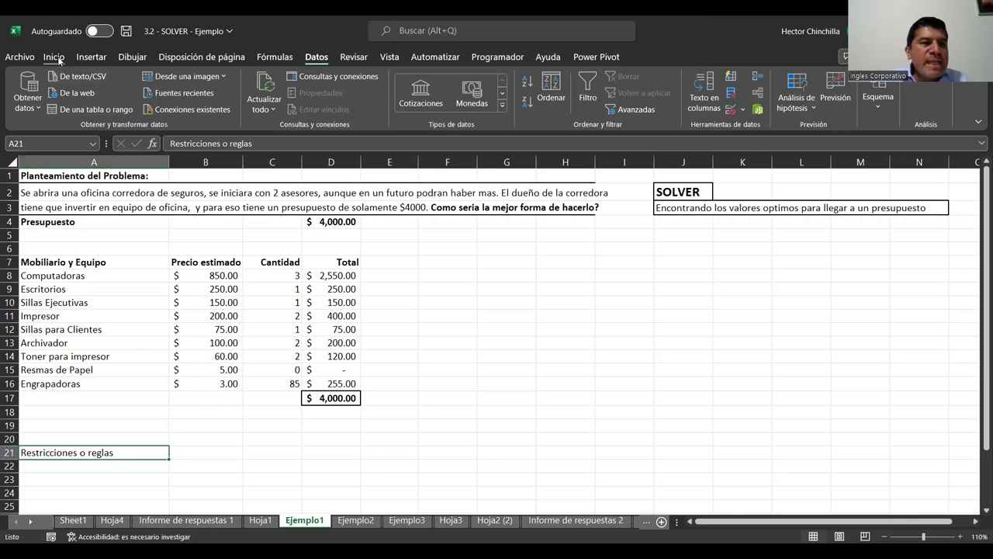
pyautogui.click(57, 56)
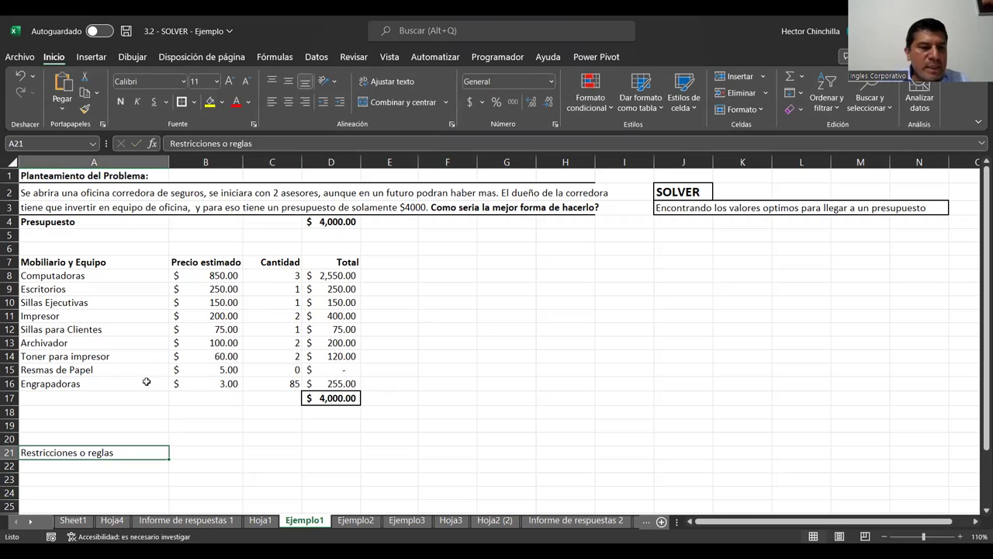
pyautogui.click(209, 102)
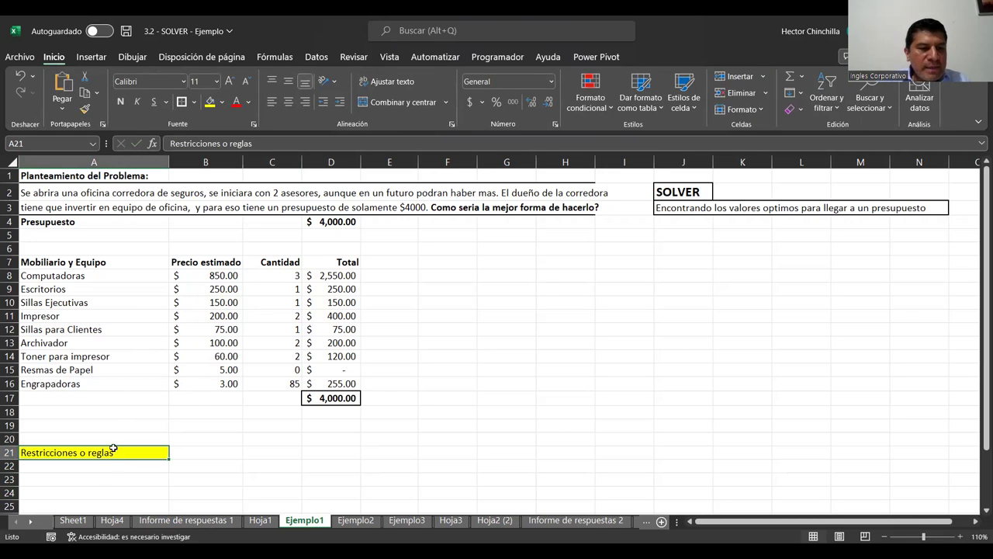
pyautogui.click(102, 466)
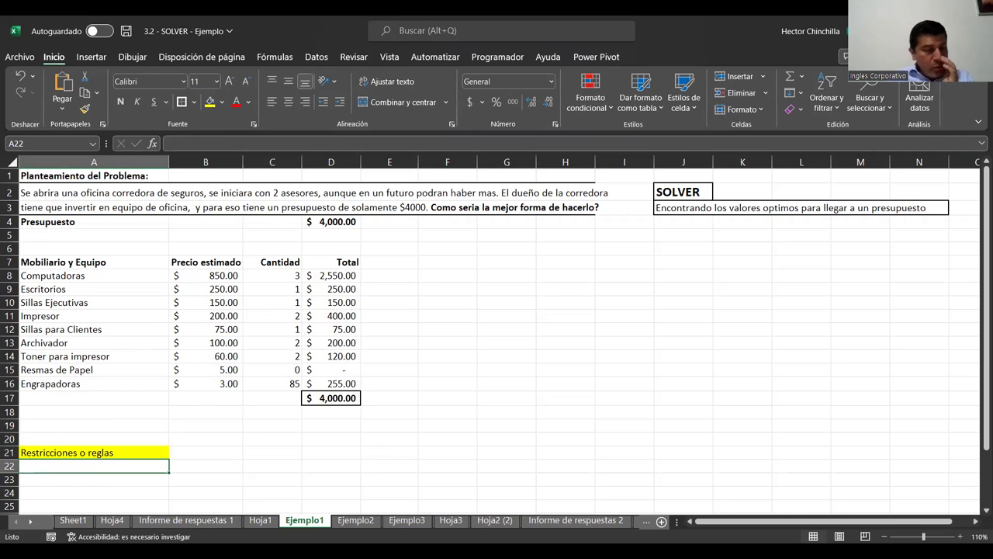
# Type the line 'Por lo menos debemos tener' followed by '2 computadoras' and '2 escritorios'
pyautogui.write('P')
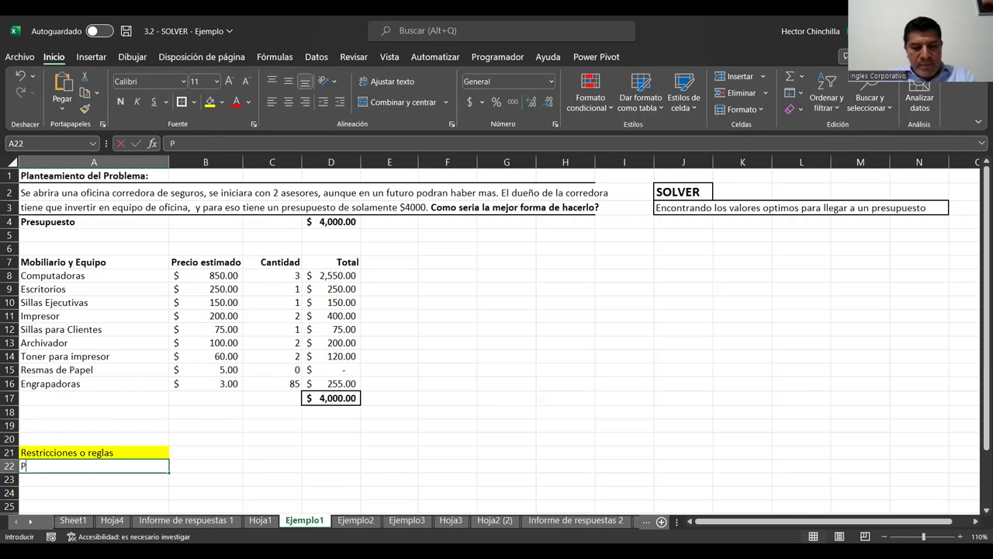
pyautogui.write('or lo menos ')
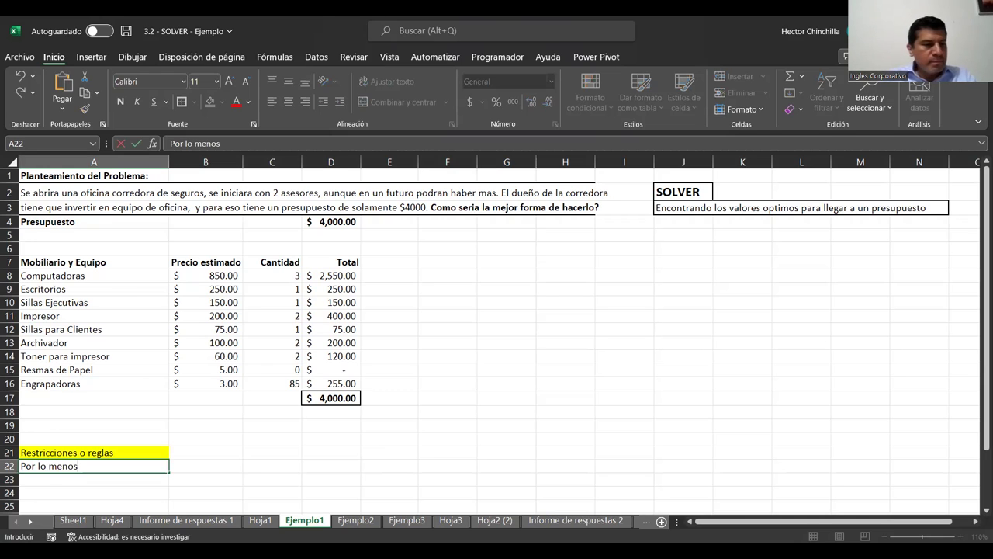
pyautogui.write('debemos tener:')
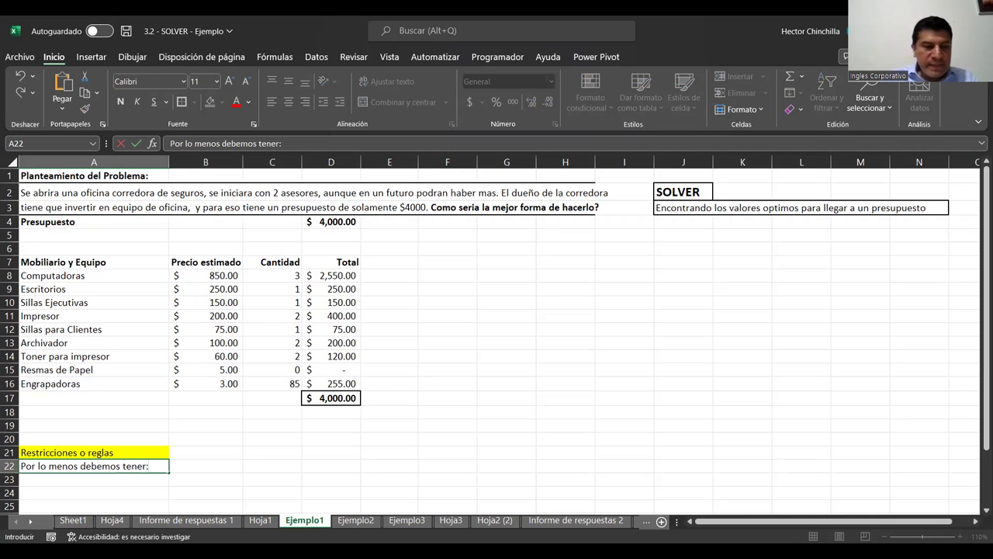
pyautogui.press('Return')
pyautogui.press('Up')
pyautogui.press('Down')
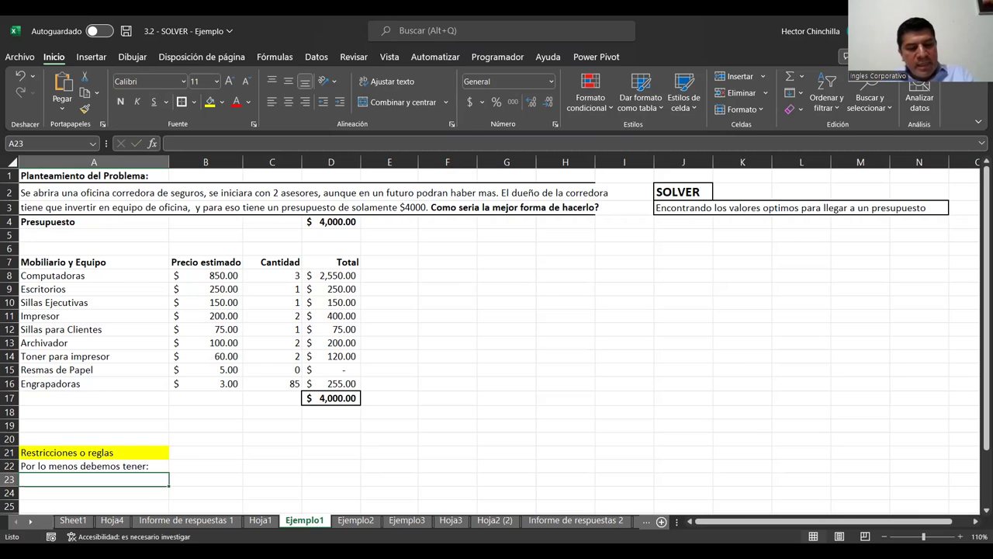
pyautogui.write('2 computadoras')
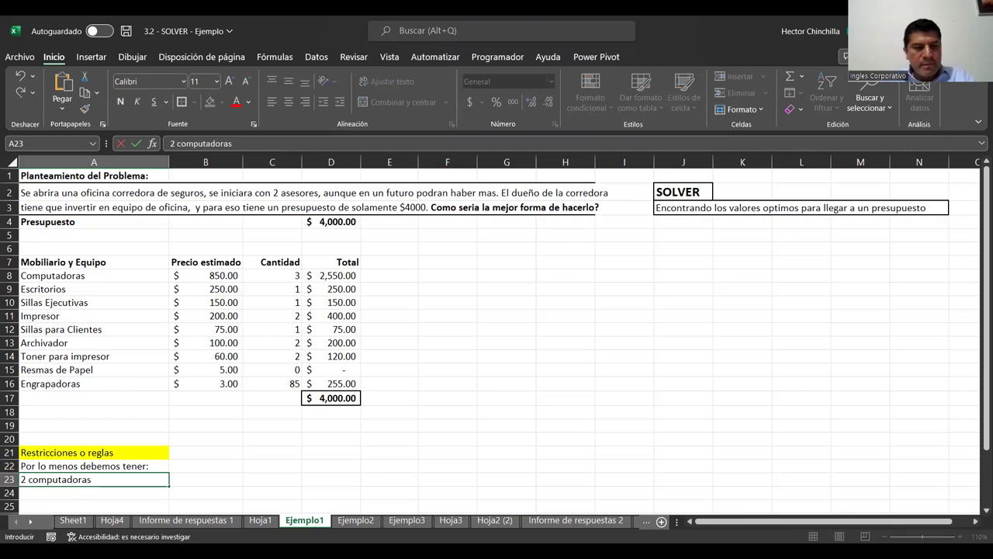
pyautogui.press('Return')
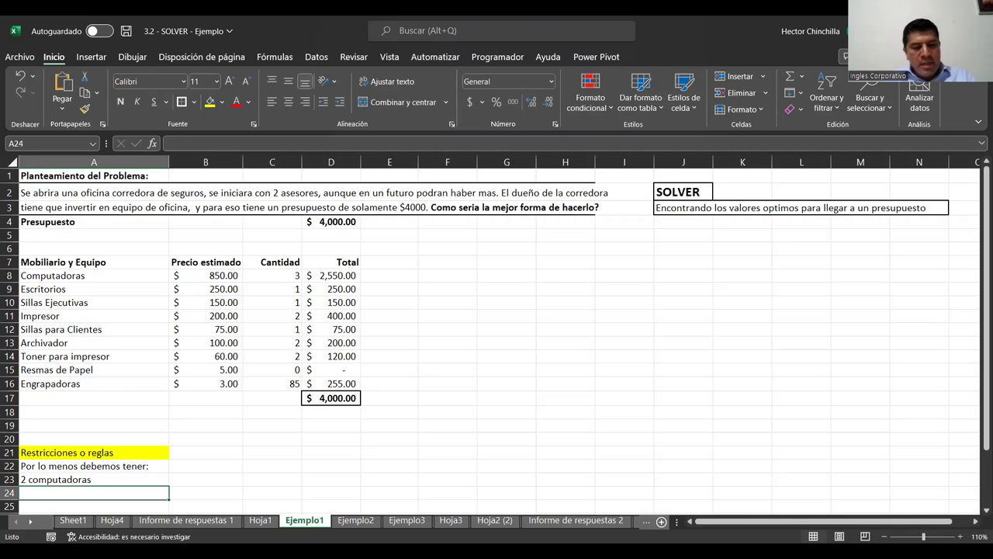
pyautogui.write('2')
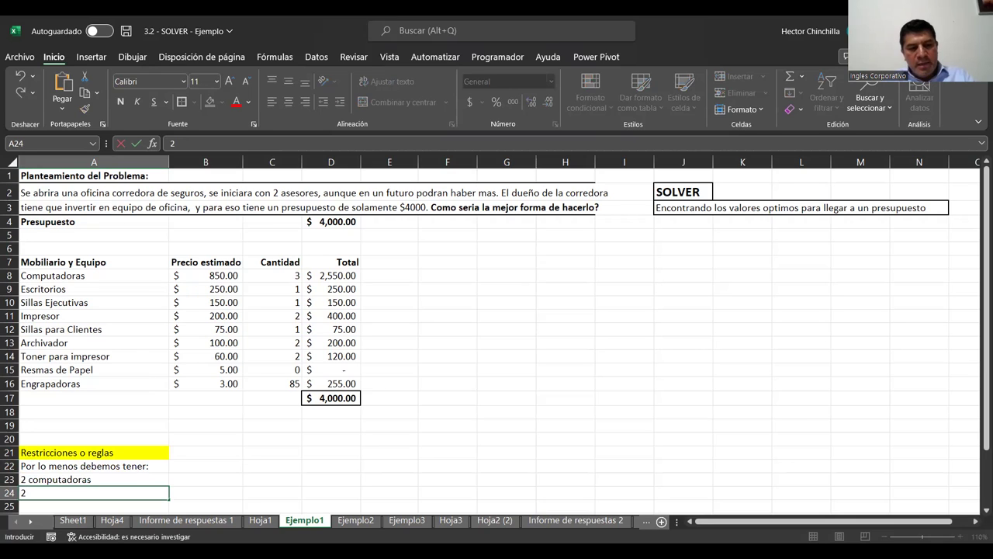
pyautogui.write(' esc')
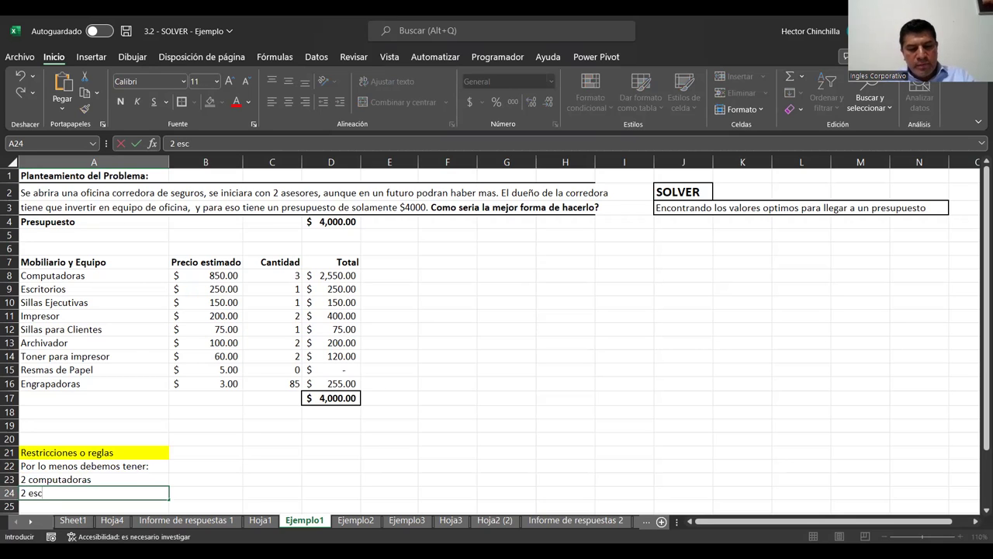
pyautogui.write('ritorios')
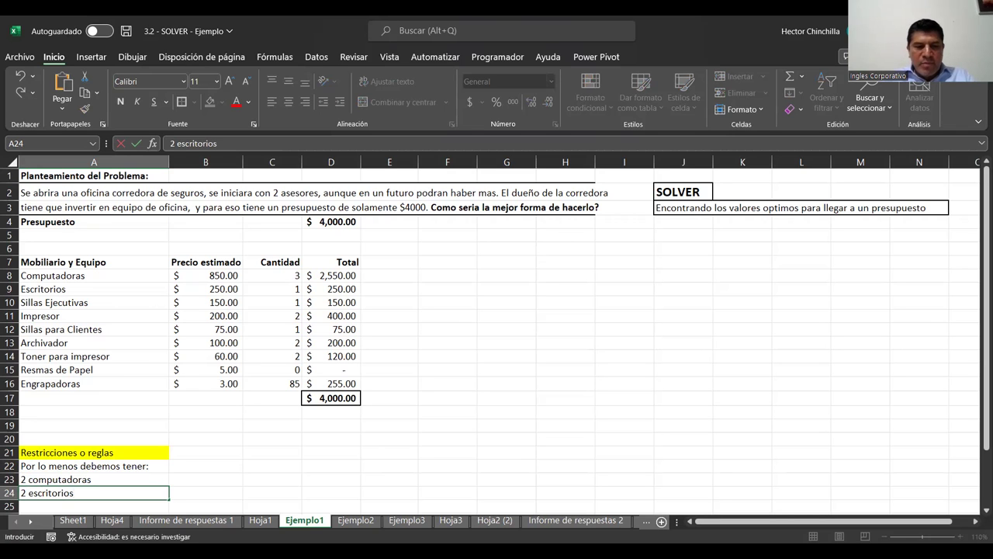
pyautogui.press('Return')
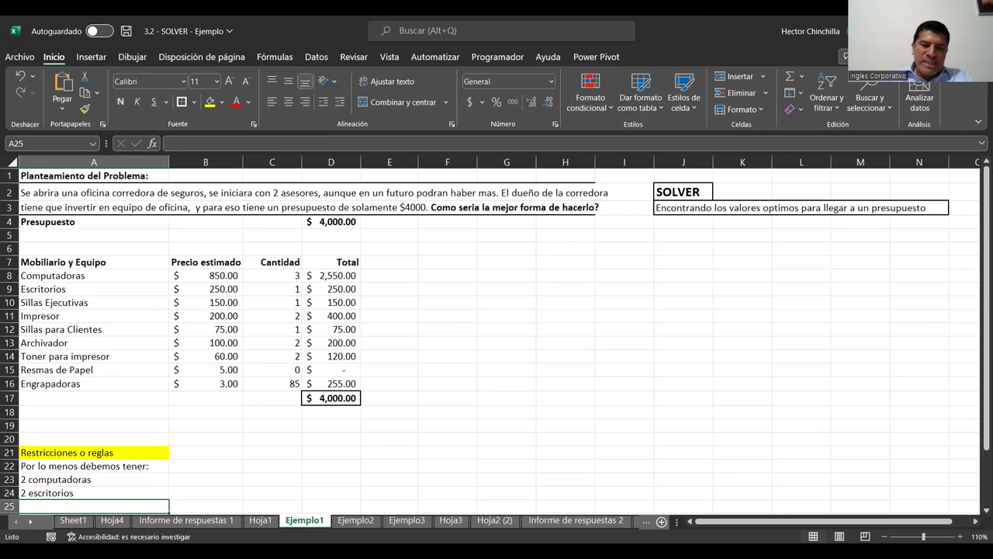
pyautogui.press('Return')
pyautogui.press('Return')
# Add '2 sillas ejecutivas', '1 impresor' and '2 sillas para clientes' starting in A25, fixing typos
pyautogui.click(93, 459)
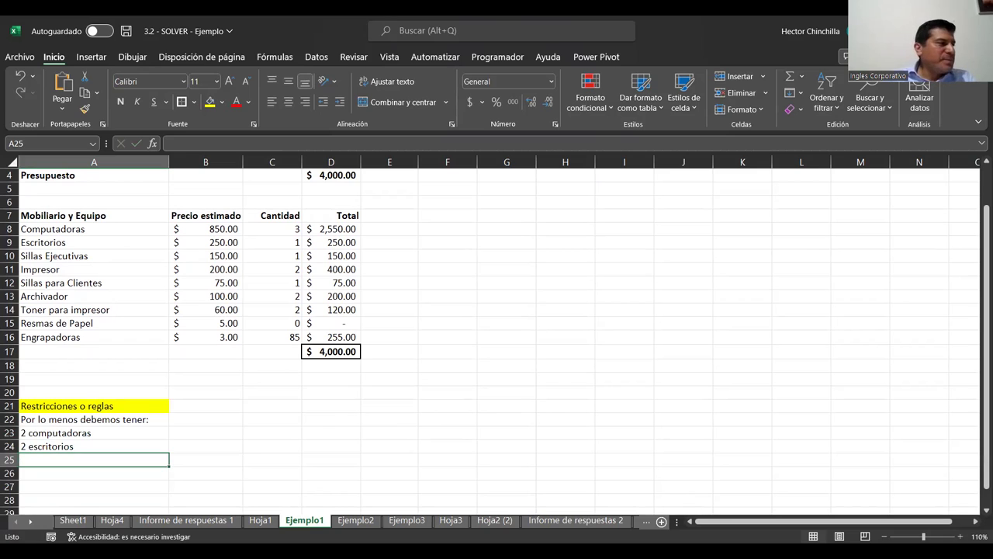
pyautogui.write('2')
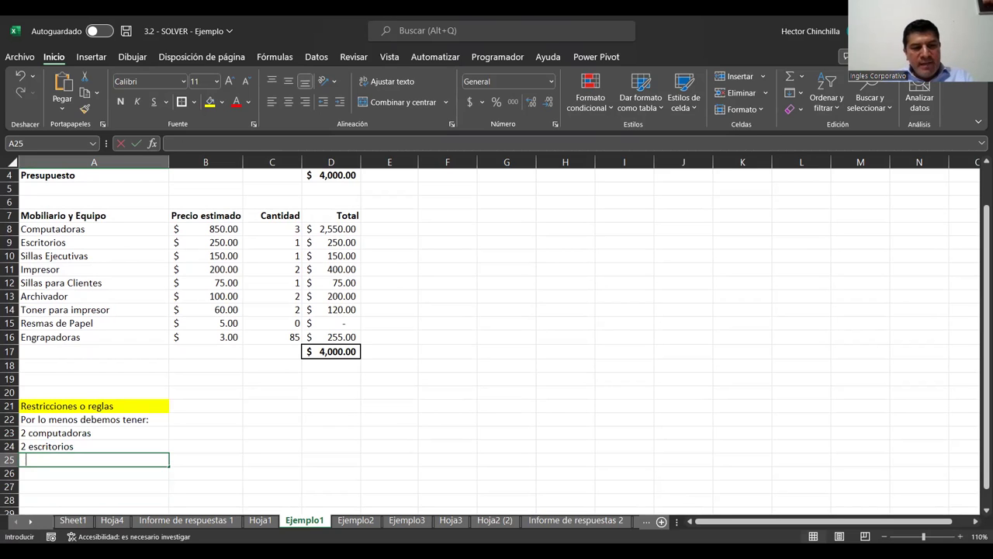
pyautogui.write(' sillas')
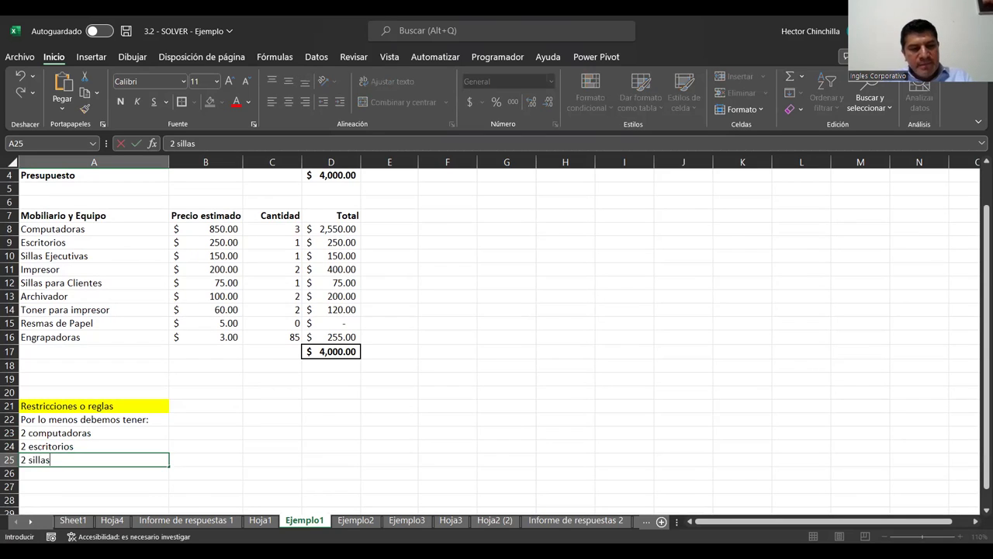
pyautogui.write(' ejecut')
pyautogui.write('vias')
pyautogui.press('BackSpace')
pyautogui.press('BackSpace')
pyautogui.write('as')
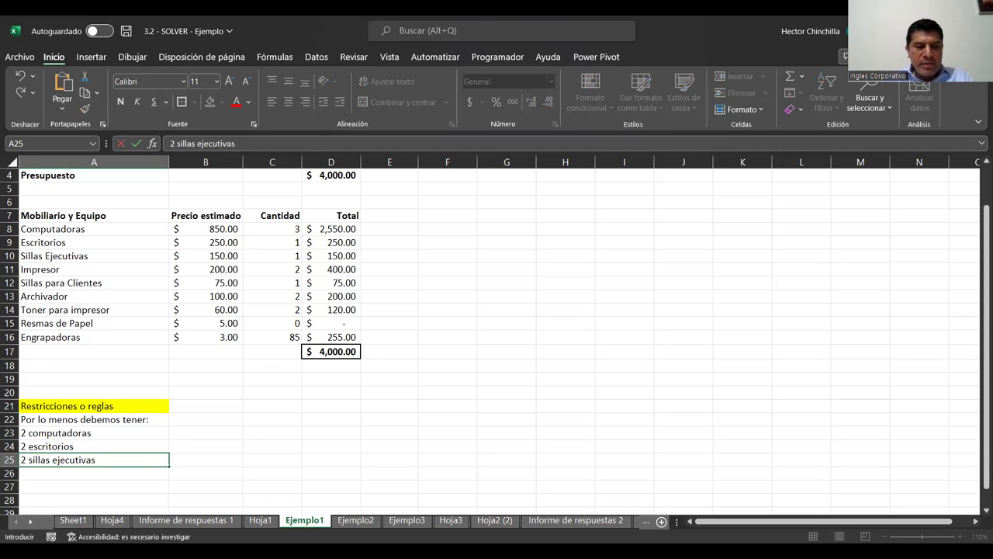
pyautogui.press('Return')
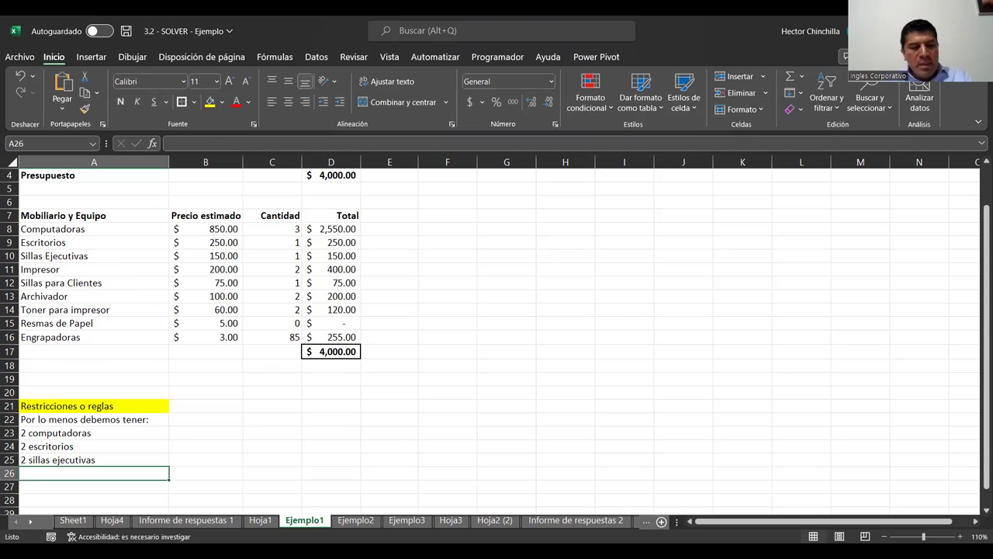
pyautogui.write('1 impres')
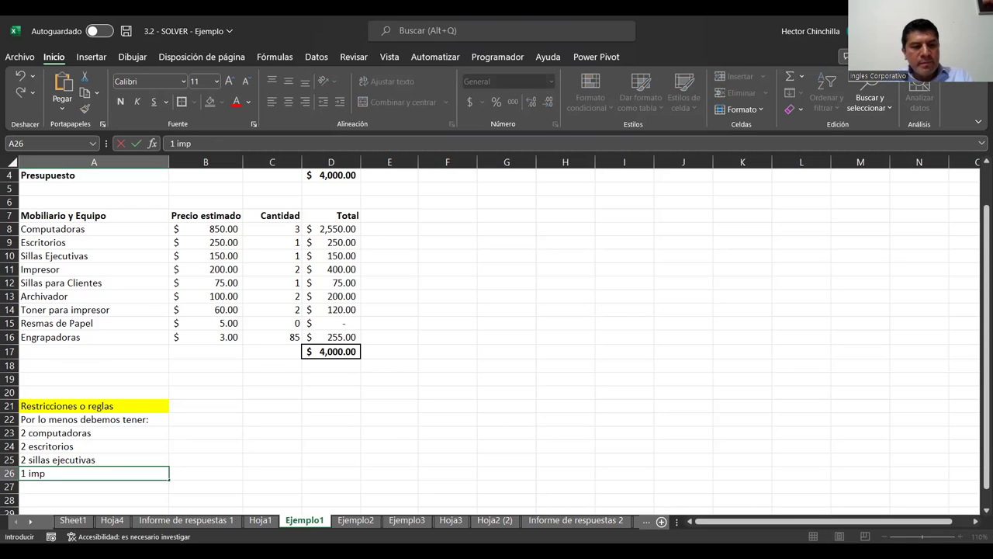
pyautogui.write('or')
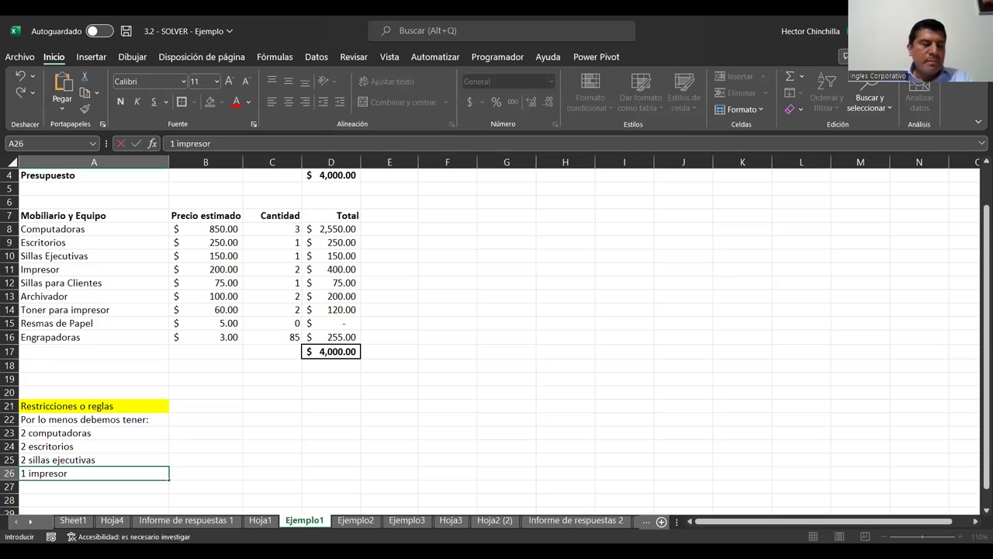
pyautogui.press('Return')
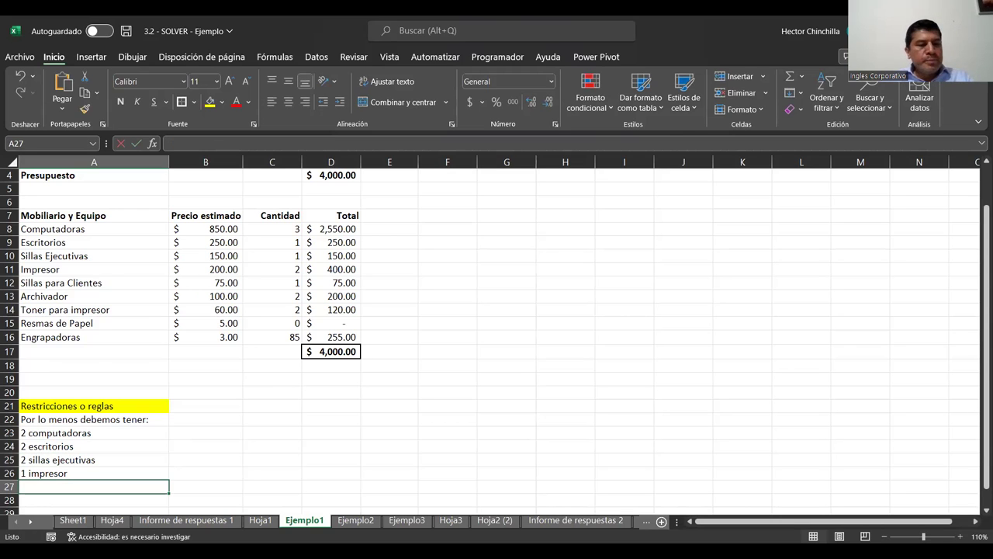
pyautogui.write('2 sillaspara')
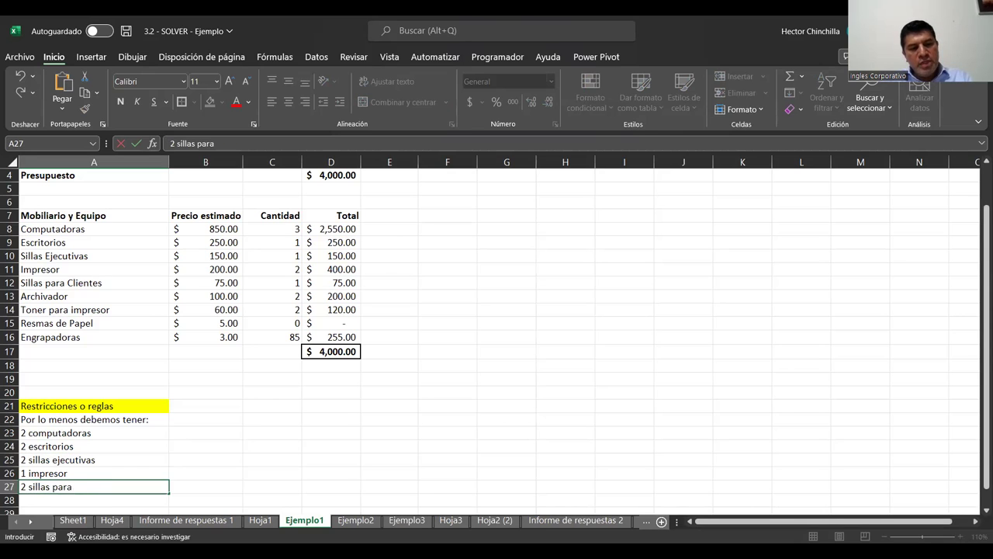
pyautogui.write('clientes')
pyautogui.press('BackSpace')
pyautogui.press('BackSpace')
pyautogui.press('BackSpace')
pyautogui.press('BackSpace')
pyautogui.press('BackSpace')
pyautogui.press('BackSpace')
pyautogui.write('ientes')
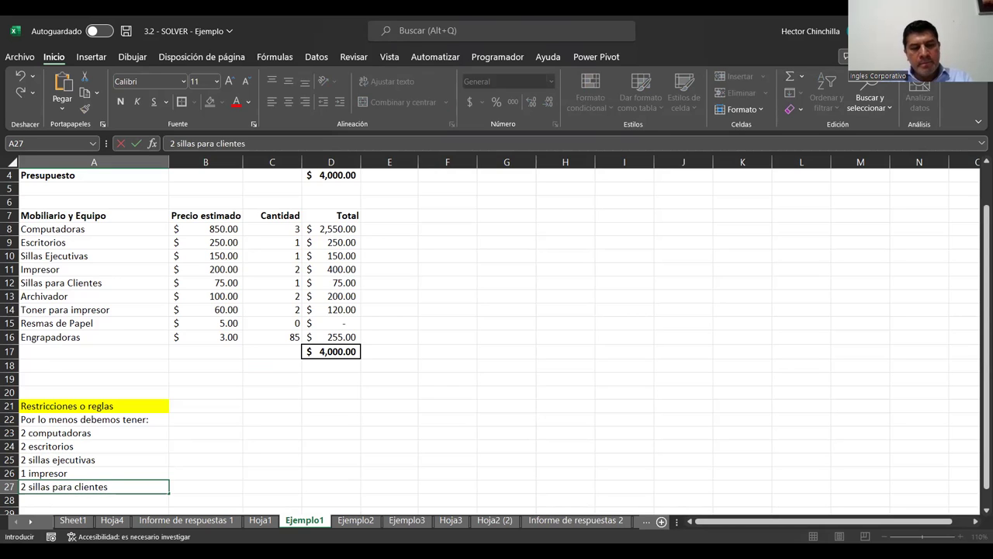
pyautogui.press('Return')
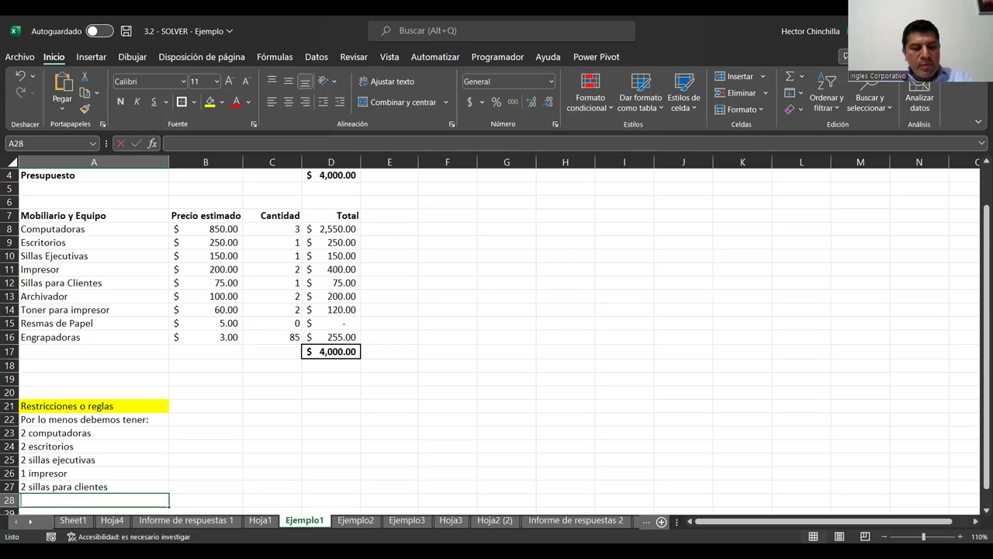
# Add the rules 'valores enteros' in A28 and 'valores sean mayor o igual 1' in A29
pyautogui.write('valores enteros')
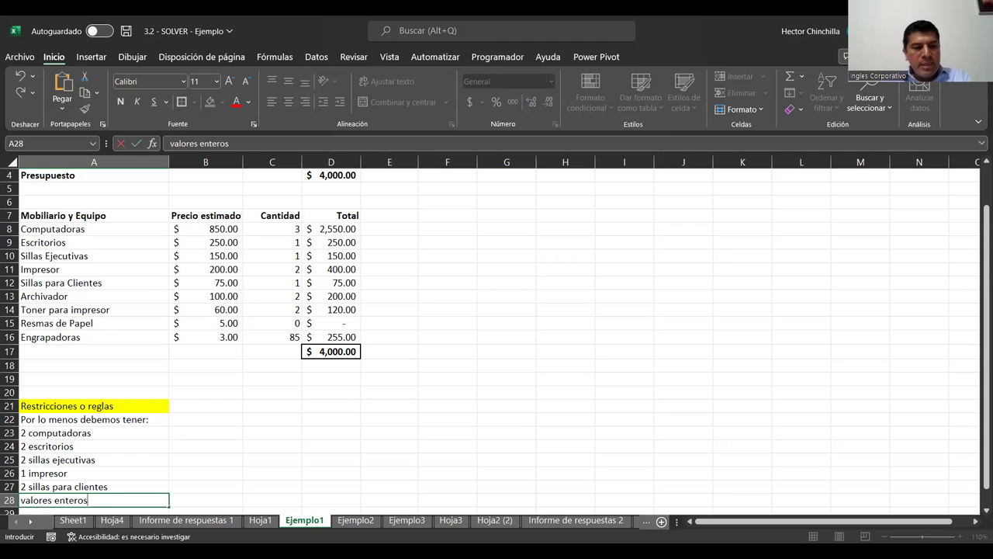
pyautogui.press('Return')
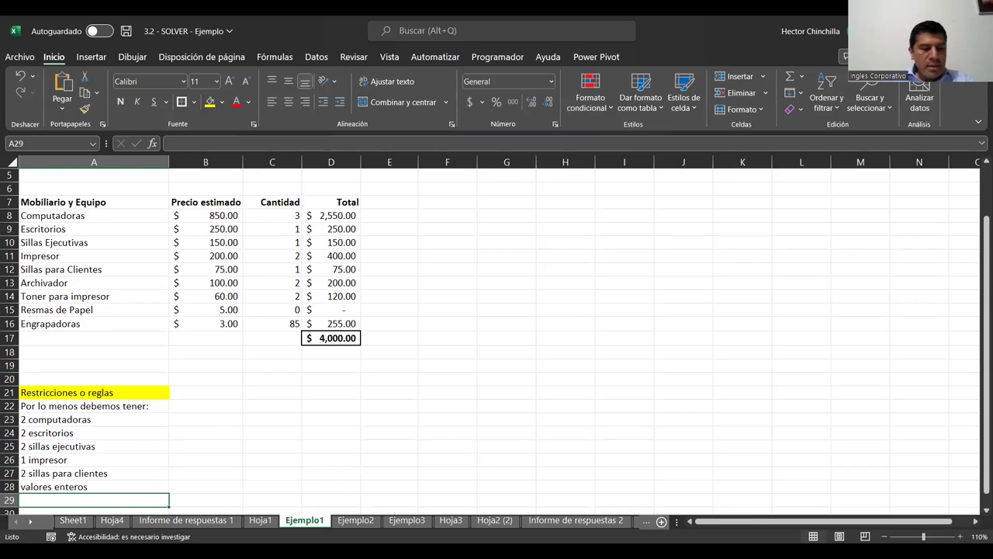
pyautogui.write('valore')
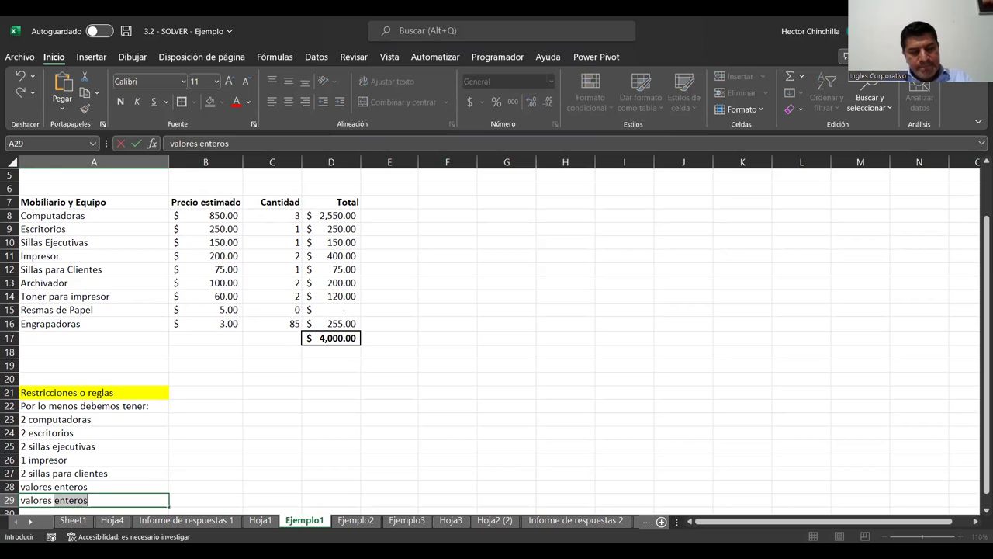
pyautogui.write('sean mayor que 1')
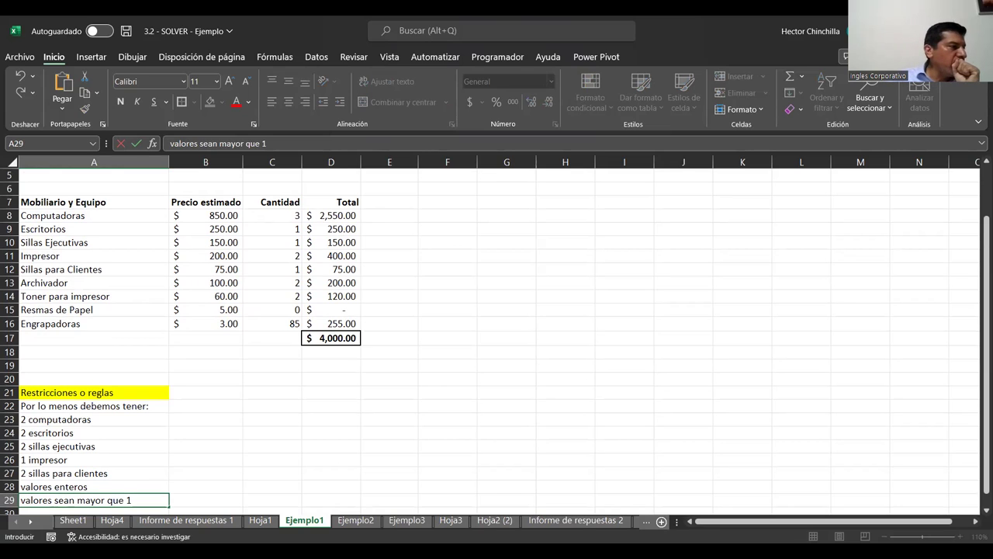
pyautogui.press('BackSpace')
pyautogui.press('BackSpace')
pyautogui.press('BackSpace')
pyautogui.press('BackSpace')
pyautogui.write('o igual')
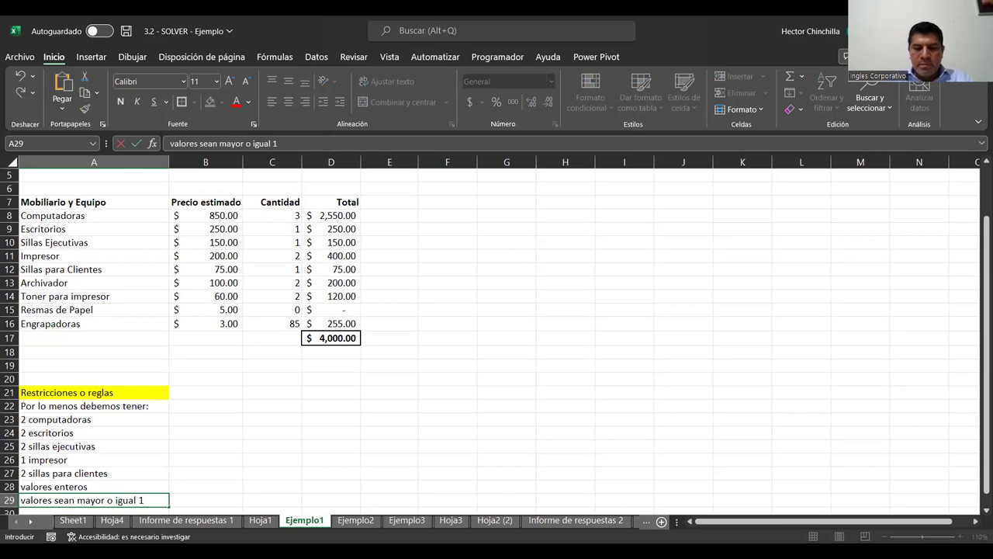
pyautogui.press('Return')
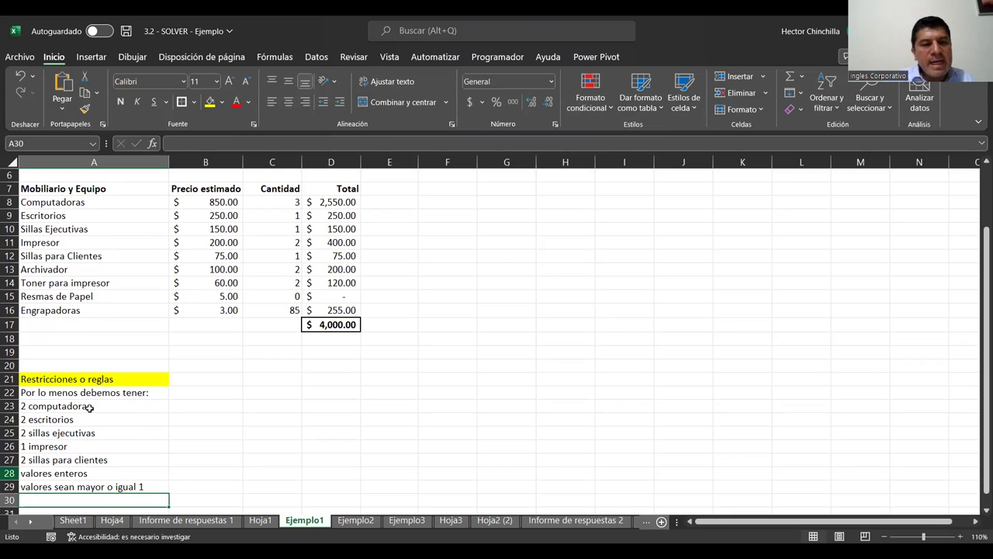
# Apply All Borders to the restrictions list in A21:A29
pyautogui.click(264, 295)
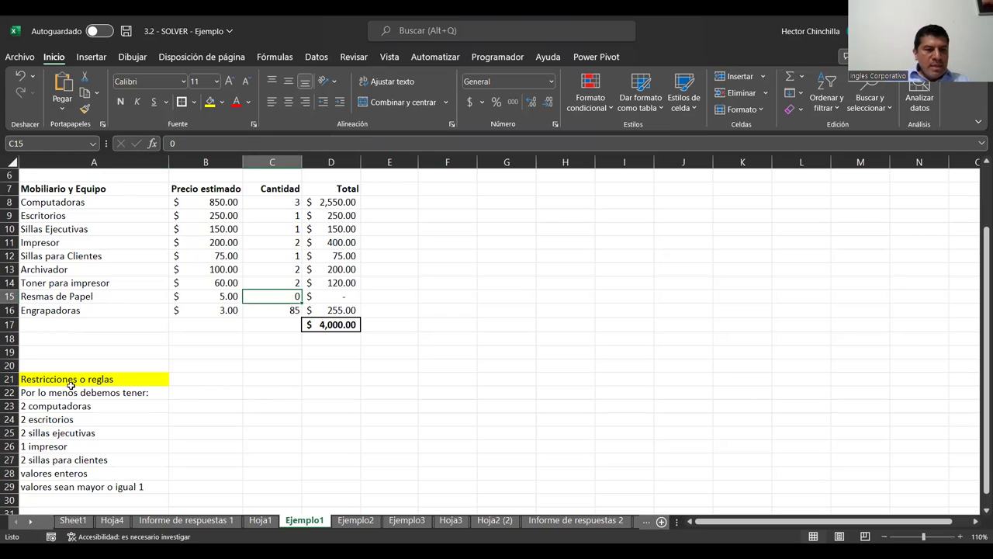
pyautogui.moveTo(71, 380); pyautogui.dragTo(78, 486)
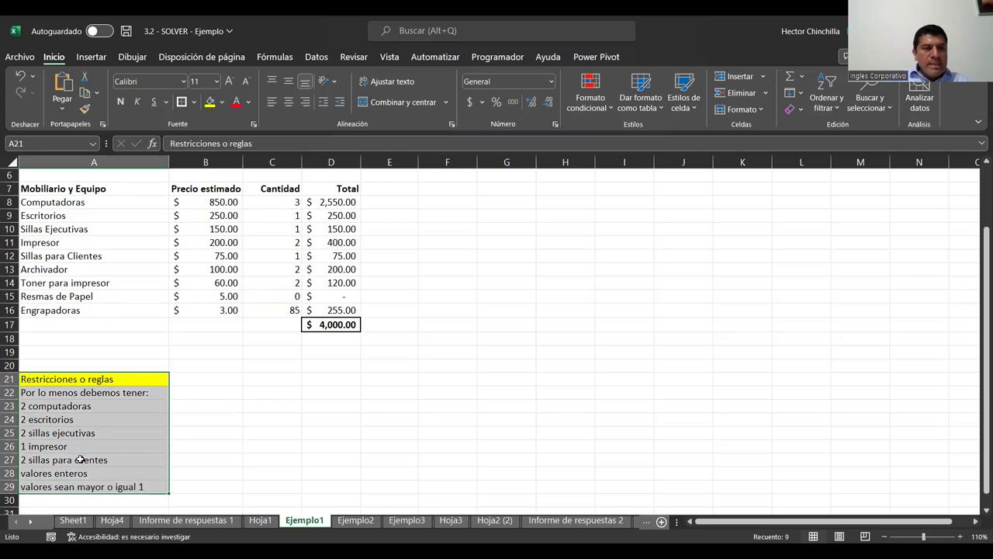
pyautogui.click(195, 108)
pyautogui.click(226, 233)
pyautogui.click(211, 419)
pyautogui.scroll(1, 226, 339)
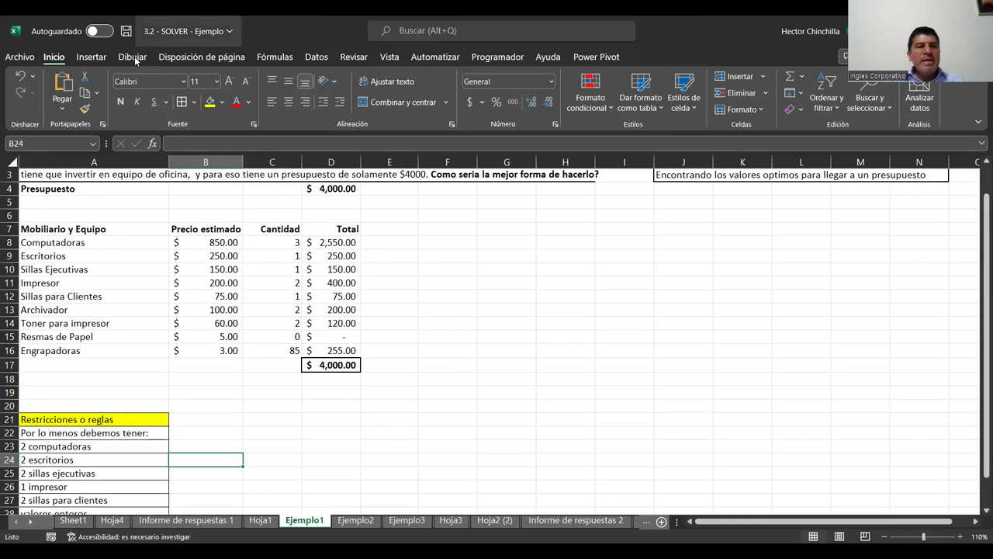
pyautogui.scroll(-1, 135, 61)
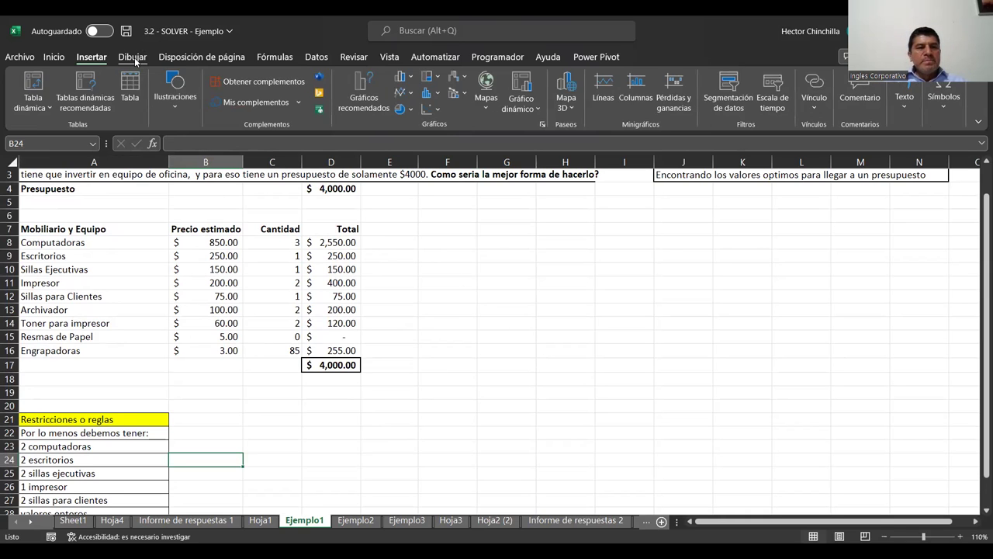
pyautogui.scroll(-1, 135, 61)
pyautogui.scroll(-1, 136, 60)
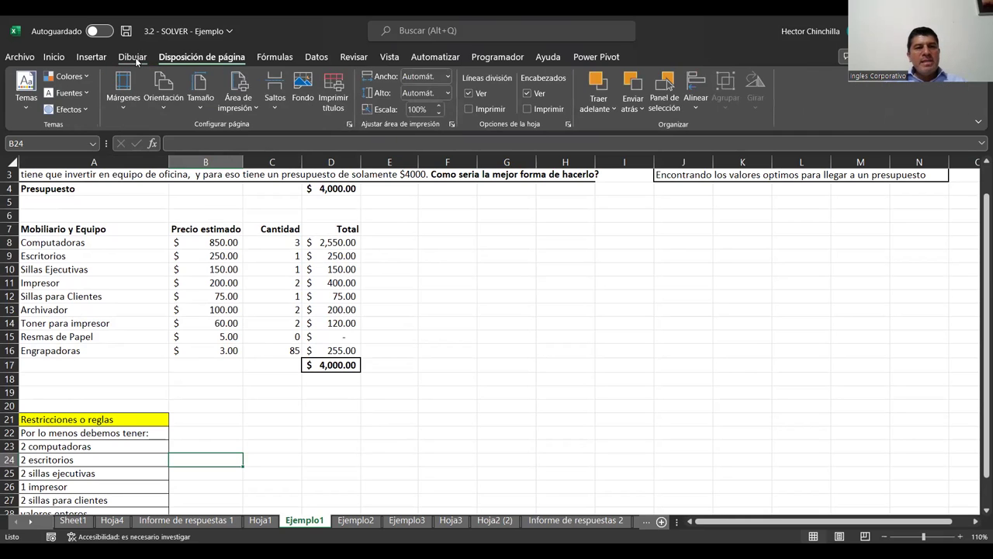
pyautogui.scroll(-1, 135, 61)
pyautogui.scroll(-1, 135, 60)
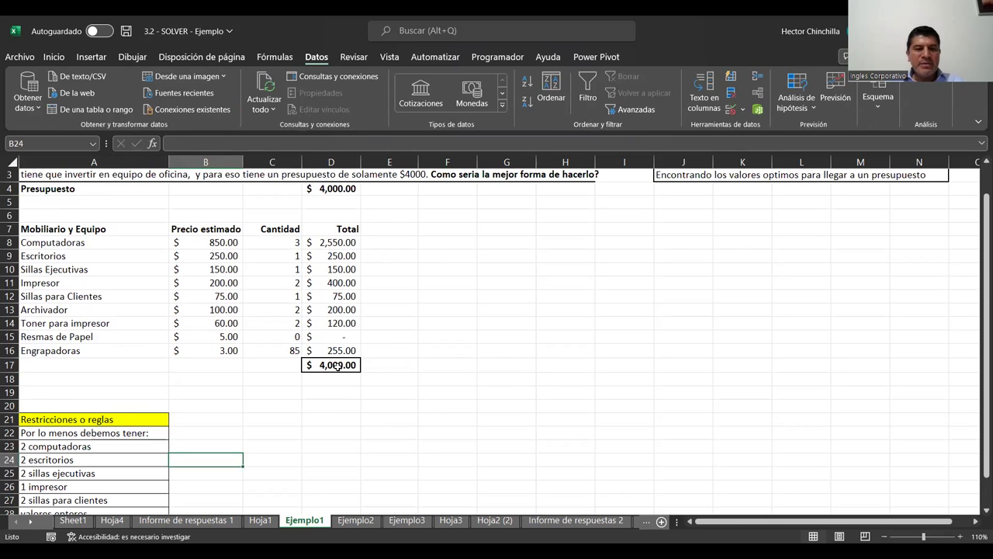
# Select the total cell D17 and move the Solver Parameters dialog aside to view the sheet
pyautogui.click(335, 366)
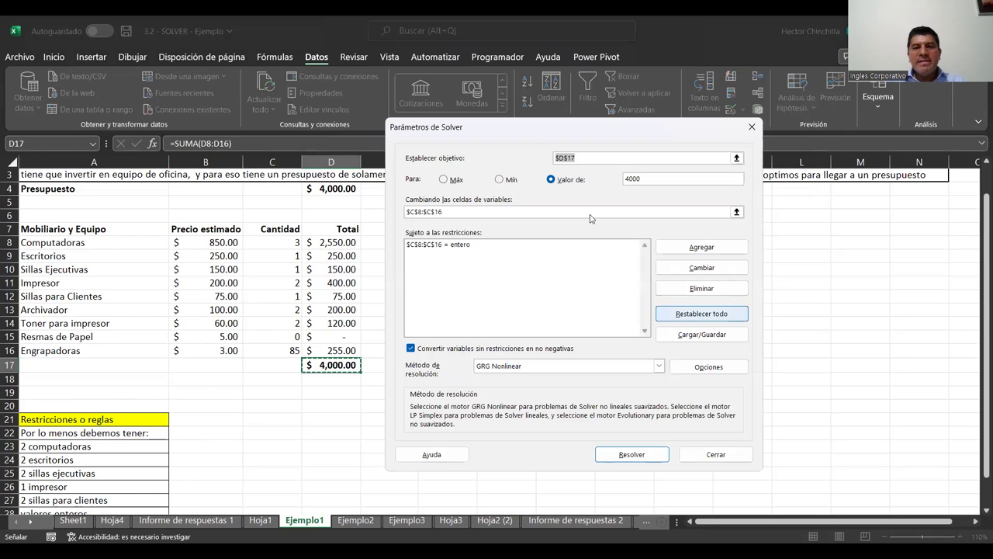
pyautogui.moveTo(531, 132); pyautogui.dragTo(583, 121)
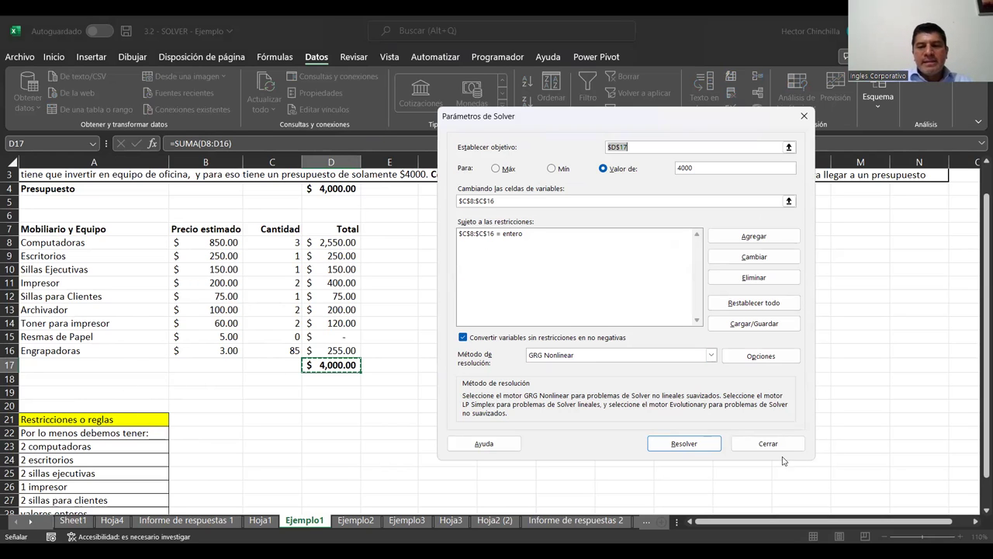
pyautogui.scroll(-2, 89, 465)
pyautogui.scroll(1, 89, 465)
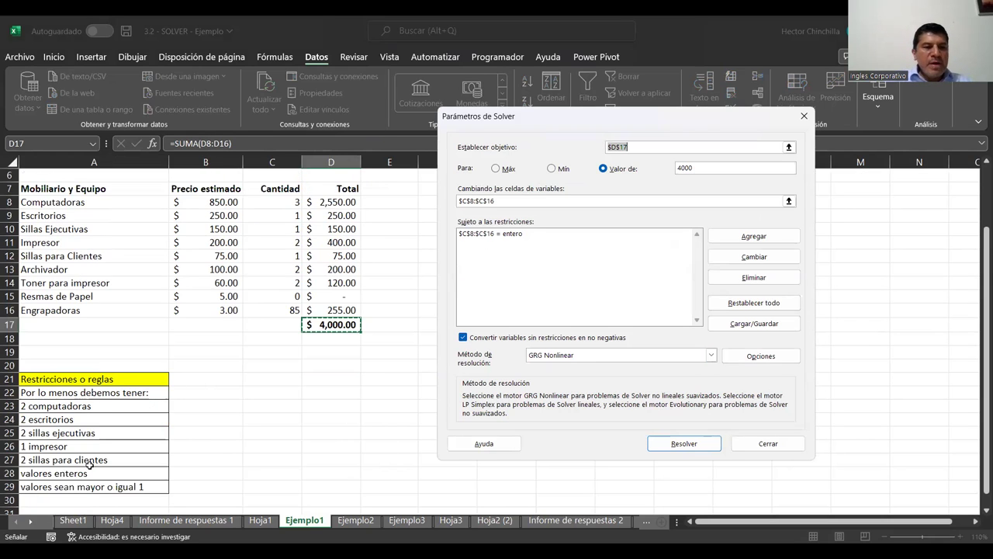
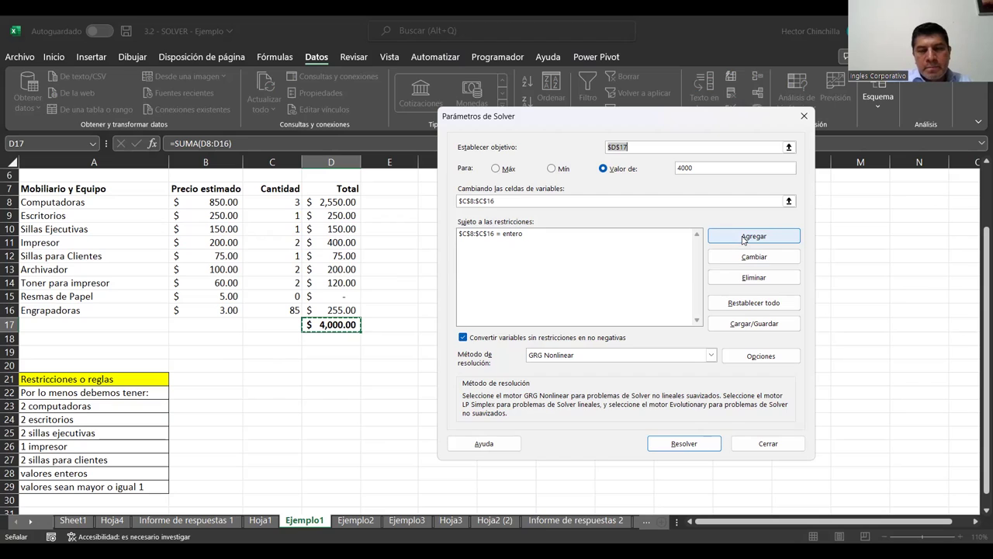
# Add a Solver constraint setting computers quantity $C$8 = 2
pyautogui.click(743, 240)
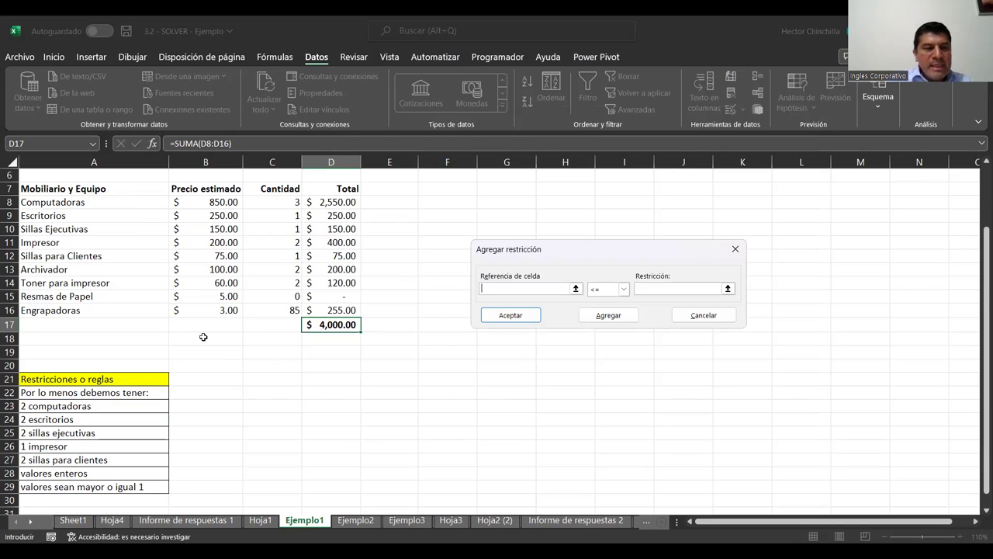
pyautogui.click(259, 204)
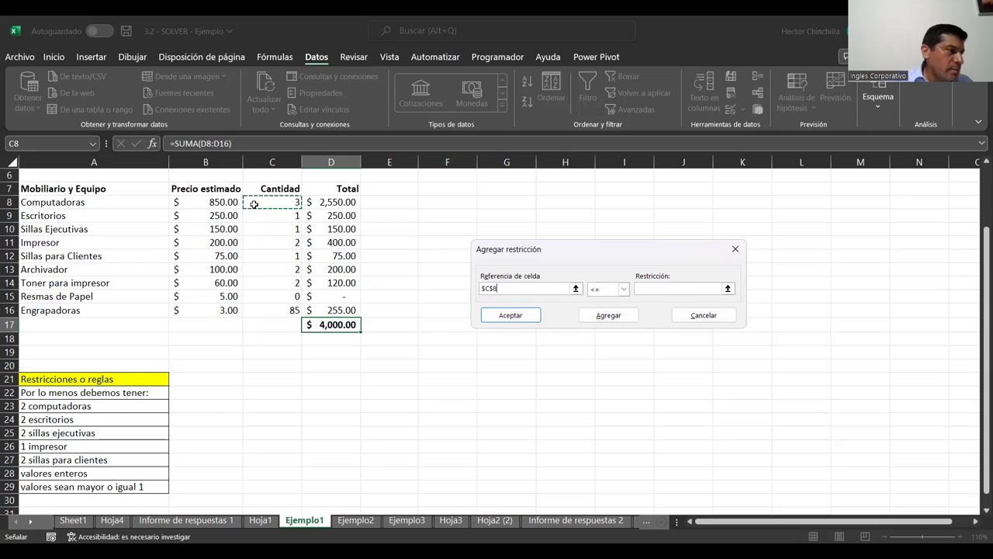
pyautogui.click(622, 289)
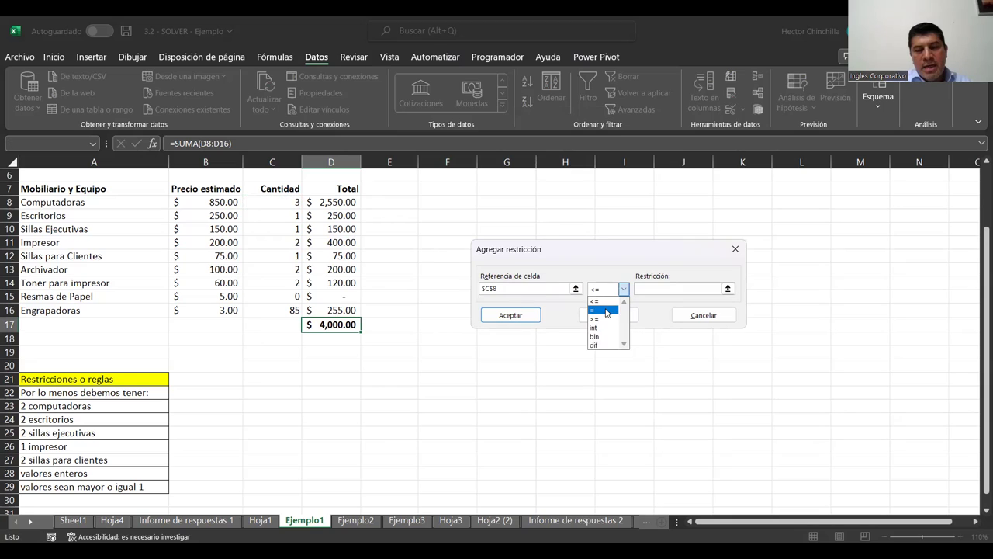
pyautogui.click(607, 311)
pyautogui.click(644, 287)
pyautogui.write('2')
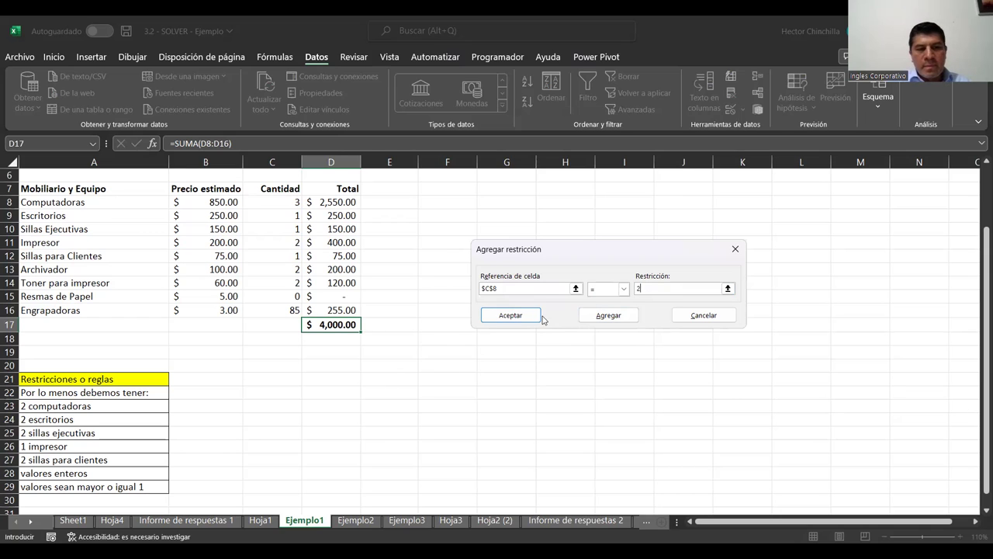
pyautogui.click(607, 316)
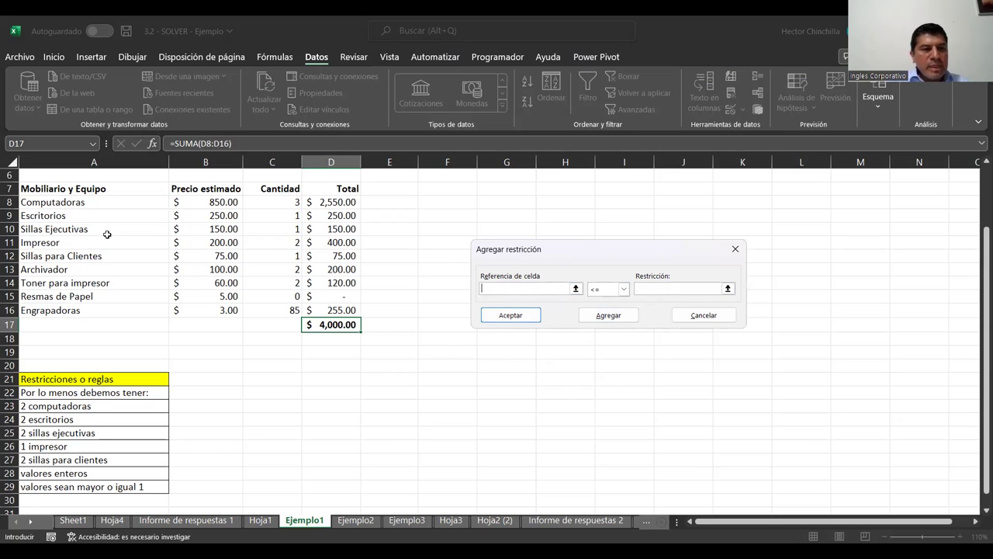
# Add the constraint C9 = 2 for the desks quantity
pyautogui.click(266, 217)
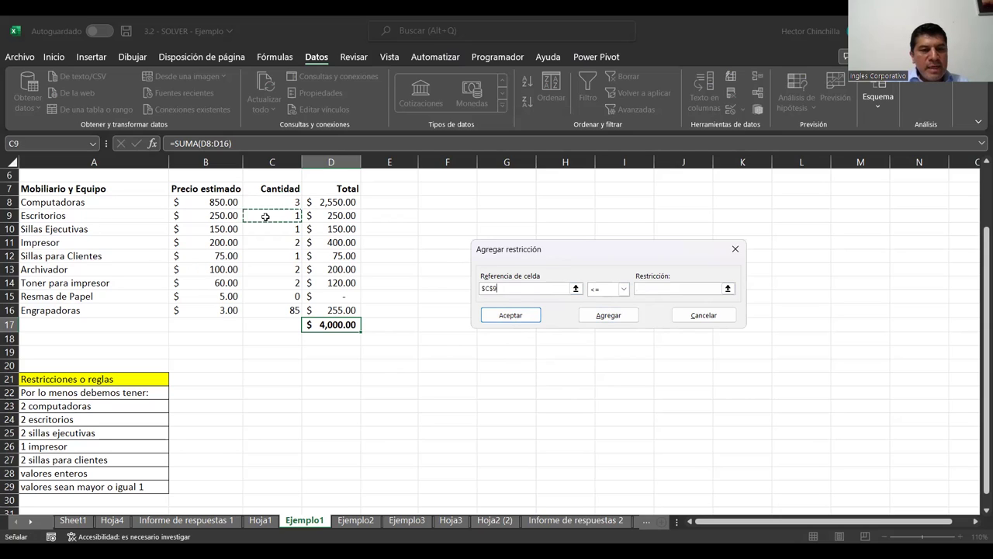
pyautogui.click(623, 291)
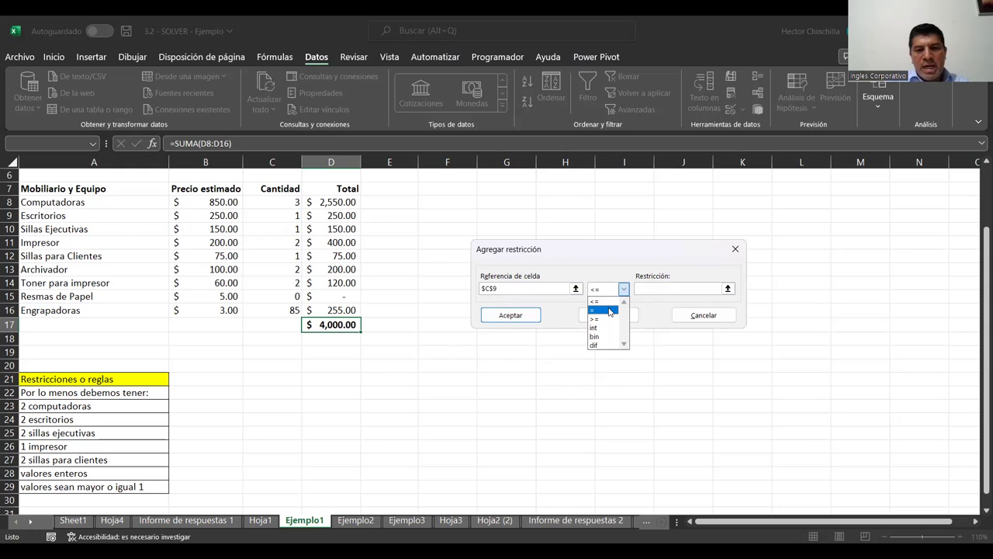
pyautogui.click(610, 310)
pyautogui.click(648, 291)
pyautogui.write('2')
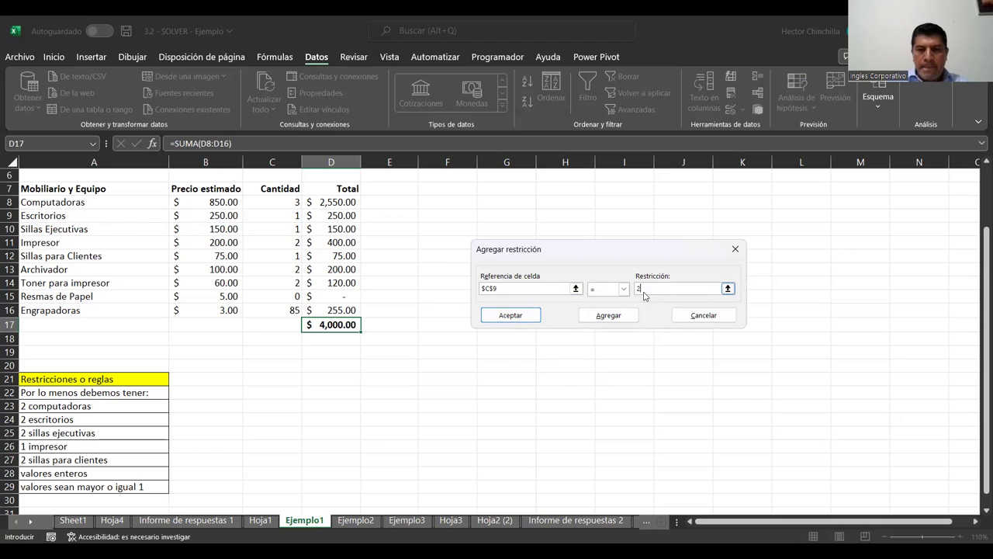
pyautogui.click(600, 321)
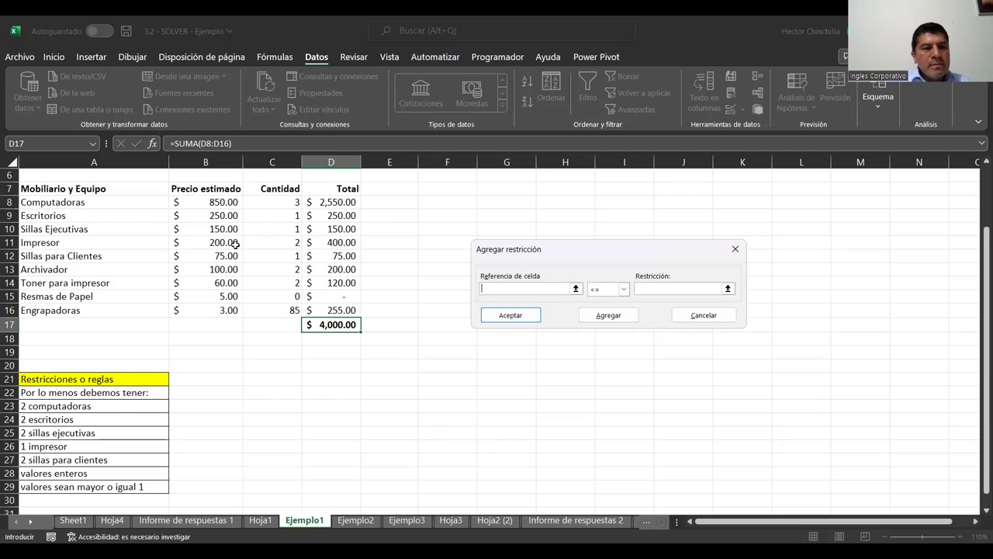
# Add the constraint C10 = 2 for the executive chairs quantity
pyautogui.click(273, 228)
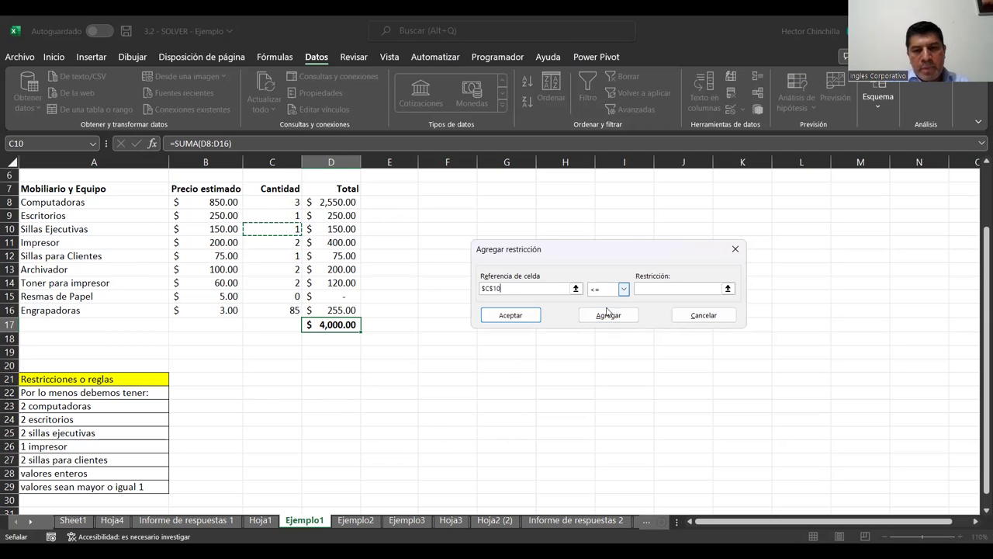
pyautogui.click(624, 289)
pyautogui.click(606, 310)
pyautogui.write('2')
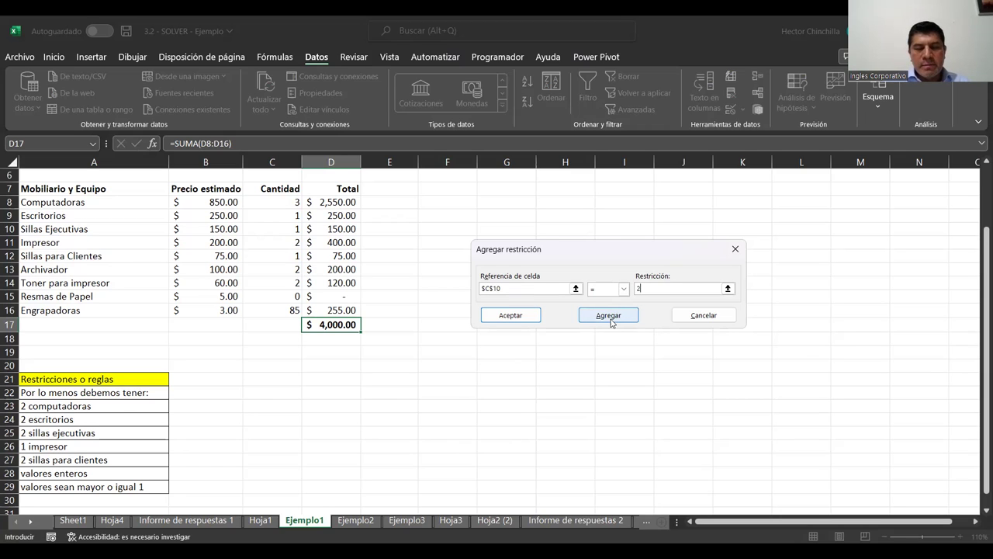
pyautogui.click(610, 317)
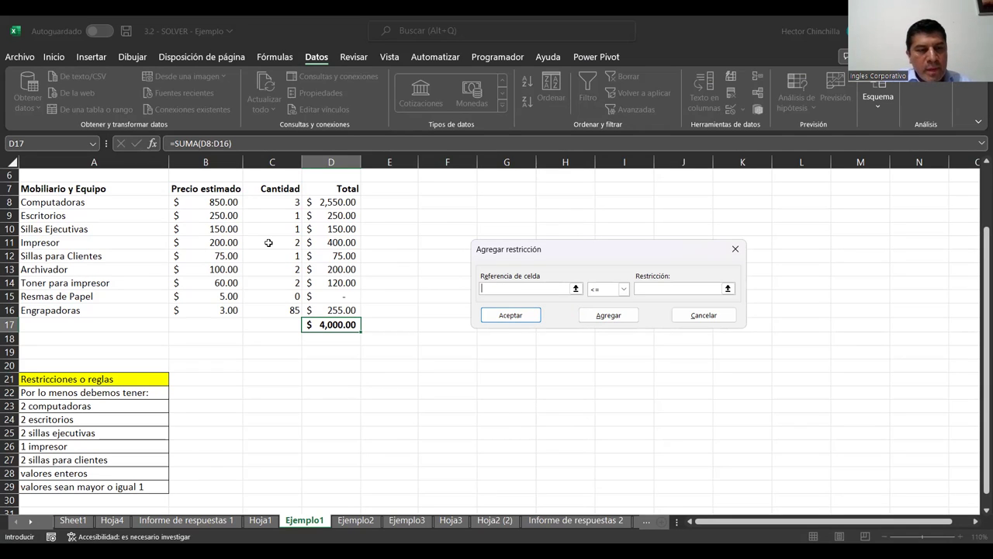
# Add the constraint C11 <= 2 to cap the printer quantity
pyautogui.click(269, 243)
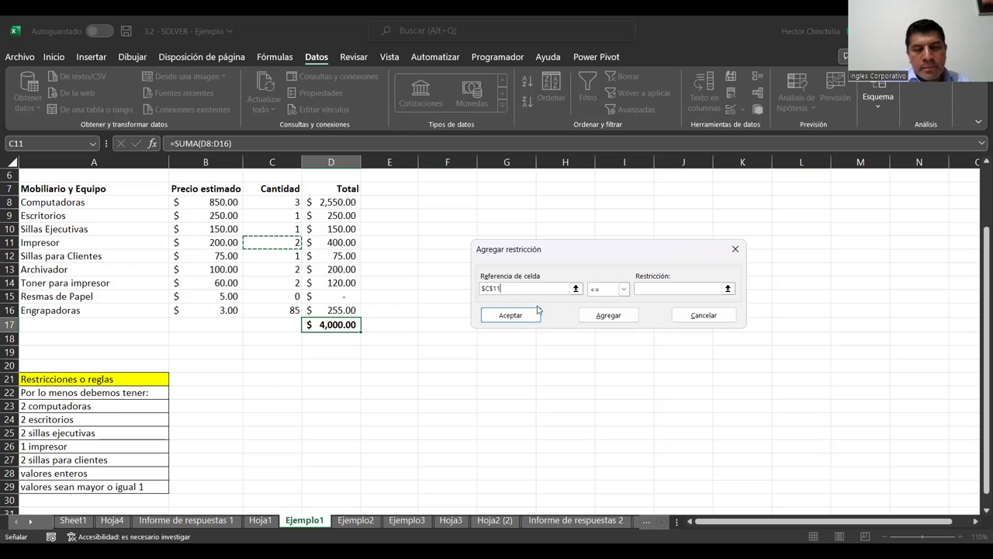
pyautogui.click(641, 291)
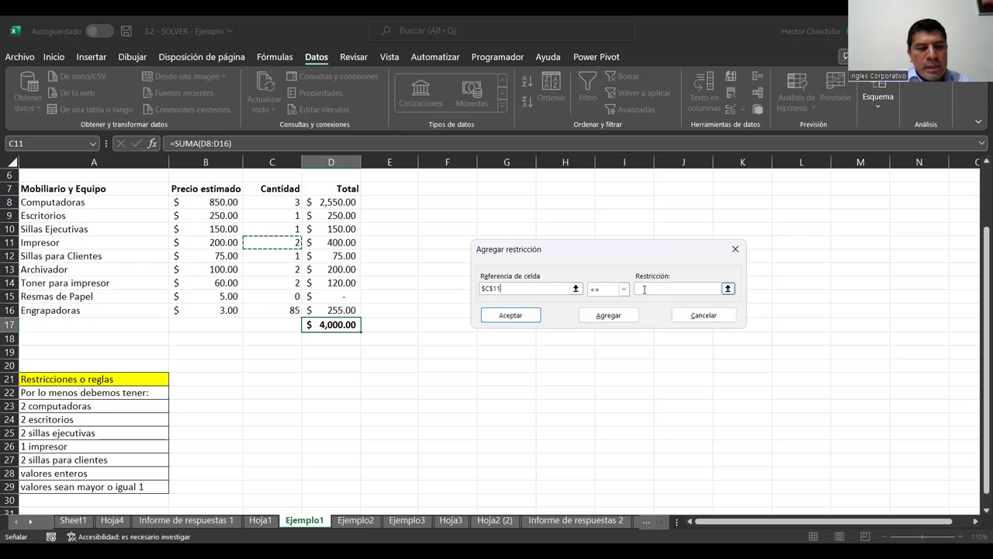
pyautogui.click(643, 292)
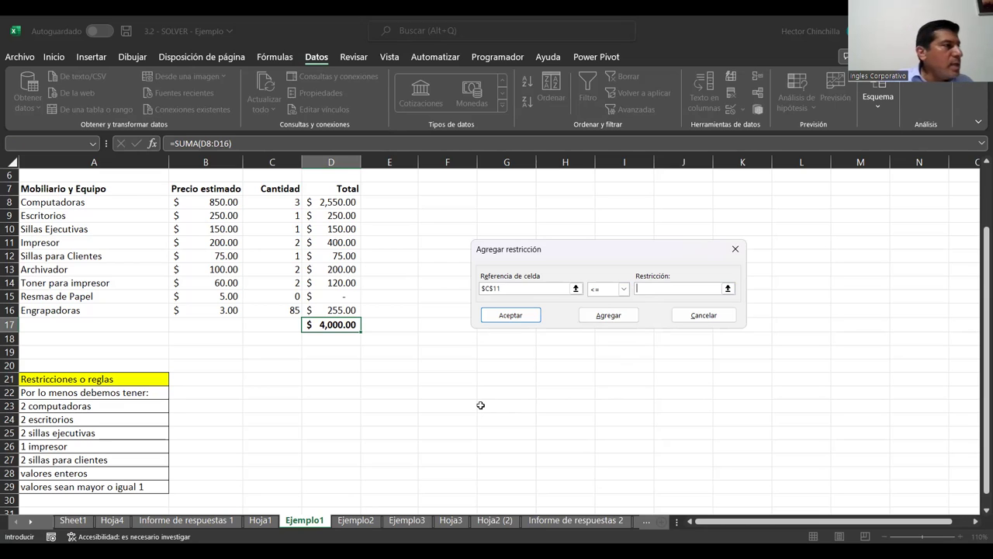
pyautogui.write('2')
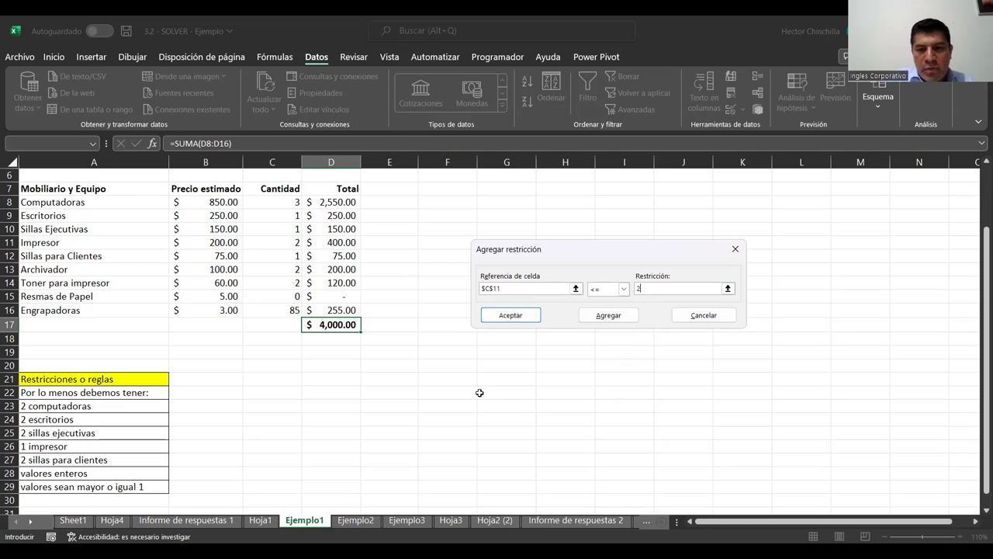
pyautogui.click(606, 317)
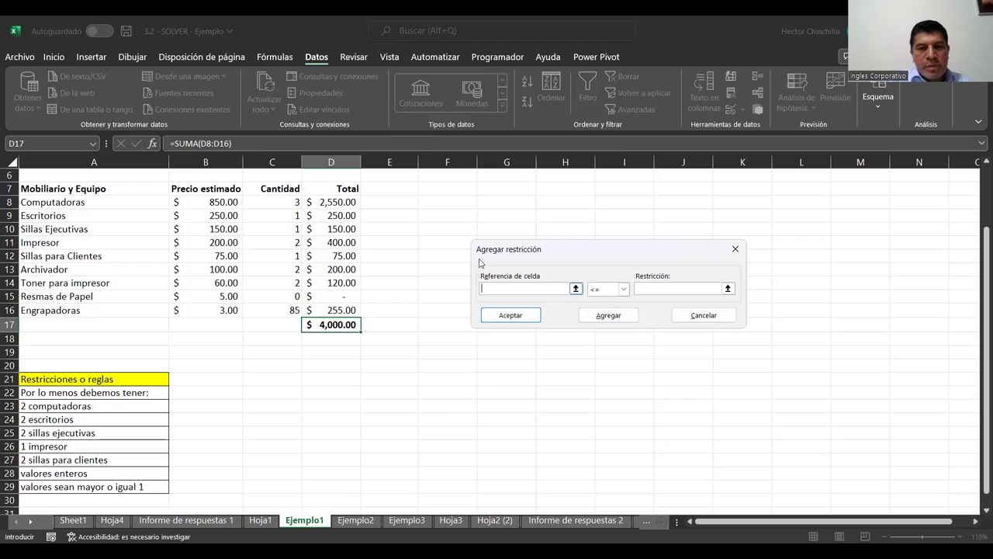
# Replace the mistaken C8:C16 reference and add the constraint C13:C16 >= 1
pyautogui.click(269, 203)
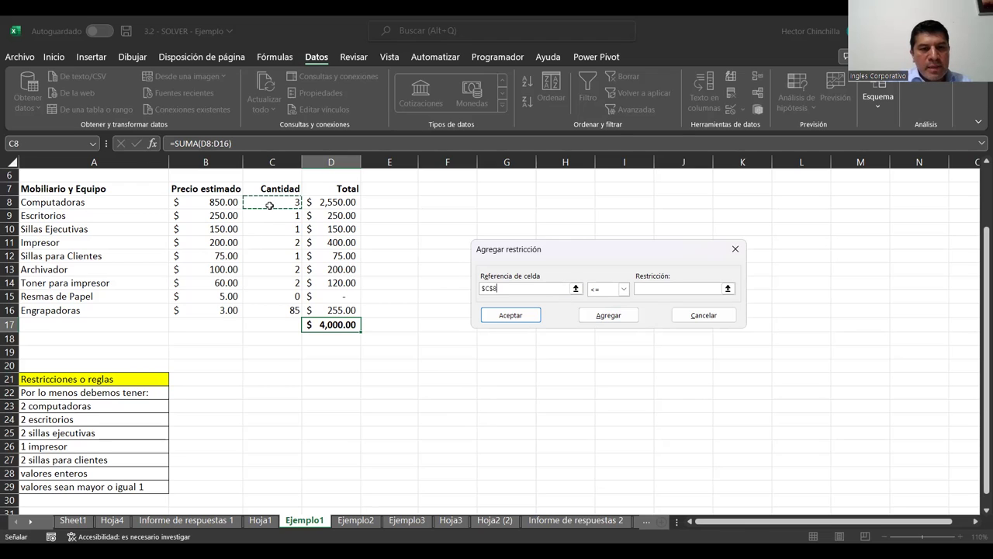
pyautogui.moveTo(270, 203); pyautogui.dragTo(273, 221)
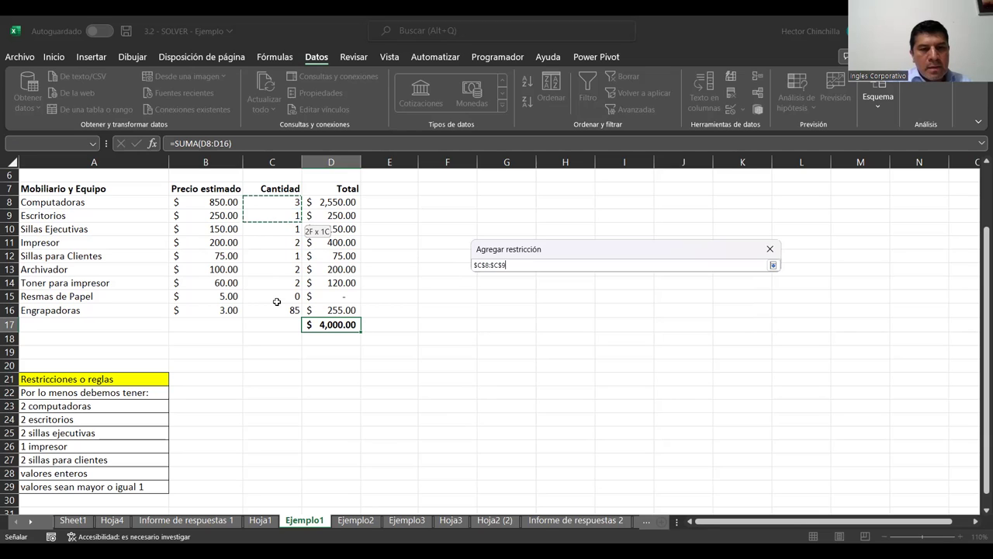
pyautogui.moveTo(342, 304); pyautogui.dragTo(272, 309)
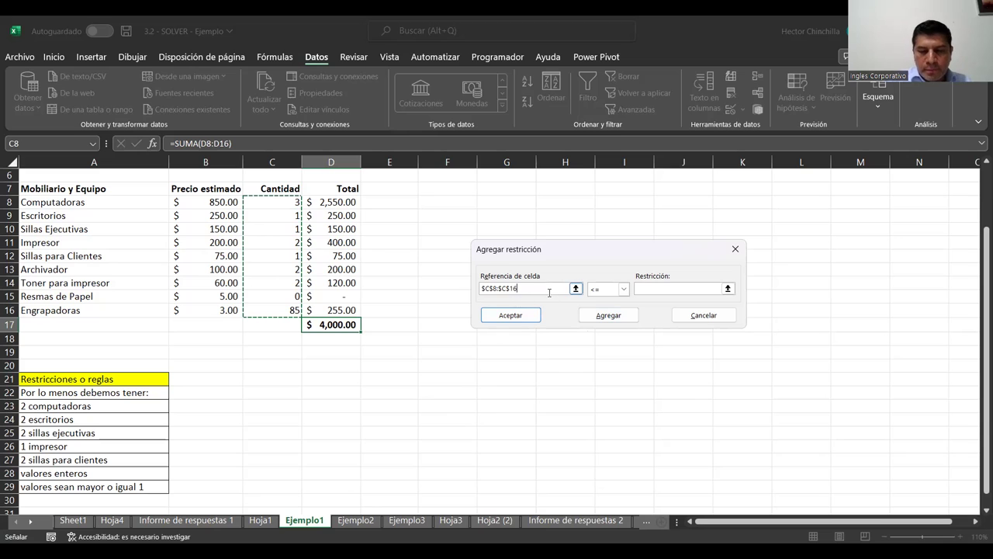
pyautogui.click(525, 288)
pyautogui.press('BackSpace')
pyautogui.press('BackSpace')
pyautogui.press('BackSpace')
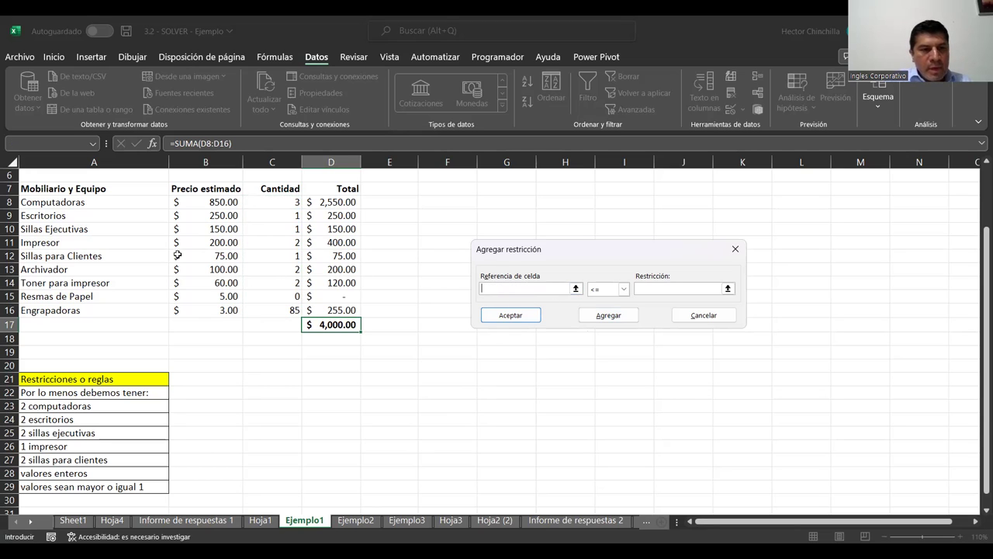
pyautogui.click(258, 270)
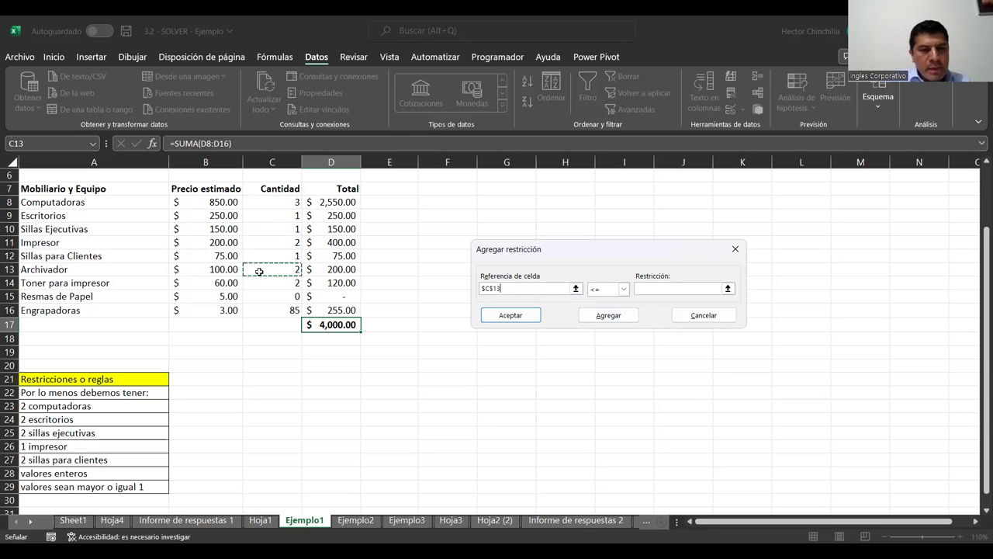
pyautogui.keyDown('shift'); pyautogui.click(264, 305); pyautogui.keyUp('shift')
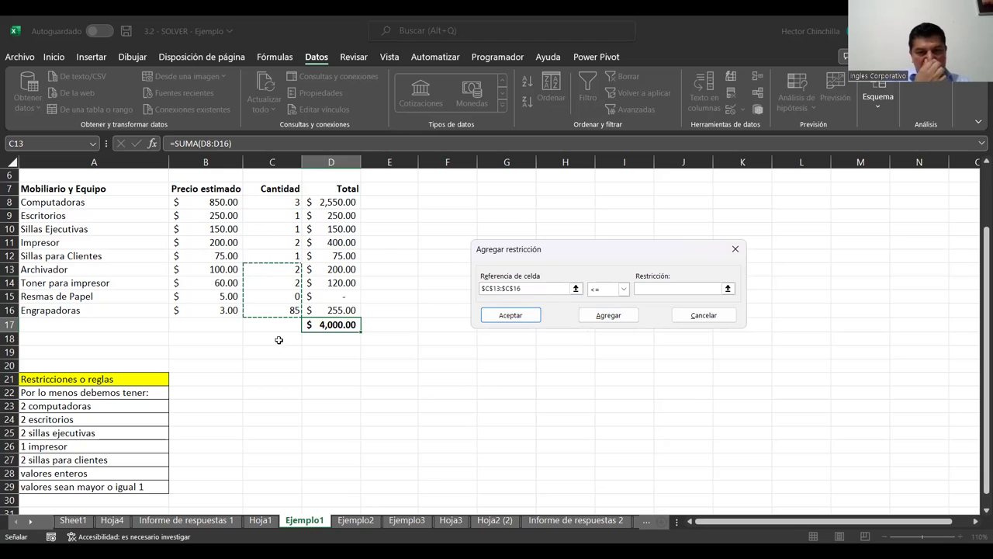
pyautogui.click(623, 290)
pyautogui.press('Tab')
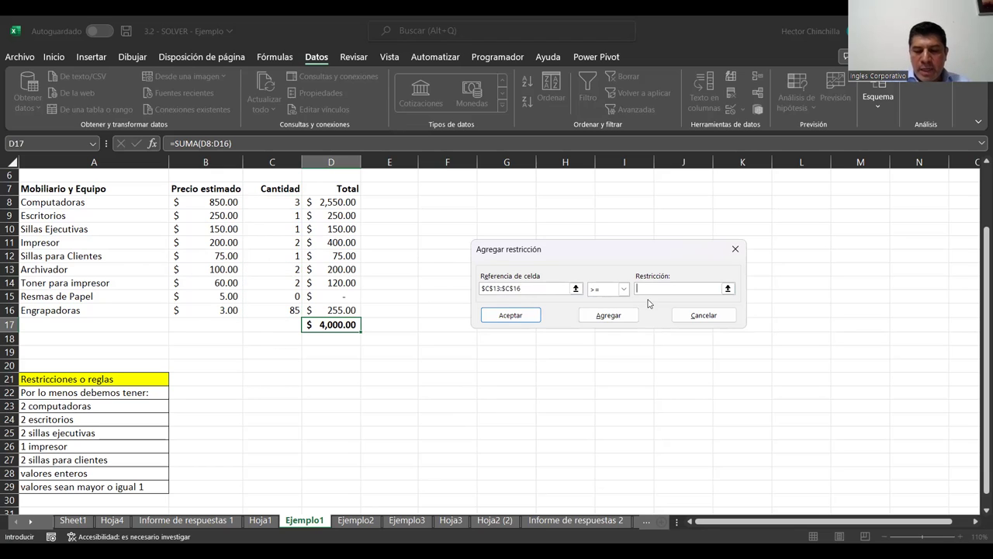
pyautogui.write('1')
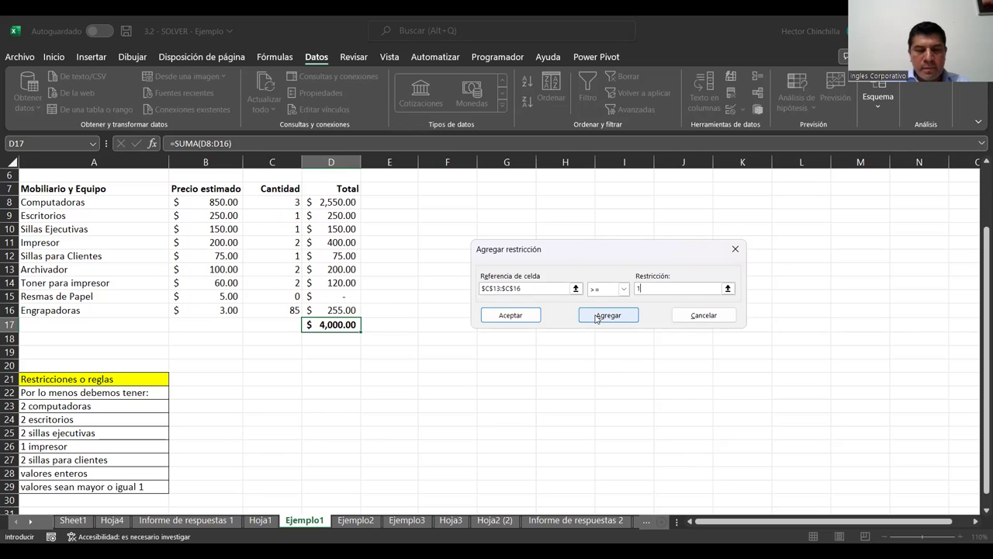
pyautogui.click(596, 317)
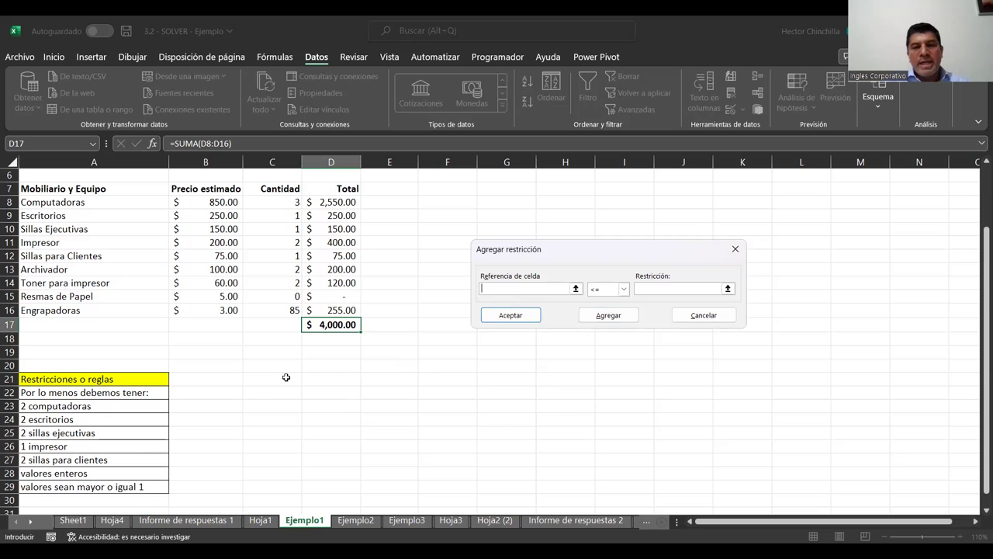
# Close Agregar restricción to review all six constraints in Parámetros de Solver
pyautogui.click(687, 317)
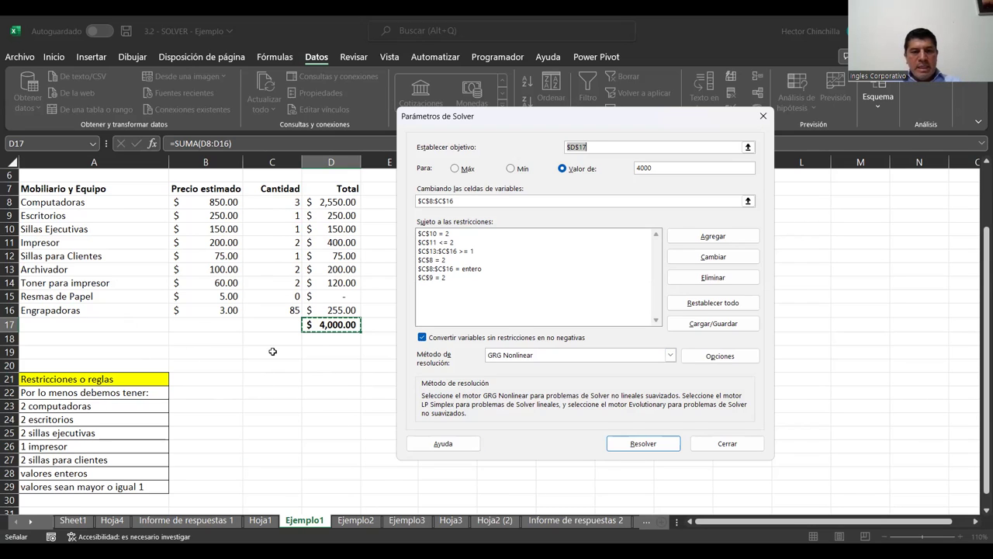
# Solve, keep the $4,000.00 solution in D17, and reopen Parámetros de Solver
pyautogui.click(647, 448)
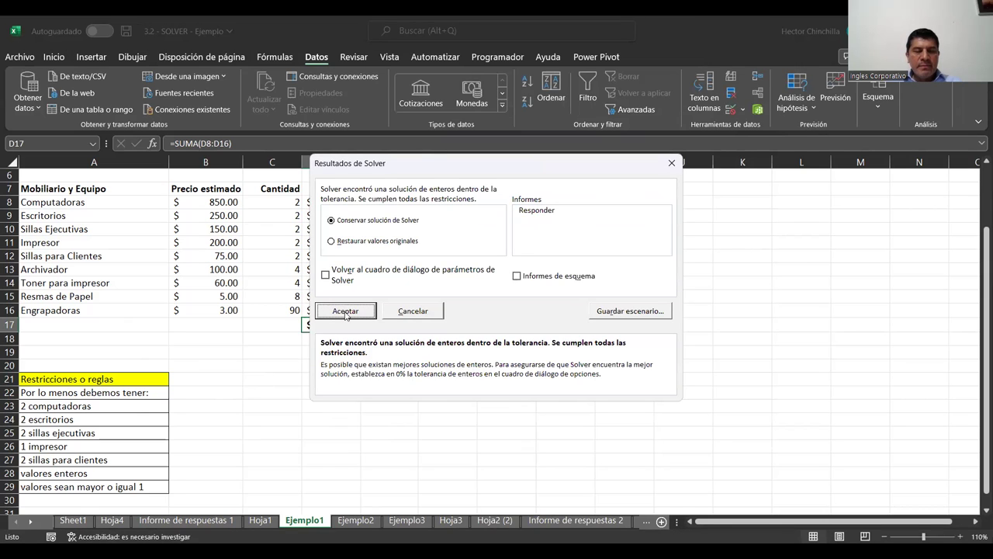
pyautogui.click(346, 314)
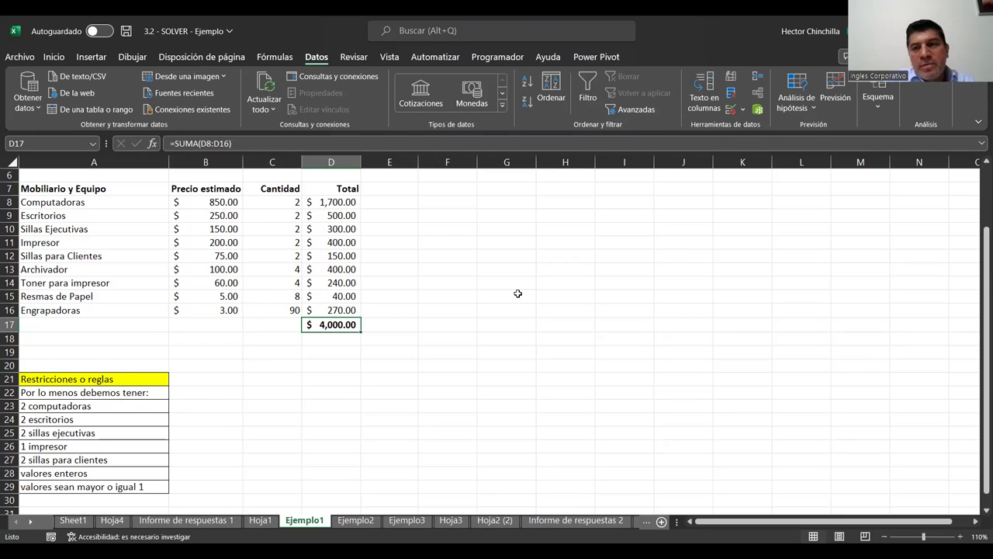
pyautogui.click(924, 83)
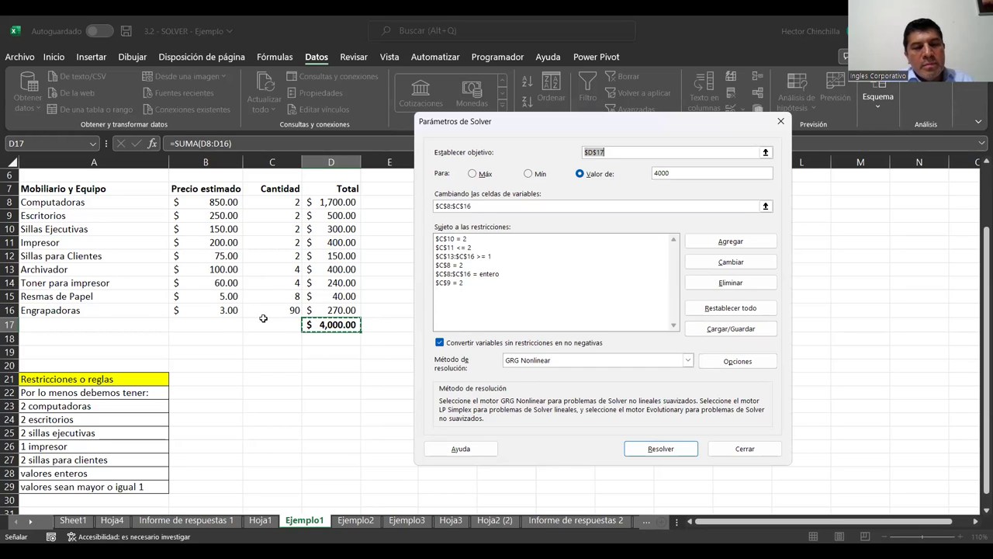
# Add the limit C16 <= 5 for Engrapadoras and re-run Solver
pyautogui.click(723, 243)
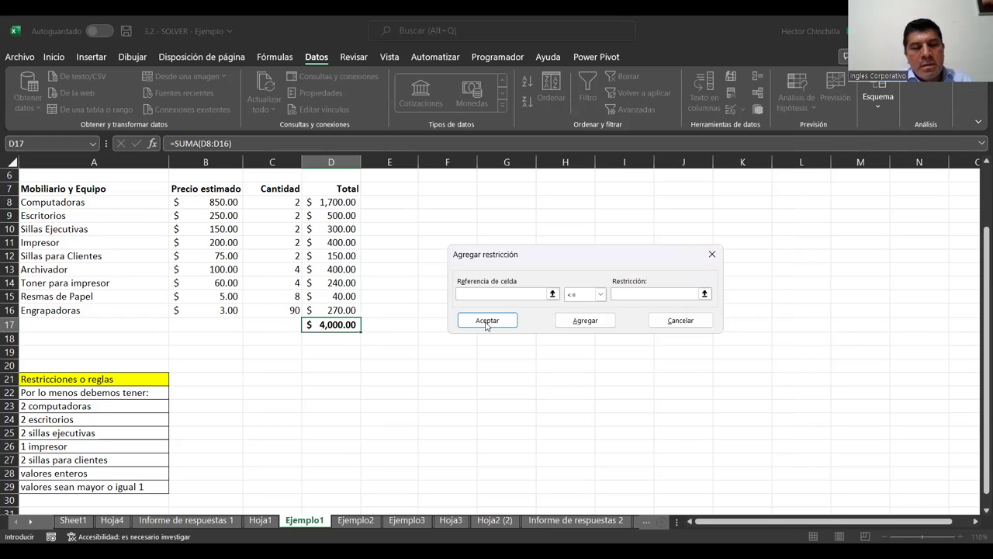
pyautogui.click(269, 312)
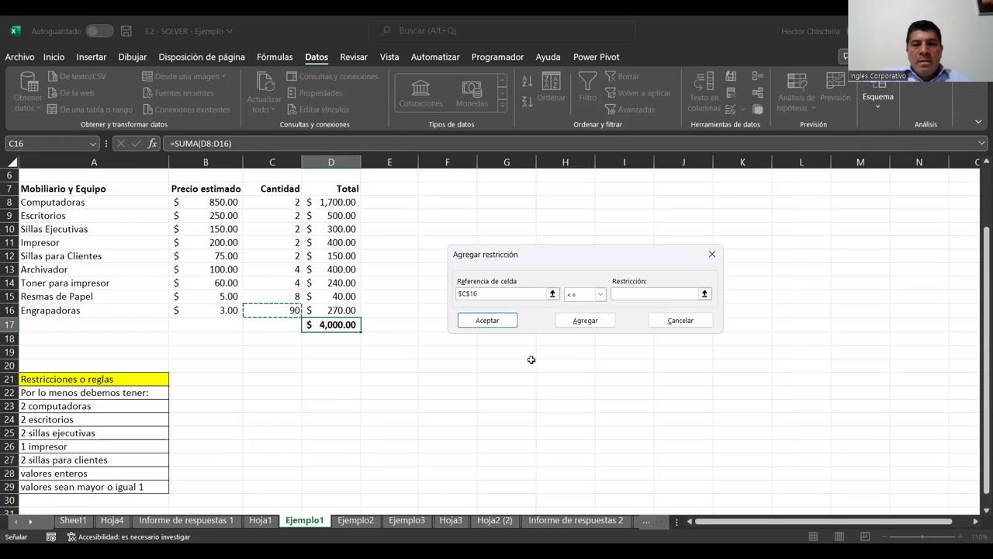
pyautogui.click(622, 294)
pyautogui.write('10')
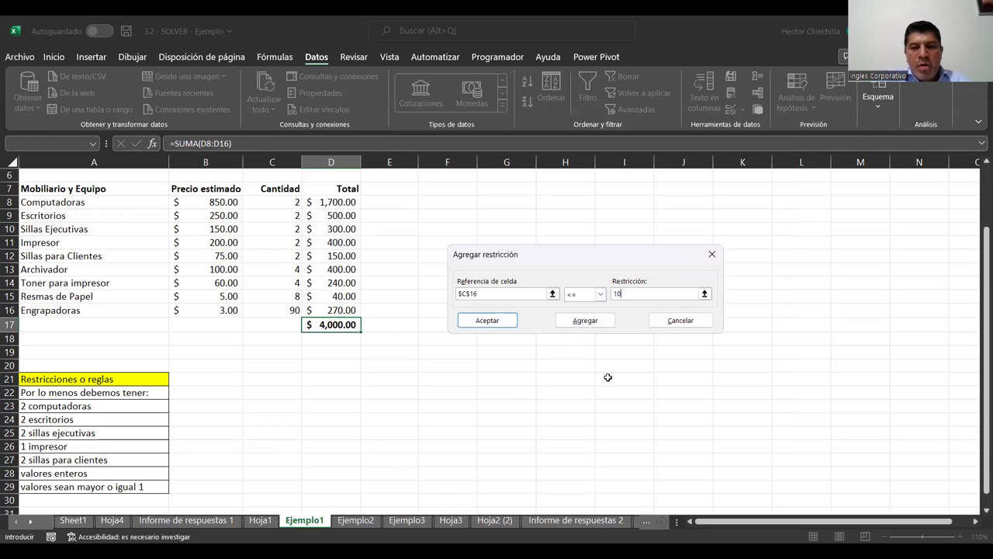
pyautogui.press('BackSpace')
pyautogui.press('BackSpace')
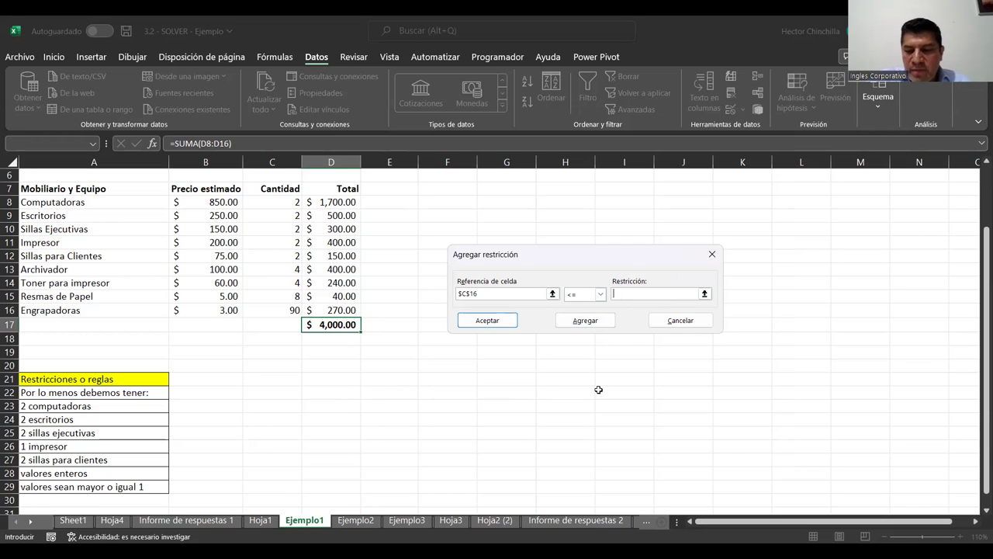
pyautogui.write('5')
pyautogui.click(575, 322)
pyautogui.click(665, 326)
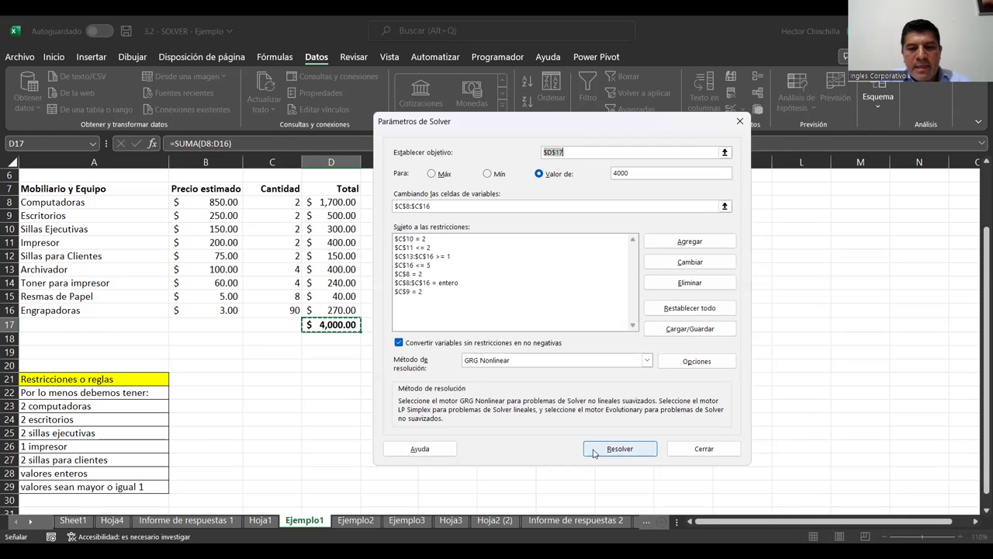
pyautogui.click(594, 450)
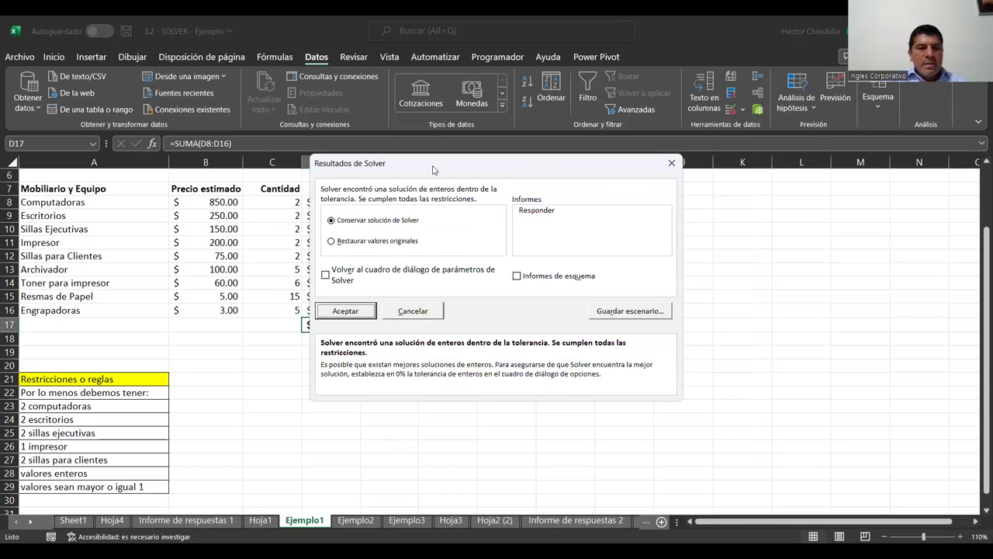
# Keep the solution (Archivador 5, Toner 6, Resmas 15, Engrapadoras 5) with an outlined answer report
pyautogui.moveTo(433, 169); pyautogui.dragTo(564, 167)
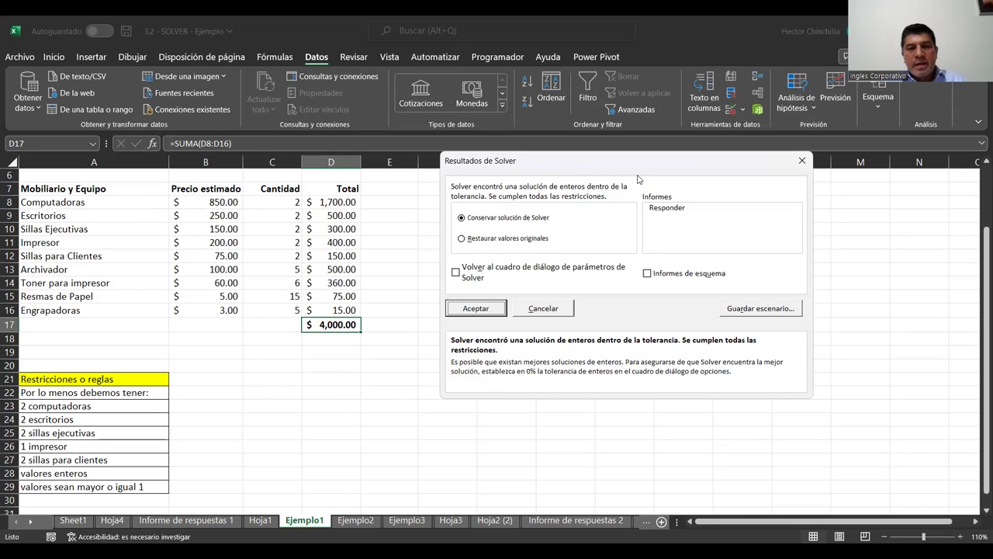
pyautogui.moveTo(638, 180); pyautogui.dragTo(650, 213)
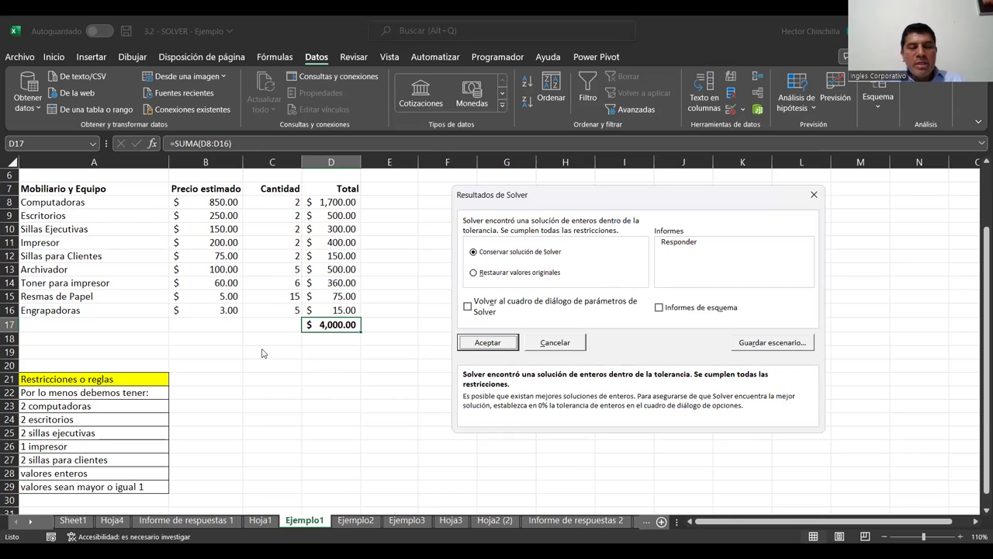
pyautogui.click(675, 243)
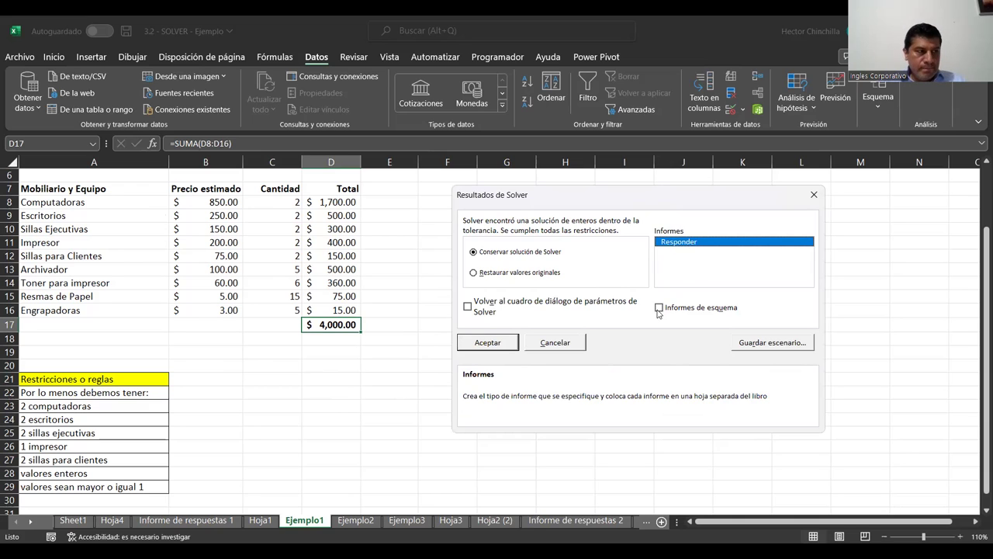
pyautogui.click(658, 309)
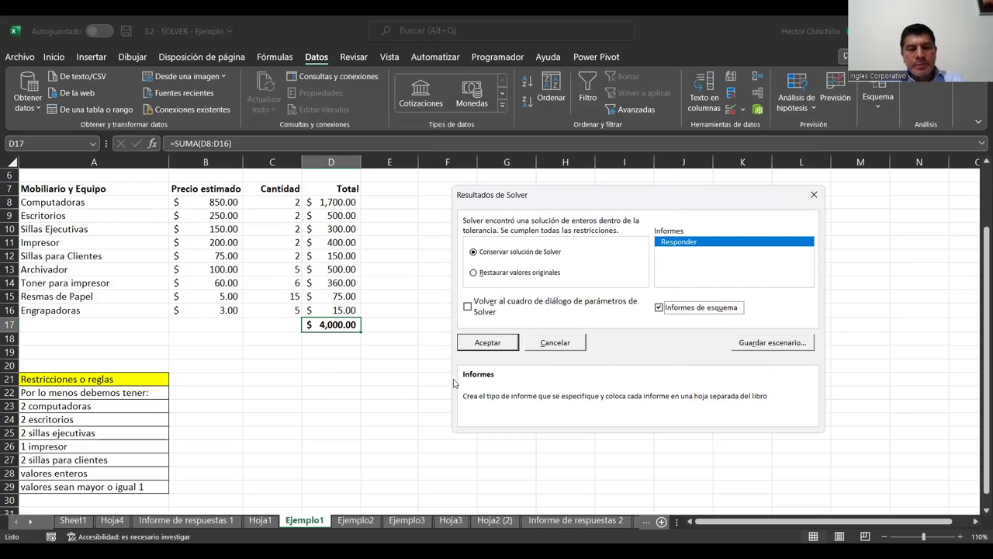
pyautogui.click(487, 344)
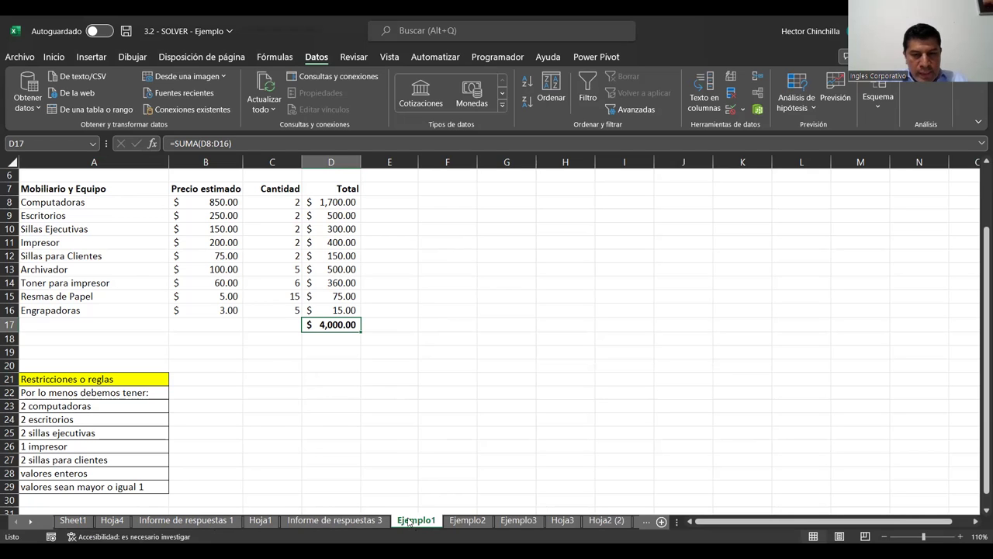
# Switch to the Informe de respuestas 3 sheet and look over the report
pyautogui.click(337, 521)
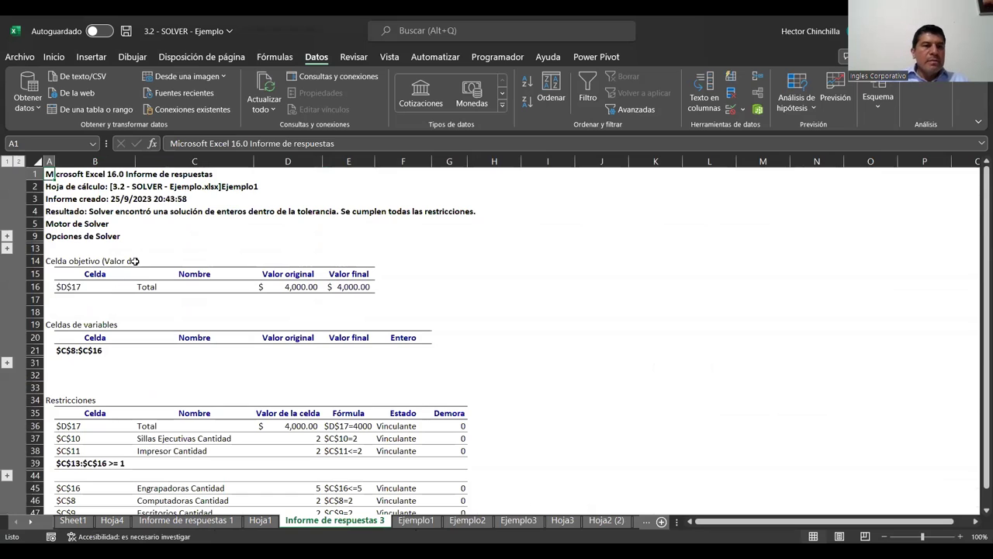
pyautogui.scroll(-1, 156, 255)
pyautogui.scroll(-1, 160, 259)
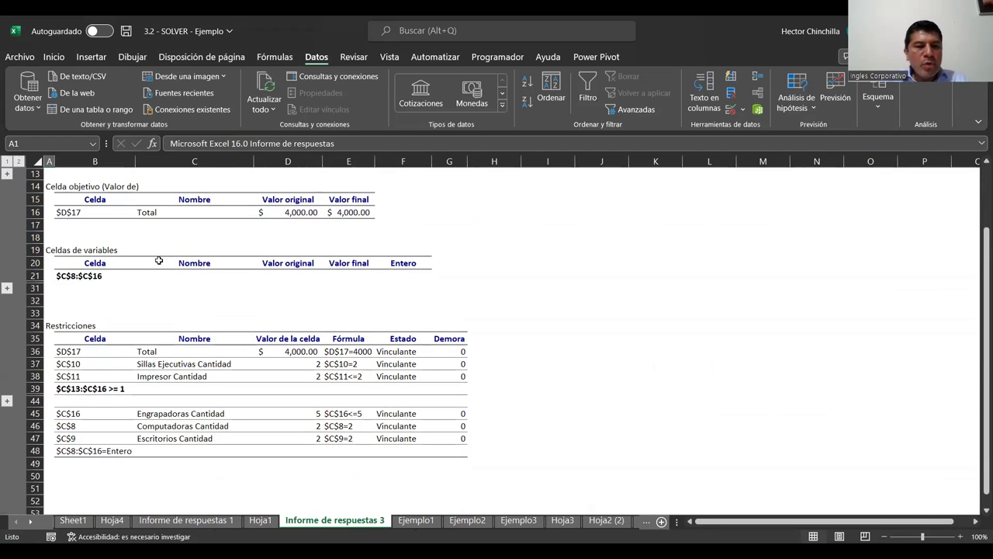
pyautogui.scroll(3, 163, 315)
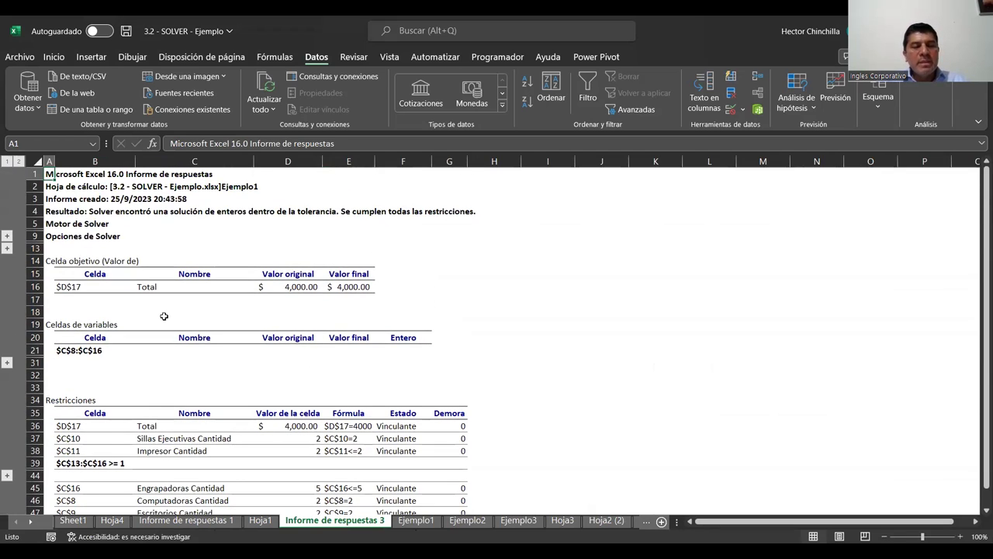
pyautogui.scroll(-1, 164, 315)
pyautogui.scroll(-1, 163, 315)
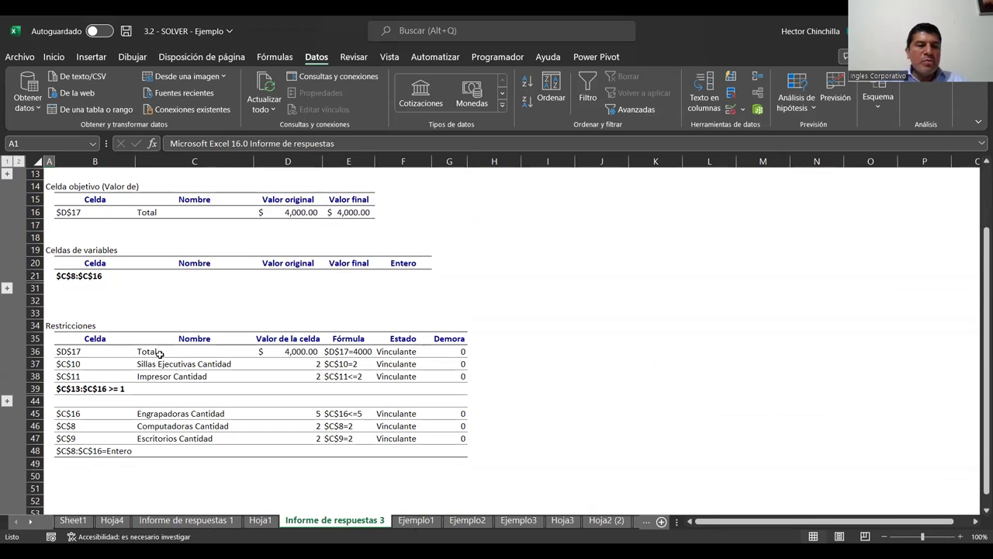
pyautogui.scroll(2, 159, 354)
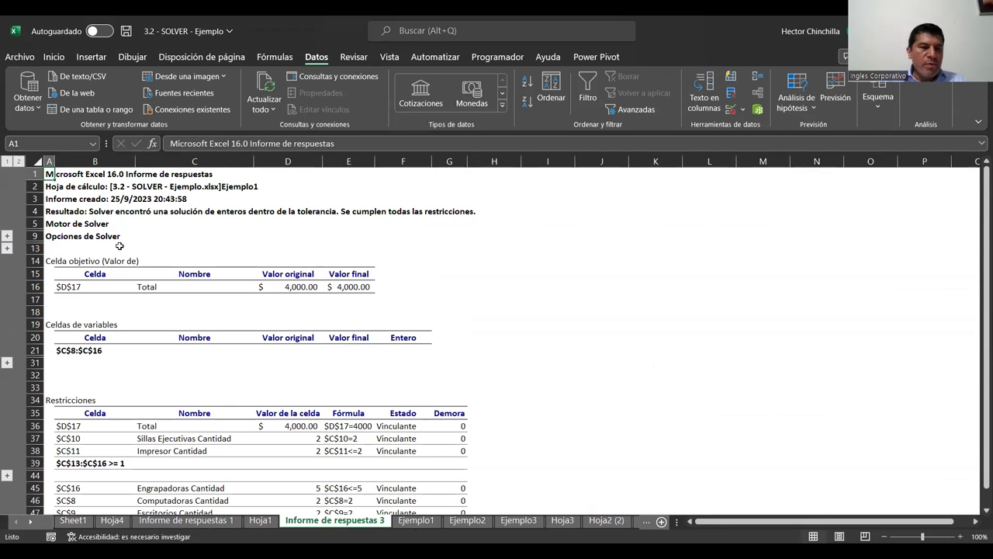
# Expand the Motor de Solver and Opciones de Solver sections of the report
pyautogui.click(7, 236)
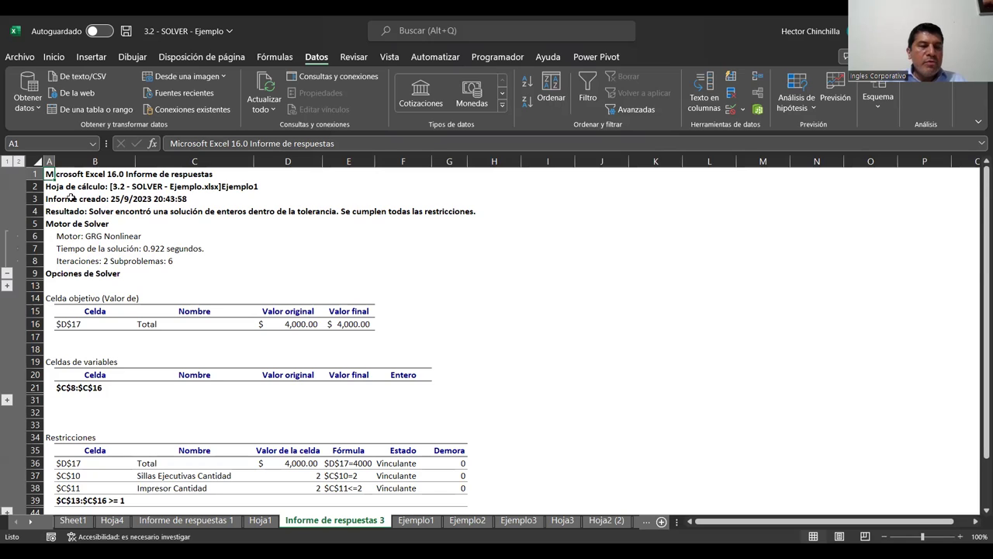
pyautogui.click(7, 286)
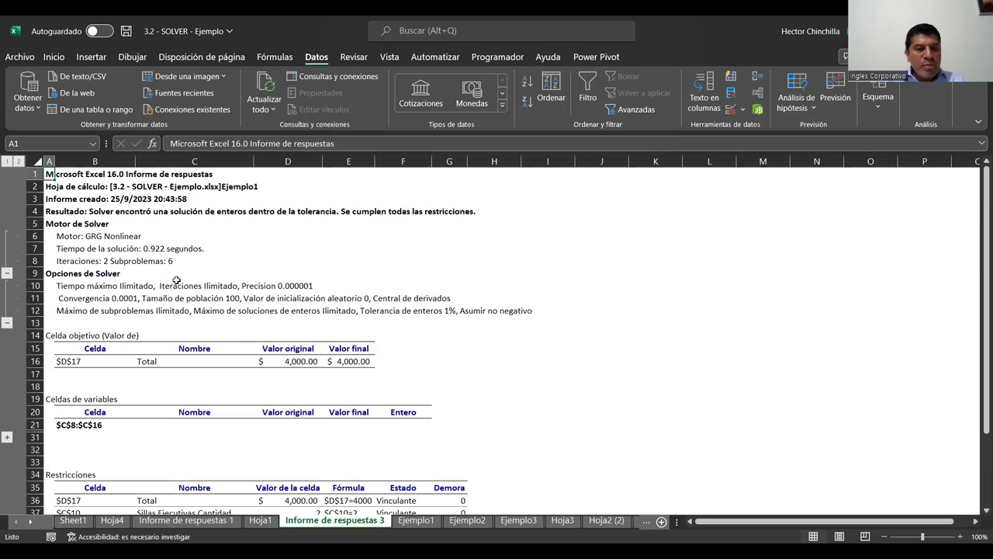
pyautogui.scroll(-1, 155, 294)
pyautogui.scroll(-1, 146, 288)
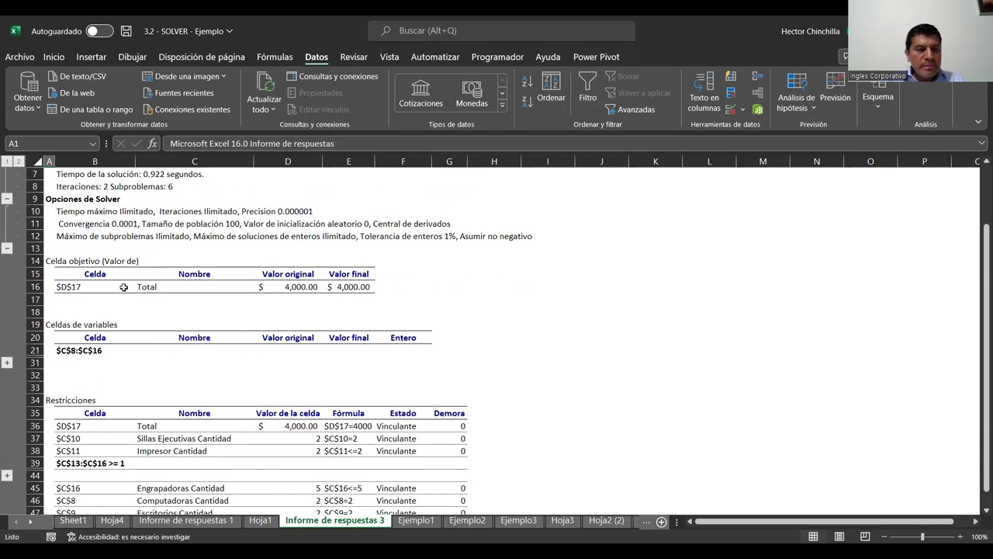
pyautogui.scroll(-1, 123, 287)
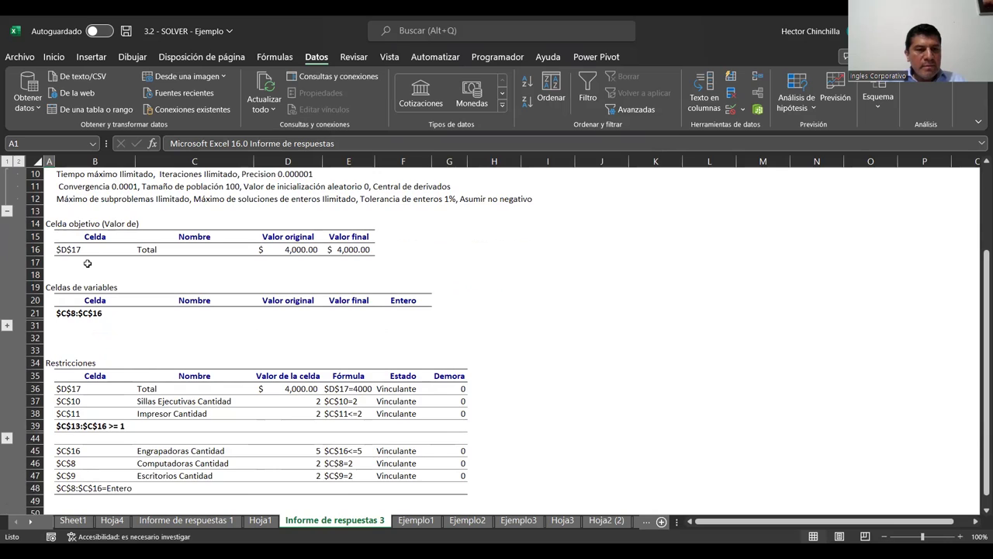
pyautogui.scroll(-1, 87, 264)
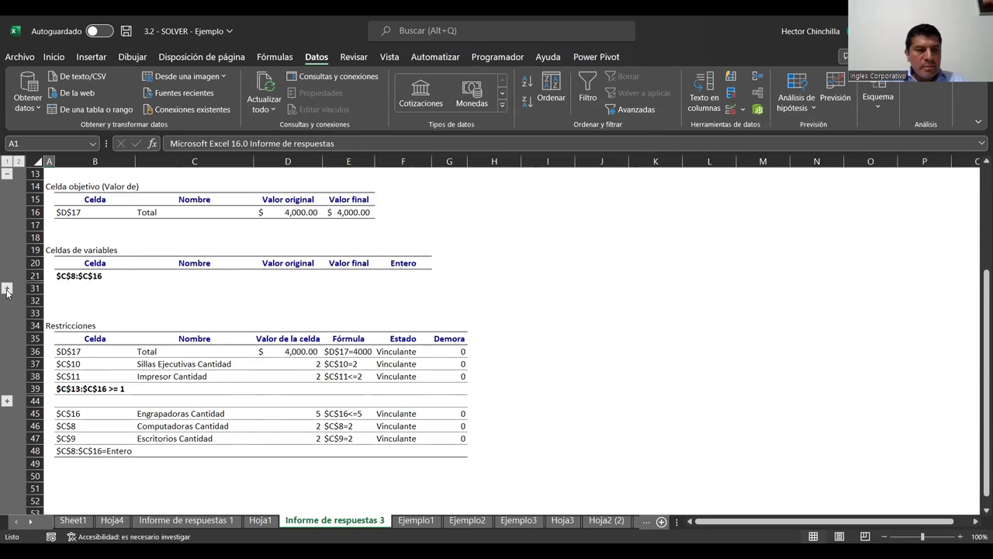
pyautogui.click(7, 288)
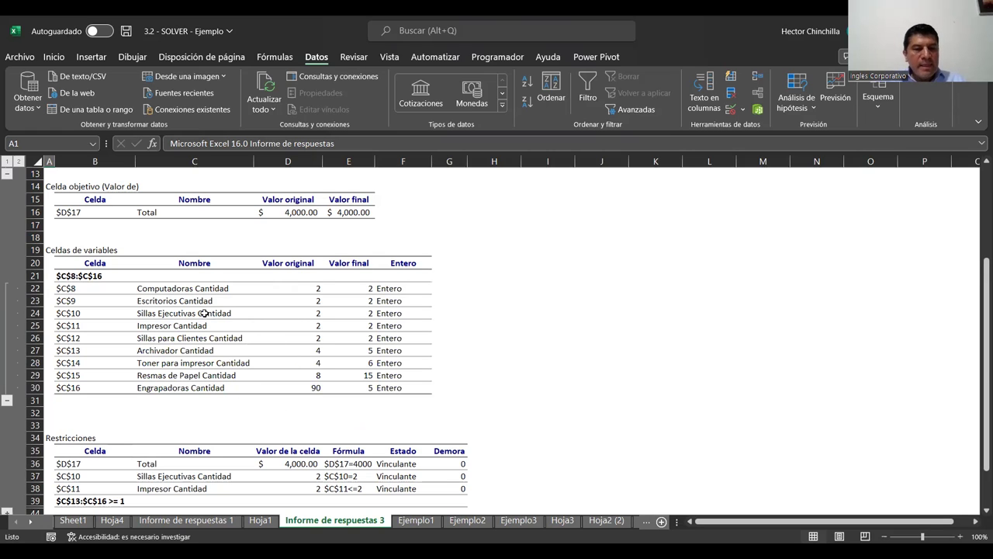
pyautogui.scroll(-1, 237, 339)
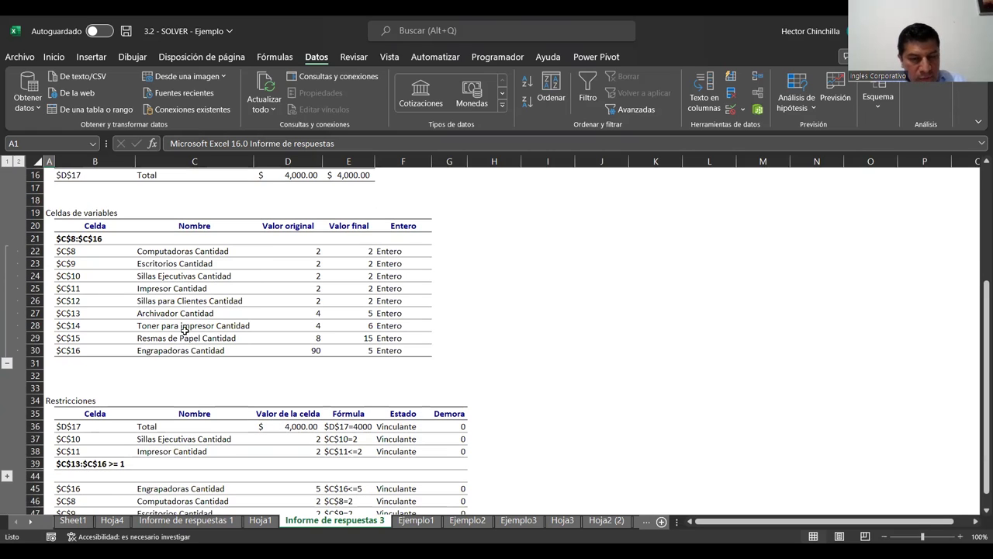
pyautogui.scroll(-2, 214, 335)
pyautogui.scroll(-2, 216, 337)
pyautogui.scroll(1, 219, 339)
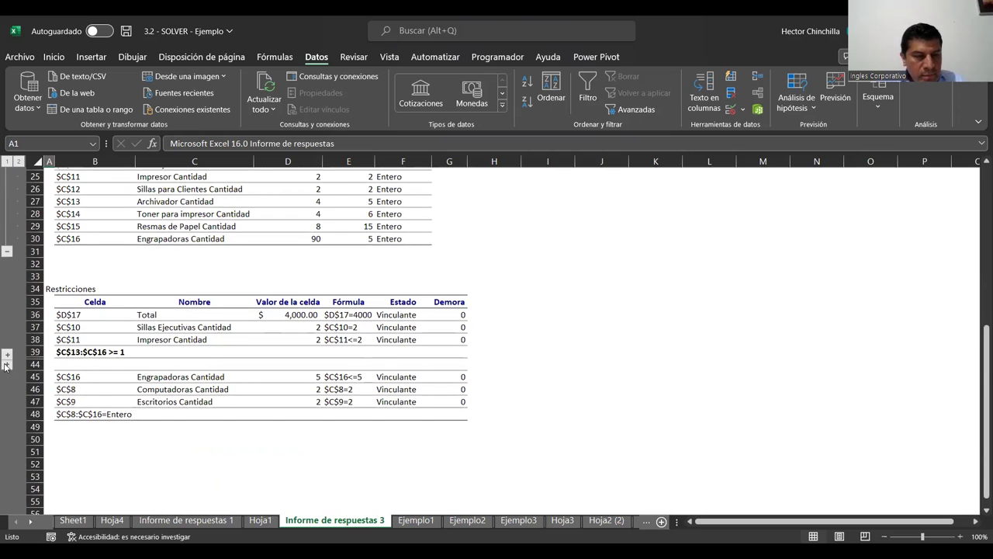
pyautogui.click(7, 364)
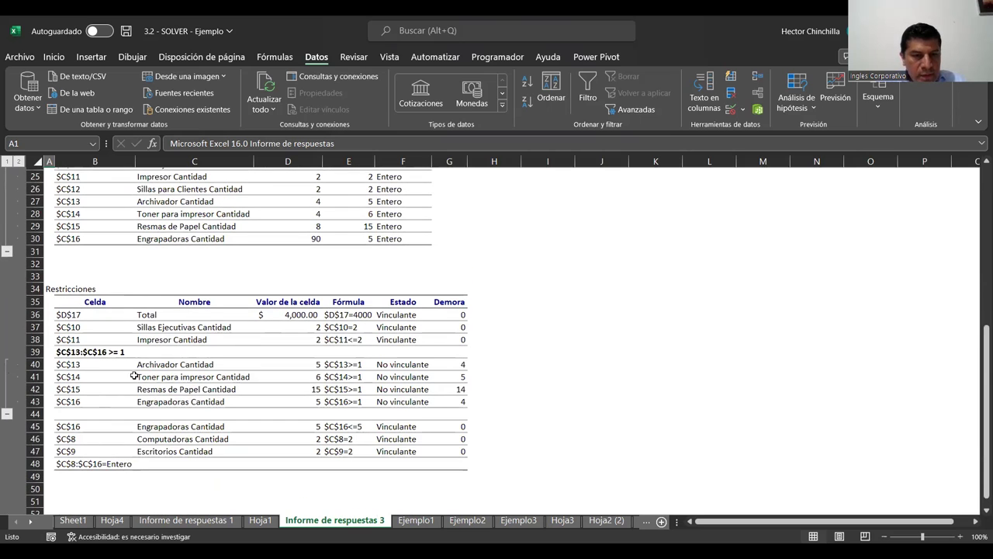
pyautogui.scroll(2, 117, 355)
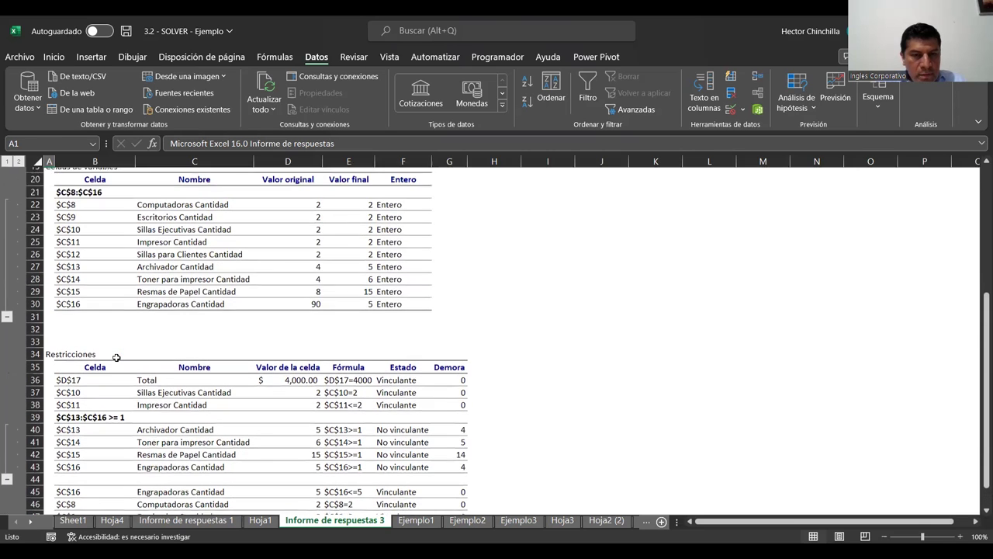
pyautogui.scroll(-3, 117, 357)
pyautogui.scroll(-2, 117, 357)
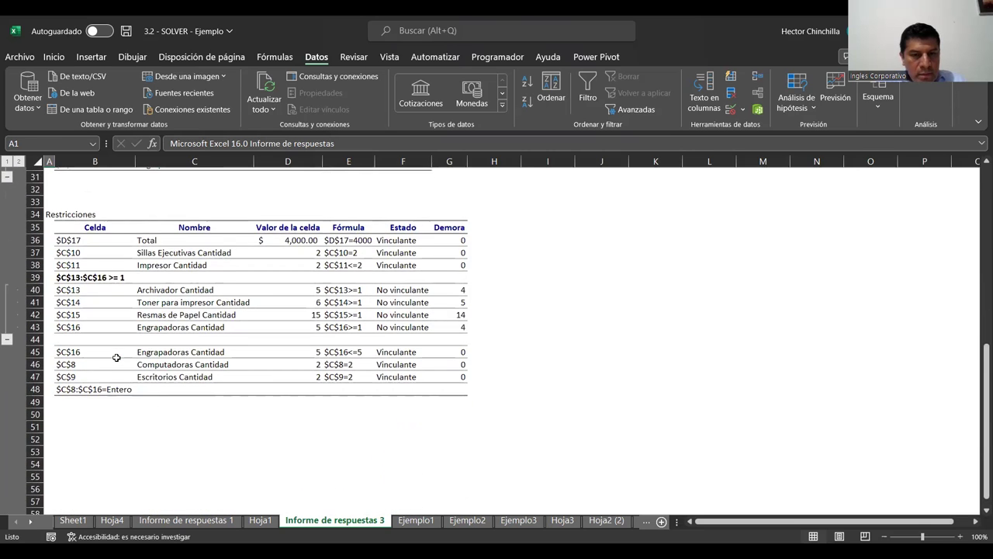
pyautogui.scroll(1, 120, 339)
pyautogui.scroll(-2, 120, 339)
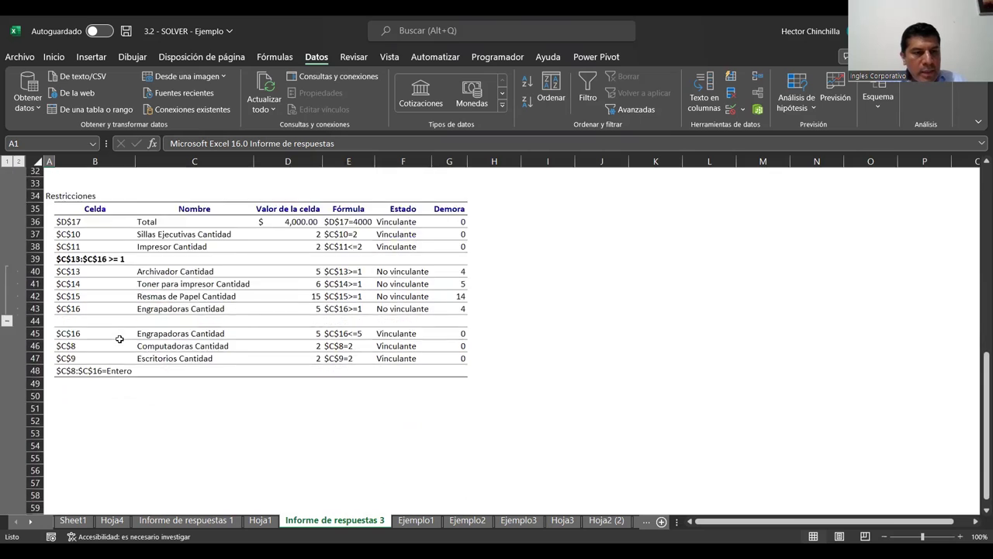
pyautogui.scroll(1, 120, 339)
pyautogui.scroll(1, 120, 339)
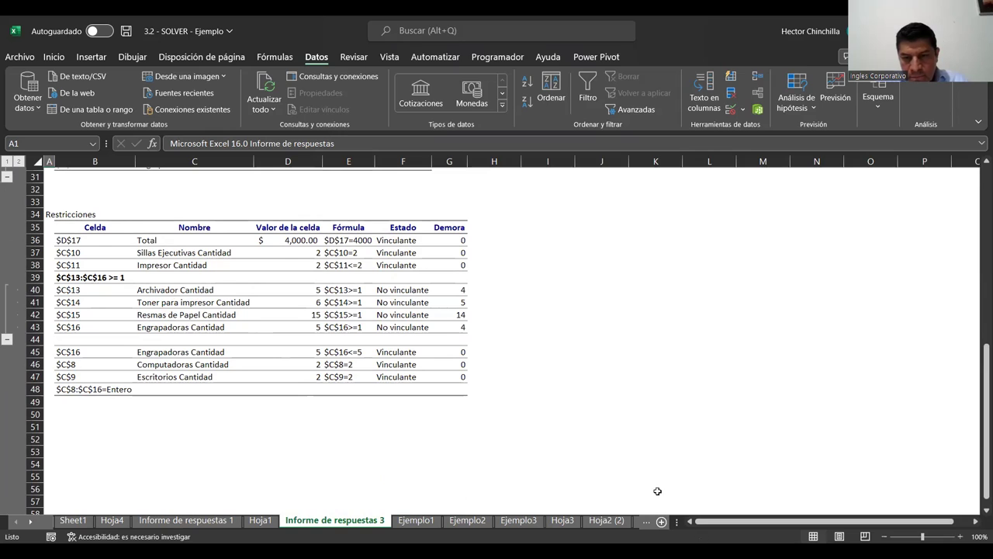
pyautogui.scroll(-1, 29, 525)
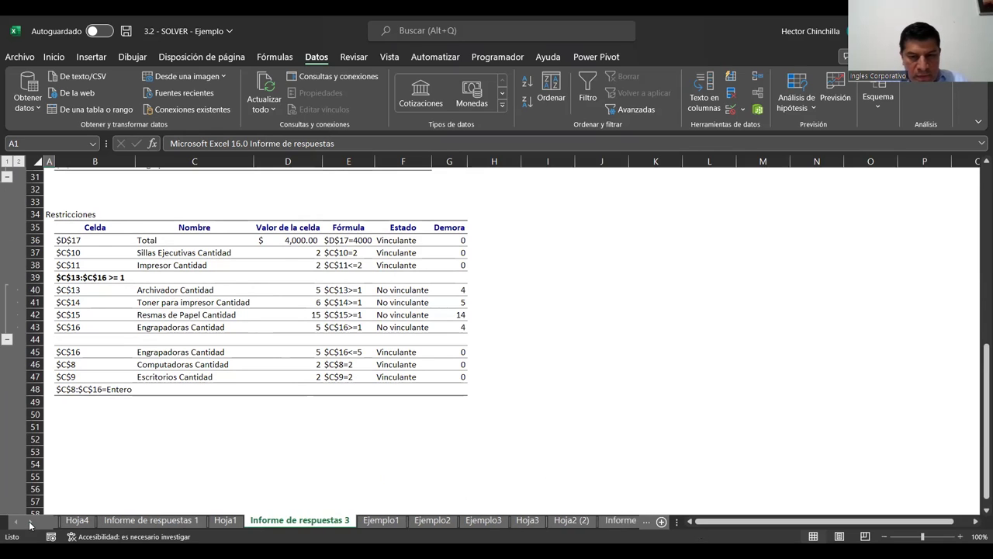
pyautogui.scroll(-1, 30, 525)
pyautogui.scroll(-1, 30, 525)
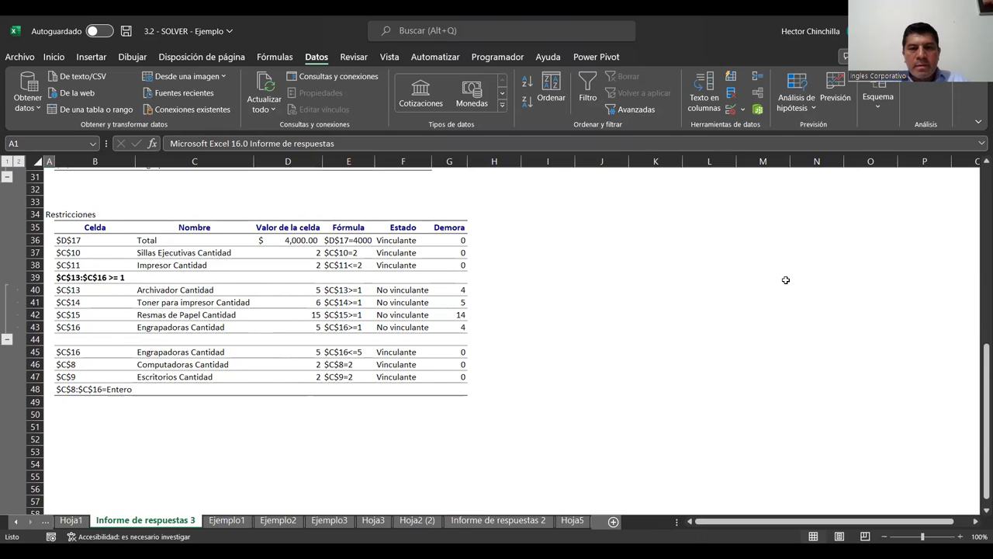
pyautogui.click(500, 520)
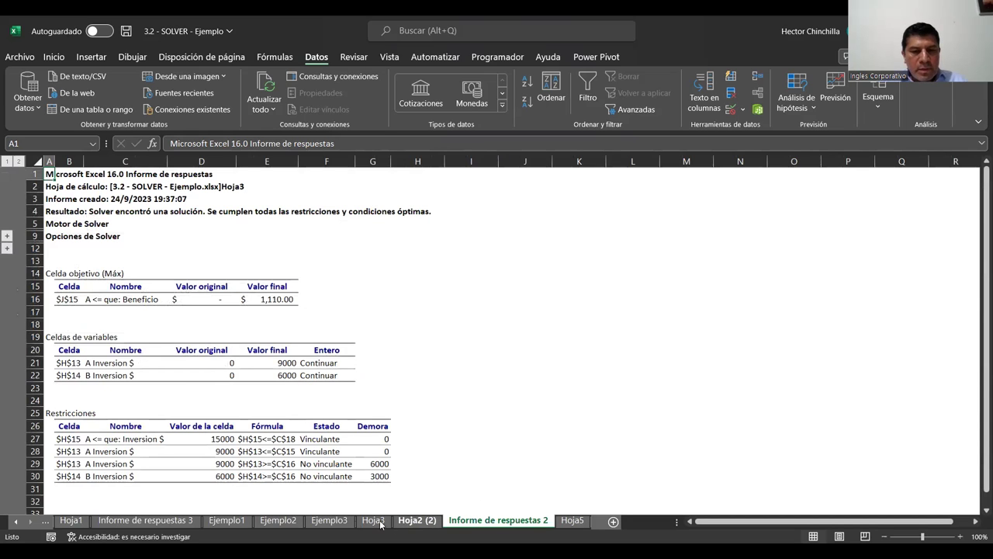
pyautogui.click(151, 520)
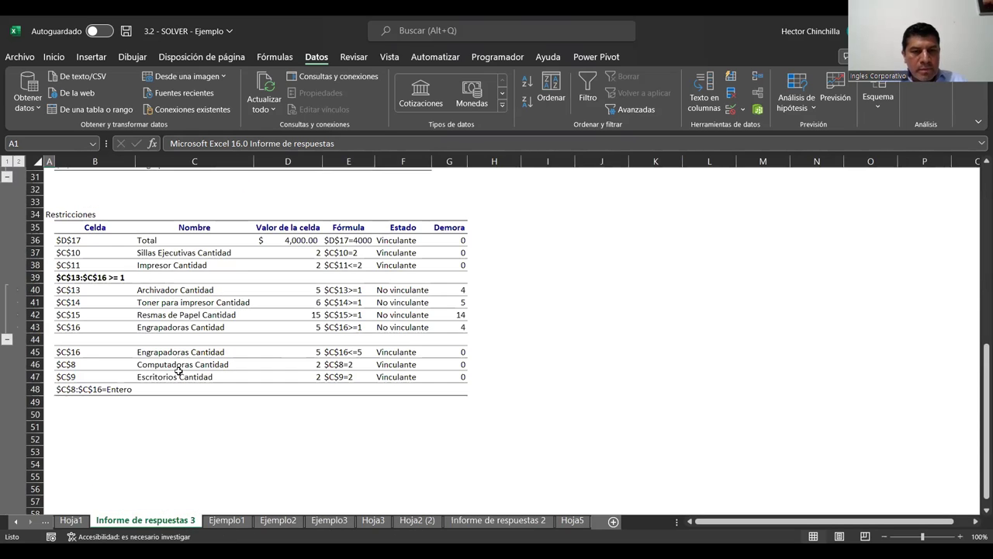
pyautogui.scroll(2, 126, 351)
pyautogui.scroll(-3, 132, 351)
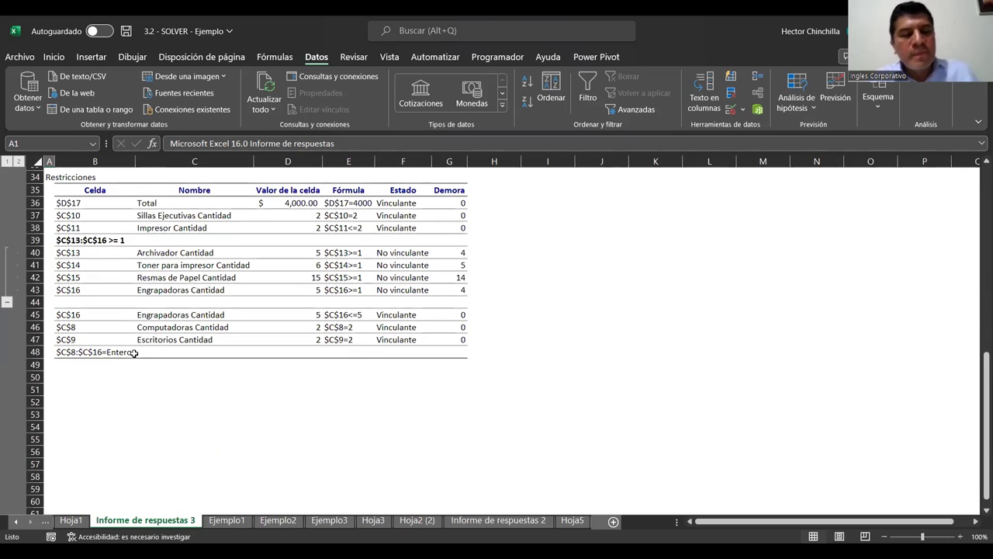
# Return to the Ejemplo1 office-equipment sheet and view its $4,000.00 total in D17
pyautogui.click(237, 521)
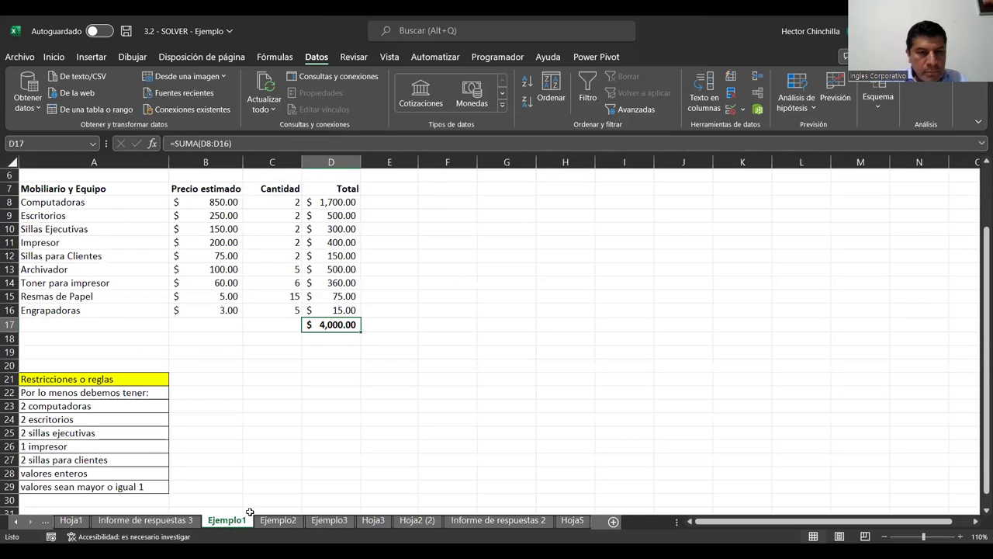
pyautogui.click(229, 326)
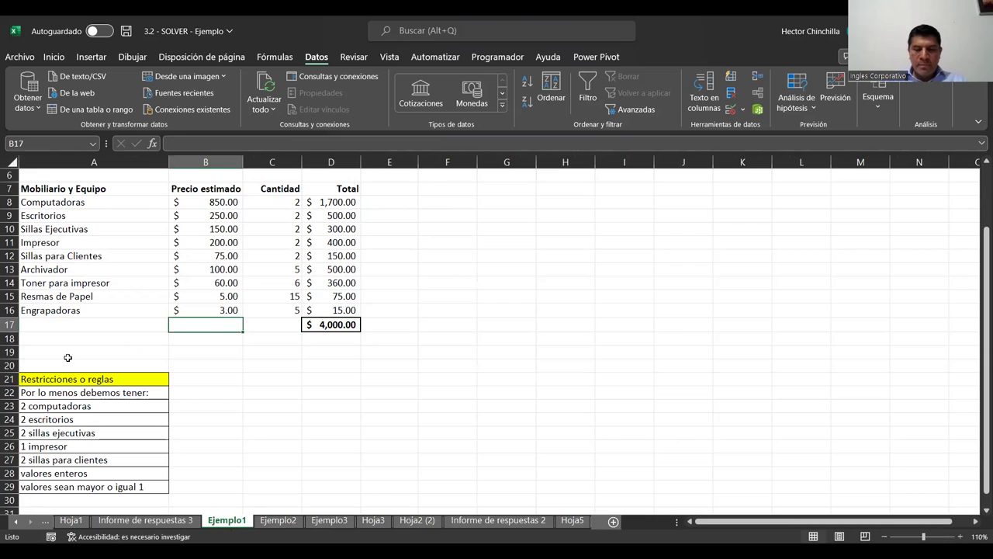
pyautogui.press('Left')
pyautogui.scroll(2, 179, 280)
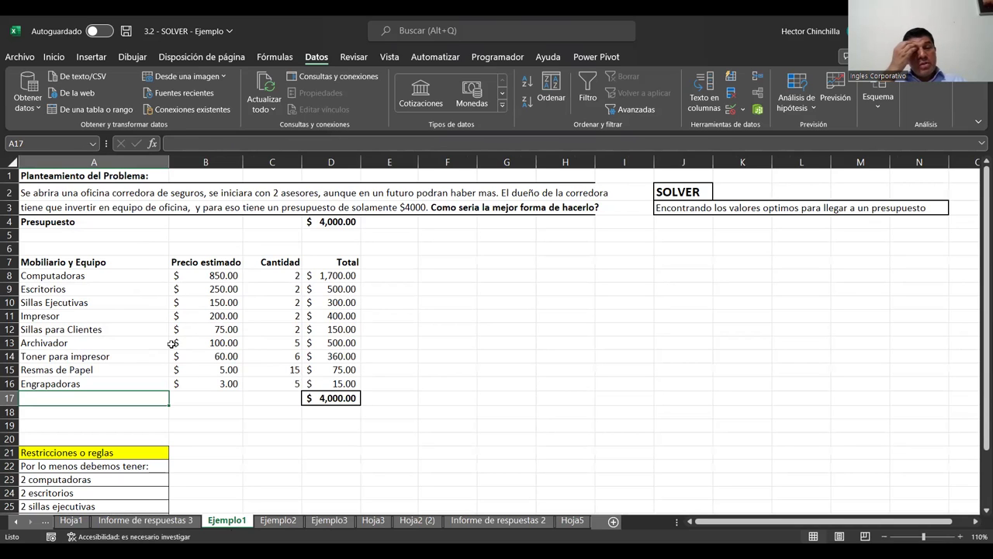
pyautogui.scroll(-2, 132, 277)
pyautogui.scroll(2, 131, 277)
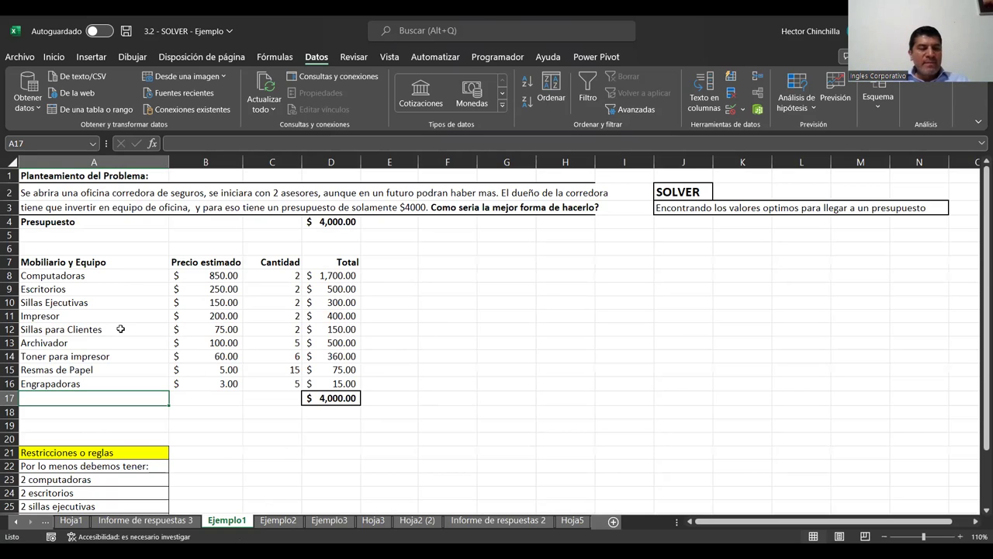
# Point out the Sillas para Clientes, Computadoras and Sillas Ejecutivas items and the Engrapadoras price
pyautogui.click(123, 333)
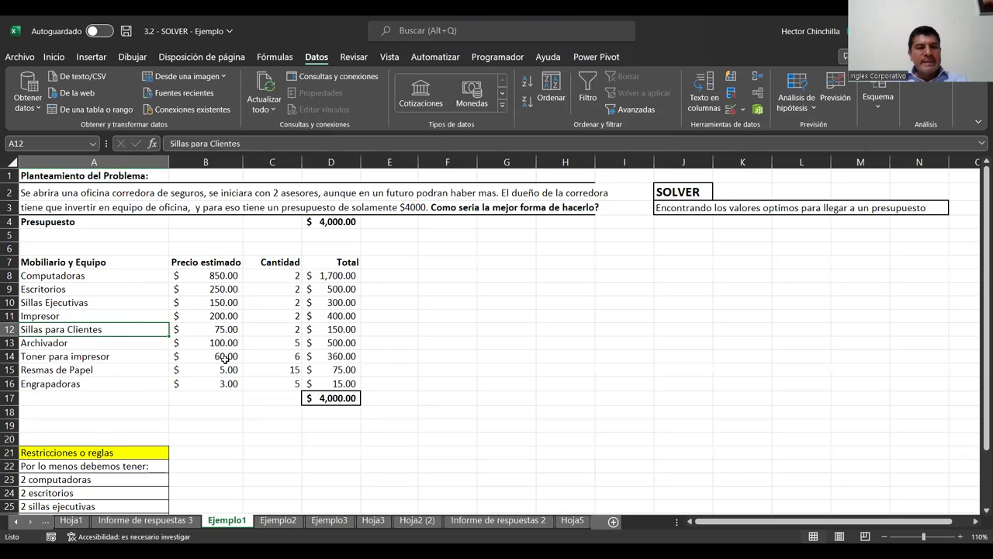
pyautogui.click(102, 277)
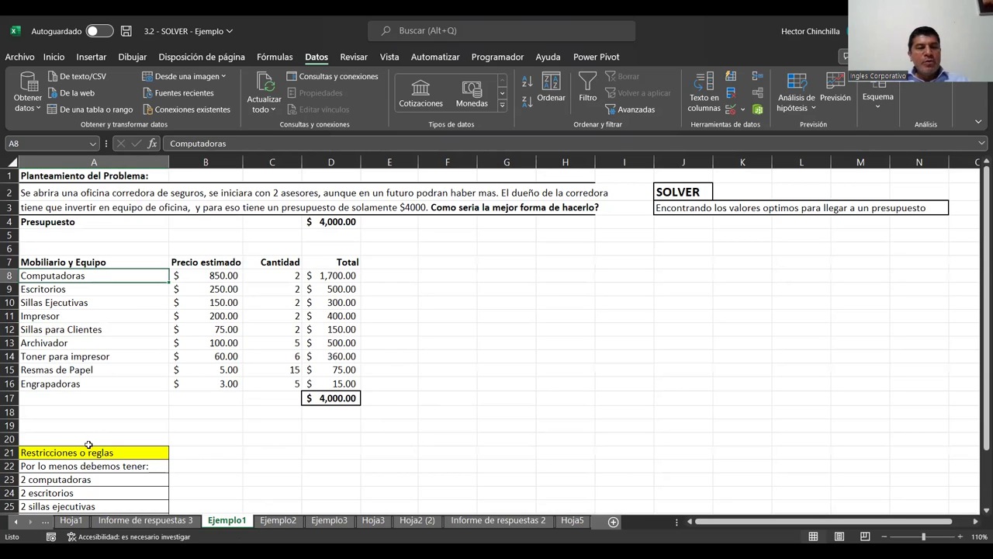
pyautogui.scroll(-1, 173, 344)
pyautogui.scroll(1, 175, 345)
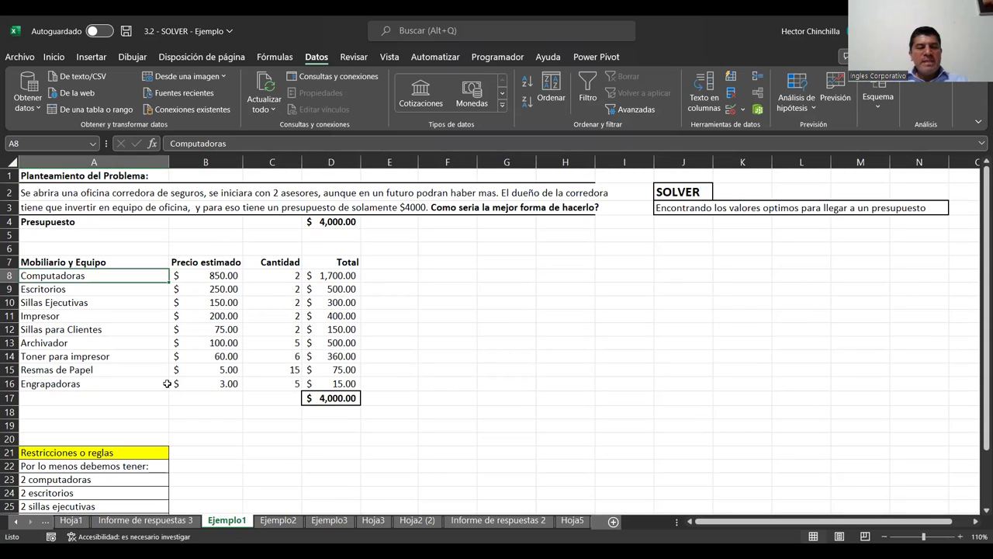
pyautogui.click(193, 382)
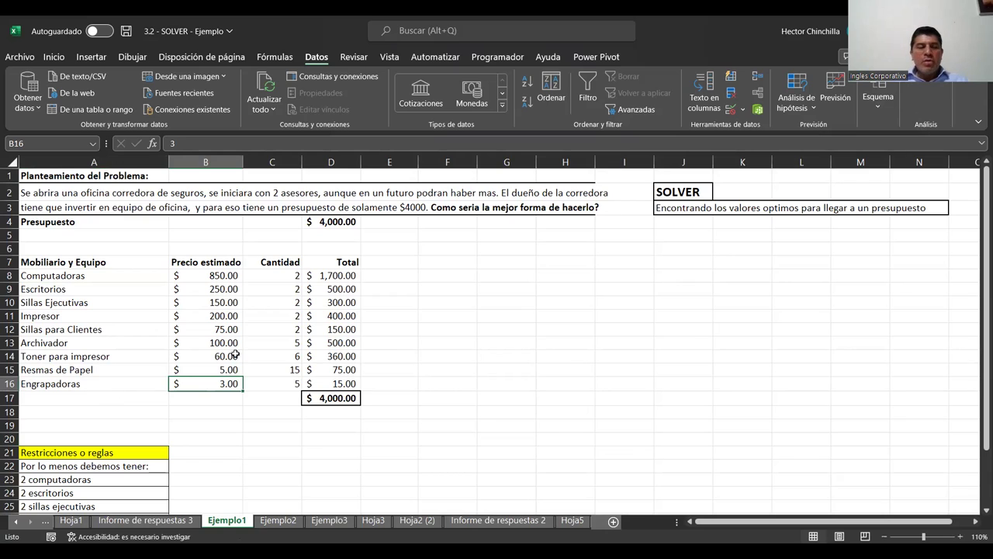
pyautogui.click(90, 278)
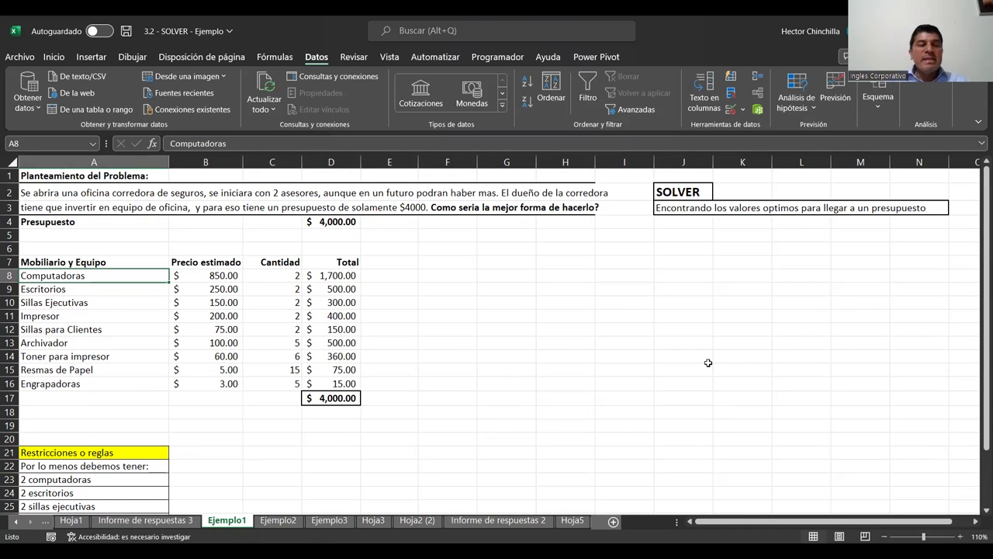
pyautogui.click(135, 298)
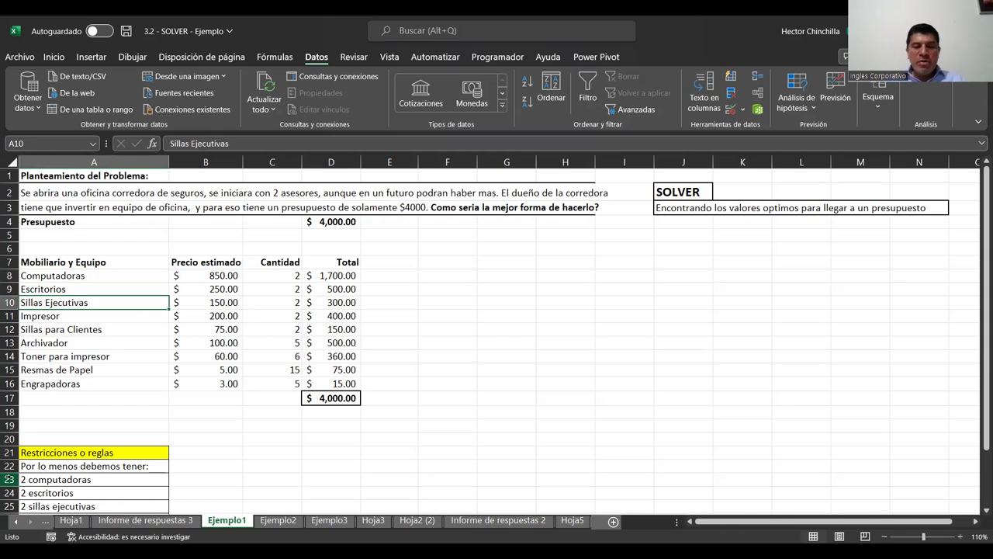
pyautogui.click(94, 275)
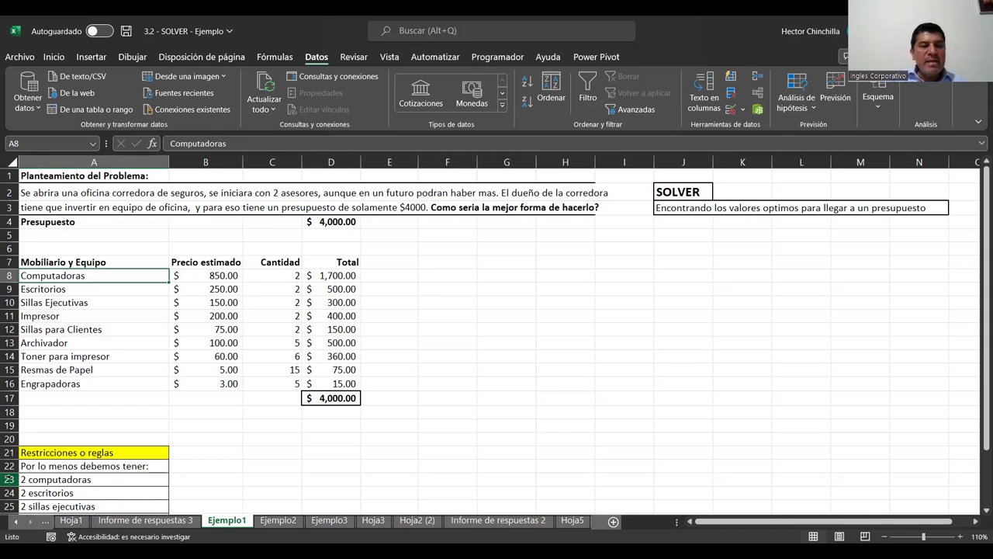
# Show the Computadoras price of 850 and its =B8*C8 total, then move to the Ejemplo2 restaurant sheet
pyautogui.click(206, 276)
pyautogui.click(331, 276)
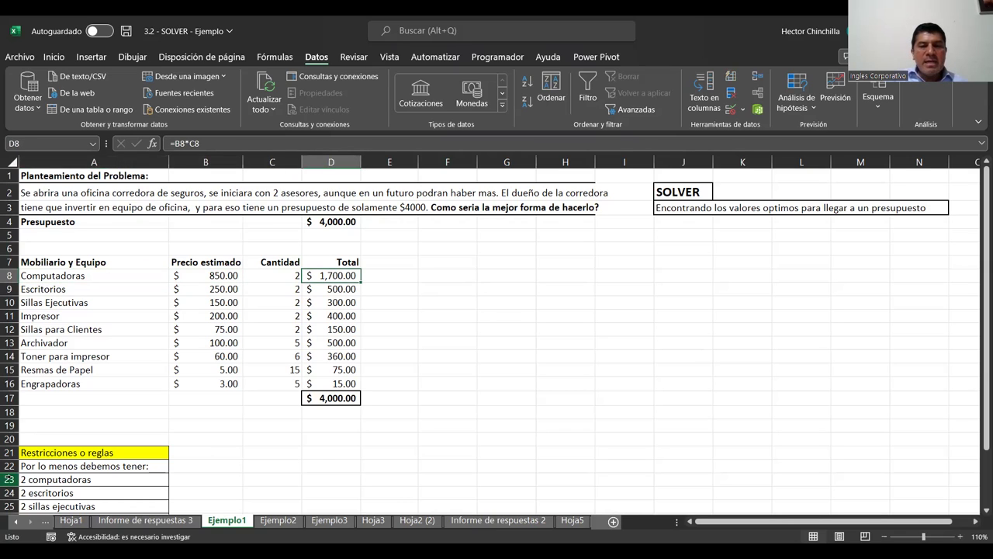
pyautogui.click(331, 289)
pyautogui.click(331, 263)
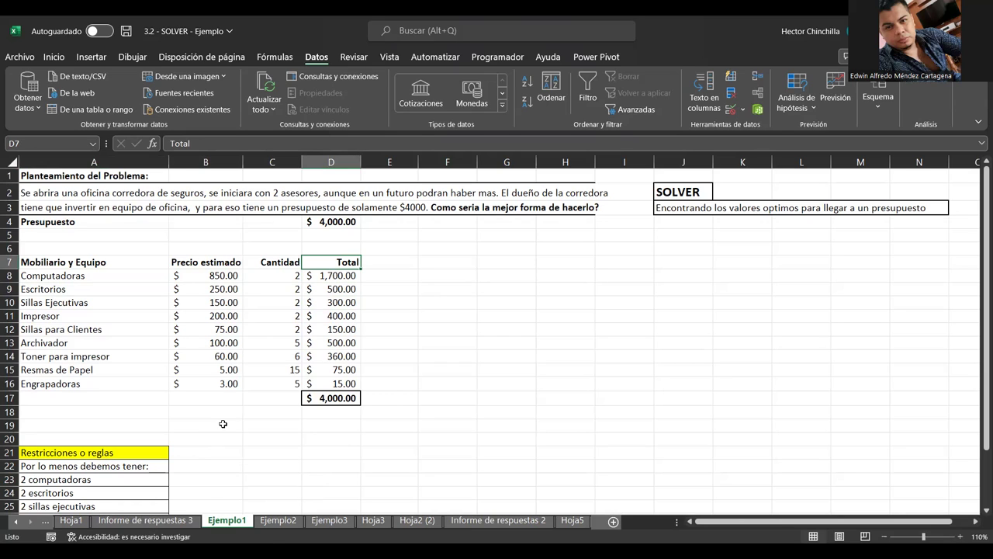
pyautogui.click(274, 522)
pyautogui.click(370, 350)
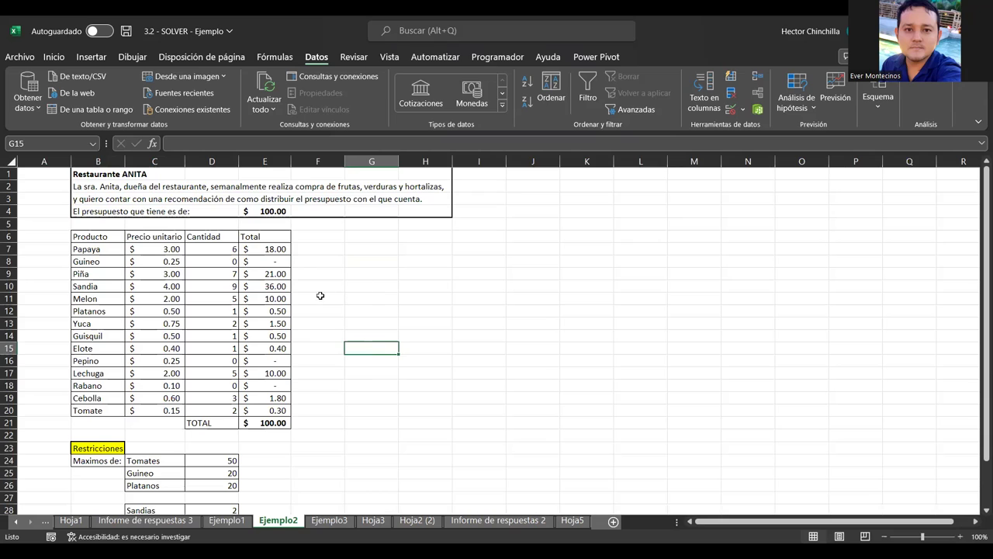
# Switch back and forth between the Ejemplo1 and Ejemplo2 sheets, ending on Ejemplo1
pyautogui.click(226, 521)
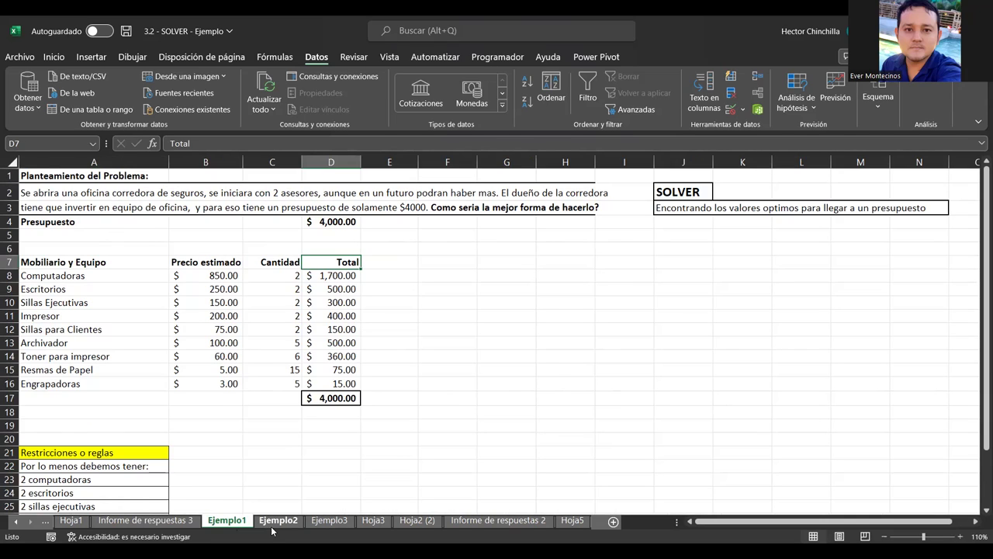
pyautogui.click(274, 525)
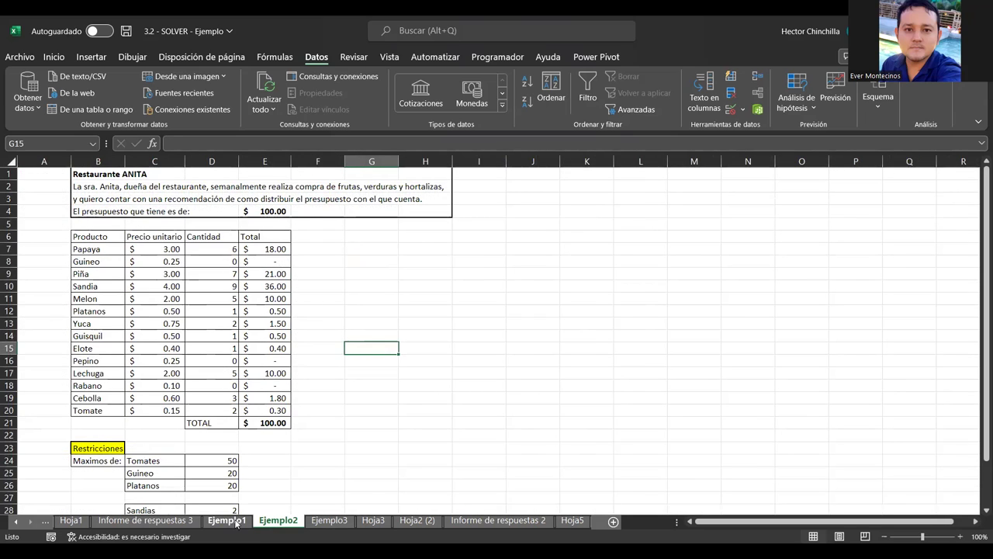
pyautogui.click(237, 524)
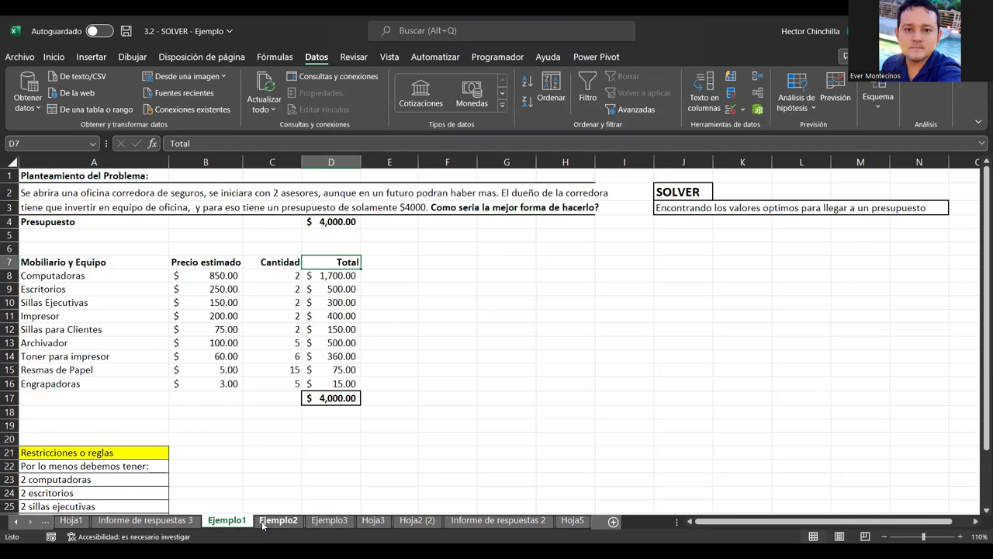
pyautogui.click(264, 525)
pyautogui.click(242, 518)
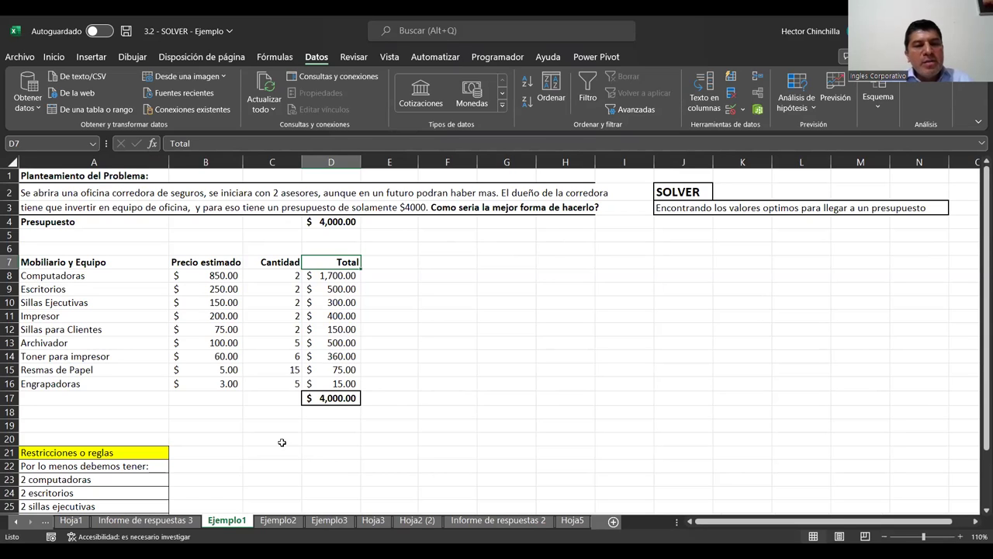
# Start a new Solver constraint from D17, then cancel it and close Solver unchanged
pyautogui.click(324, 400)
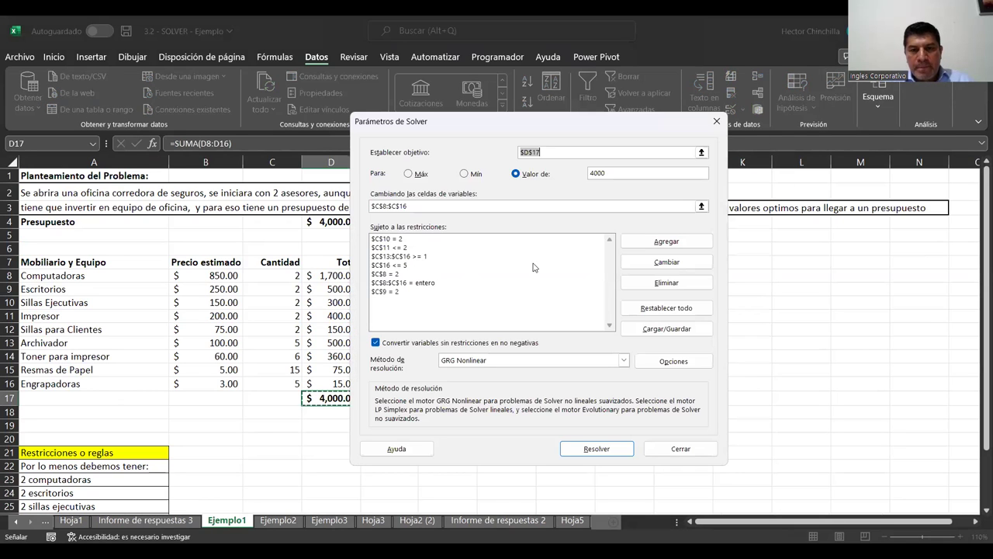
pyautogui.click(651, 243)
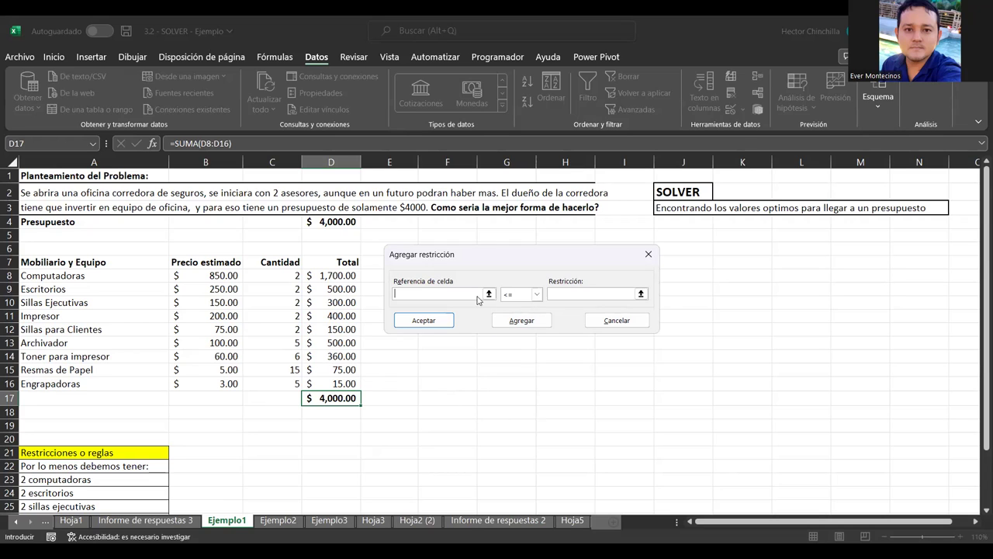
pyautogui.click(537, 296)
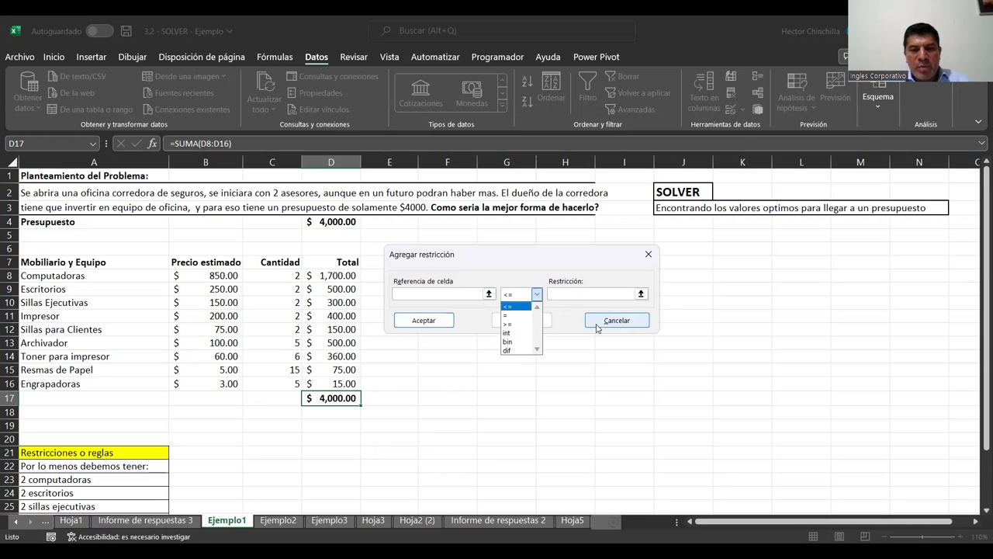
pyautogui.press('Escape')
pyautogui.press('Escape')
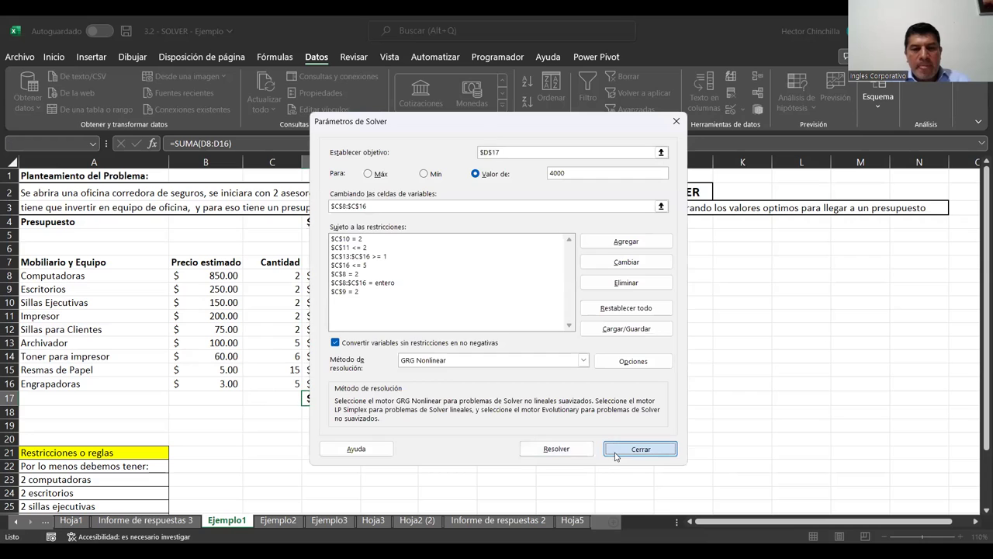
pyautogui.press('Escape')
pyautogui.click(392, 370)
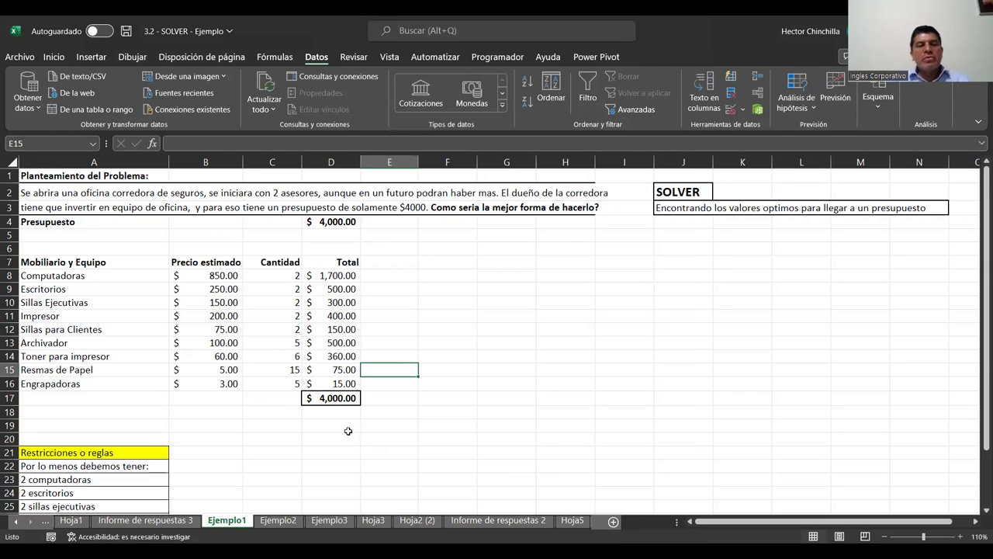
# Enter the label Escritorios in D22 with a count of 2 in E22
pyautogui.click(321, 441)
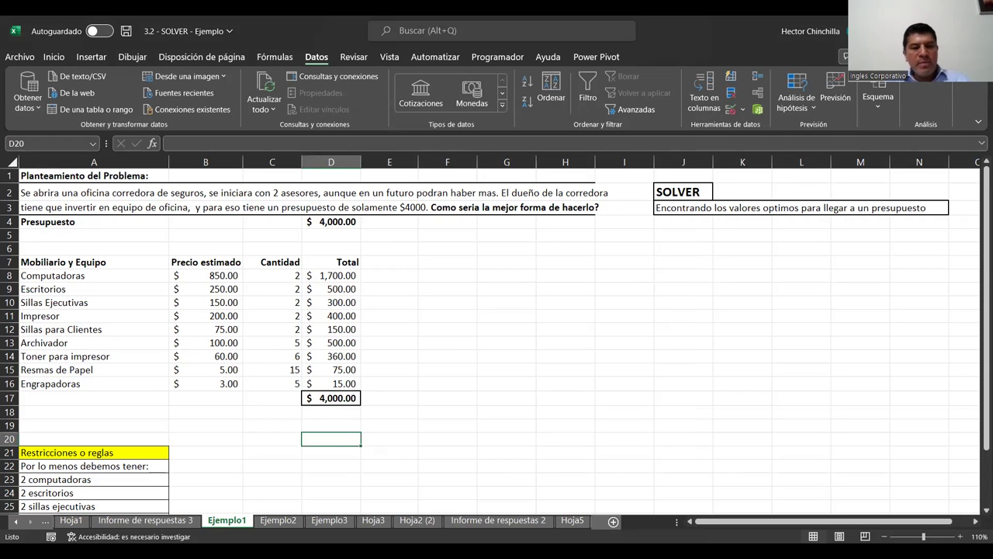
pyautogui.click(330, 398)
pyautogui.click(331, 439)
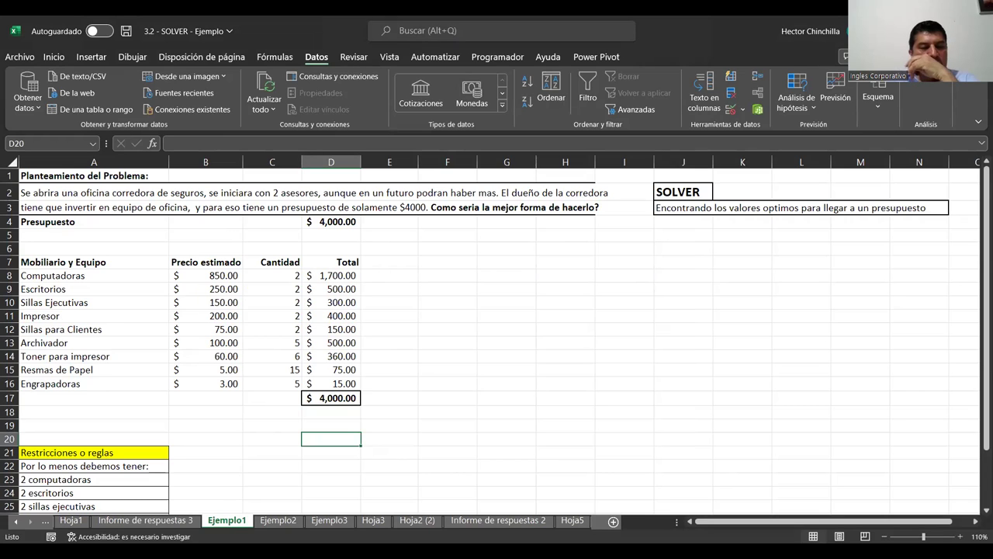
pyautogui.press('Down')
pyautogui.press('Down')
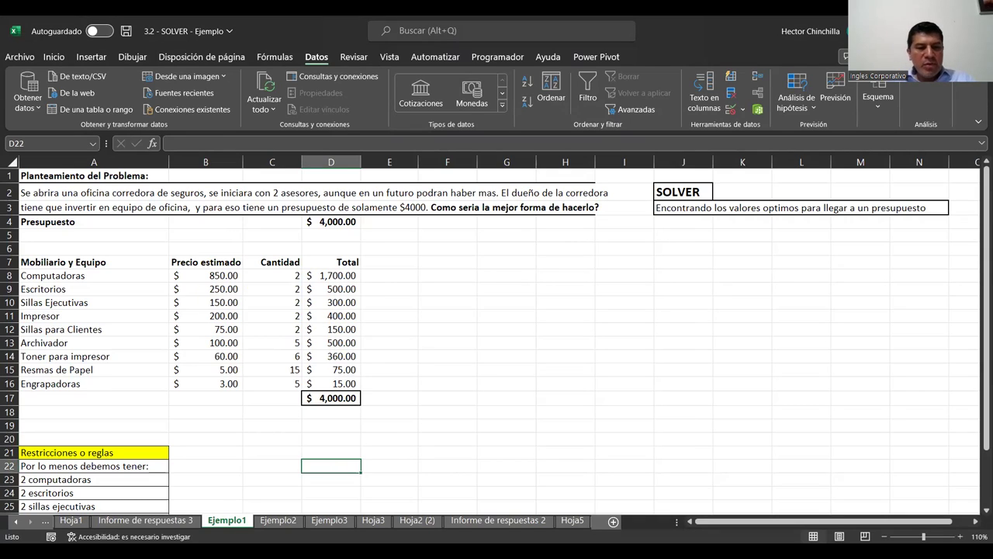
pyautogui.write('Esc')
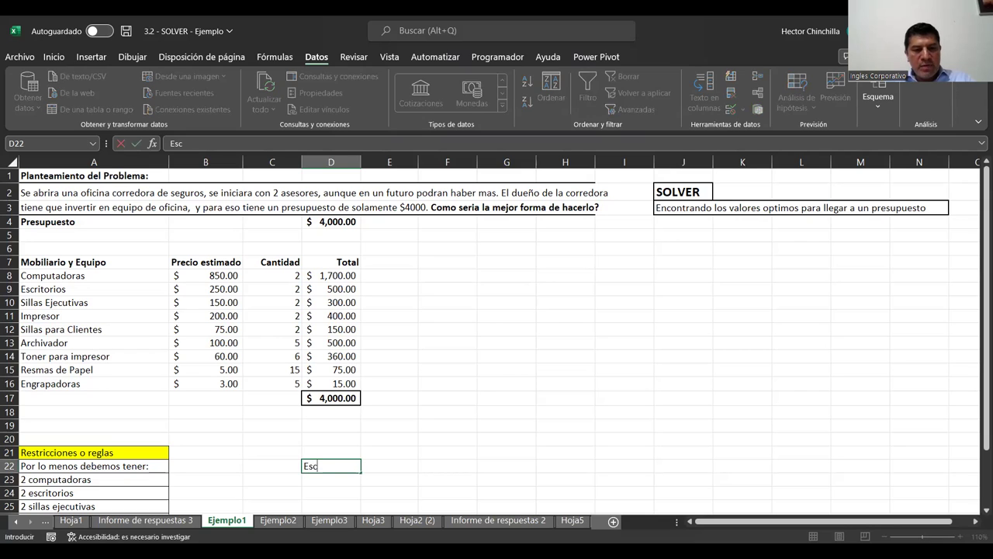
pyautogui.write('ritorios')
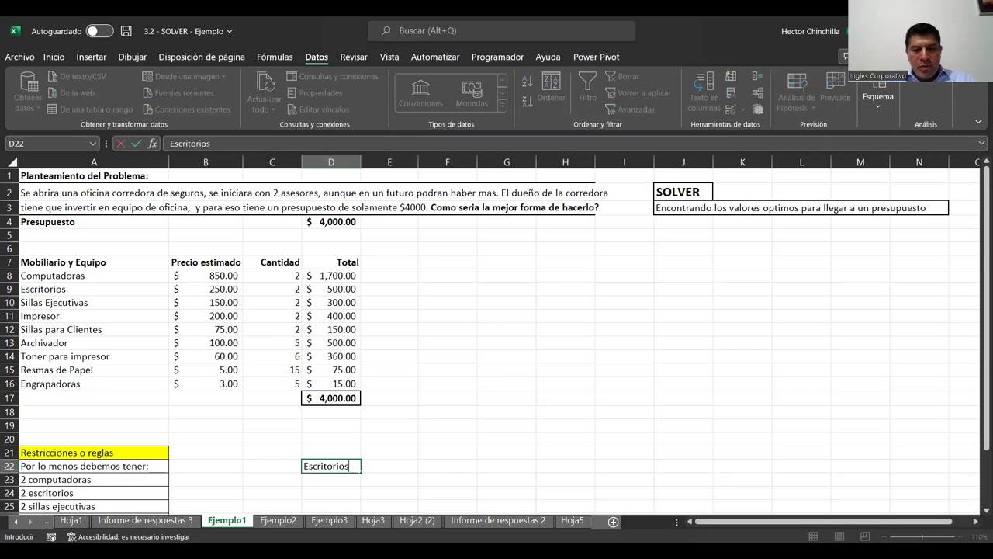
pyautogui.press('Return')
pyautogui.click(389, 466)
pyautogui.write('2')
pyautogui.click(331, 478)
# Enter the label Sillas in D23 with a count of 4 in E23
pyautogui.write('Sillas')
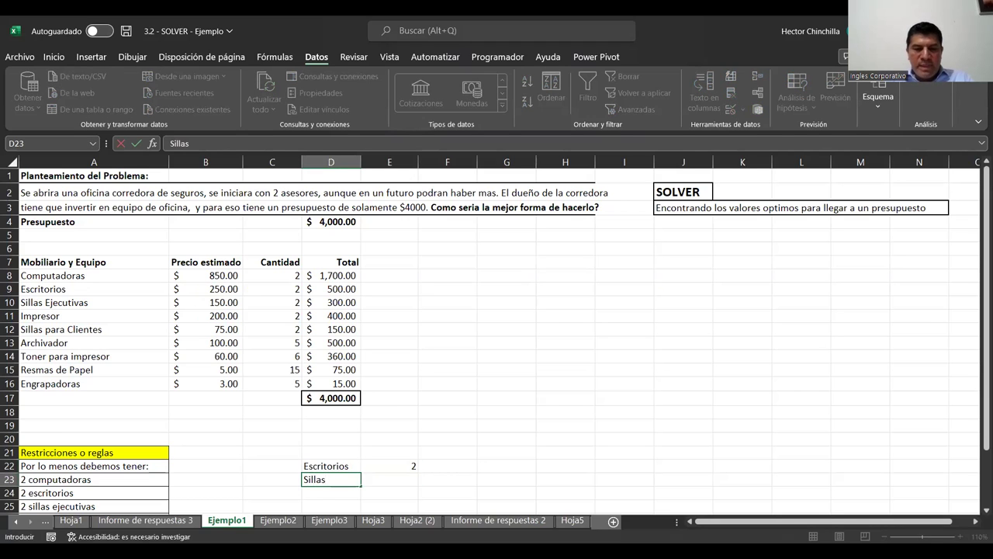
pyautogui.hotkey('ctrl', 'Return')
pyautogui.click(389, 479)
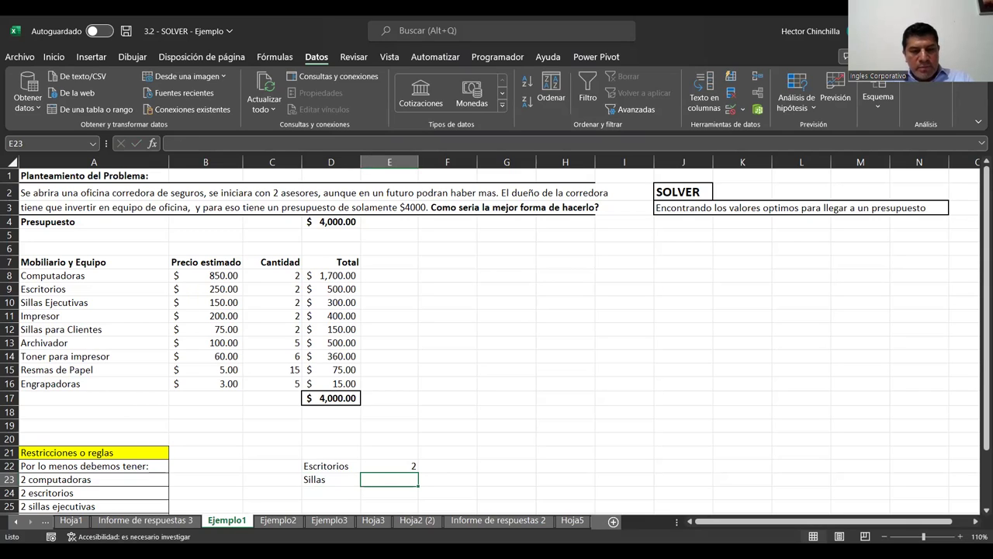
pyautogui.write('4')
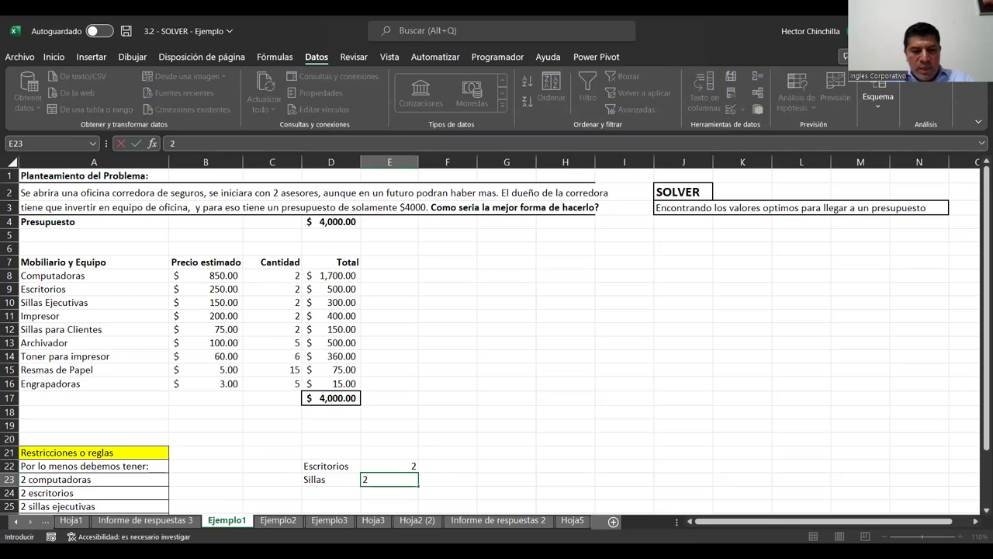
pyautogui.press('Return')
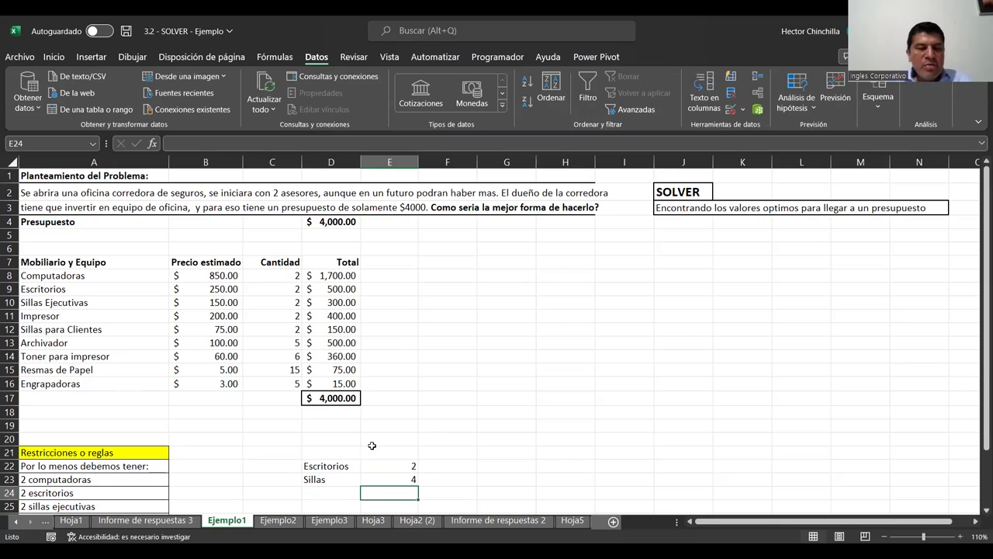
pyautogui.click(314, 399)
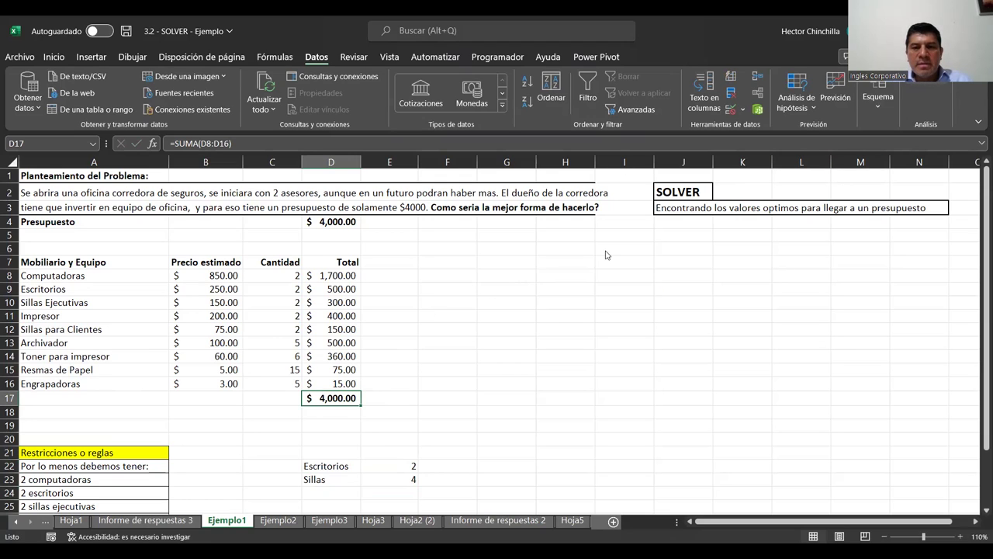
# Open Solver and begin a new constraint on C12, erasing a mistaken E23 reference
pyautogui.click(925, 86)
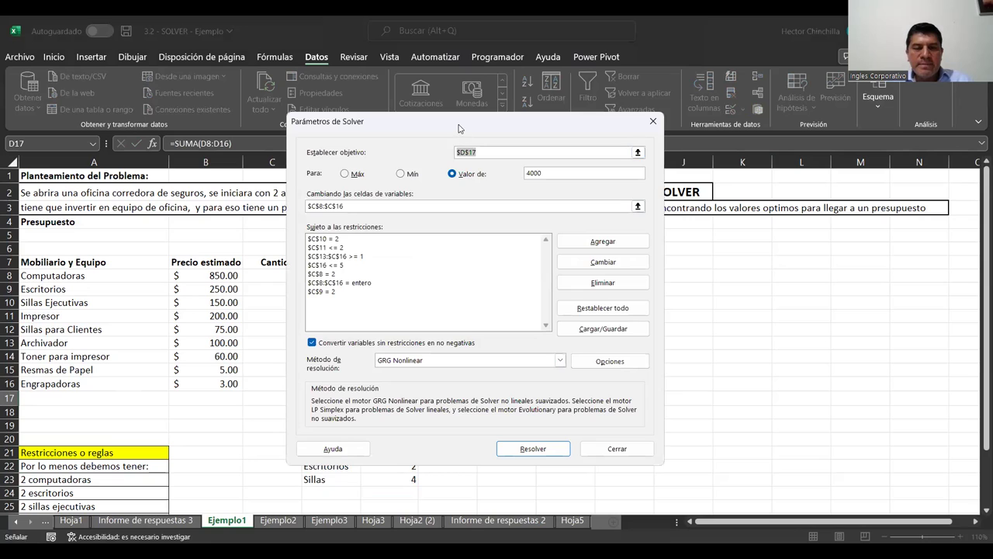
pyautogui.moveTo(458, 128); pyautogui.dragTo(607, 141)
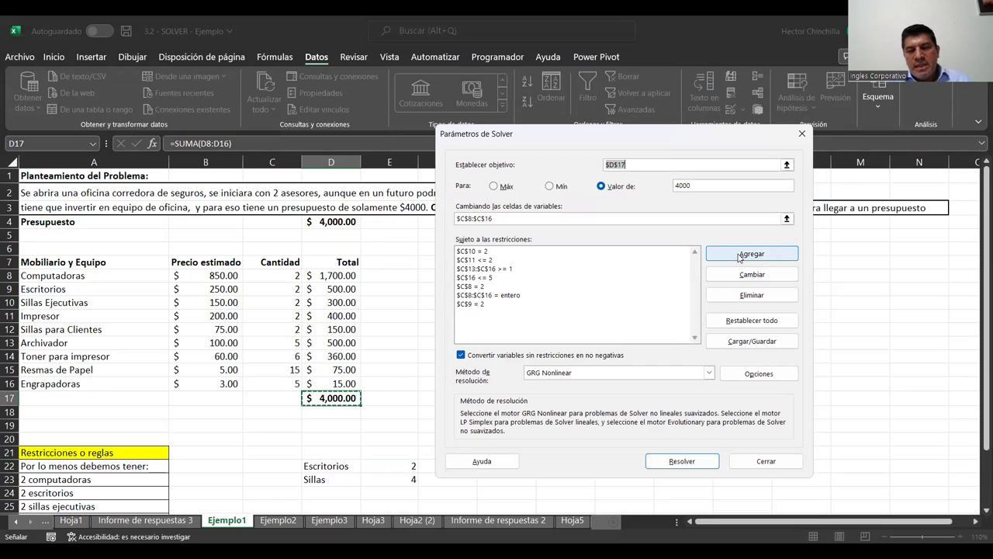
pyautogui.click(739, 258)
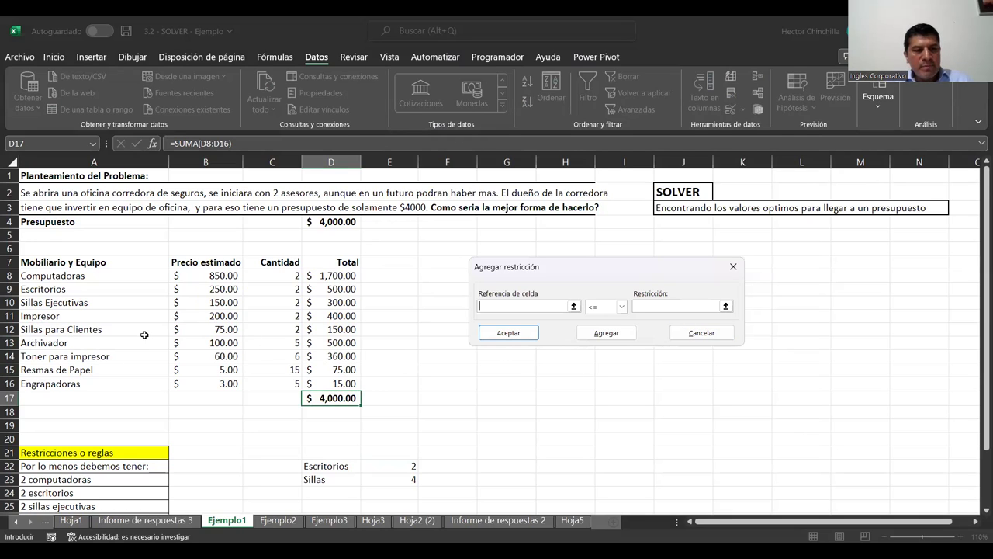
pyautogui.click(271, 329)
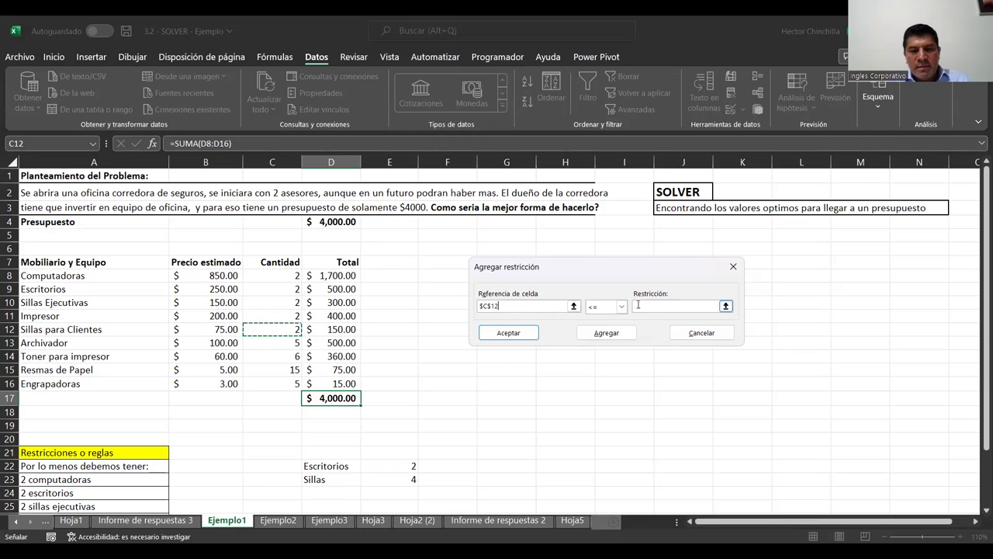
pyautogui.click(399, 482)
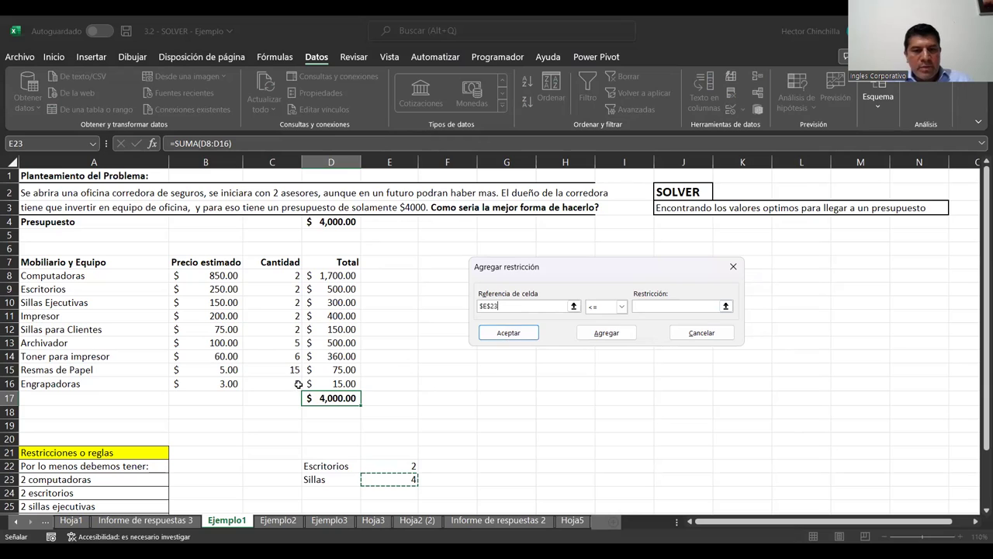
pyautogui.click(528, 307)
pyautogui.press('BackSpace')
pyautogui.press('BackSpace')
pyautogui.press('BackSpace')
pyautogui.press('BackSpace')
pyautogui.press('BackSpace')
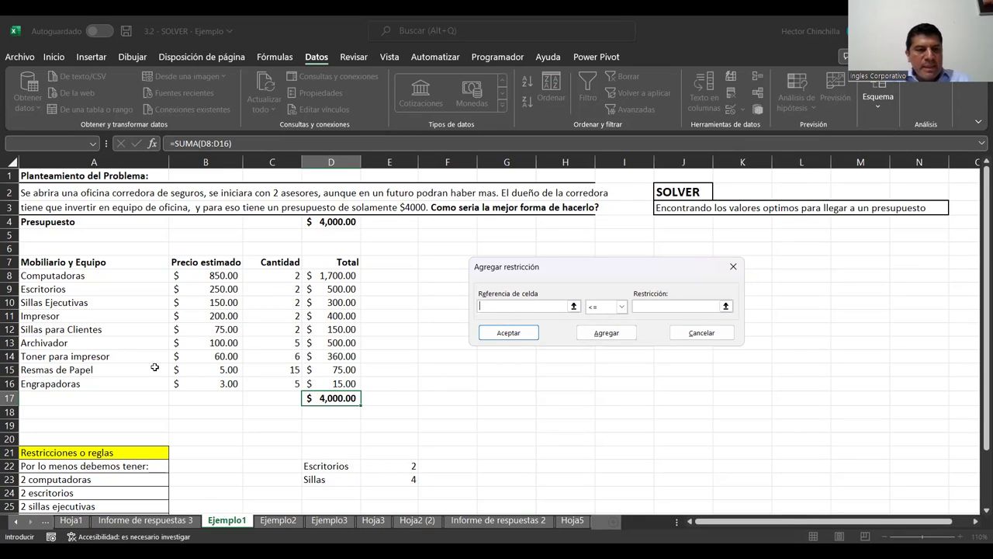
# Add the constraint $C$12 = $E$23 and return to the Solver parameters
pyautogui.click(267, 330)
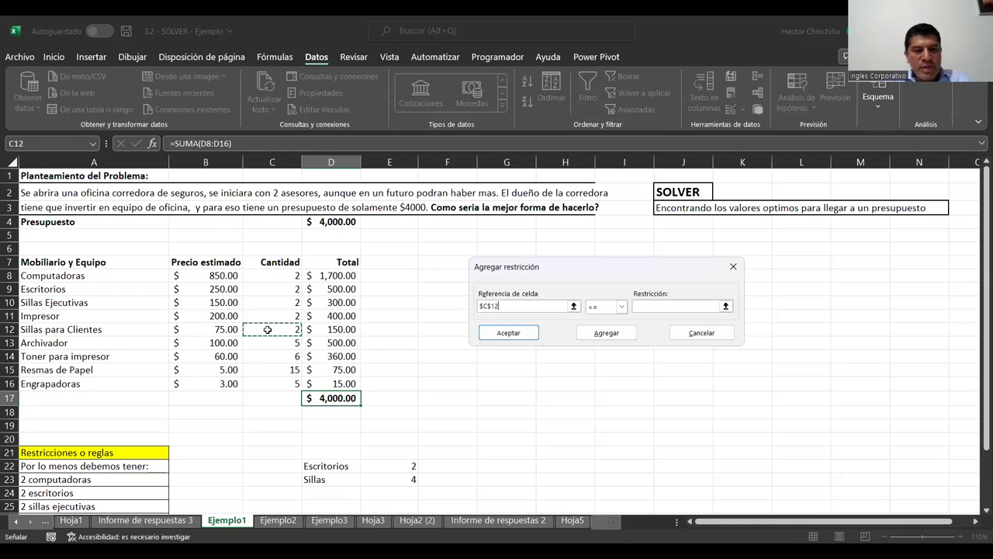
pyautogui.click(644, 305)
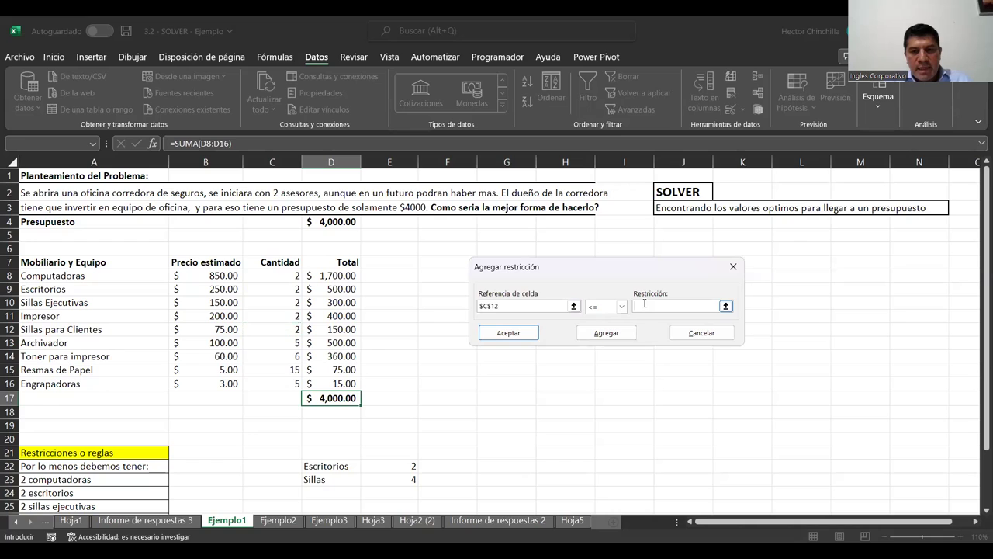
pyautogui.click(398, 481)
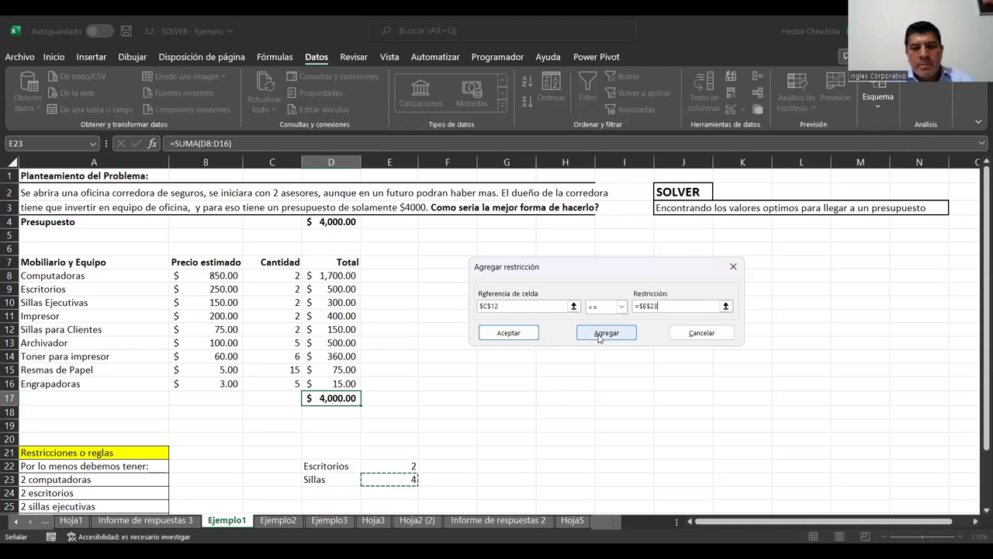
pyautogui.click(621, 308)
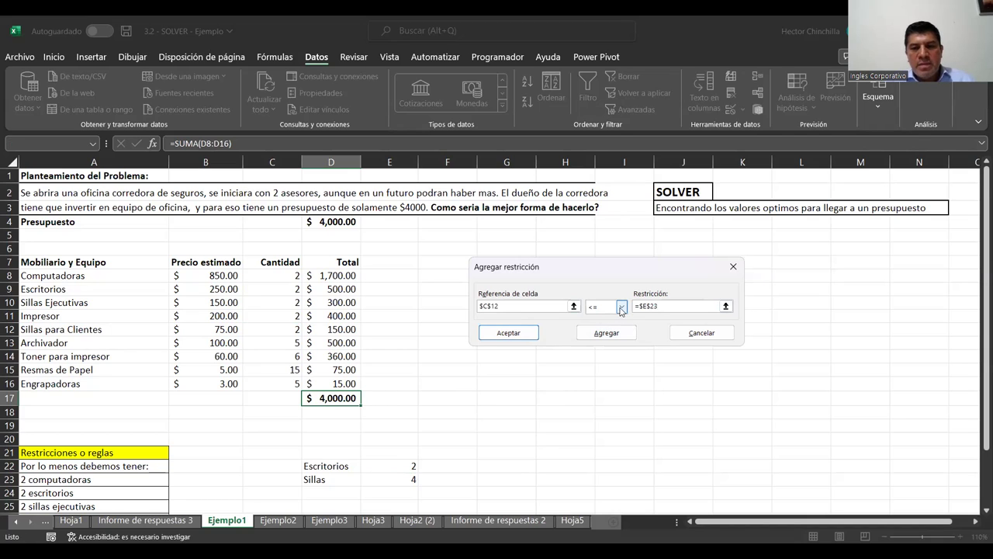
pyautogui.click(604, 327)
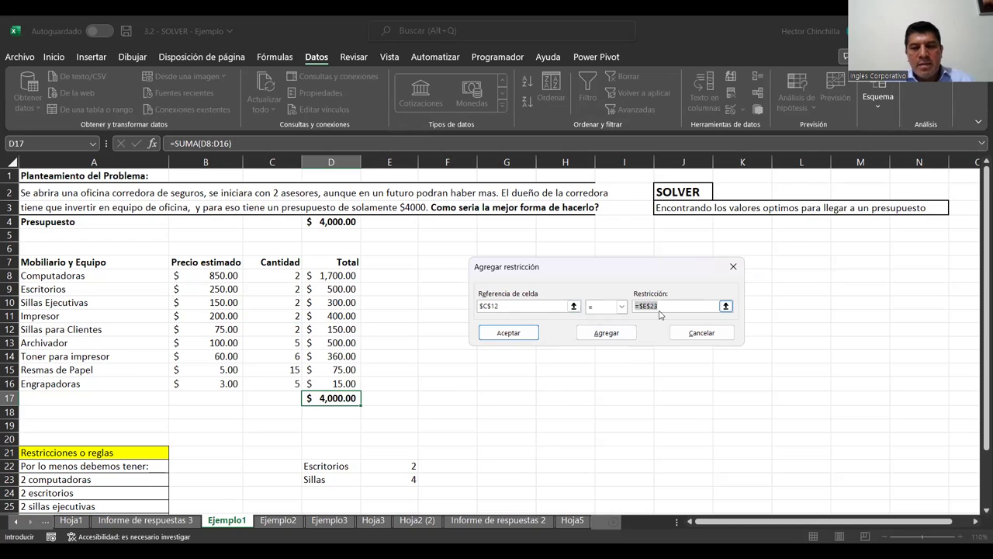
pyautogui.click(602, 334)
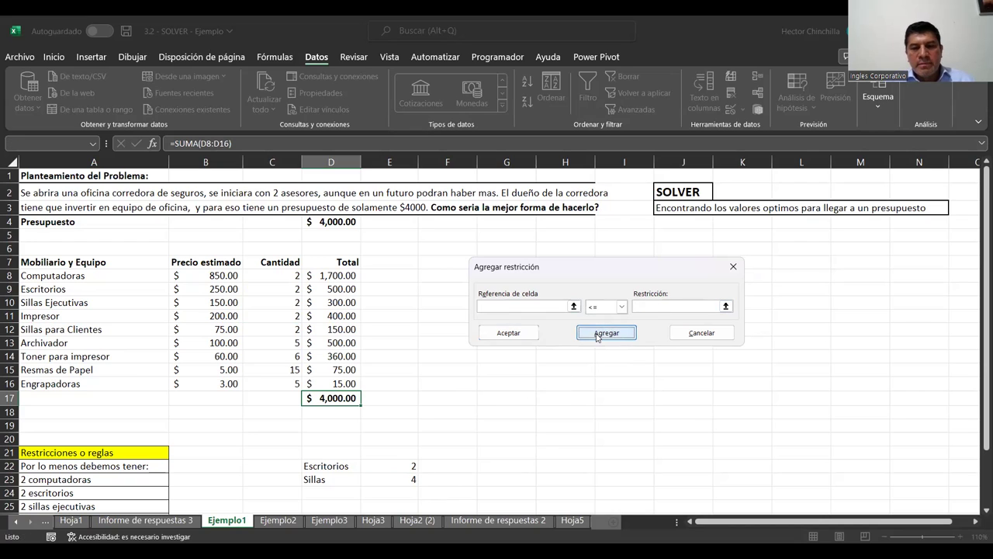
pyautogui.click(688, 334)
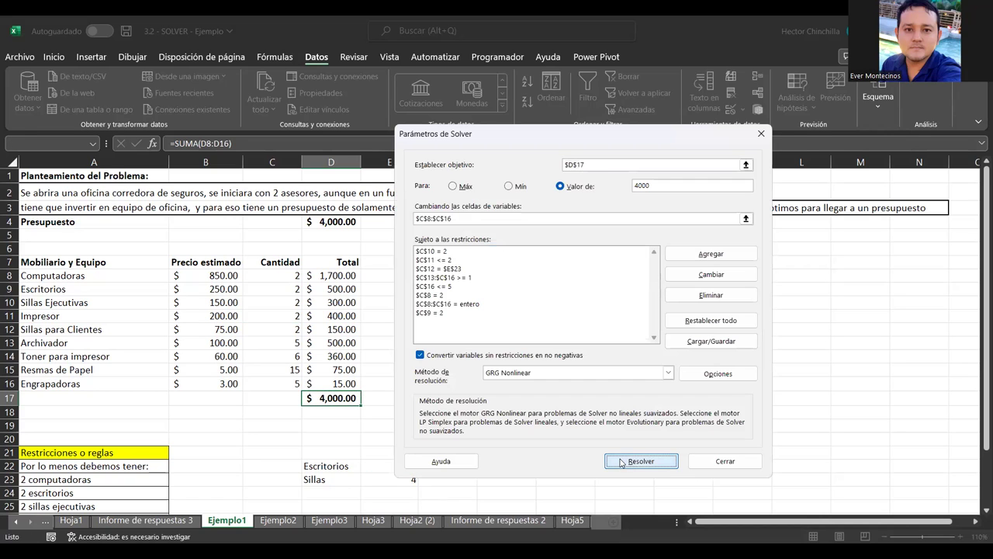
# Run Solver and keep its solution of 1 printer, 4 client chairs and 25 paper reams
pyautogui.press('Return')
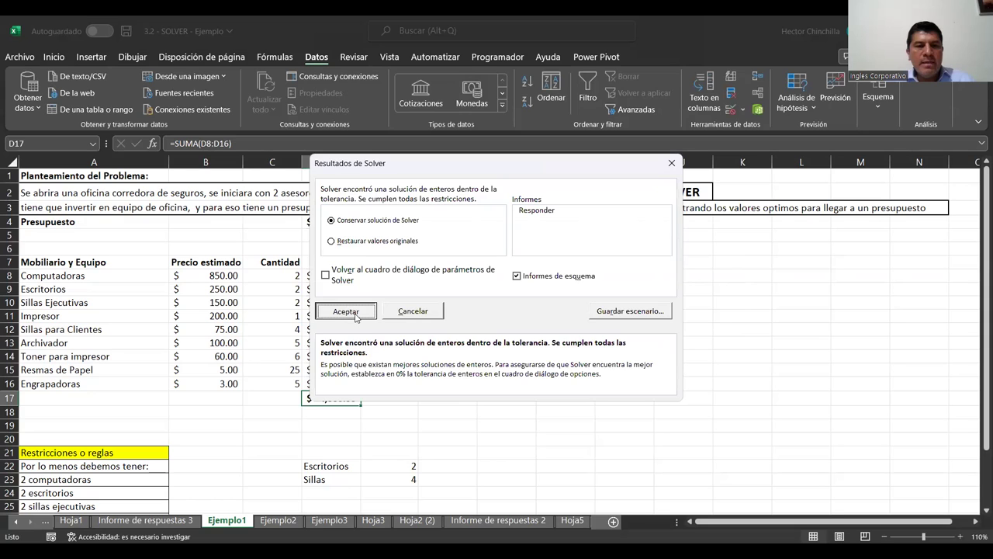
pyautogui.click(346, 312)
pyautogui.click(271, 332)
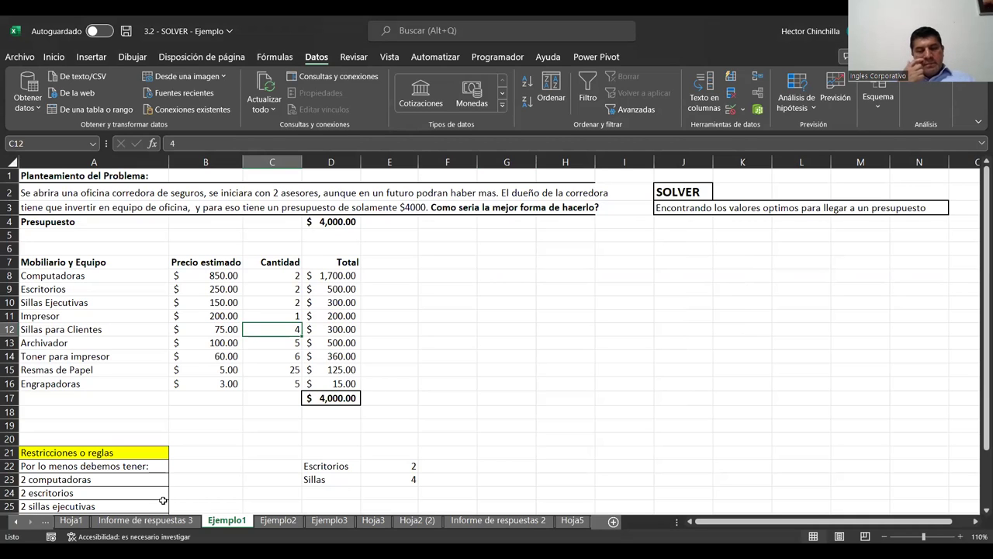
pyautogui.click(262, 451)
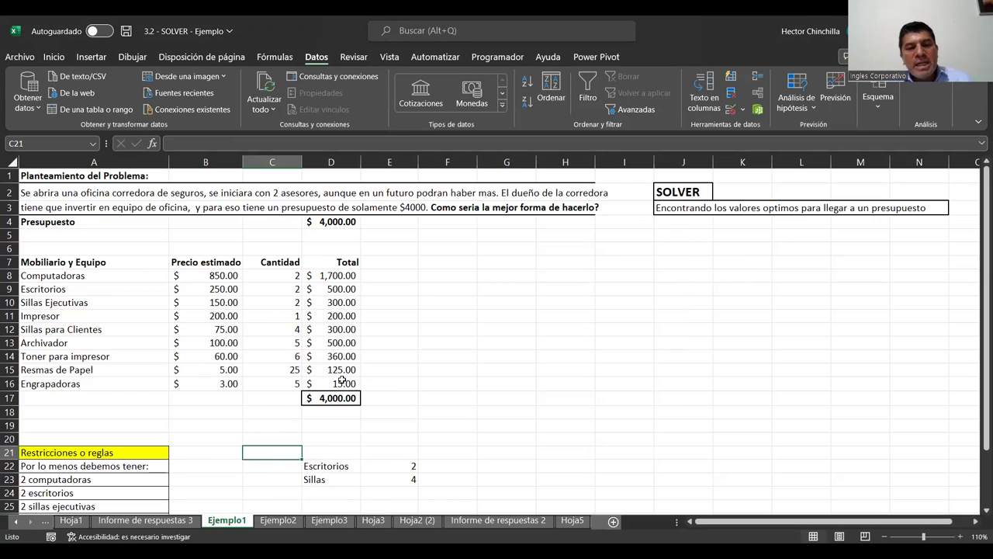
pyautogui.click(382, 480)
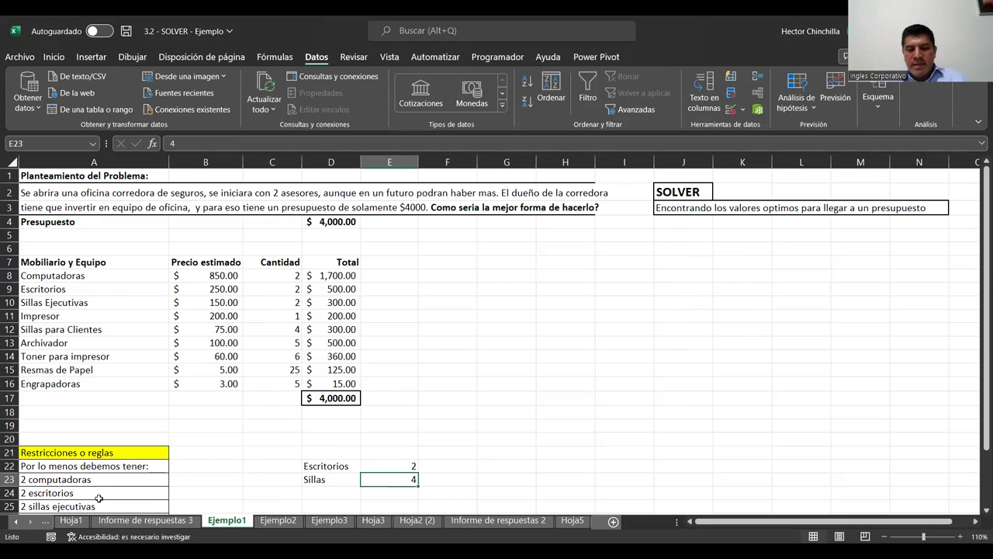
pyautogui.press('Up')
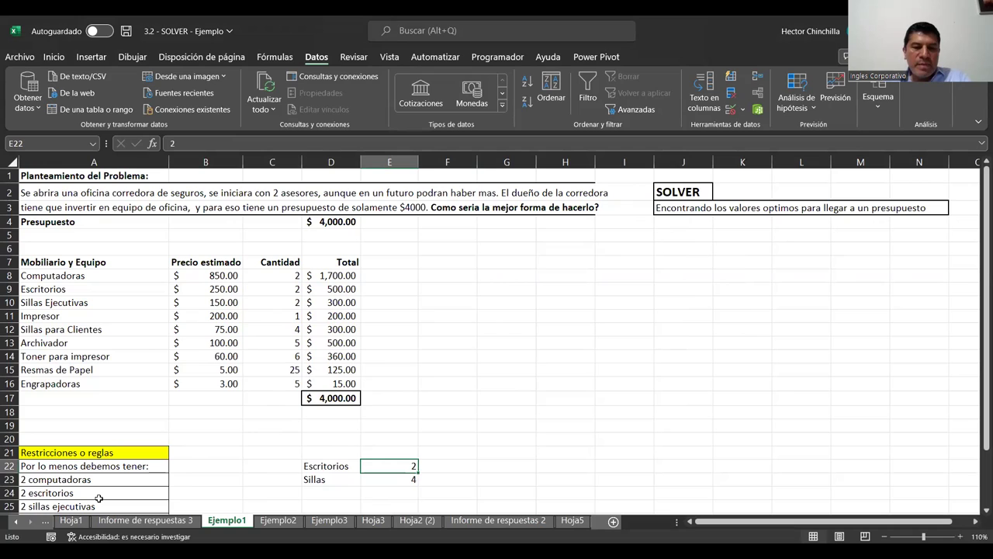
pyautogui.press('Down')
pyautogui.press('Up')
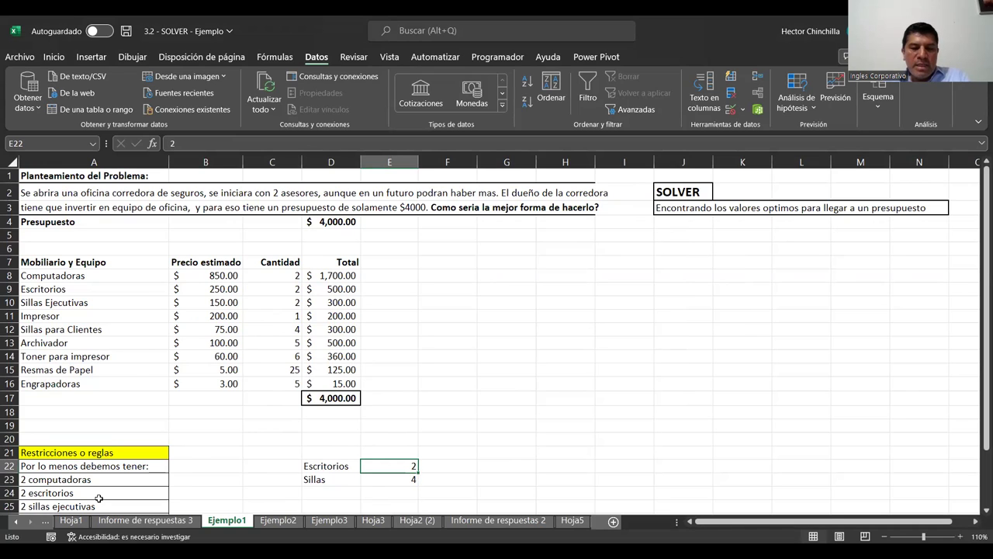
pyautogui.press('Down')
pyautogui.press('Left')
pyautogui.press('Up')
pyautogui.press('Right')
pyautogui.press('Down')
pyautogui.press('Up')
pyautogui.press('Left')
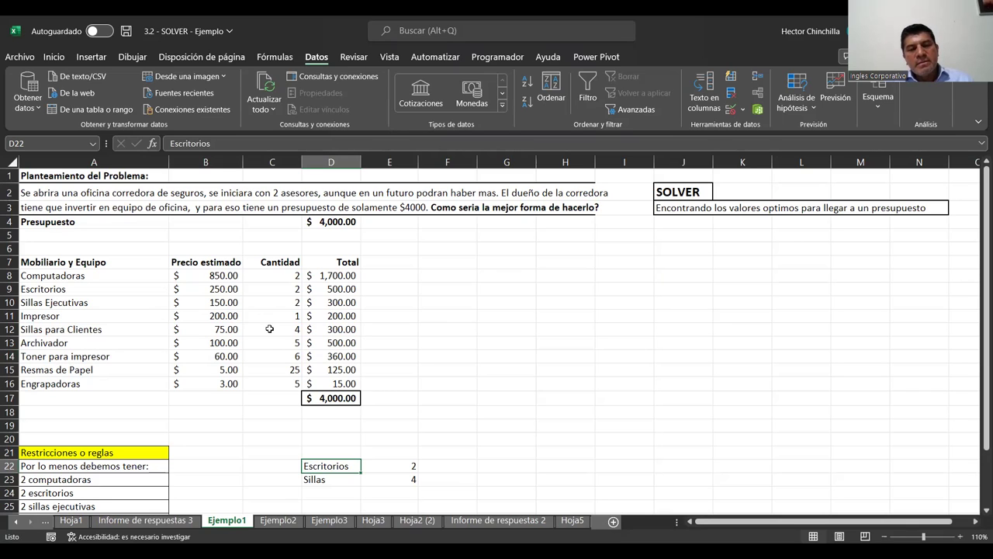
pyautogui.click(269, 329)
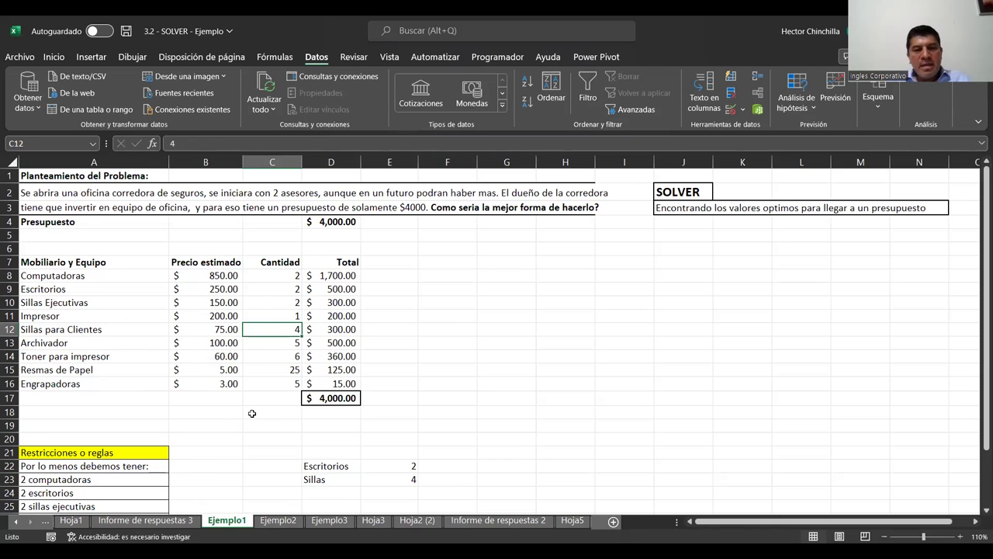
pyautogui.click(374, 467)
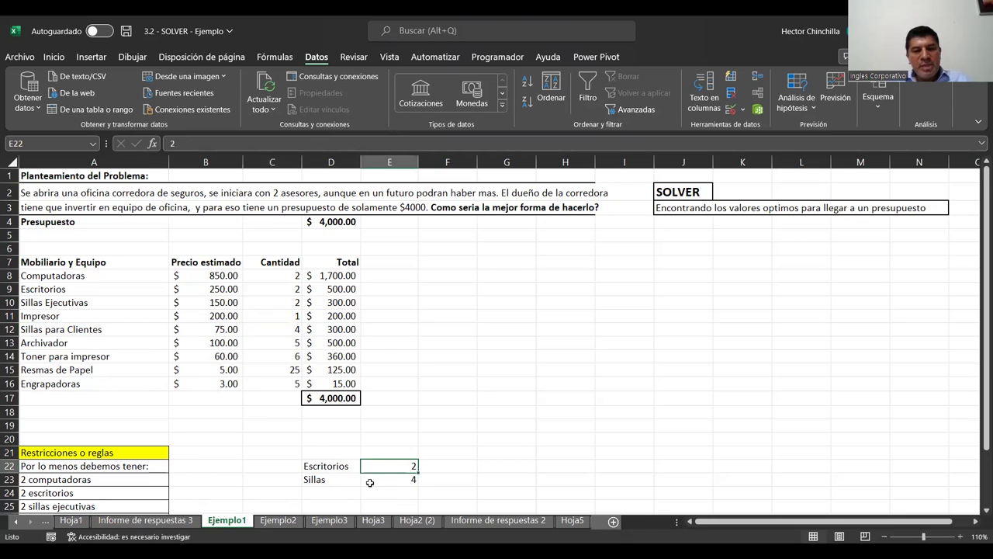
pyautogui.click(366, 482)
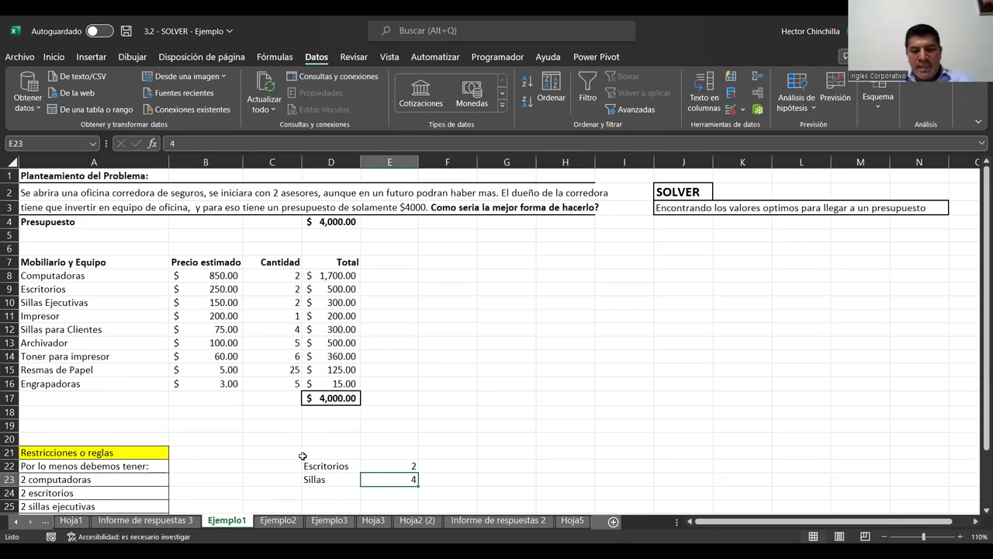
pyautogui.click(295, 455)
pyautogui.click(205, 452)
pyautogui.click(272, 452)
pyautogui.click(330, 453)
pyautogui.click(390, 466)
pyautogui.click(390, 493)
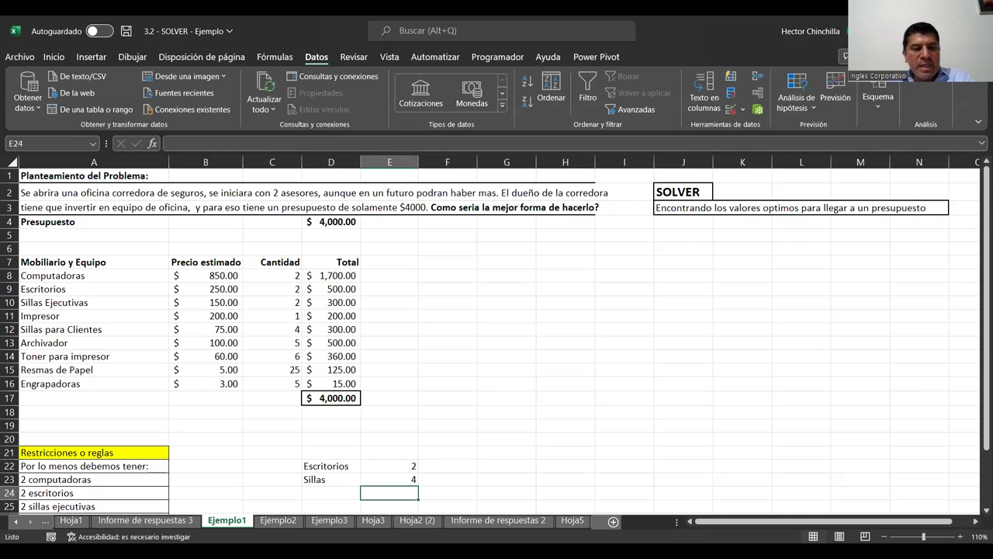
pyautogui.click(271, 493)
pyautogui.click(93, 493)
pyautogui.press('Down')
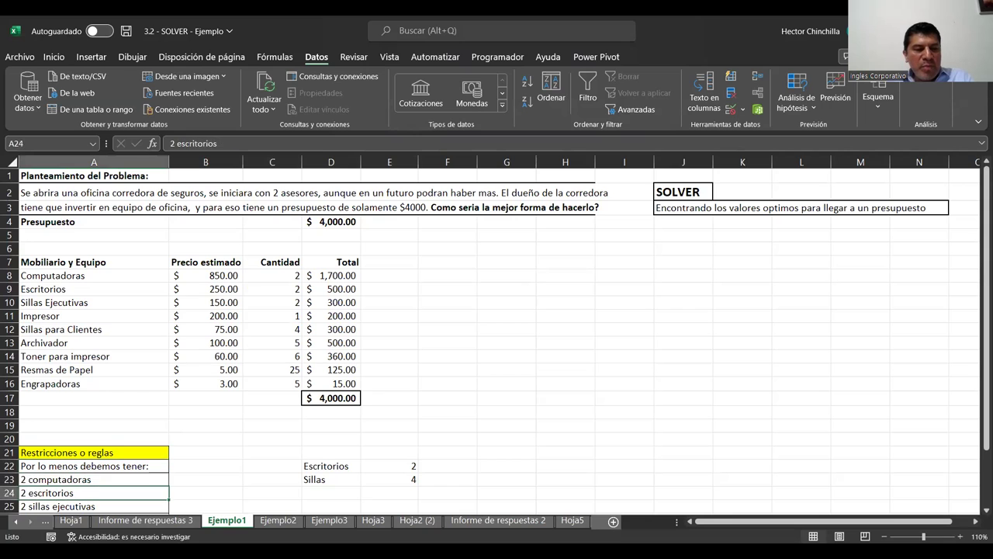
pyautogui.press('Down')
pyautogui.press('Down')
pyautogui.press('Down')
pyautogui.press('Down')
pyautogui.press('Up')
pyautogui.press('Up')
pyautogui.press('Up')
pyautogui.press('Up')
pyautogui.press('Up')
pyautogui.press('Up')
pyautogui.press('Up')
pyautogui.press('Right')
pyautogui.press('Right')
pyautogui.press('Right')
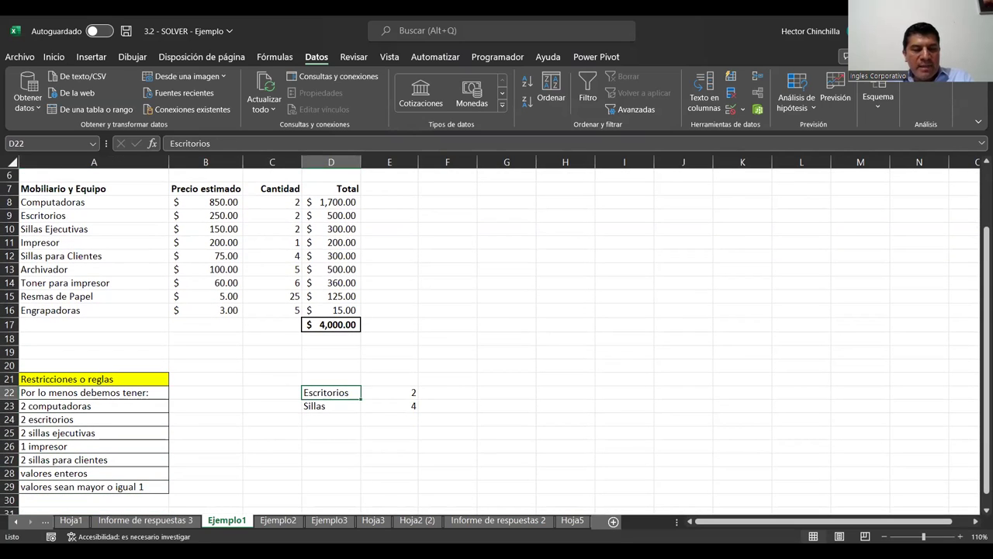
pyautogui.click(331, 378)
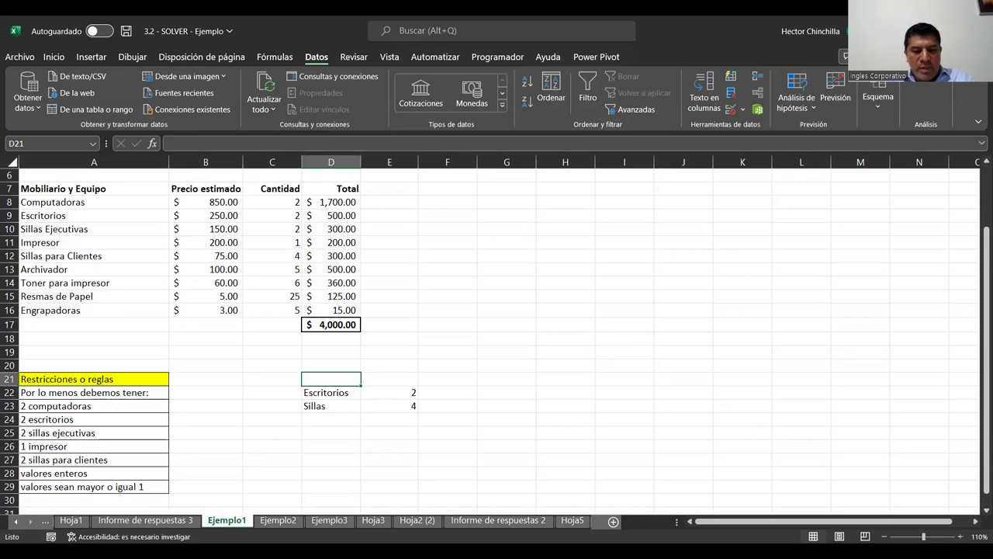
# Add a Computadoras entry with a count of 2 in row 21
pyautogui.write('Computadoras')
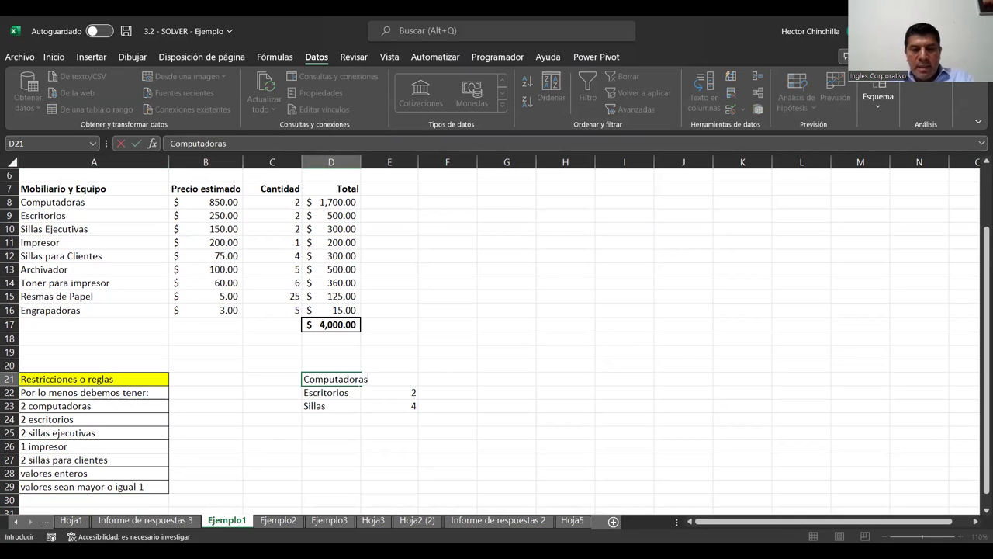
pyautogui.press('Return')
pyautogui.click(389, 379)
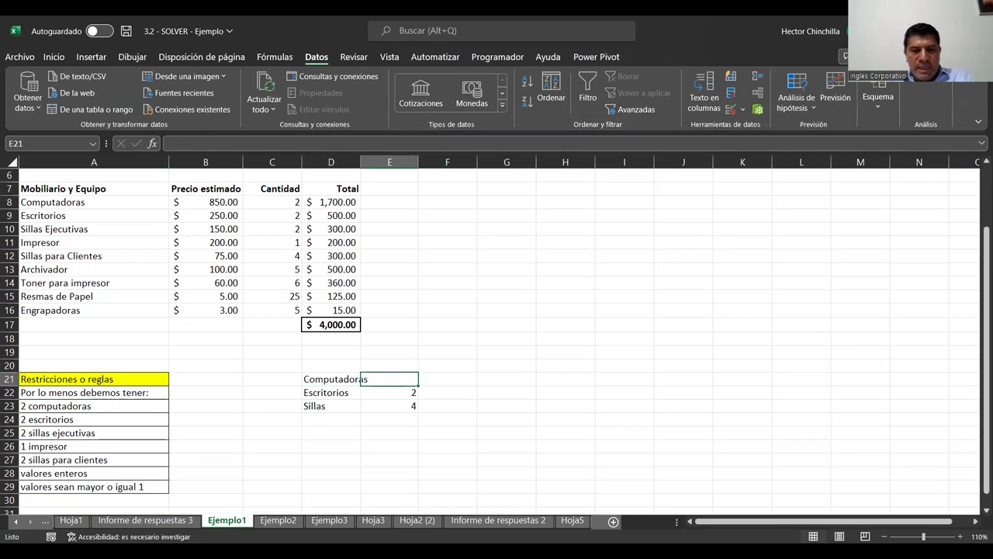
pyautogui.write('2')
pyautogui.press('Return')
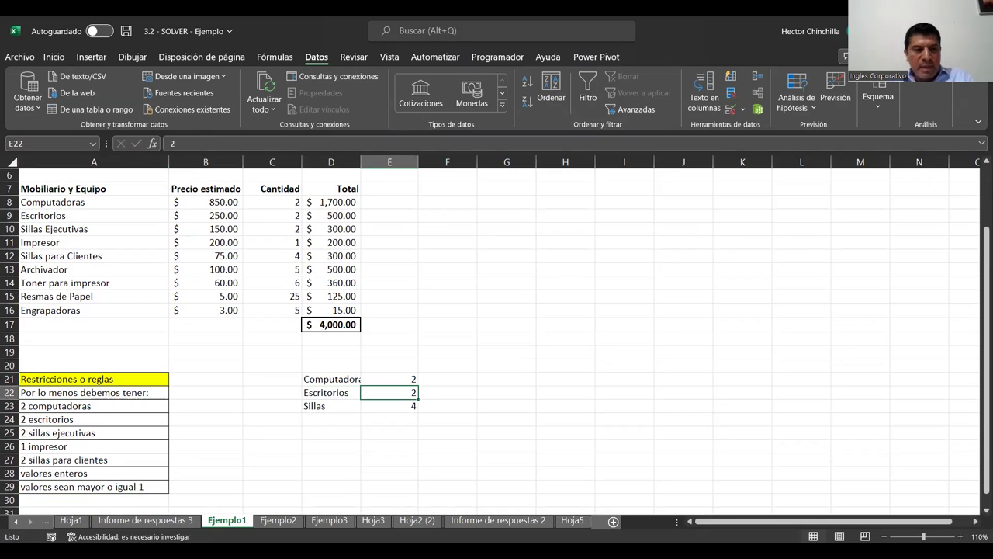
pyautogui.press('Down')
pyautogui.press('Up')
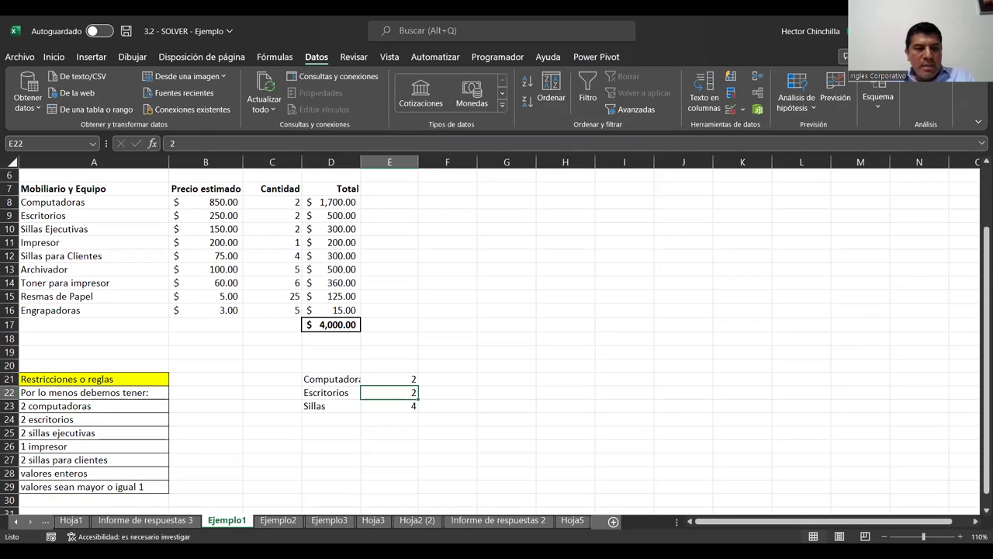
pyautogui.press('Down')
pyautogui.press('Down')
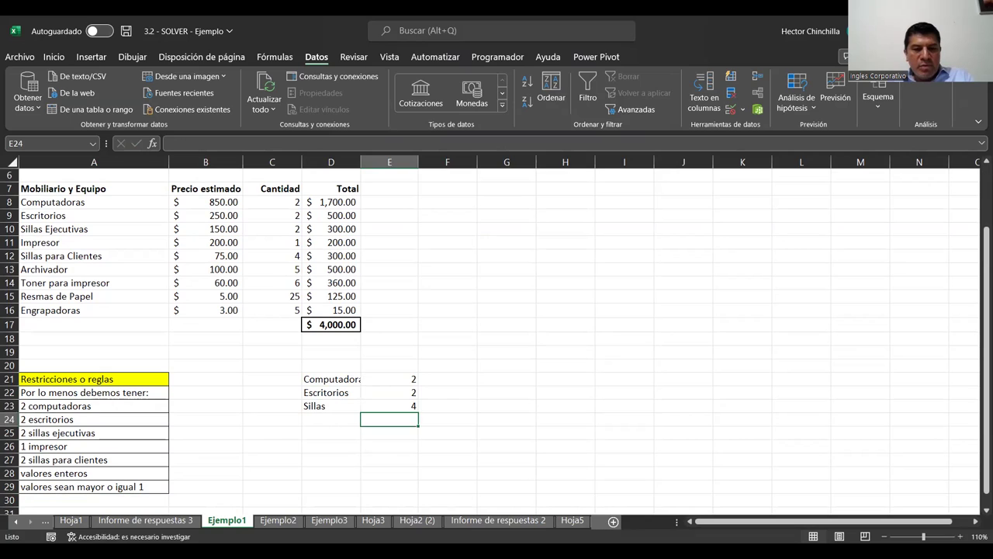
pyautogui.press('Up')
pyautogui.press('Up')
pyautogui.press('Up')
pyautogui.press('Down')
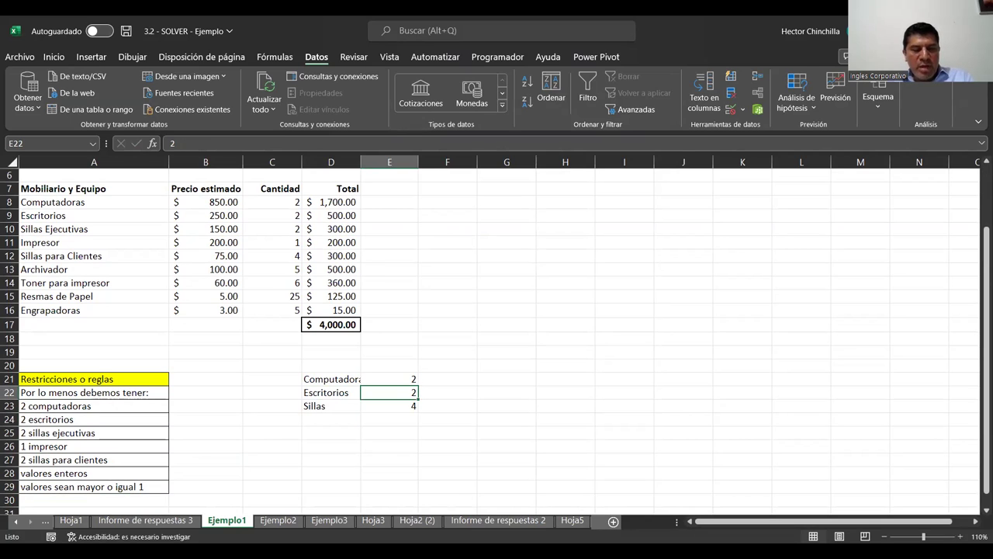
# Change Escritorios to 3 and set Sillas to the formula =E22*2, giving 6
pyautogui.press('BackSpace')
pyautogui.write('3')
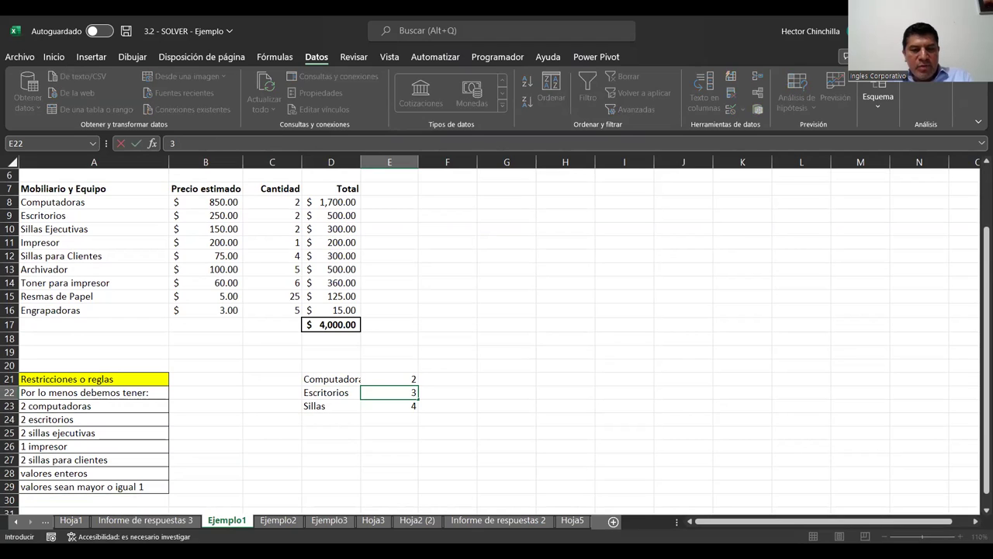
pyautogui.press('Return')
pyautogui.press('Up')
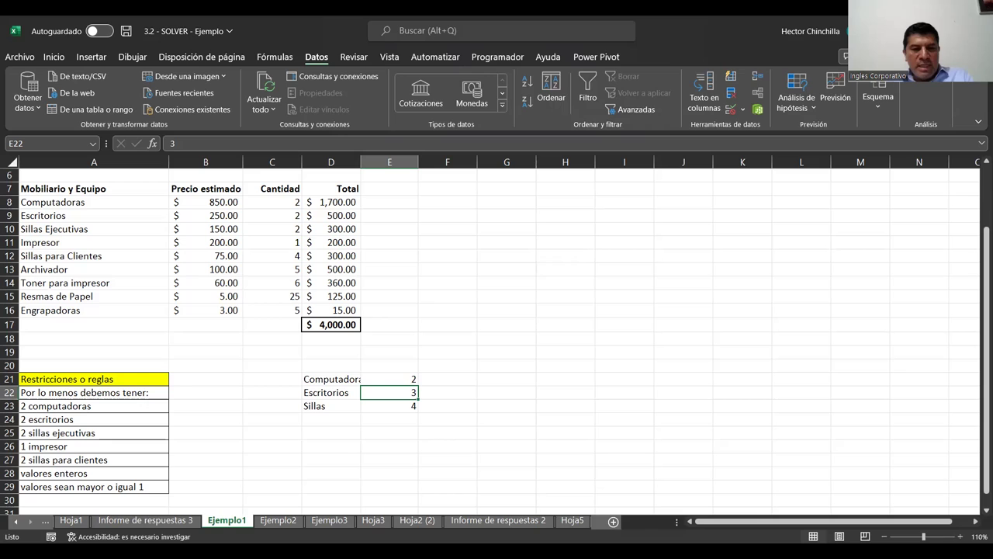
pyautogui.press('Down')
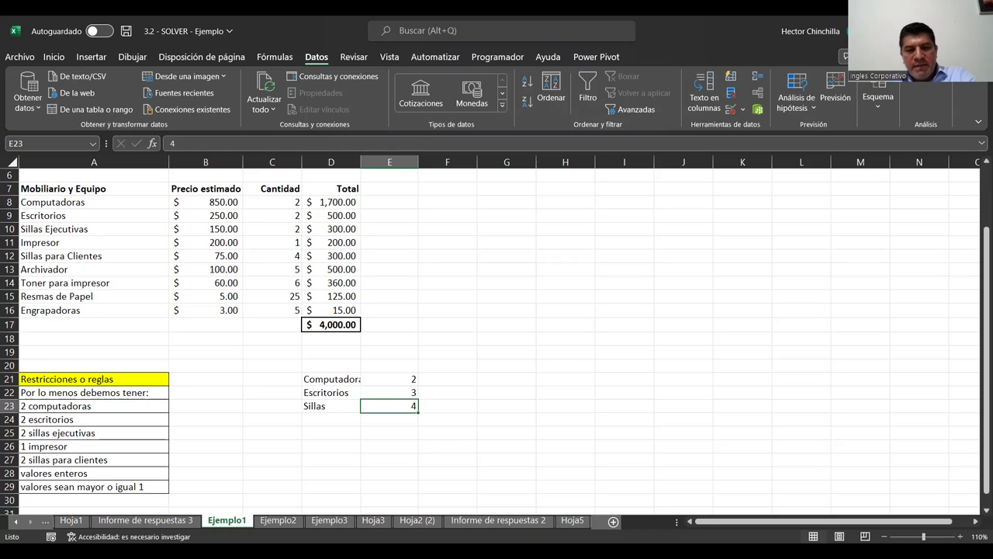
pyautogui.write('=')
pyautogui.press('Up')
pyautogui.write('*2')
pyautogui.press('Return')
pyautogui.click(389, 392)
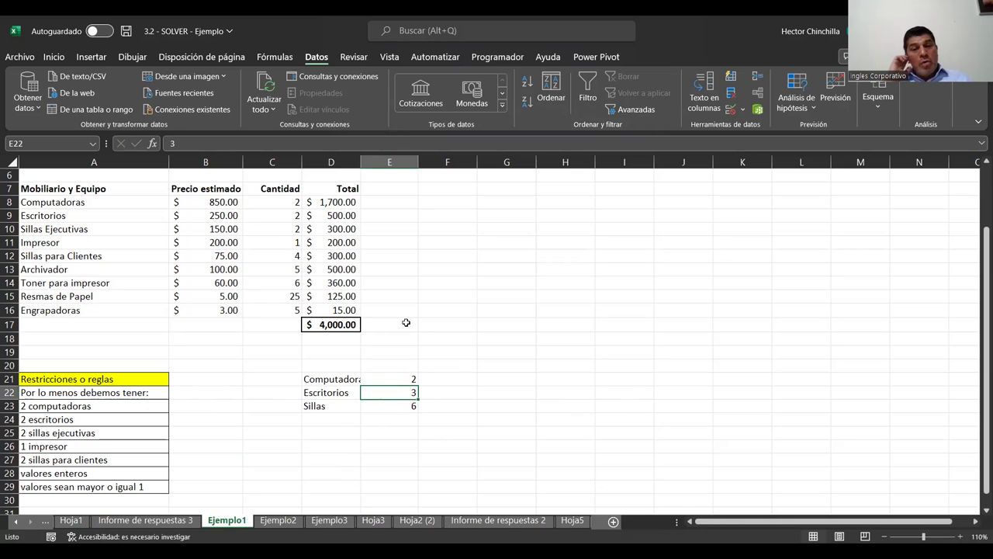
pyautogui.click(334, 323)
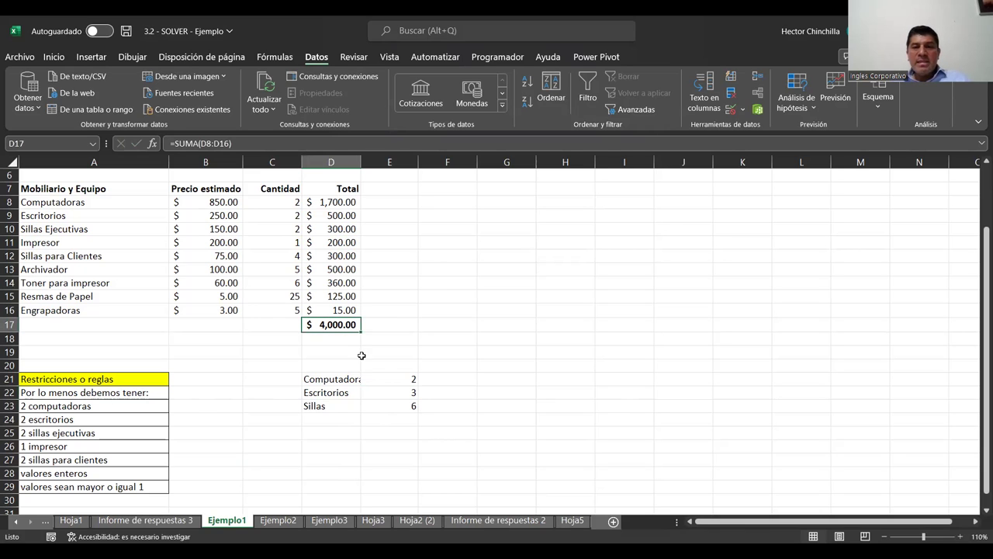
pyautogui.click(930, 83)
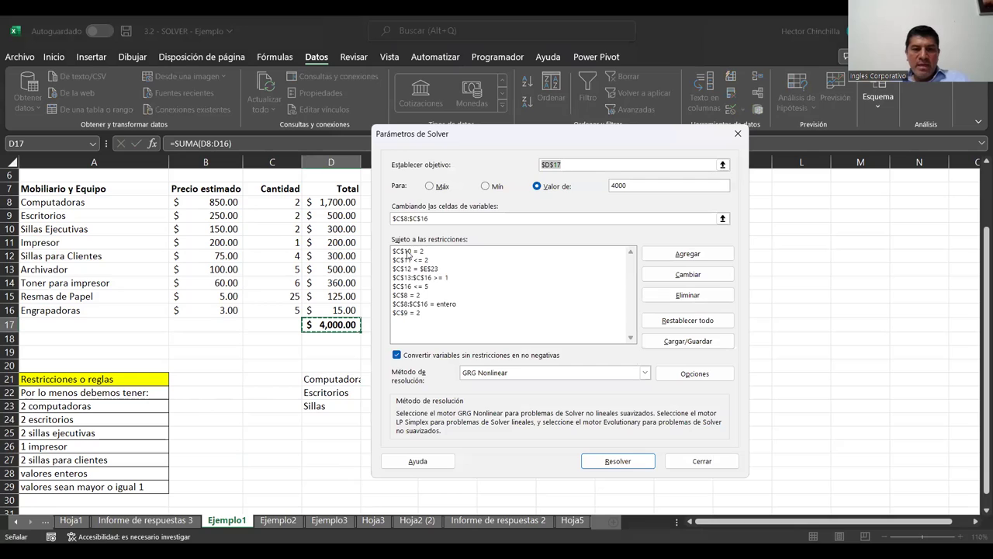
pyautogui.click(408, 253)
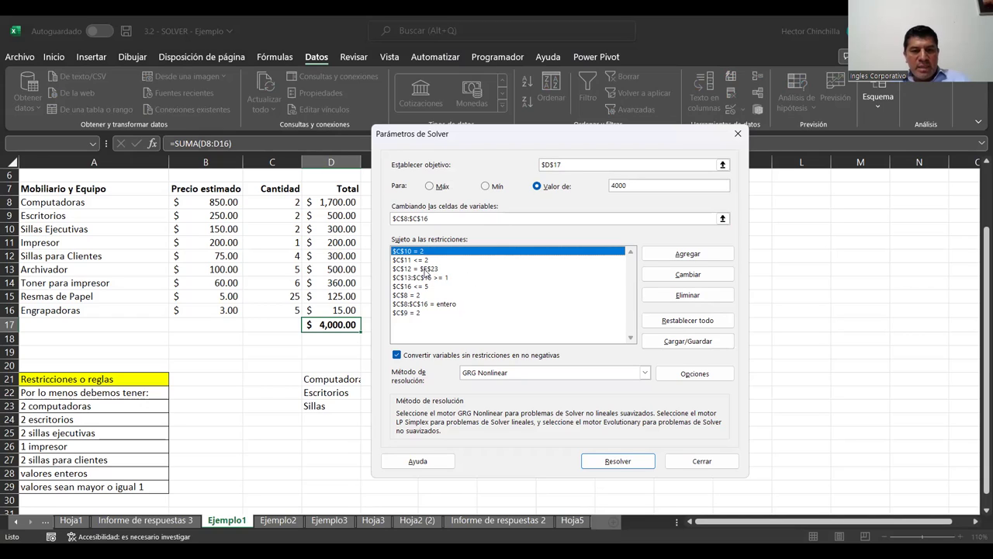
pyautogui.click(425, 270)
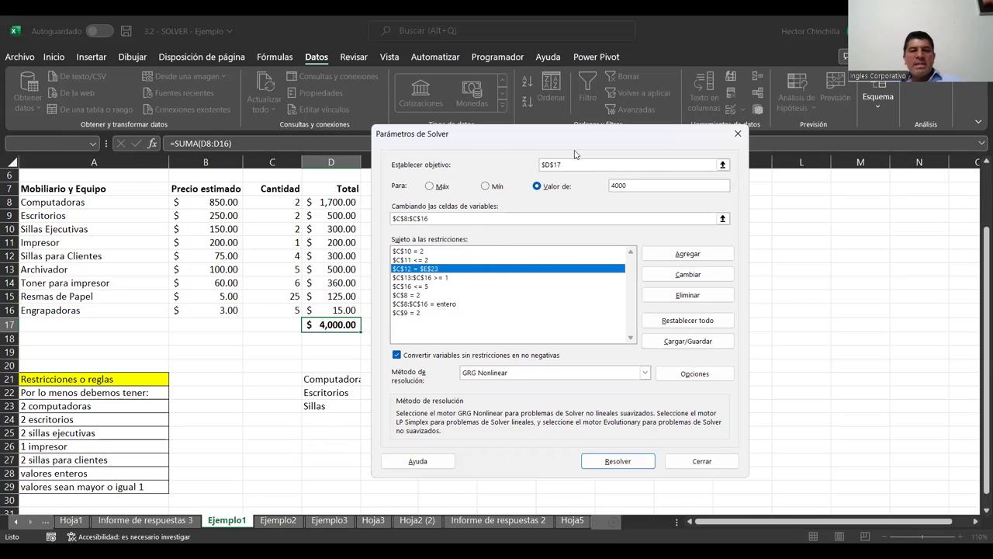
pyautogui.moveTo(575, 135); pyautogui.dragTo(660, 135)
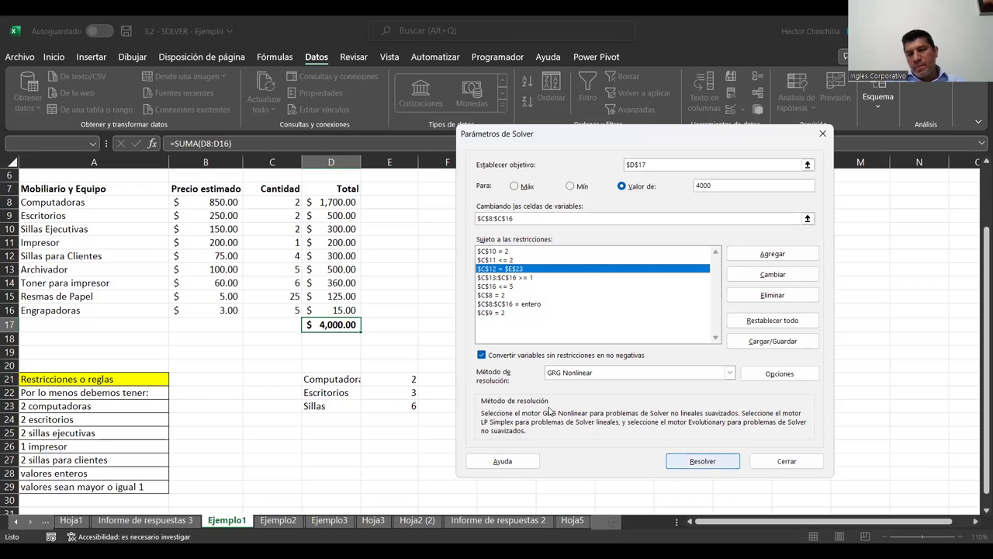
pyautogui.click(761, 467)
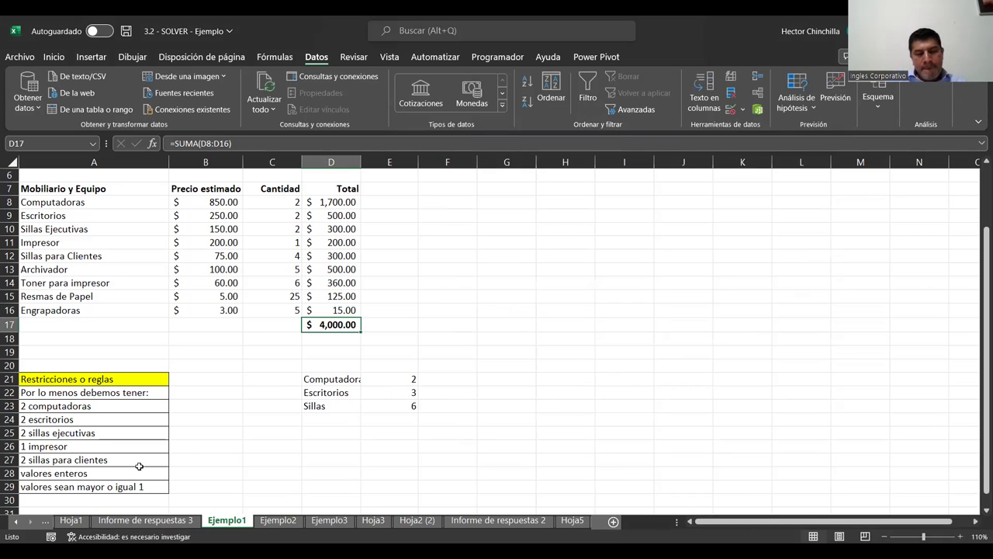
# On the Ejemplo2 sheet, delete the Cantidad values in D7:D20, starting from Papaya
pyautogui.click(279, 521)
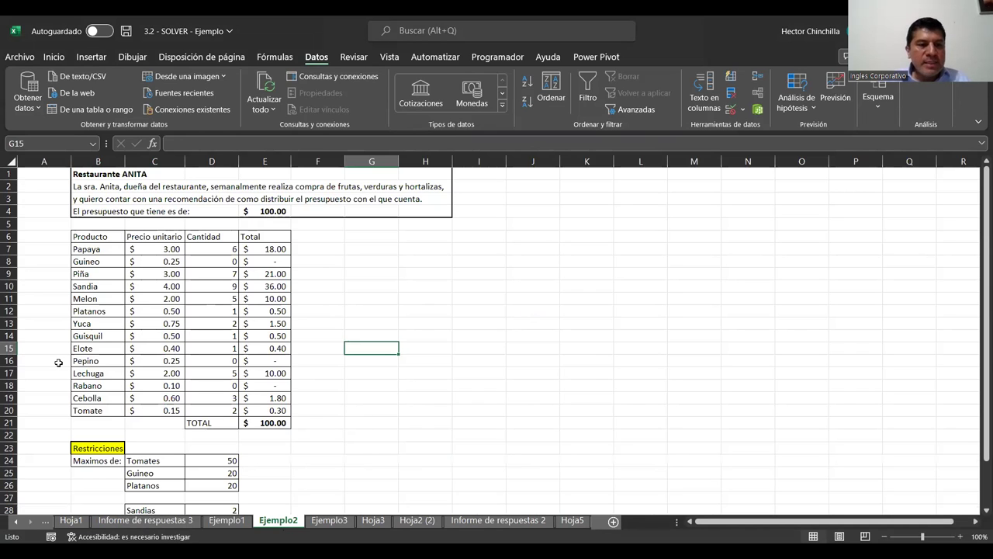
pyautogui.scroll(-1, 66, 375)
pyautogui.scroll(-1, 66, 375)
pyautogui.scroll(2, 66, 375)
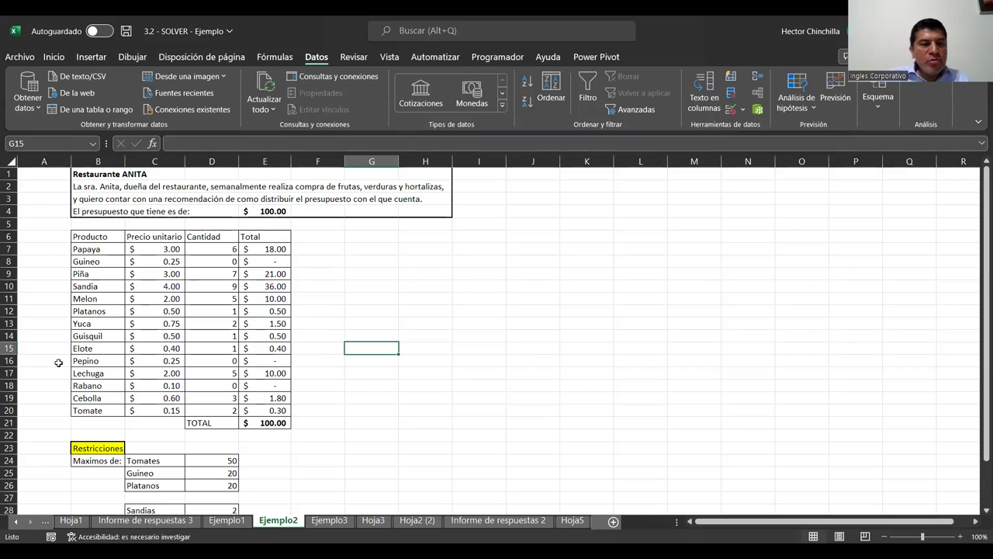
pyautogui.scroll(-2, 57, 358)
pyautogui.scroll(-2, 57, 357)
pyautogui.scroll(3, 57, 357)
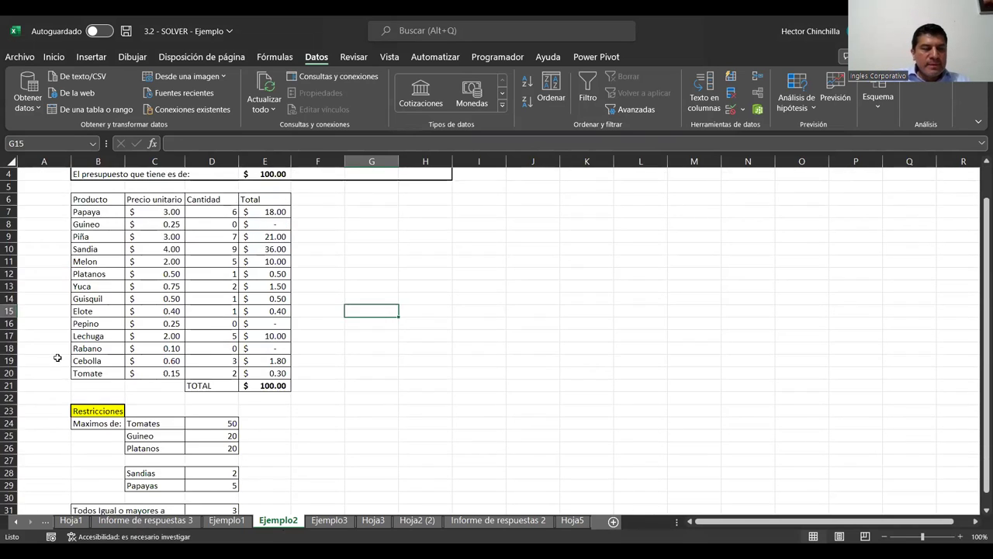
pyautogui.scroll(1, 57, 357)
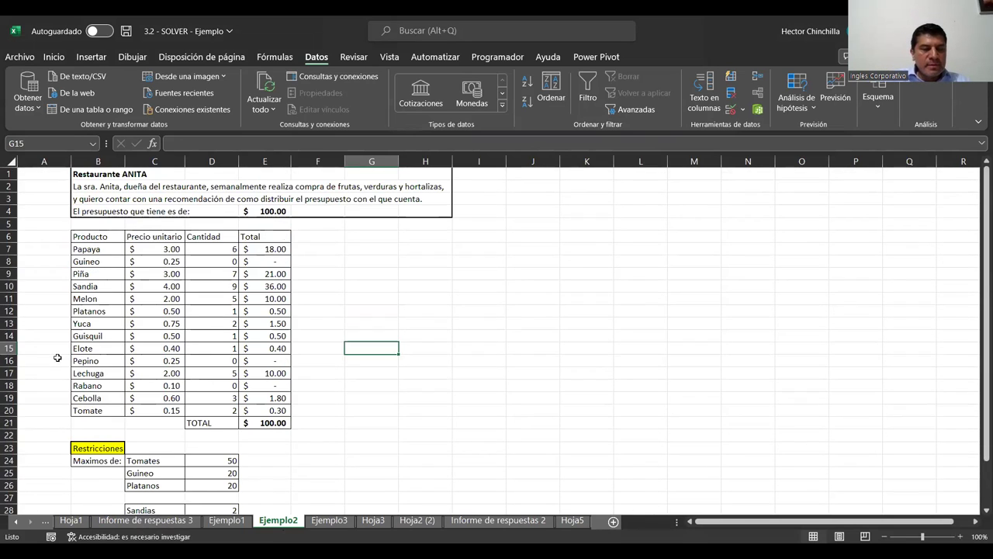
pyautogui.doubleClick(206, 253)
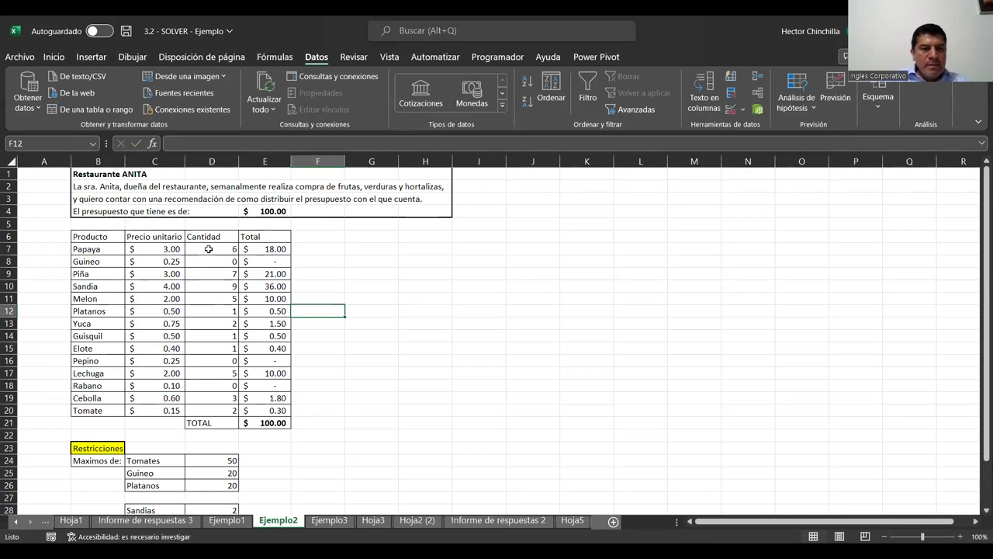
pyautogui.moveTo(206, 251); pyautogui.dragTo(212, 411)
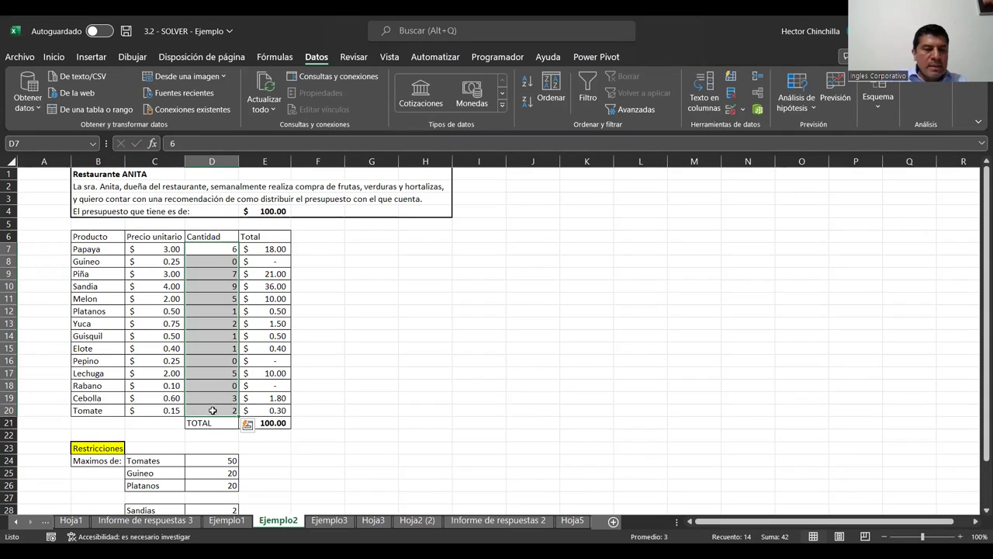
pyautogui.press('Delete')
pyautogui.click(341, 286)
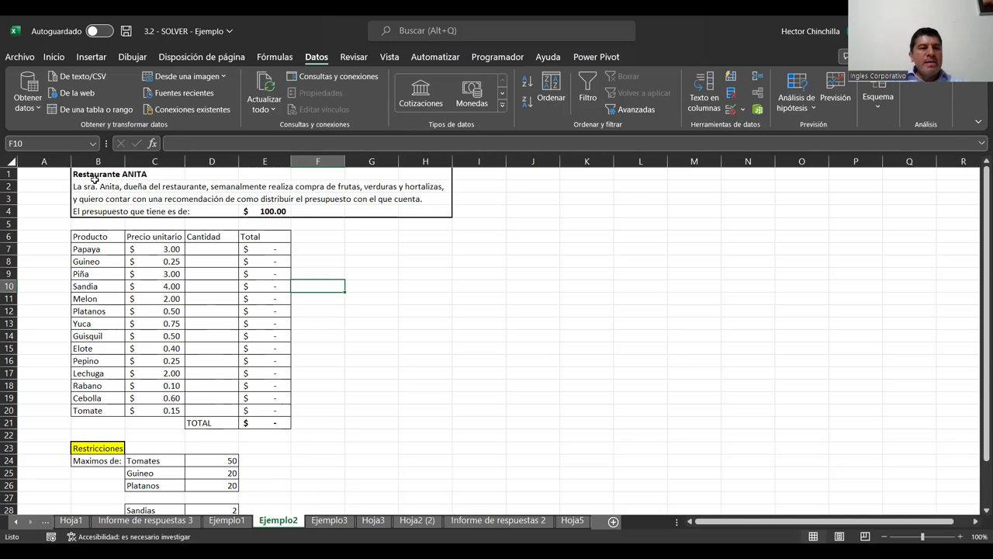
pyautogui.click(41, 278)
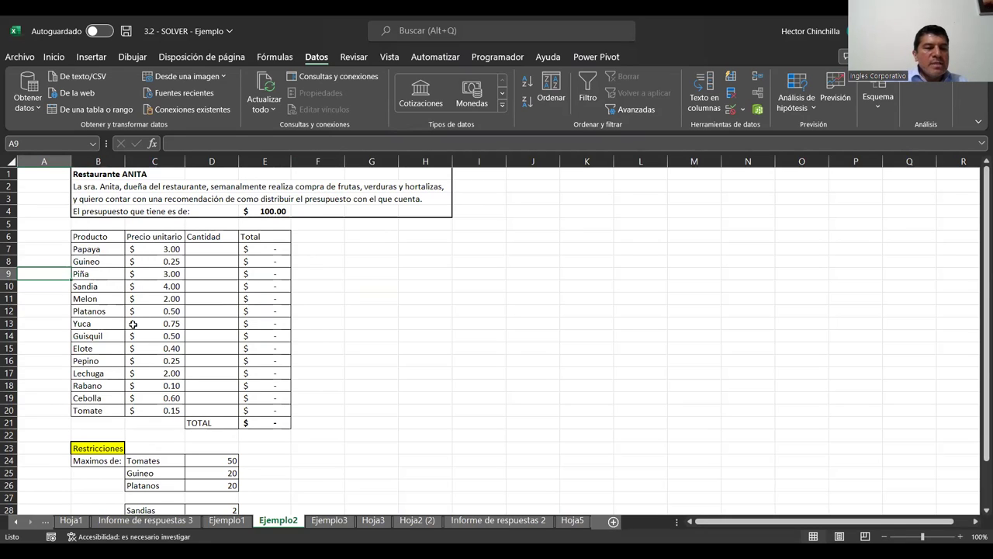
pyautogui.click(262, 209)
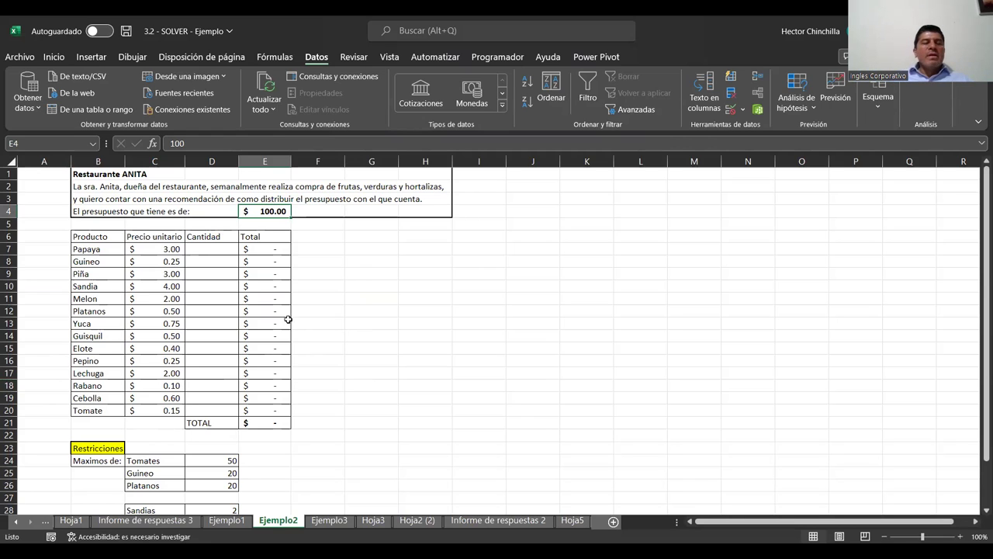
pyautogui.scroll(-2, 162, 359)
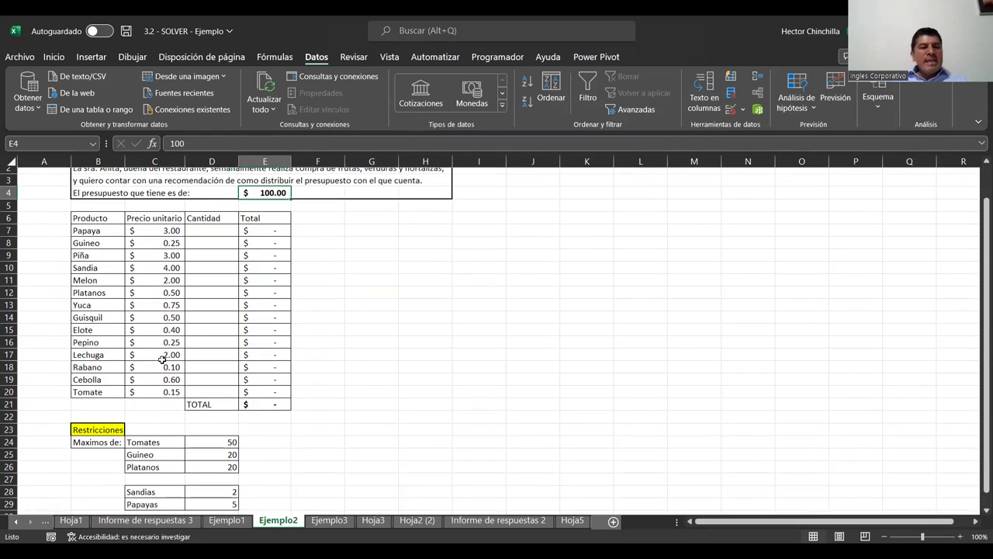
pyautogui.scroll(2, 163, 358)
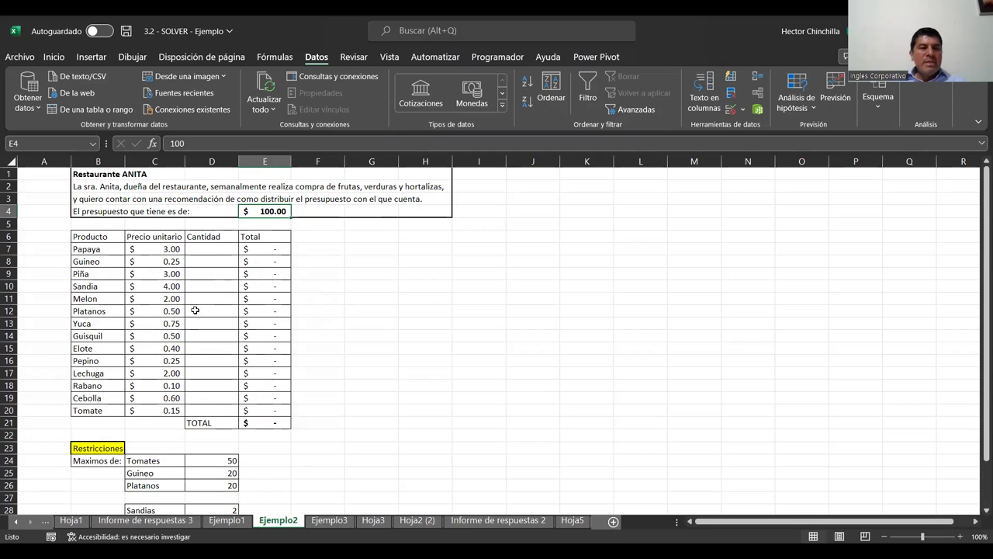
pyautogui.click(80, 249)
pyautogui.click(81, 261)
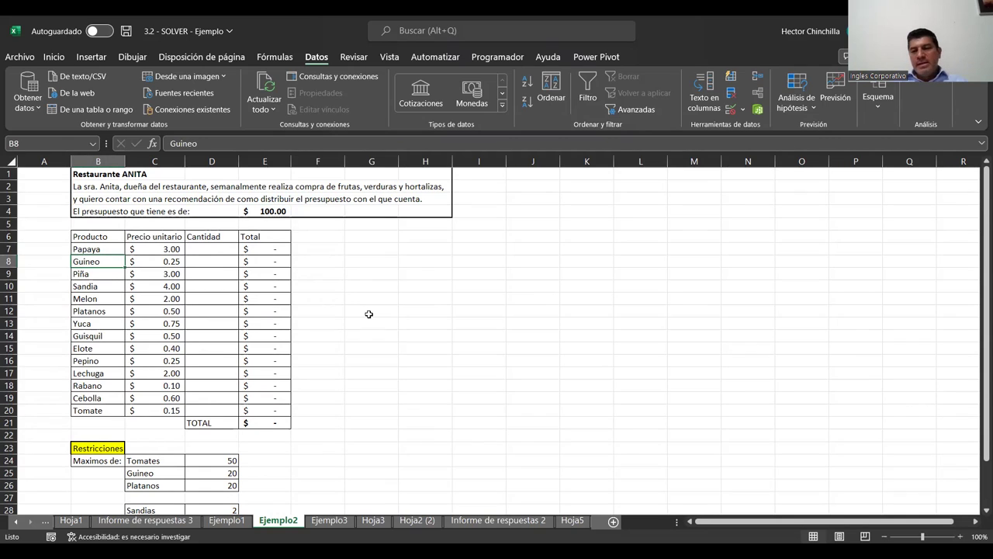
pyautogui.scroll(-1, 359, 275)
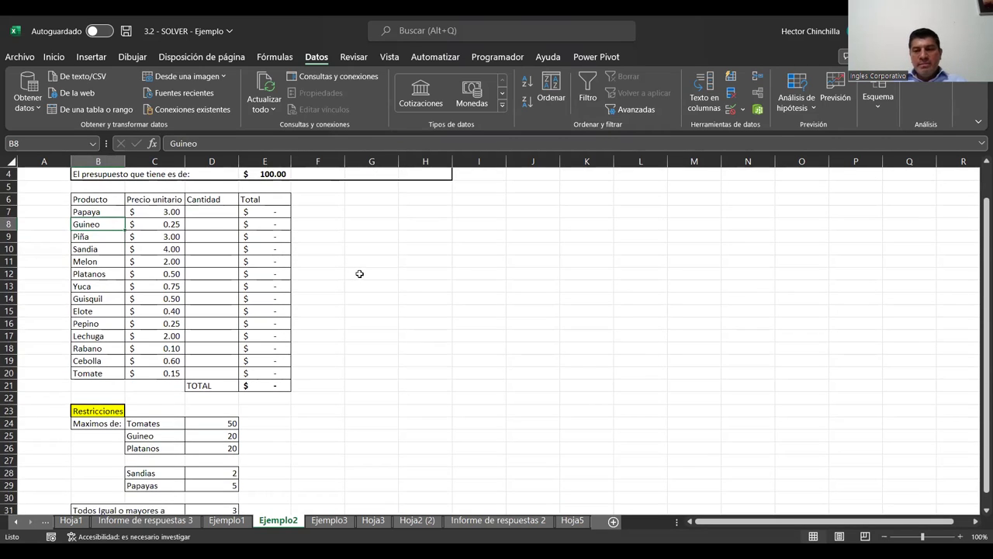
pyautogui.scroll(1, 359, 274)
pyautogui.scroll(-2, 360, 274)
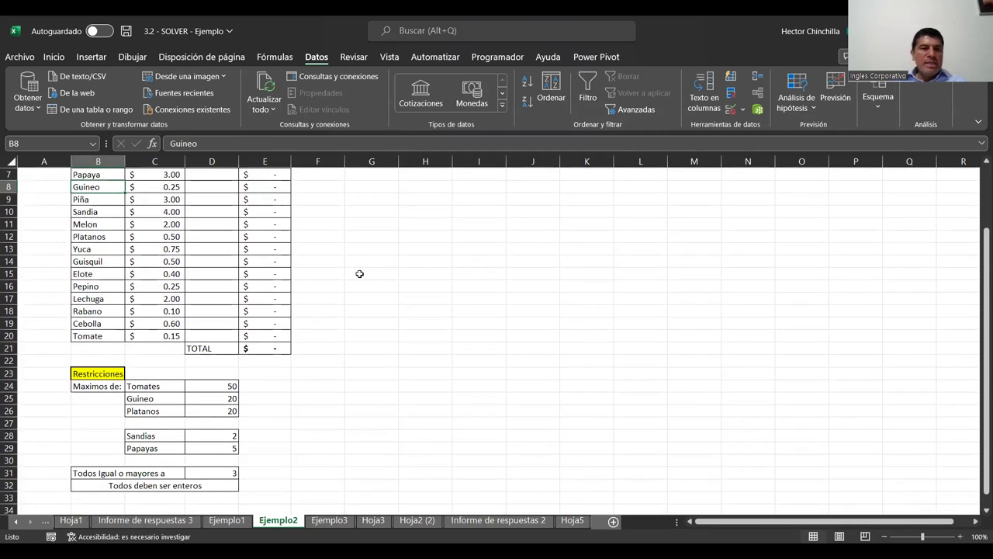
pyautogui.click(59, 426)
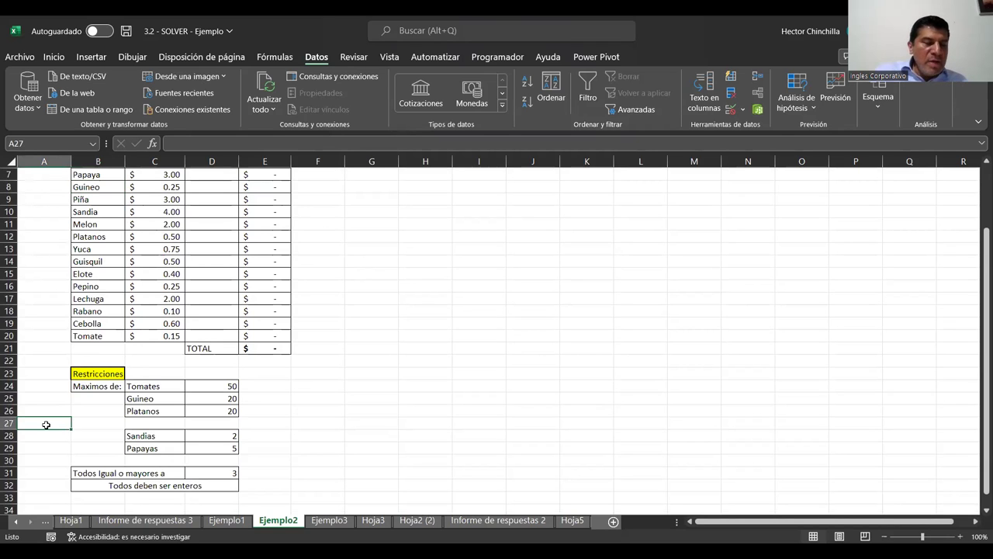
pyautogui.scroll(2, 45, 421)
pyautogui.scroll(1, 45, 420)
pyautogui.scroll(-1, 45, 421)
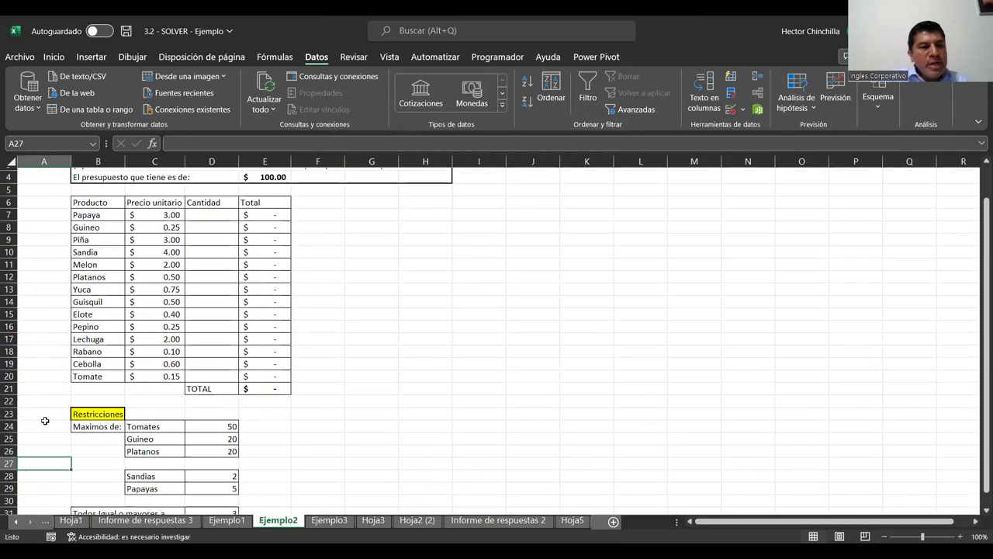
pyautogui.click(143, 426)
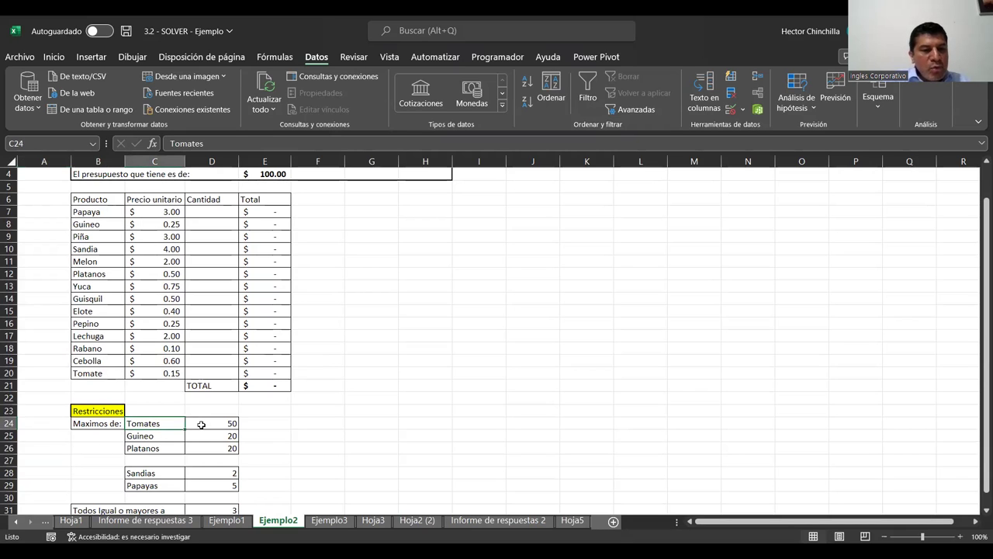
pyautogui.click(201, 424)
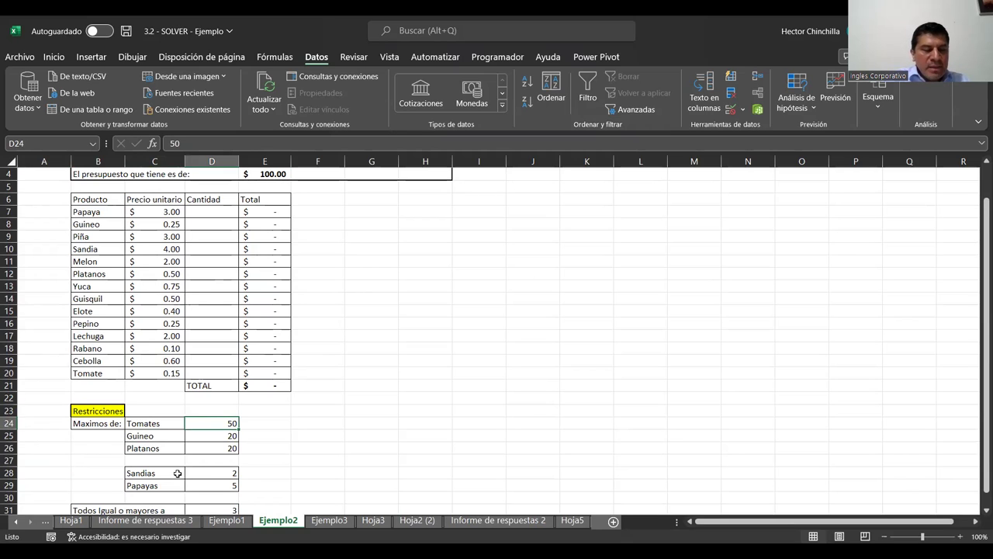
pyautogui.click(206, 436)
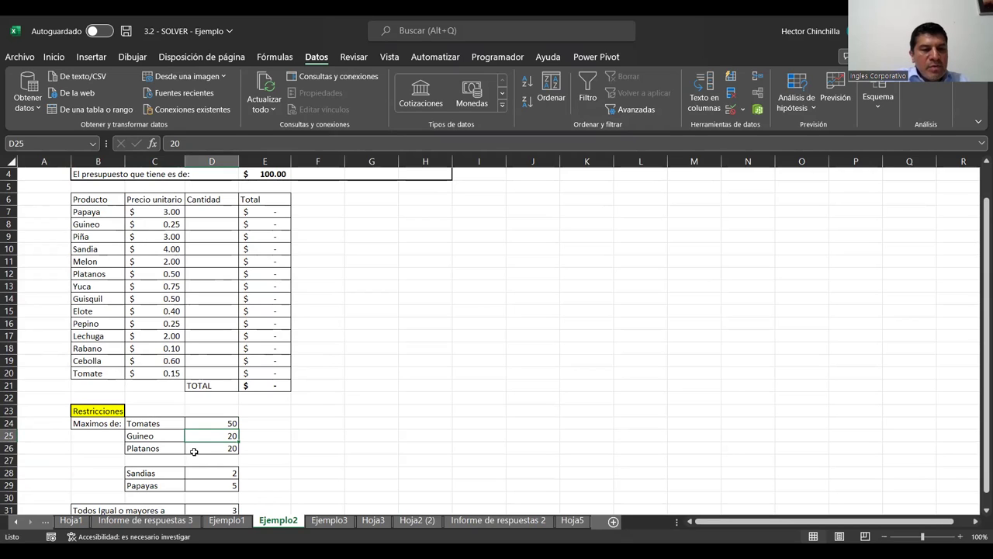
pyautogui.click(194, 447)
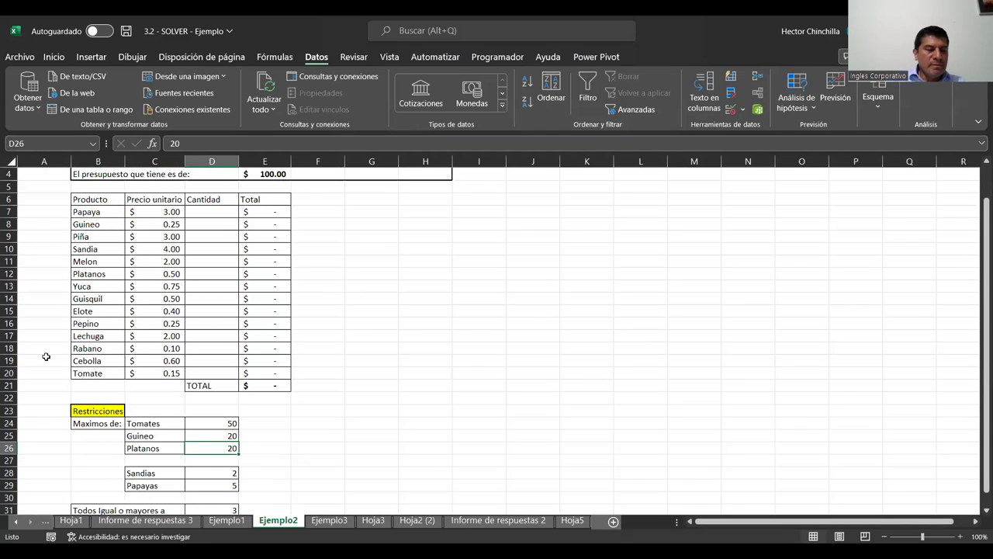
pyautogui.scroll(-1, 71, 340)
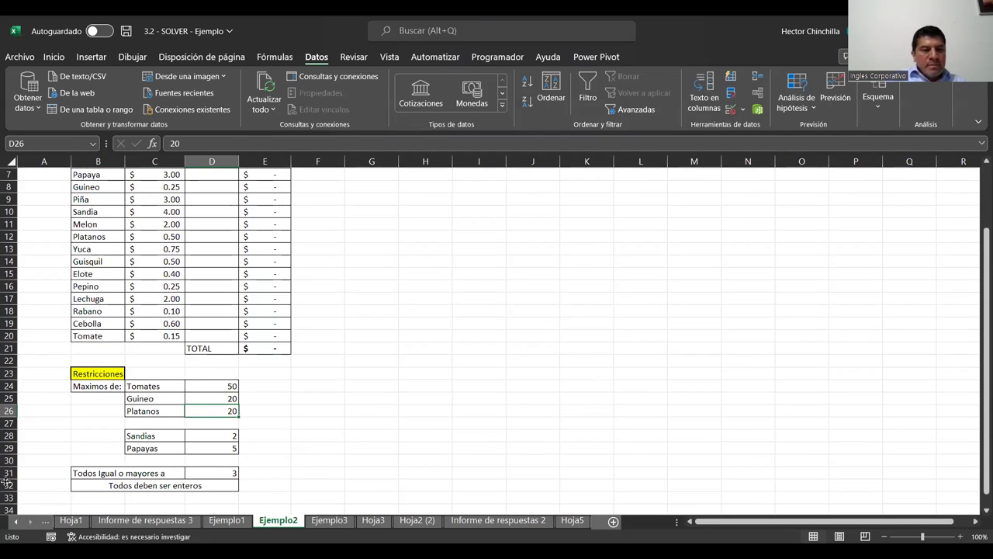
pyautogui.scroll(1, 86, 426)
pyautogui.scroll(1, 86, 426)
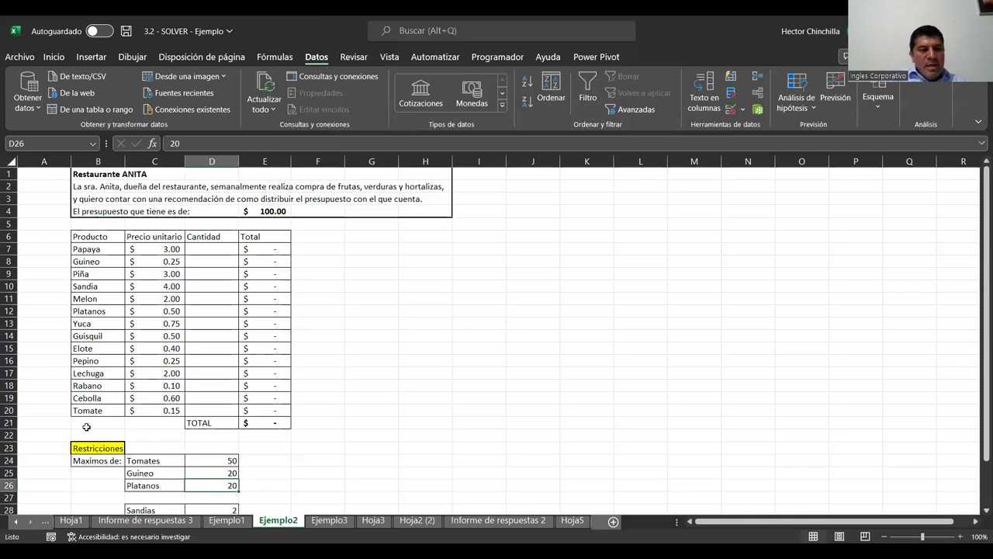
pyautogui.scroll(-2, 87, 426)
pyautogui.scroll(2, 86, 427)
pyautogui.scroll(-1, 86, 426)
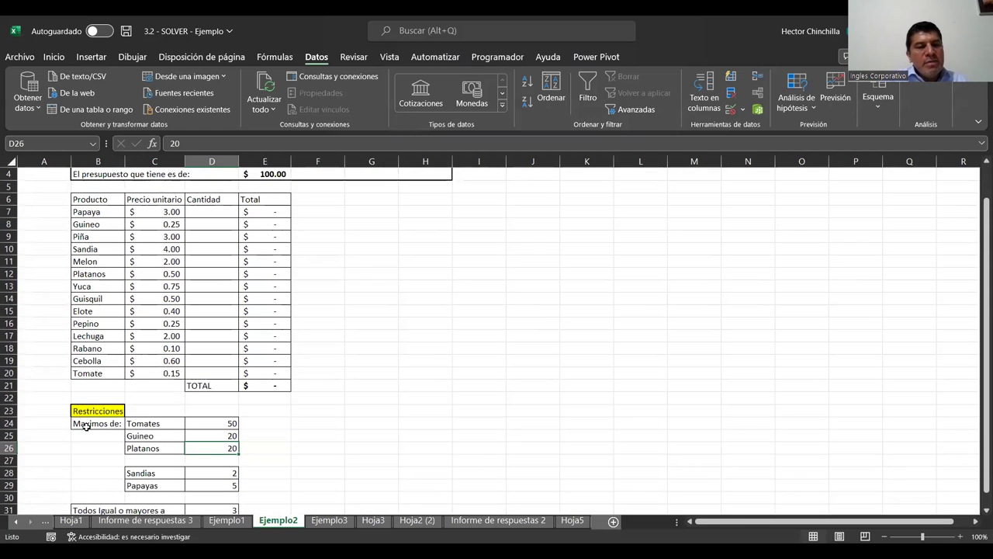
pyautogui.scroll(-1, 66, 422)
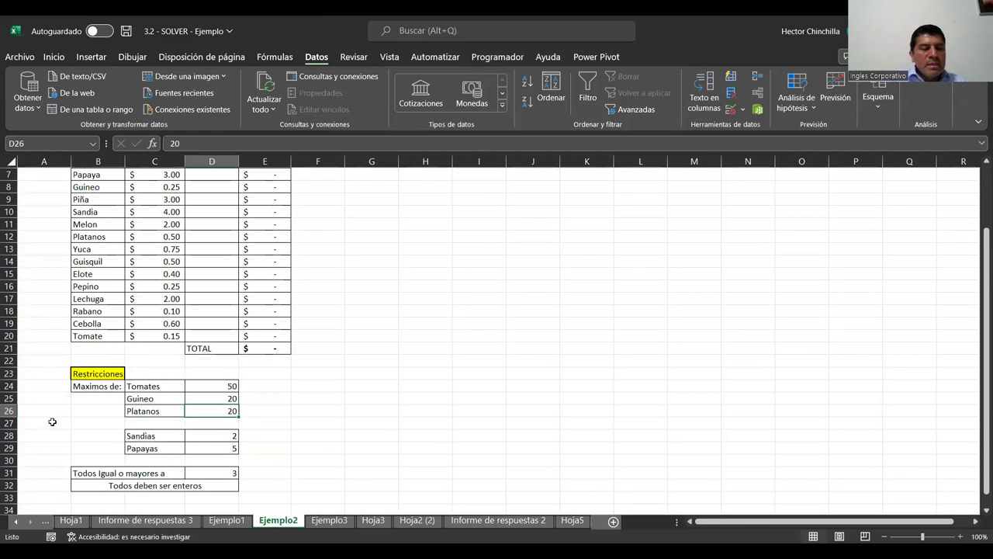
pyautogui.click(200, 442)
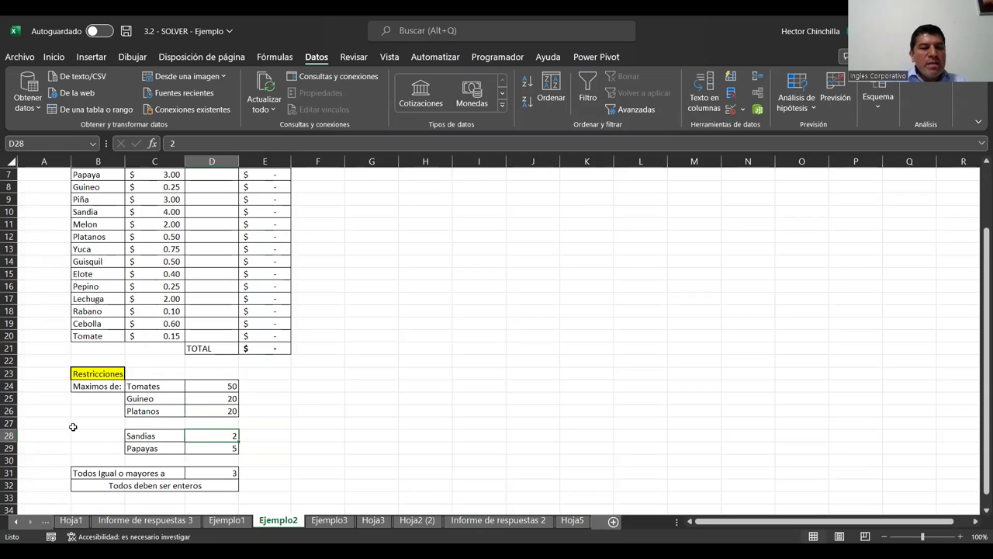
pyautogui.click(200, 385)
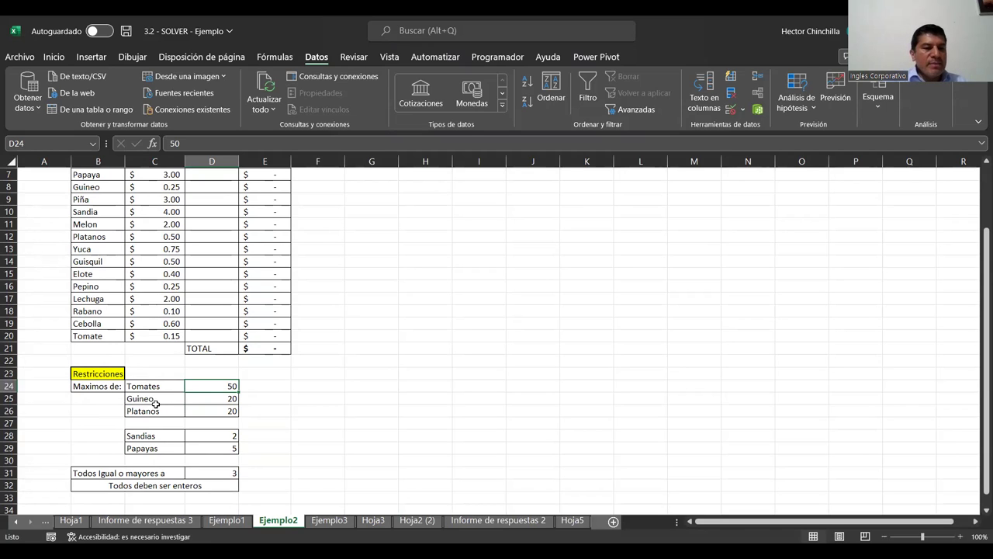
pyautogui.click(193, 438)
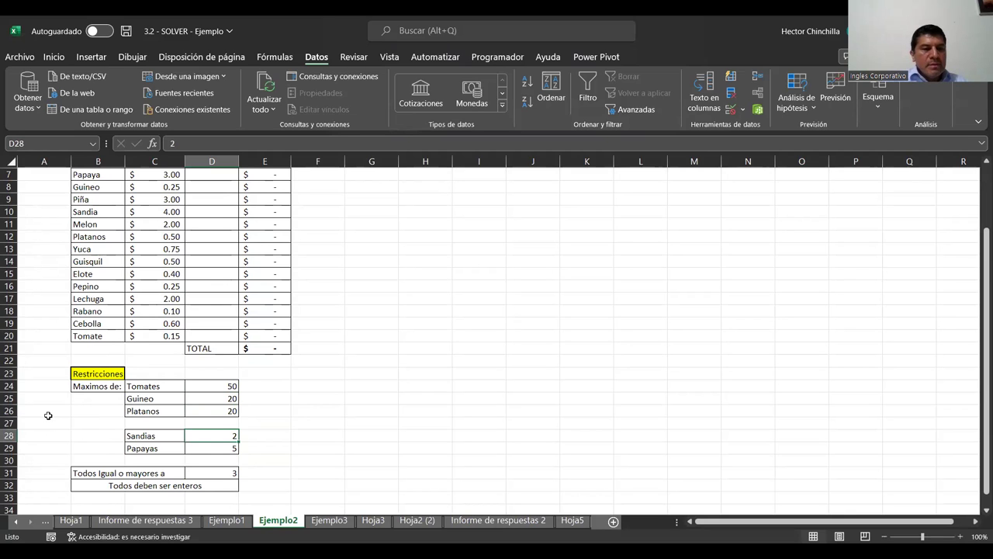
pyautogui.scroll(2, 48, 415)
pyautogui.scroll(-2, 48, 415)
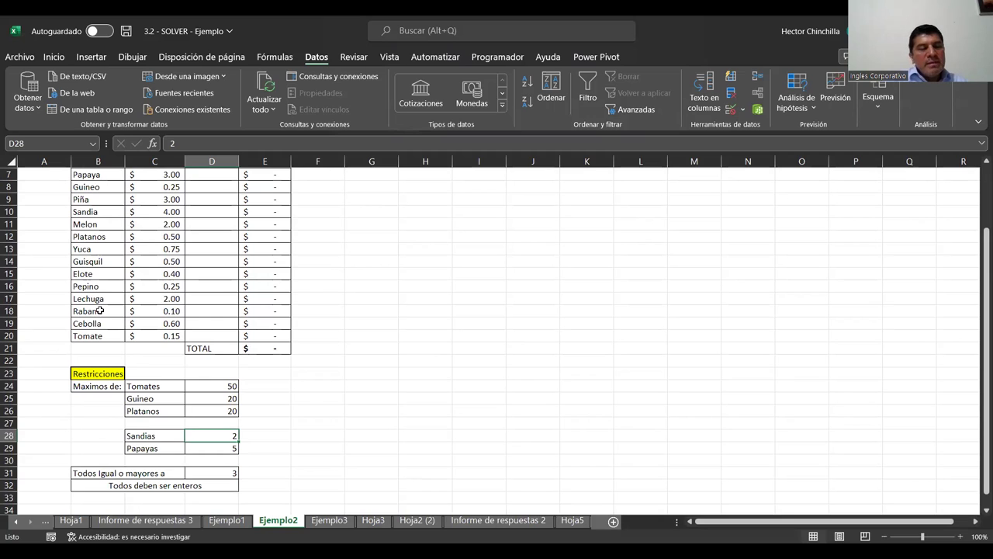
pyautogui.scroll(2, 84, 284)
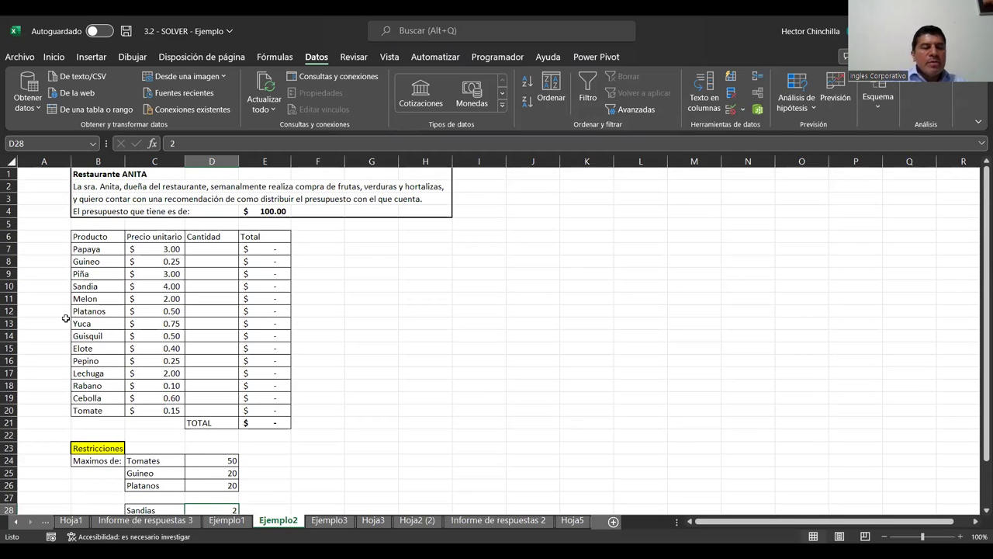
pyautogui.scroll(-2, 66, 318)
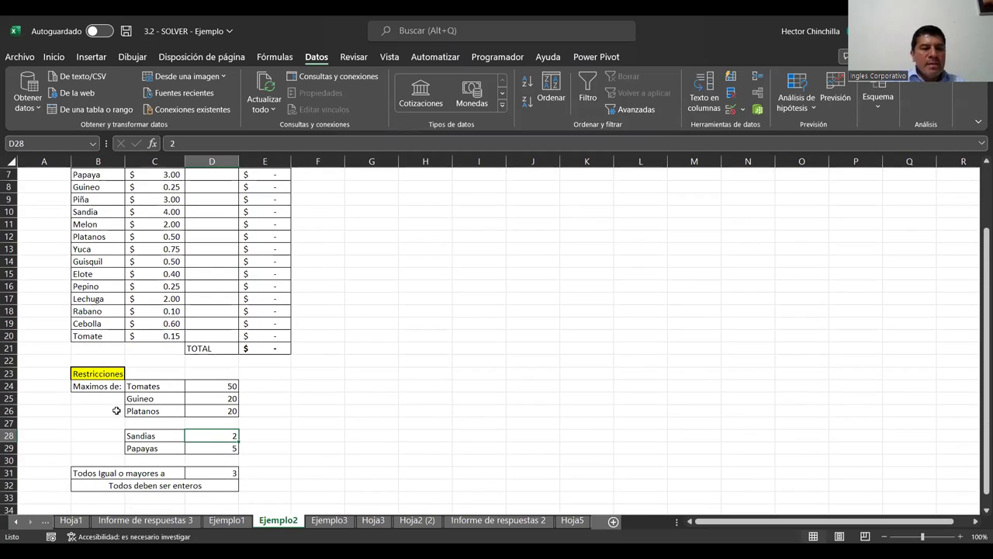
pyautogui.click(194, 448)
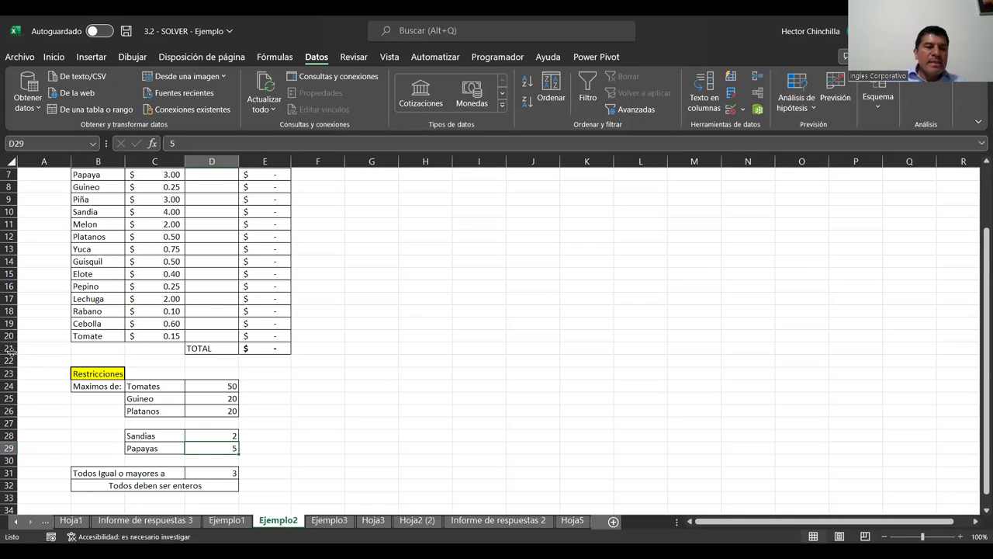
pyautogui.scroll(2, 48, 385)
pyautogui.scroll(-1, 48, 386)
pyautogui.scroll(1, 48, 386)
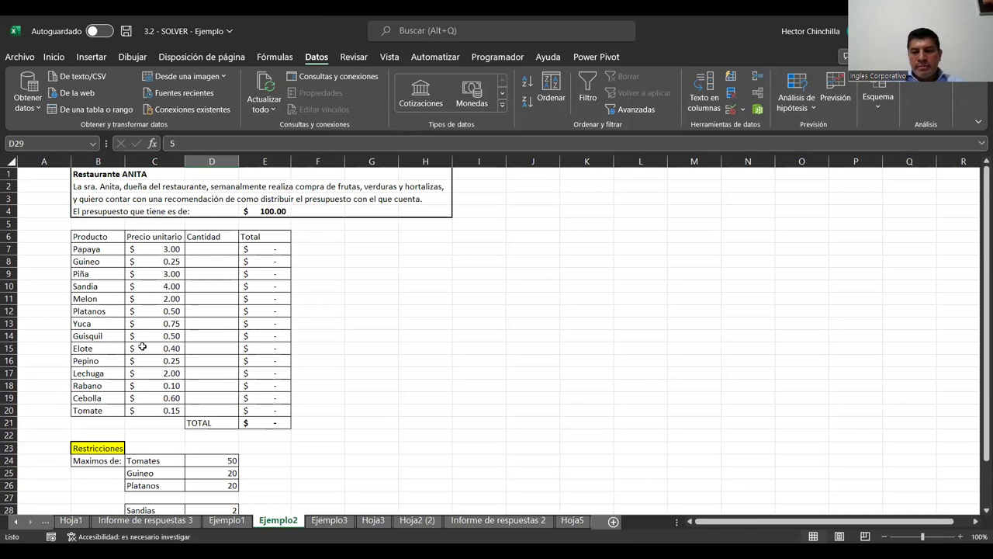
pyautogui.scroll(-2, 156, 342)
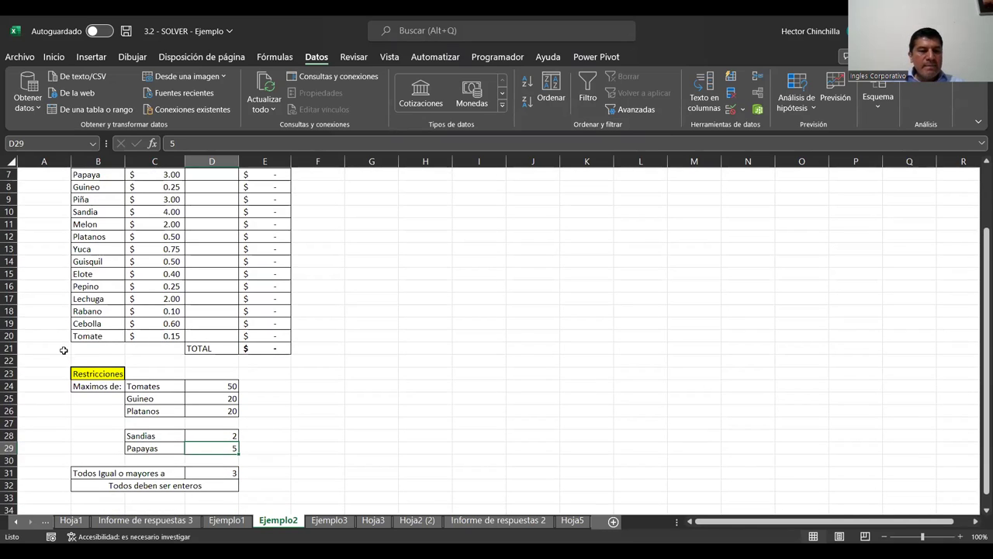
pyautogui.scroll(1, 29, 414)
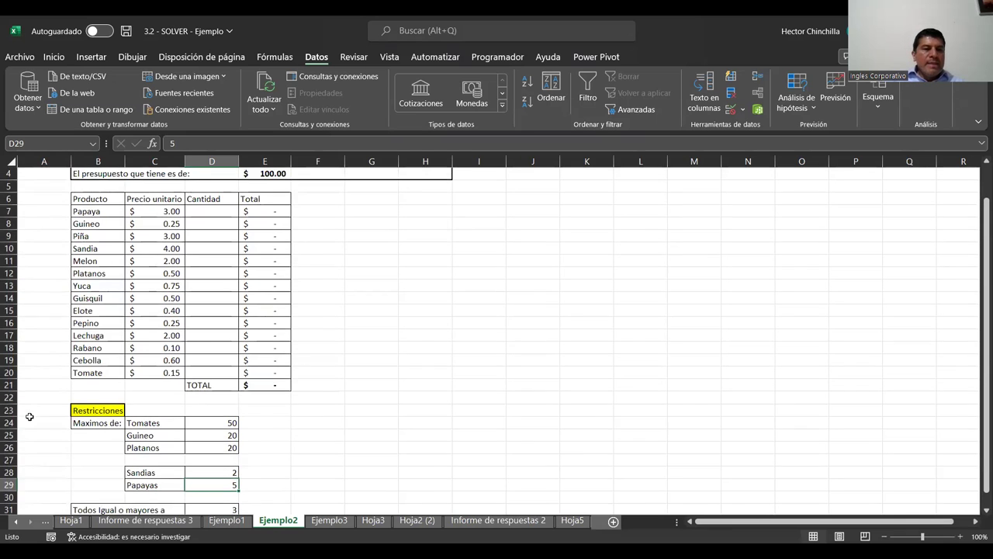
pyautogui.scroll(-1, 137, 371)
pyautogui.scroll(2, 137, 374)
pyautogui.scroll(-3, 136, 374)
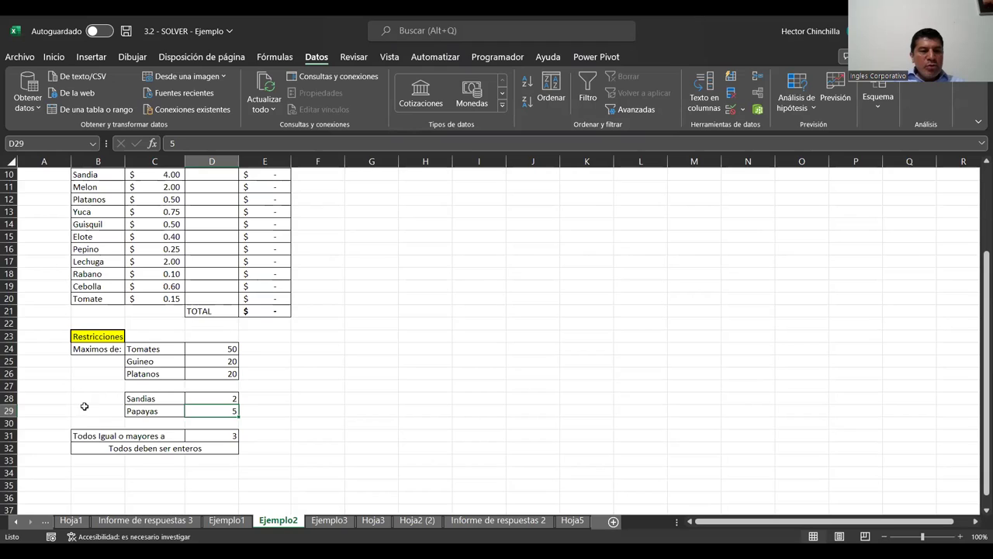
pyautogui.click(201, 438)
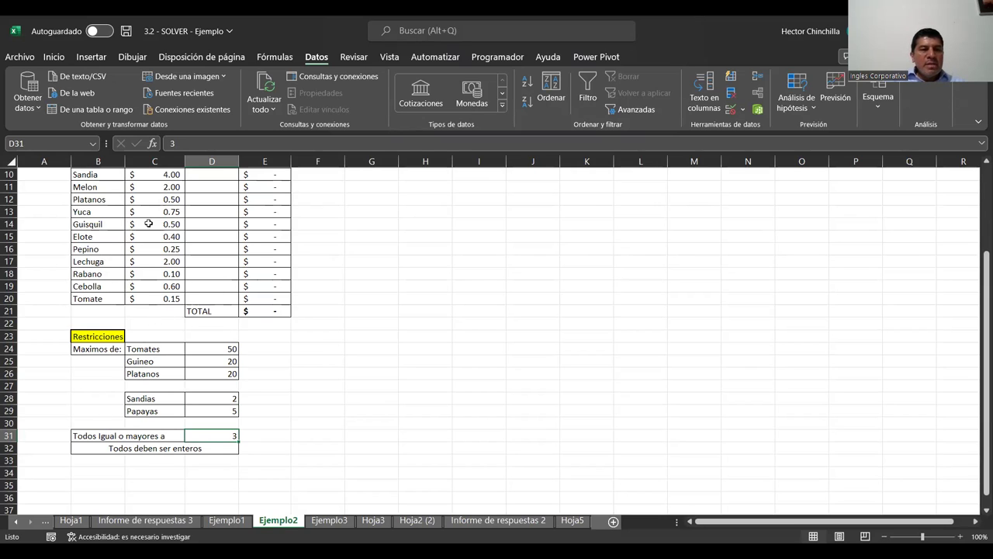
pyautogui.click(198, 214)
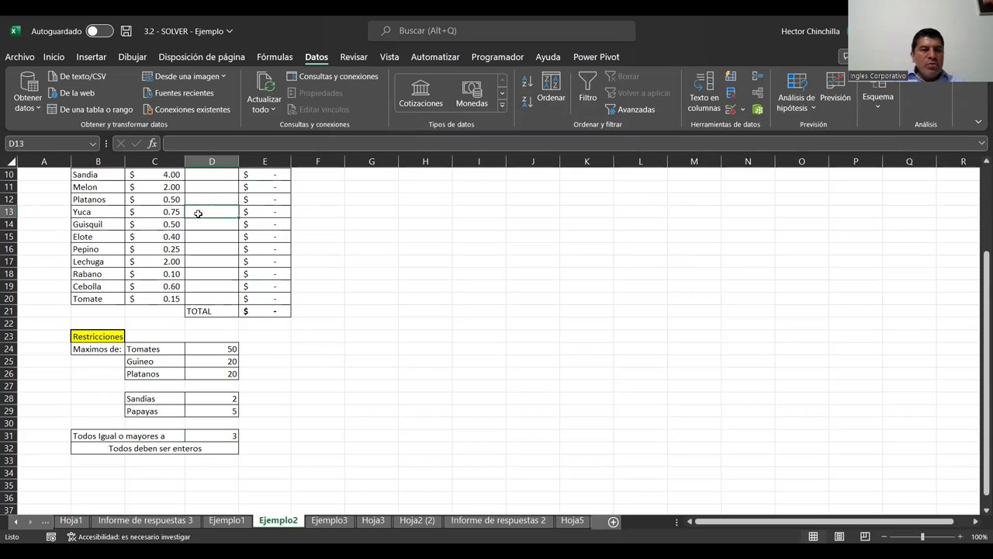
pyautogui.click(219, 224)
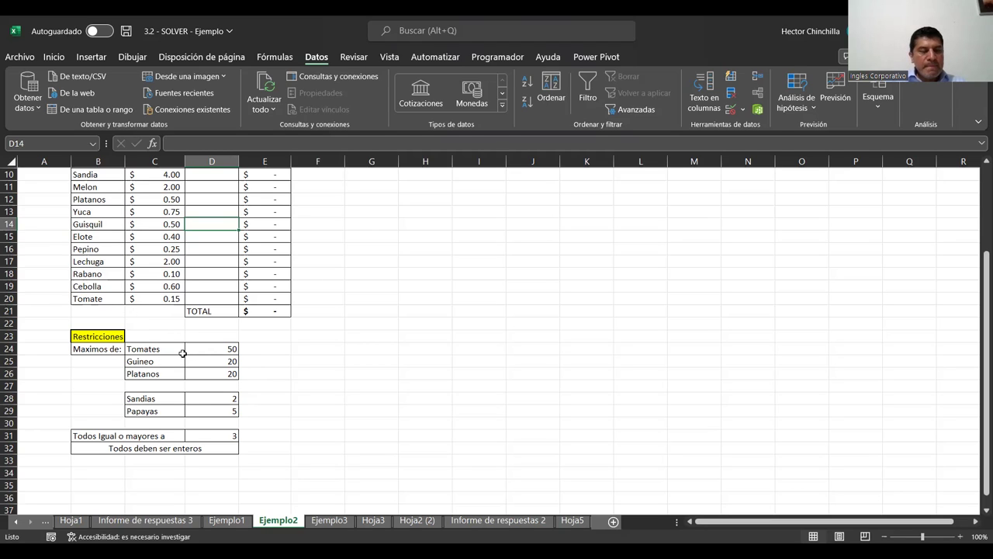
pyautogui.scroll(-1, 164, 318)
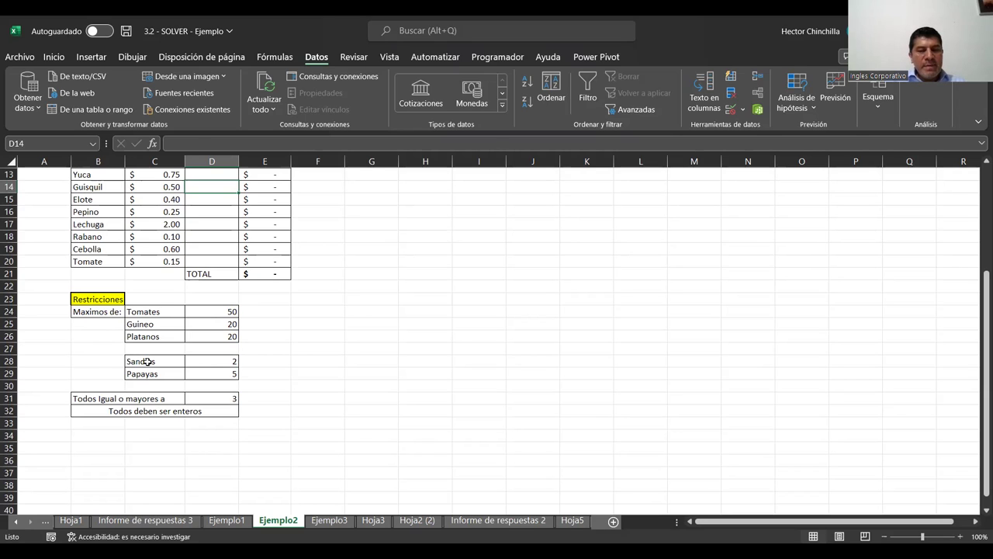
pyautogui.moveTo(148, 361); pyautogui.dragTo(163, 371)
pyautogui.click(112, 347)
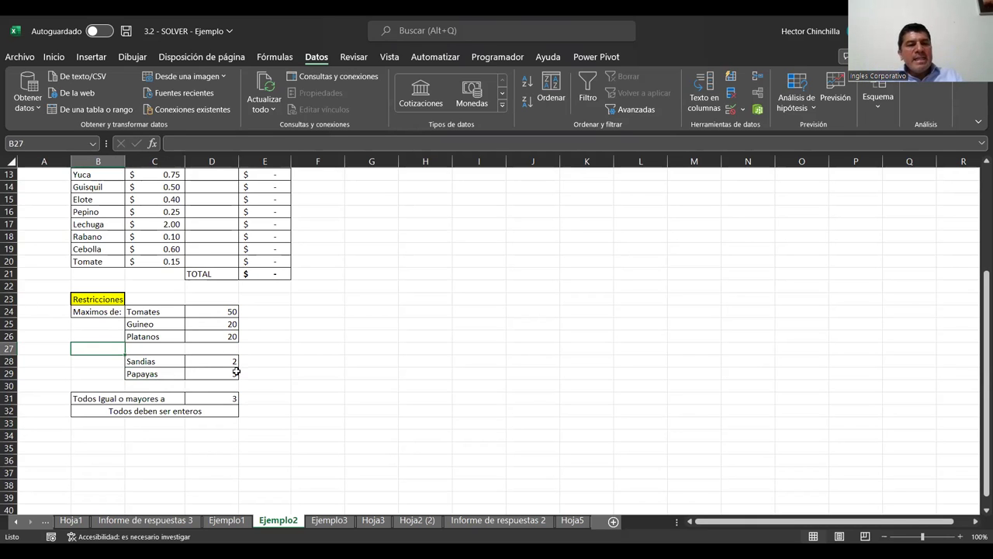
pyautogui.scroll(4, 252, 372)
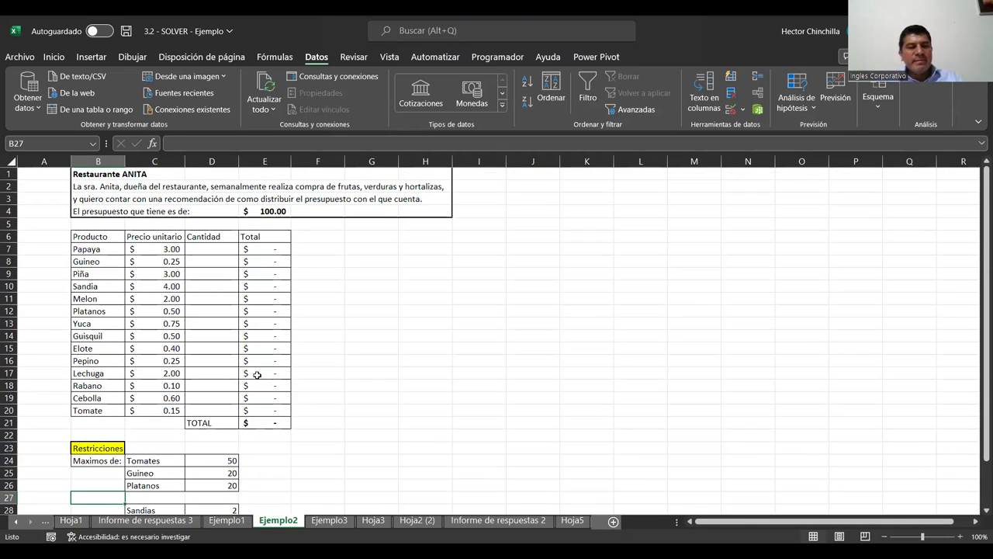
# Make the header row B6:E6 (Producto, Precio unitario, Cantidad, Total) bold
pyautogui.moveTo(99, 236); pyautogui.dragTo(249, 239)
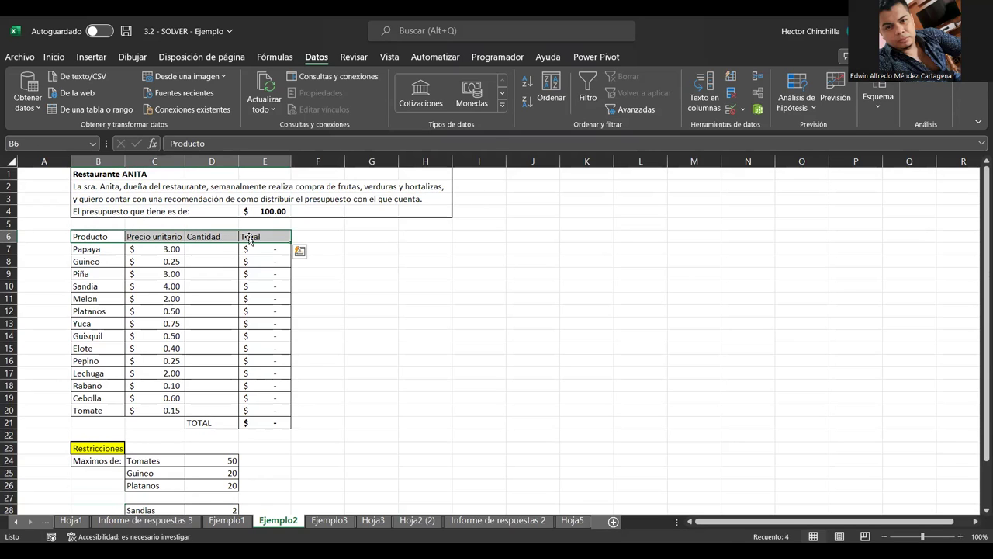
pyautogui.click(45, 59)
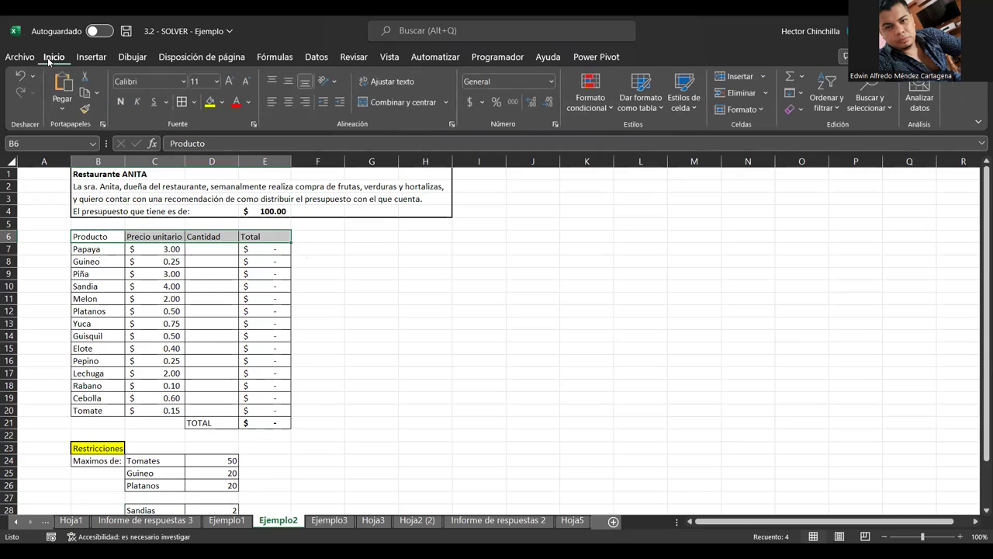
pyautogui.click(121, 102)
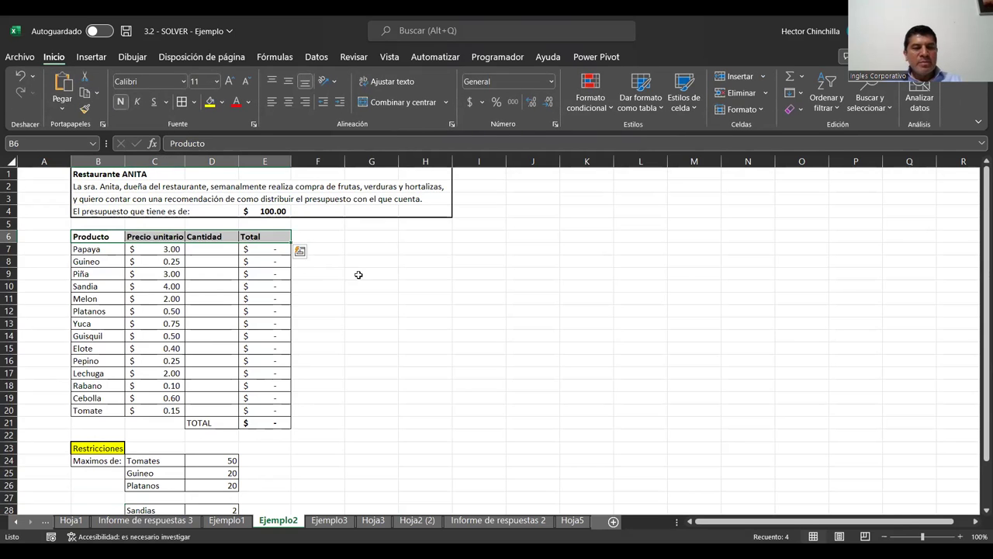
pyautogui.click(358, 274)
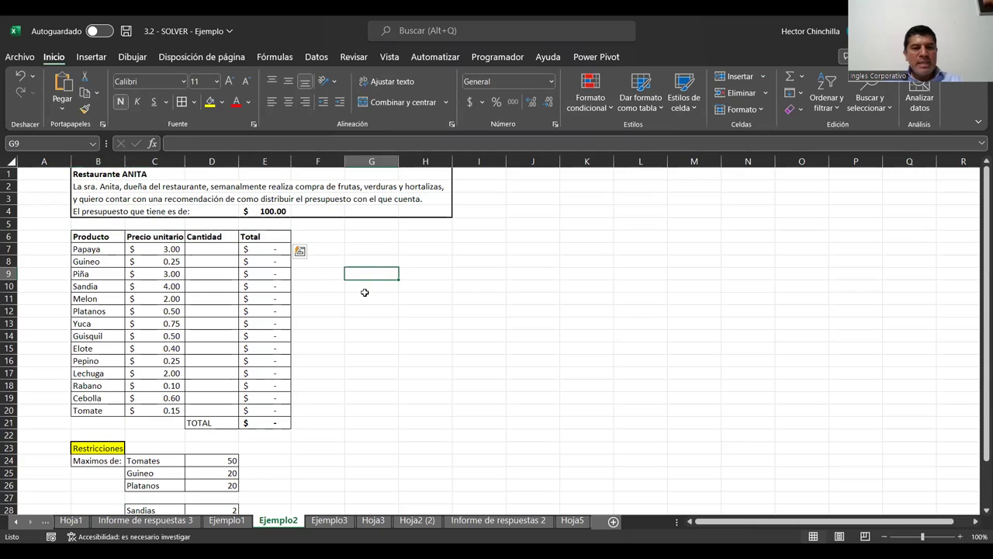
# Move between the Papaya row, the title area and the budget row to review the table
pyautogui.click(79, 250)
pyautogui.press('Up')
pyautogui.press('Up')
pyautogui.press('Up')
pyautogui.press('Up')
pyautogui.press('Up')
pyautogui.press('Up')
pyautogui.press('Down')
pyautogui.press('Down')
pyautogui.press('Down')
pyautogui.press('Down')
pyautogui.press('Down')
pyautogui.press('Down')
pyautogui.press('Down')
pyautogui.press('Down')
pyautogui.press('Up')
pyautogui.press('Up')
pyautogui.press('Up')
pyautogui.press('Up')
pyautogui.press('Up')
pyautogui.press('Up')
pyautogui.press('Up')
pyautogui.press('Down')
pyautogui.press('Down')
pyautogui.press('Up')
pyautogui.press('Up')
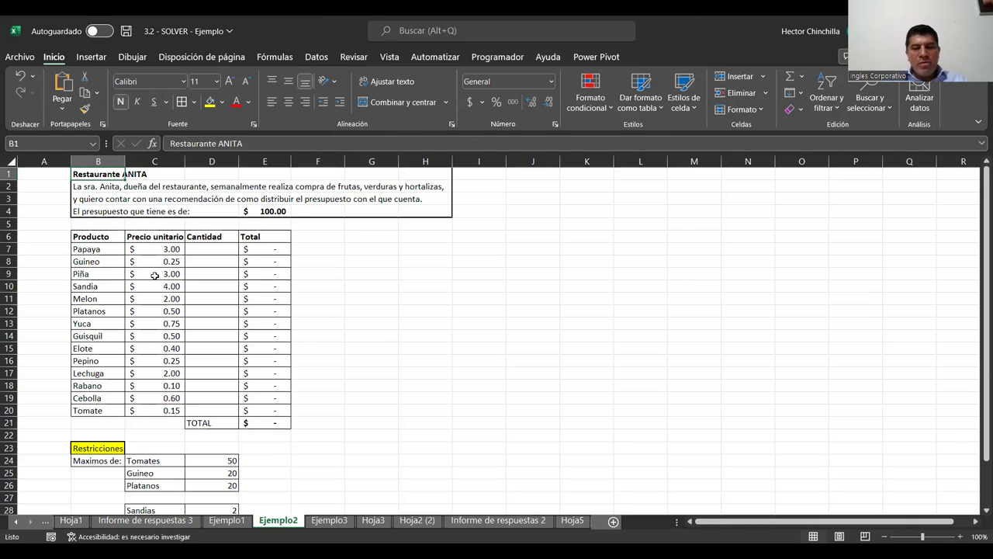
pyautogui.scroll(-2, 170, 276)
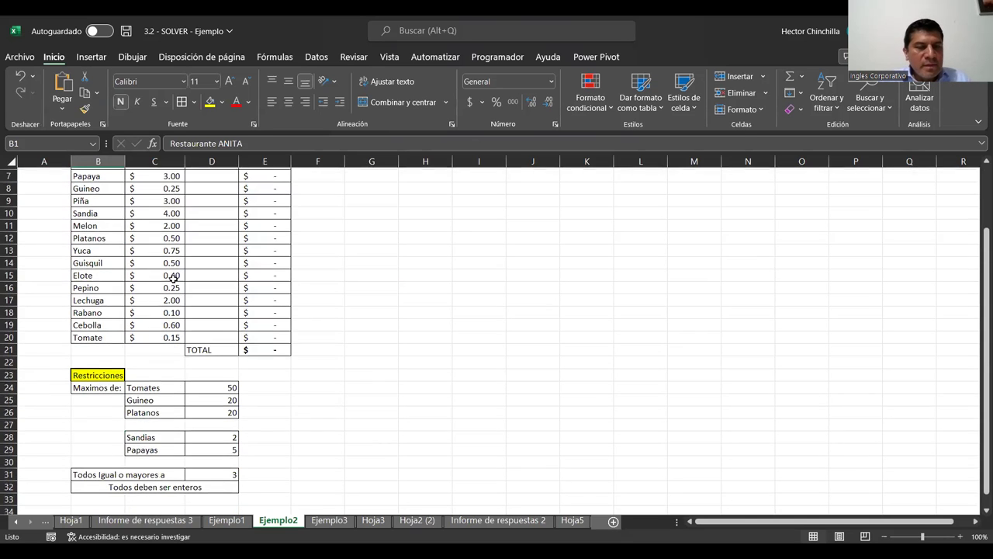
pyautogui.scroll(-2, 172, 278)
pyautogui.scroll(3, 176, 278)
pyautogui.scroll(1, 176, 276)
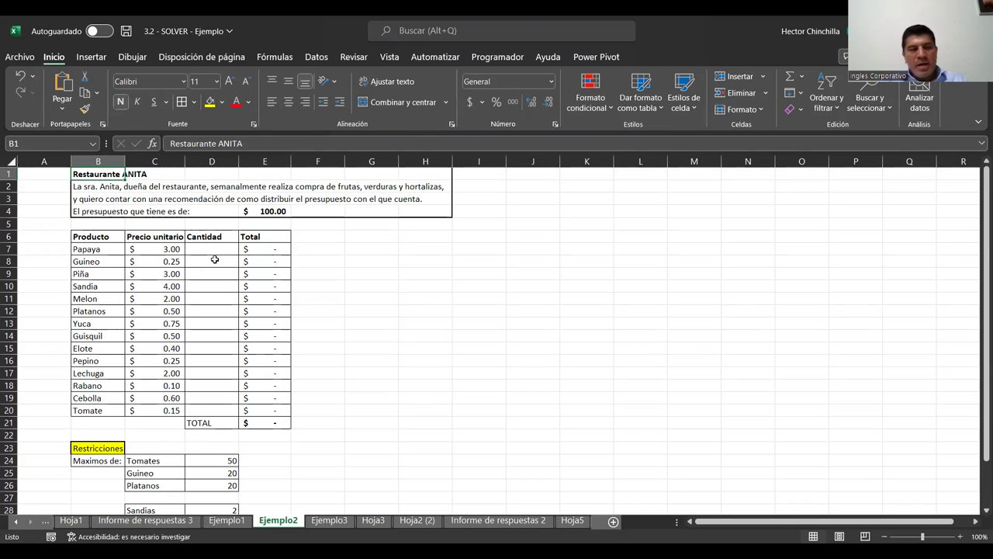
pyautogui.click(85, 227)
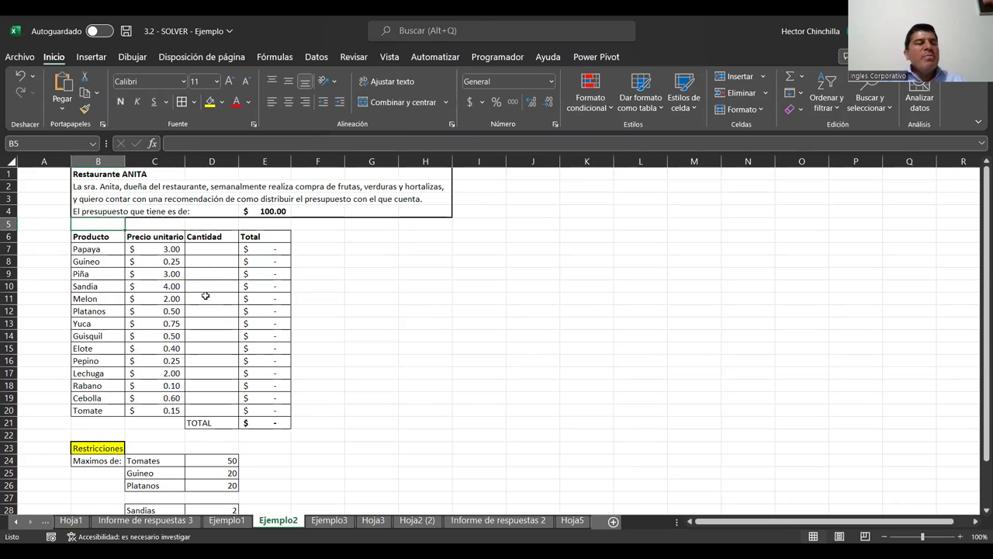
pyautogui.click(112, 287)
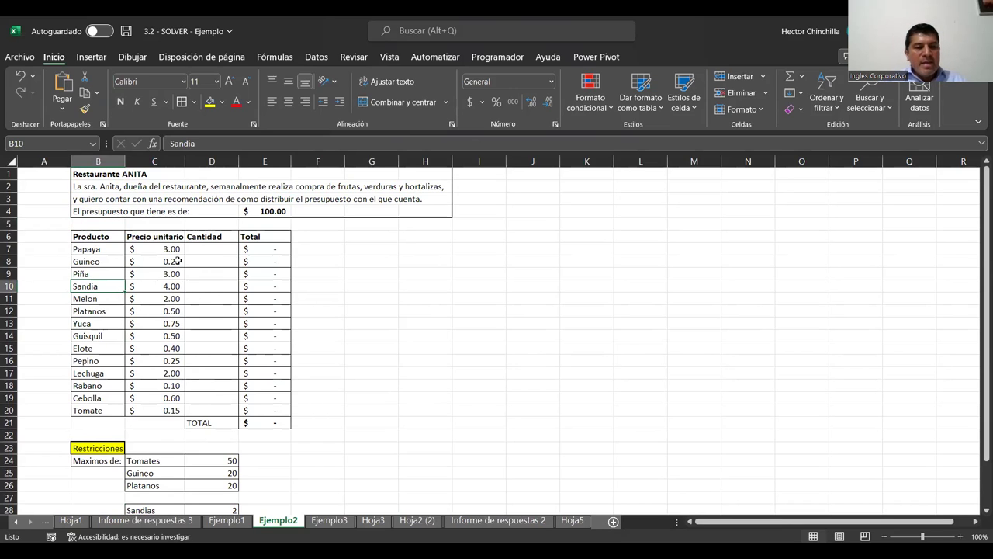
pyautogui.click(200, 411)
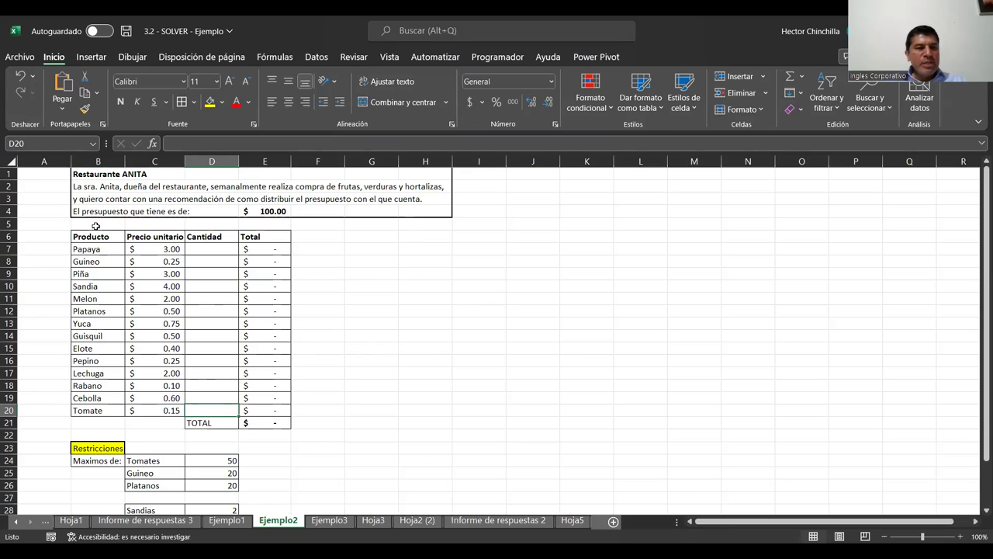
pyautogui.click(98, 225)
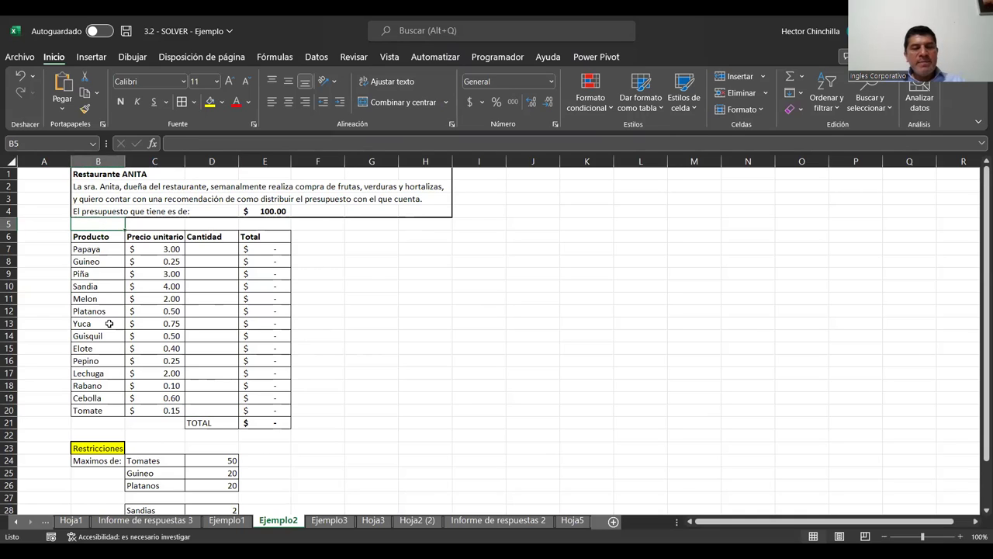